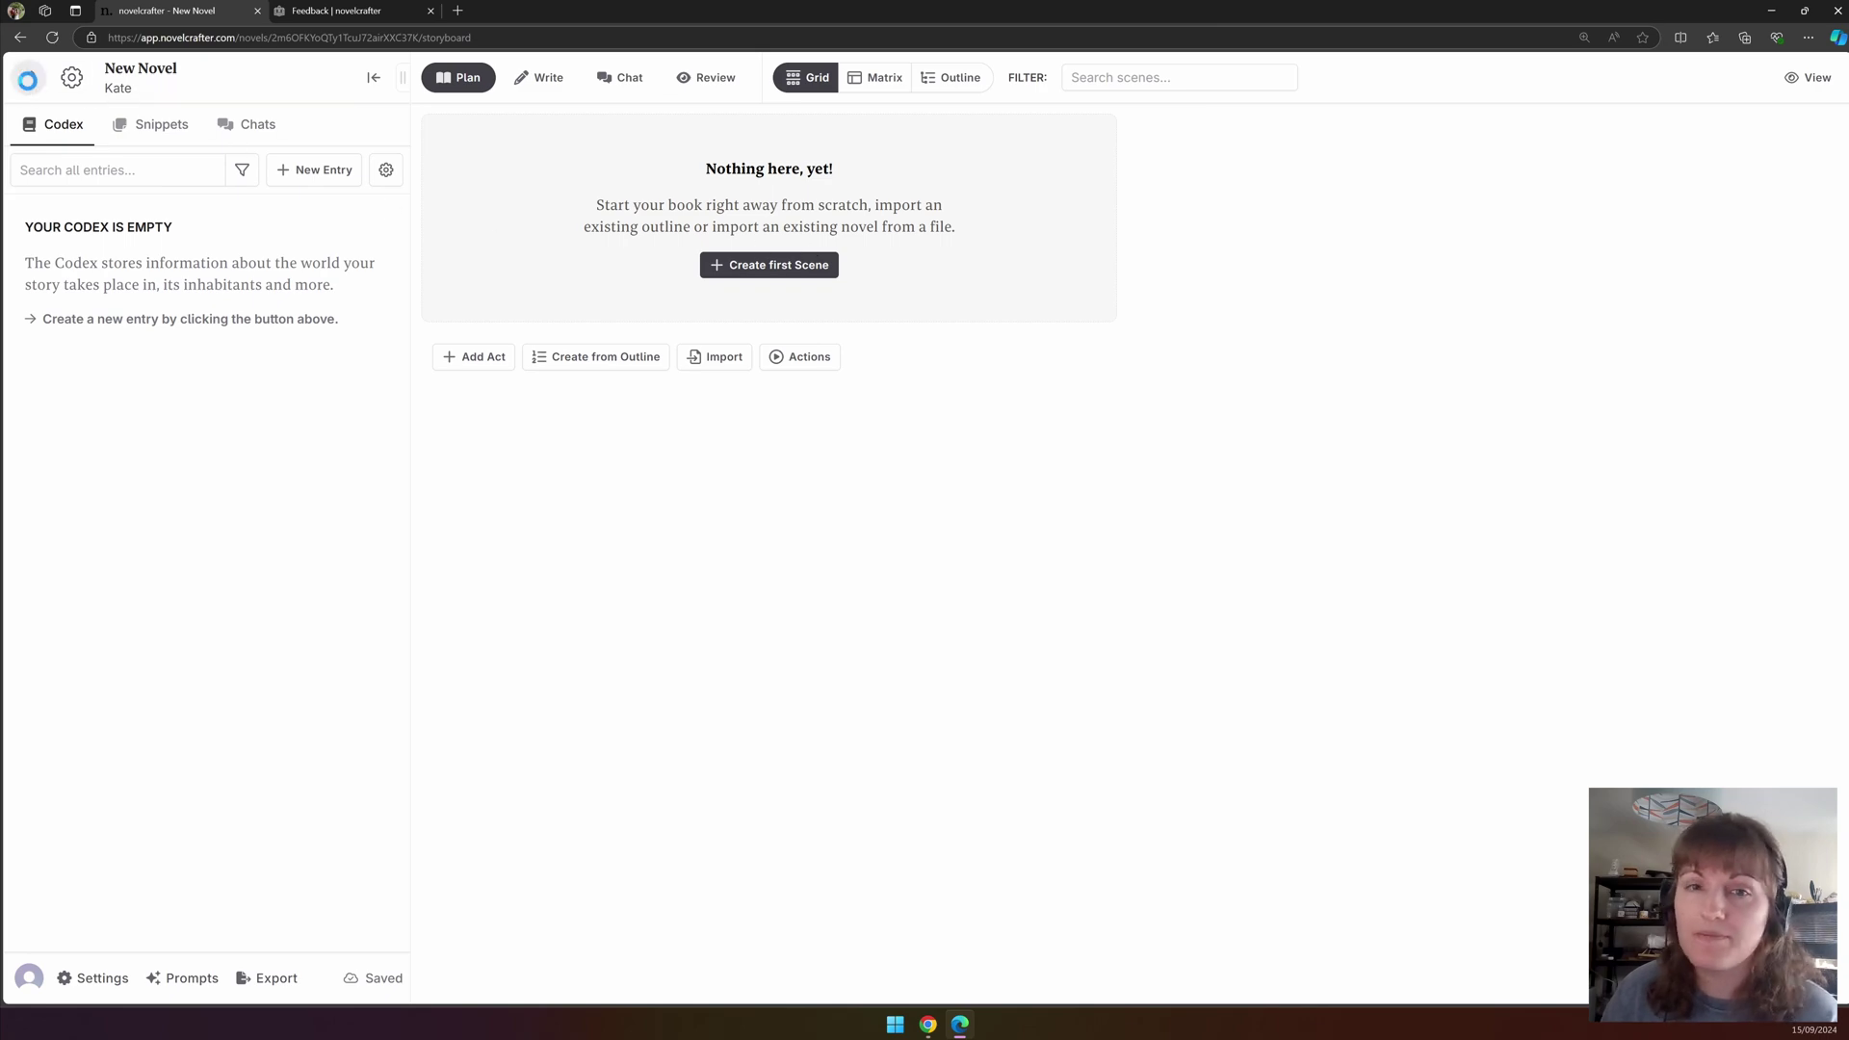
Reopen the New Novel from the library and view its settings page with title, pen name and cover.
left_click(29, 79)
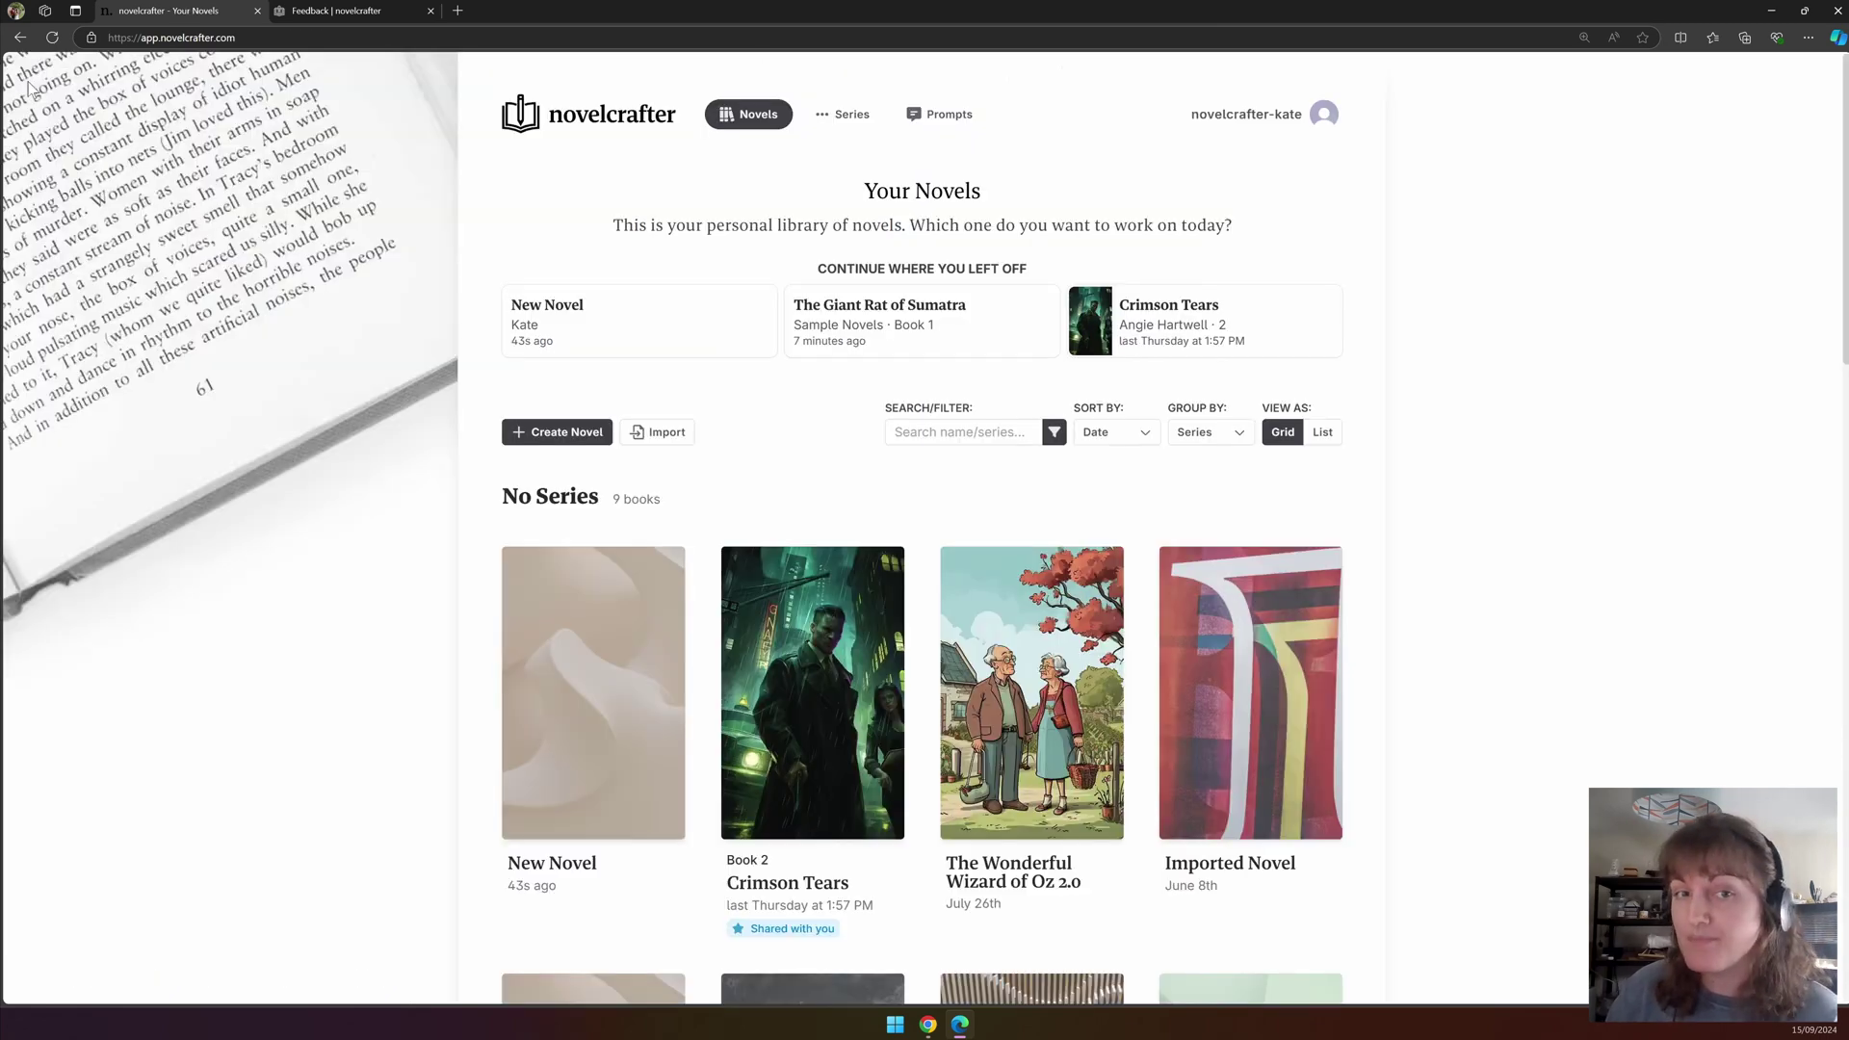
left_click(662, 703)
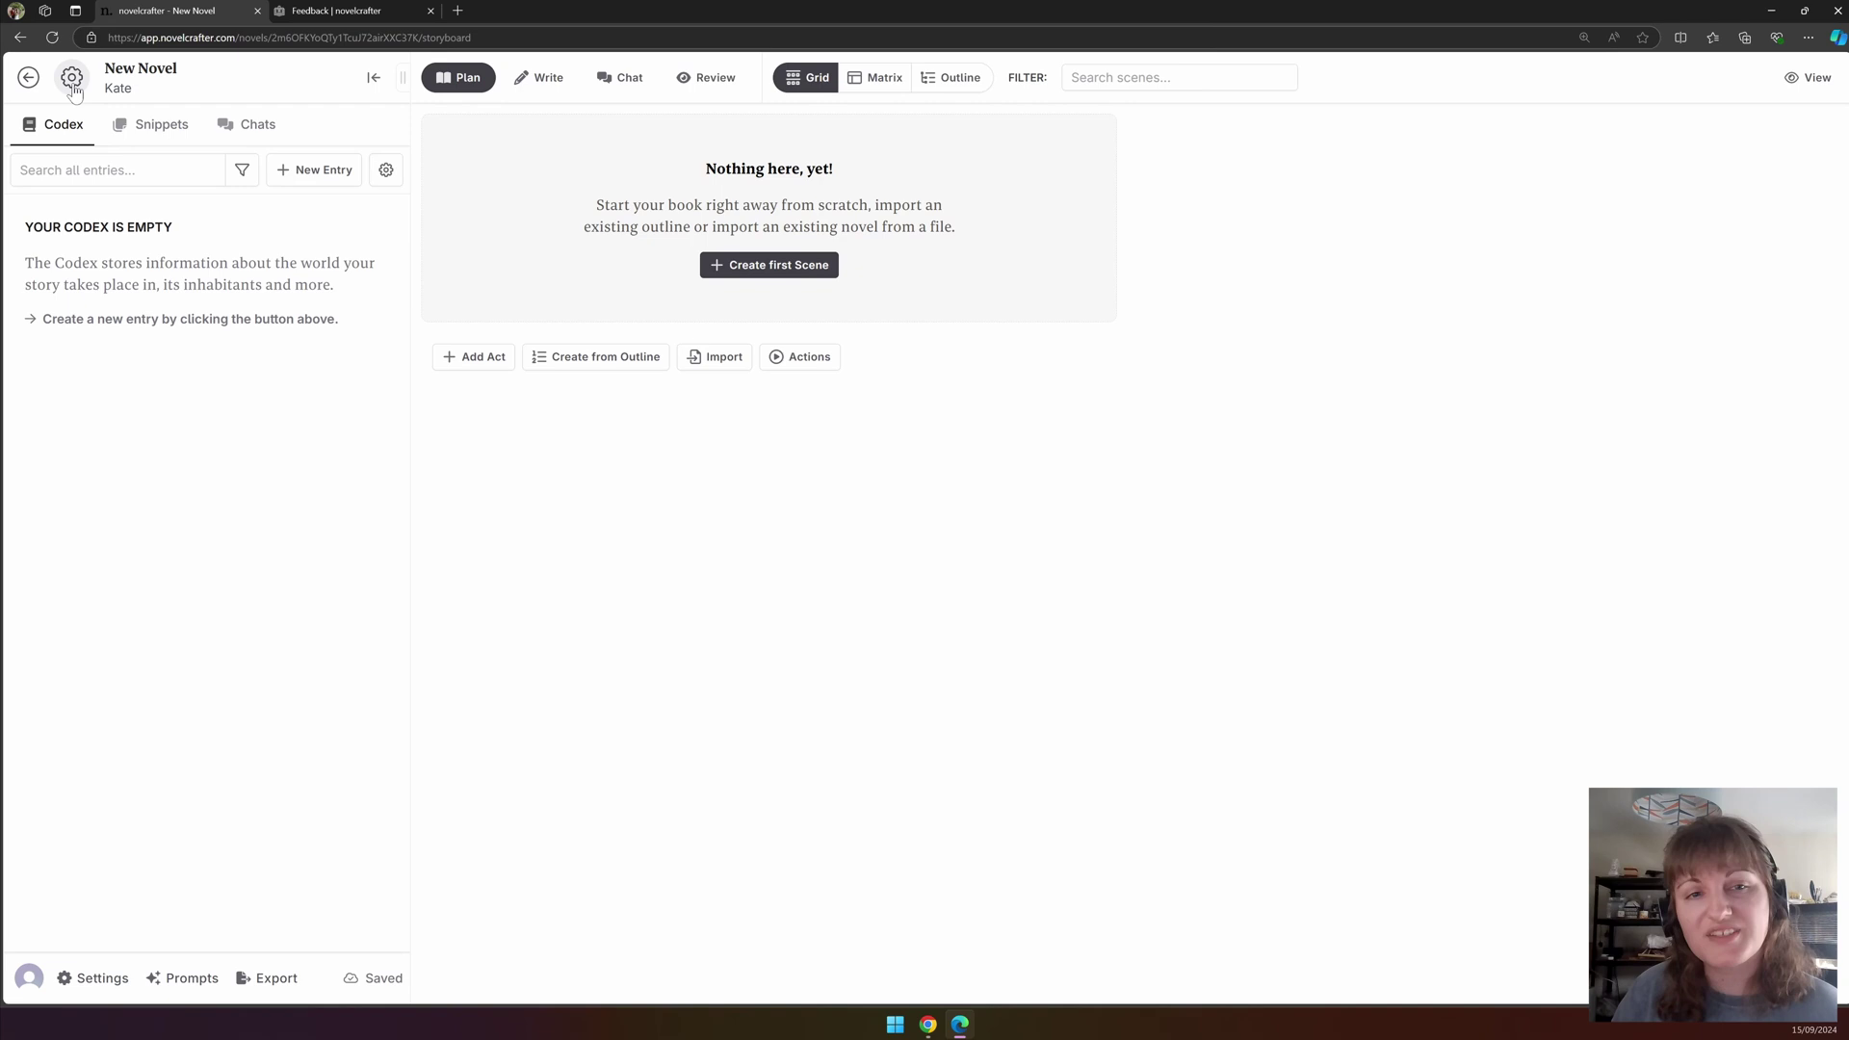
left_click(151, 89)
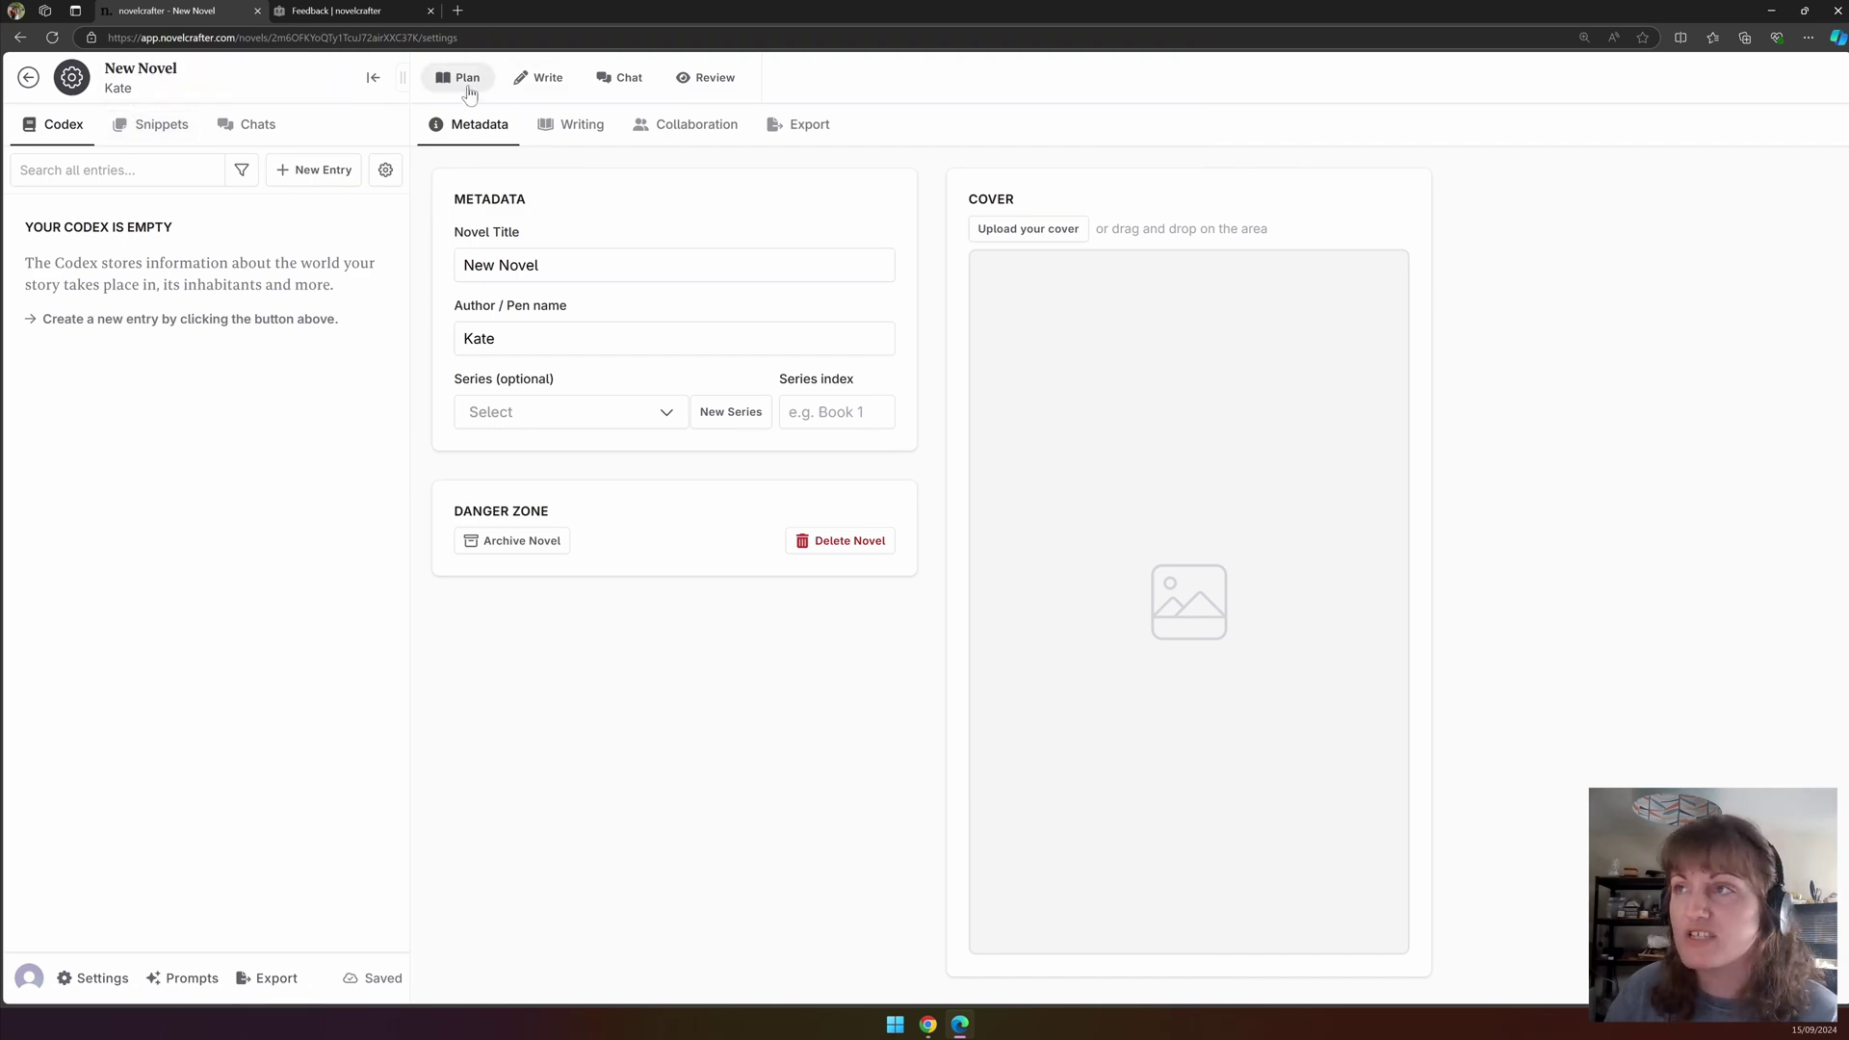
left_click(458, 77)
left_click(192, 91)
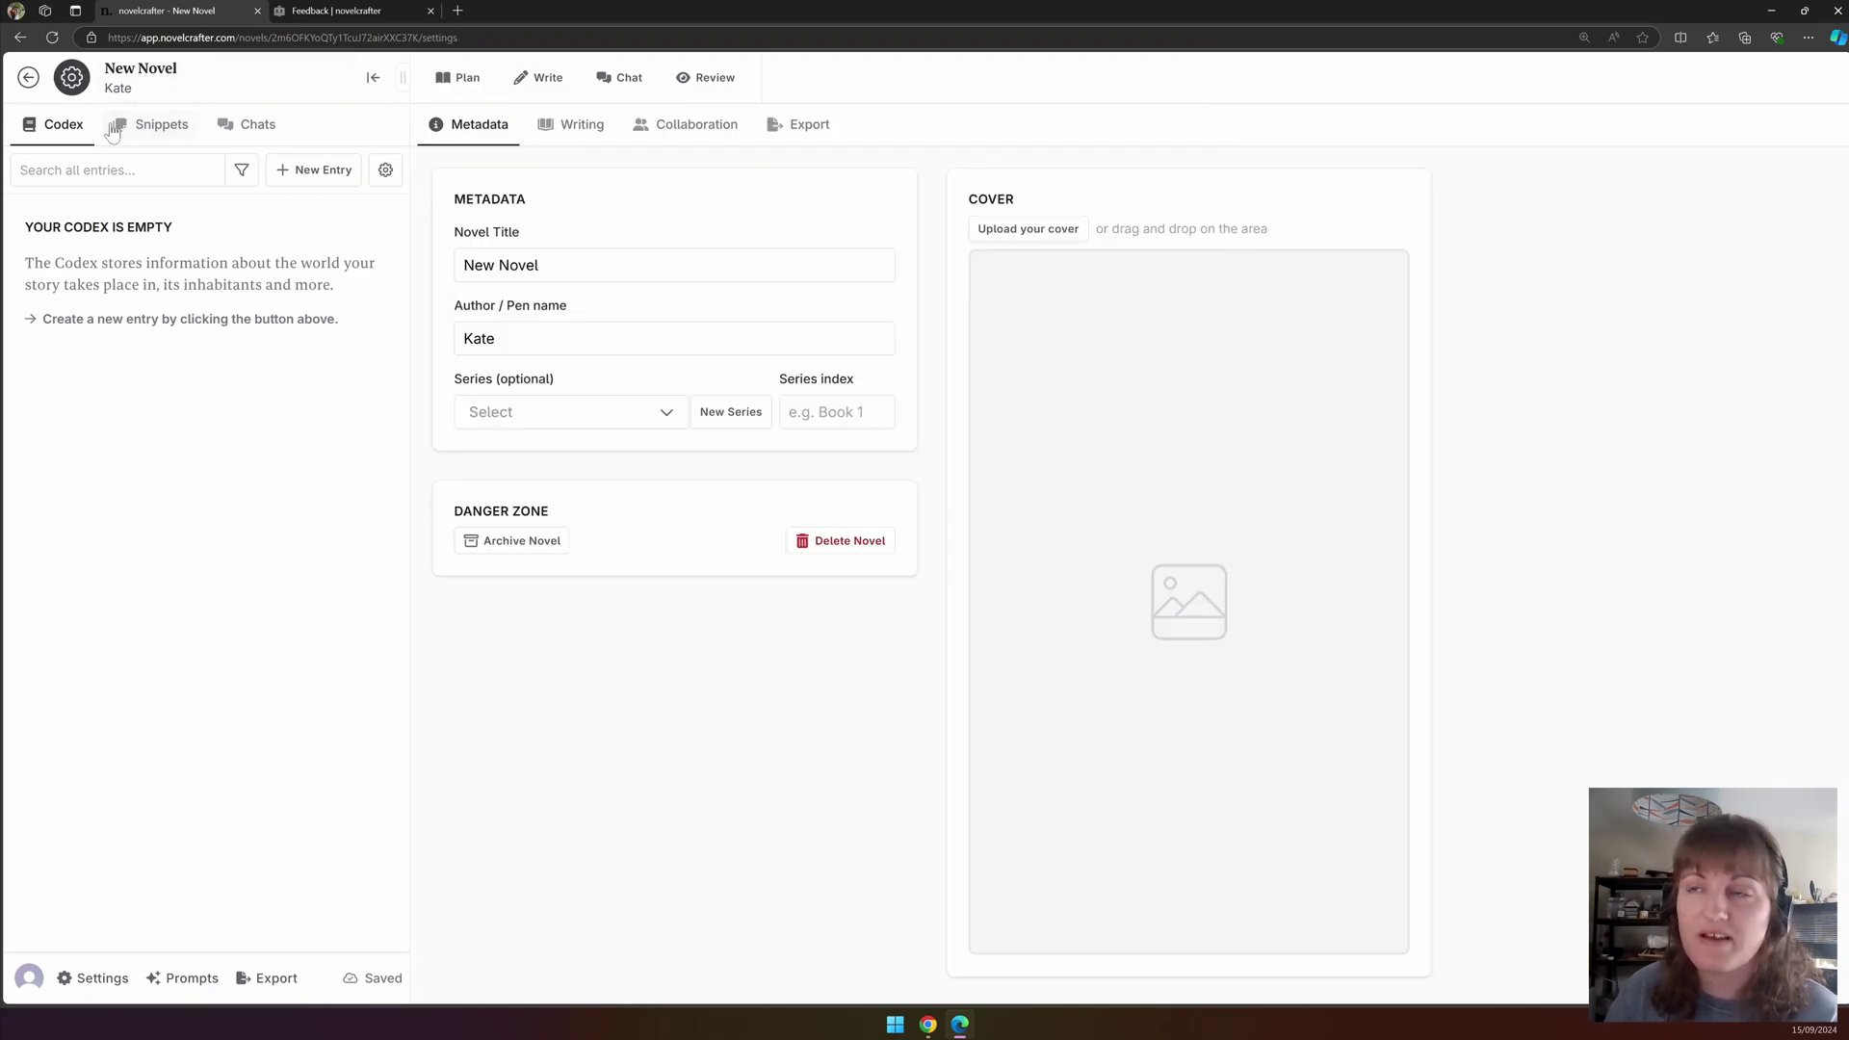
Open the sample novel The Giant Rat of Sumatra from the library and show its title options menu.
left_click(28, 79)
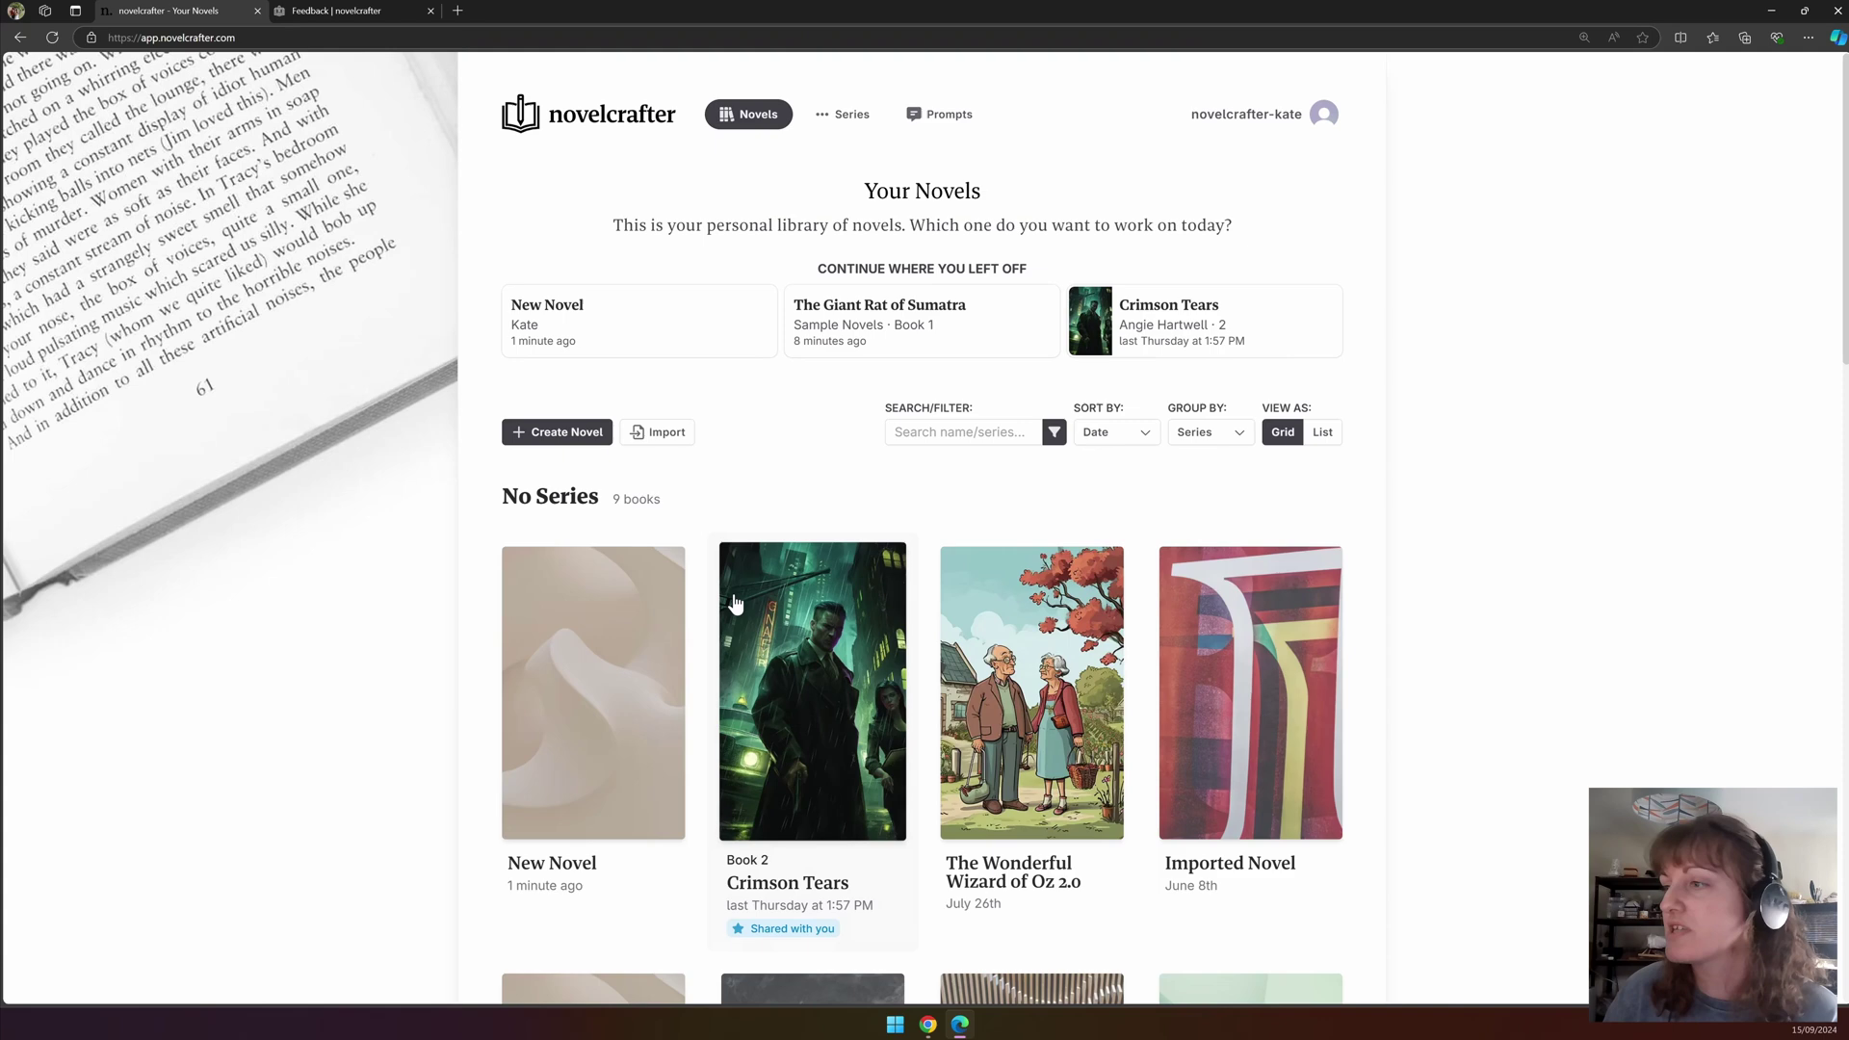
scroll(488, 595, "down", 10)
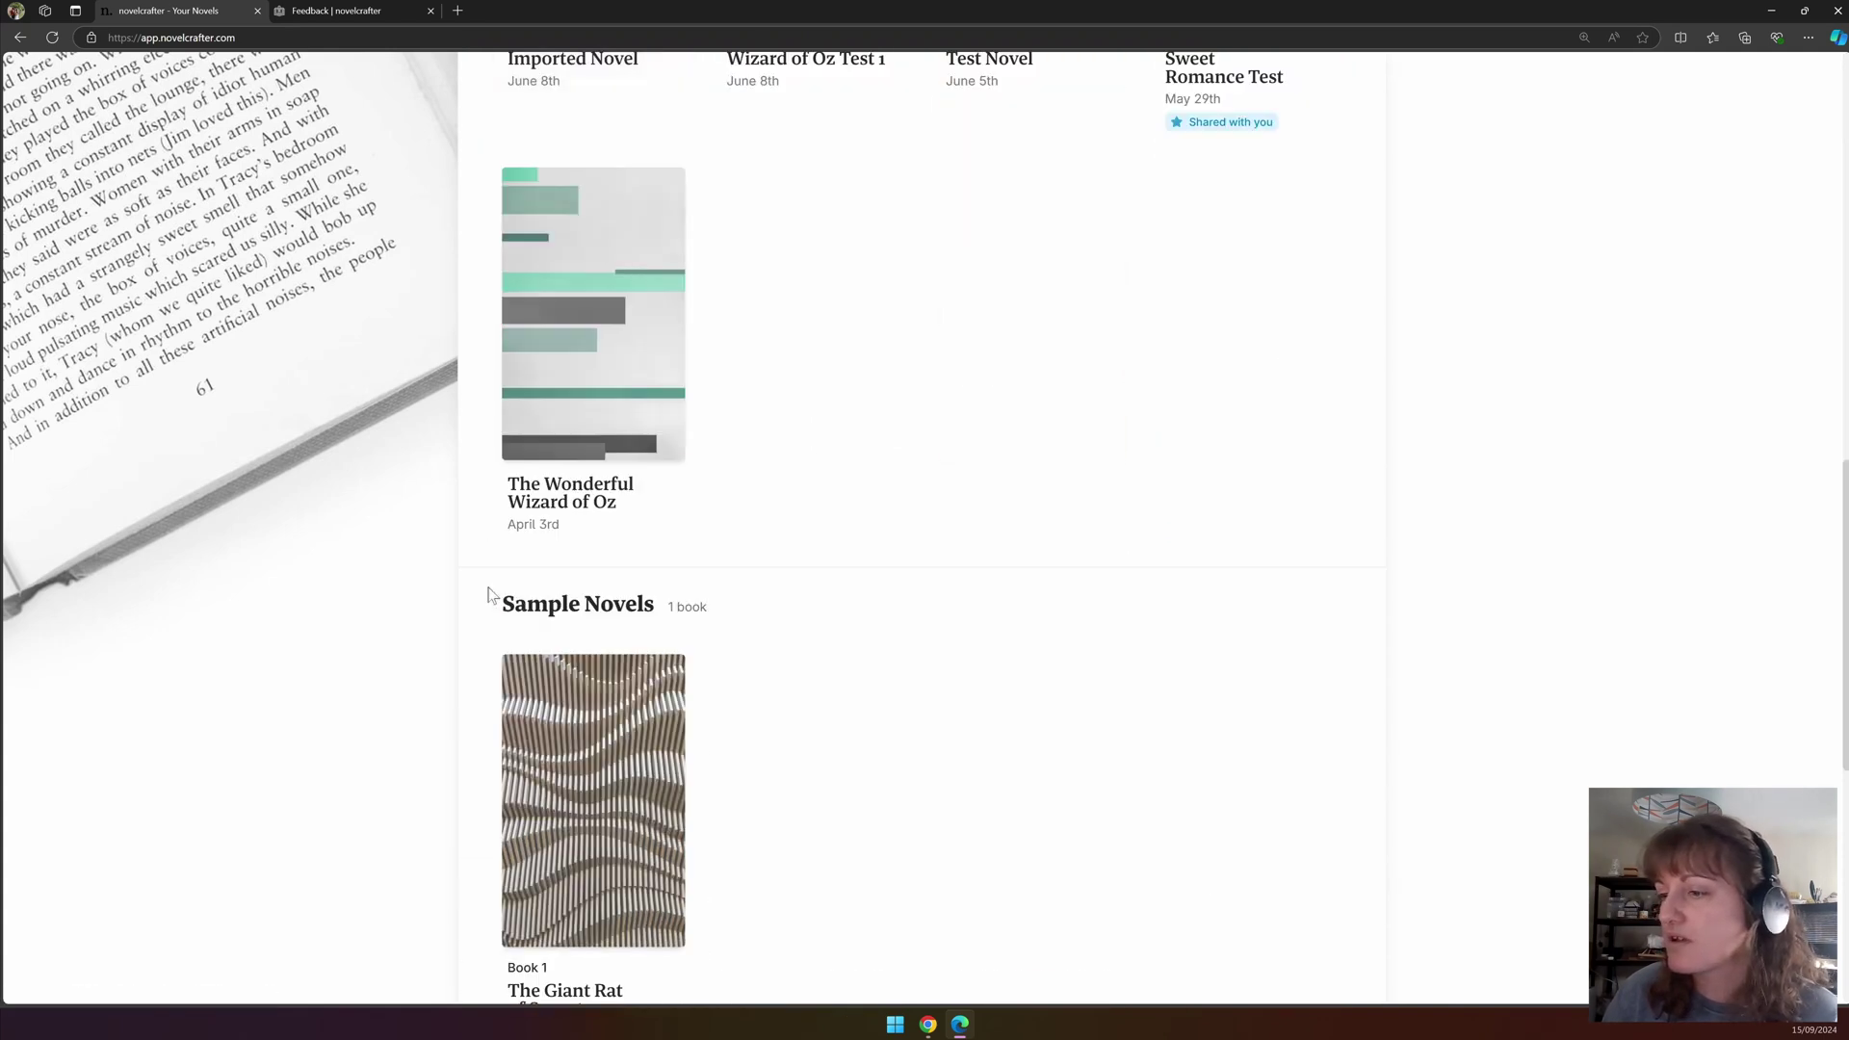
left_click(607, 809)
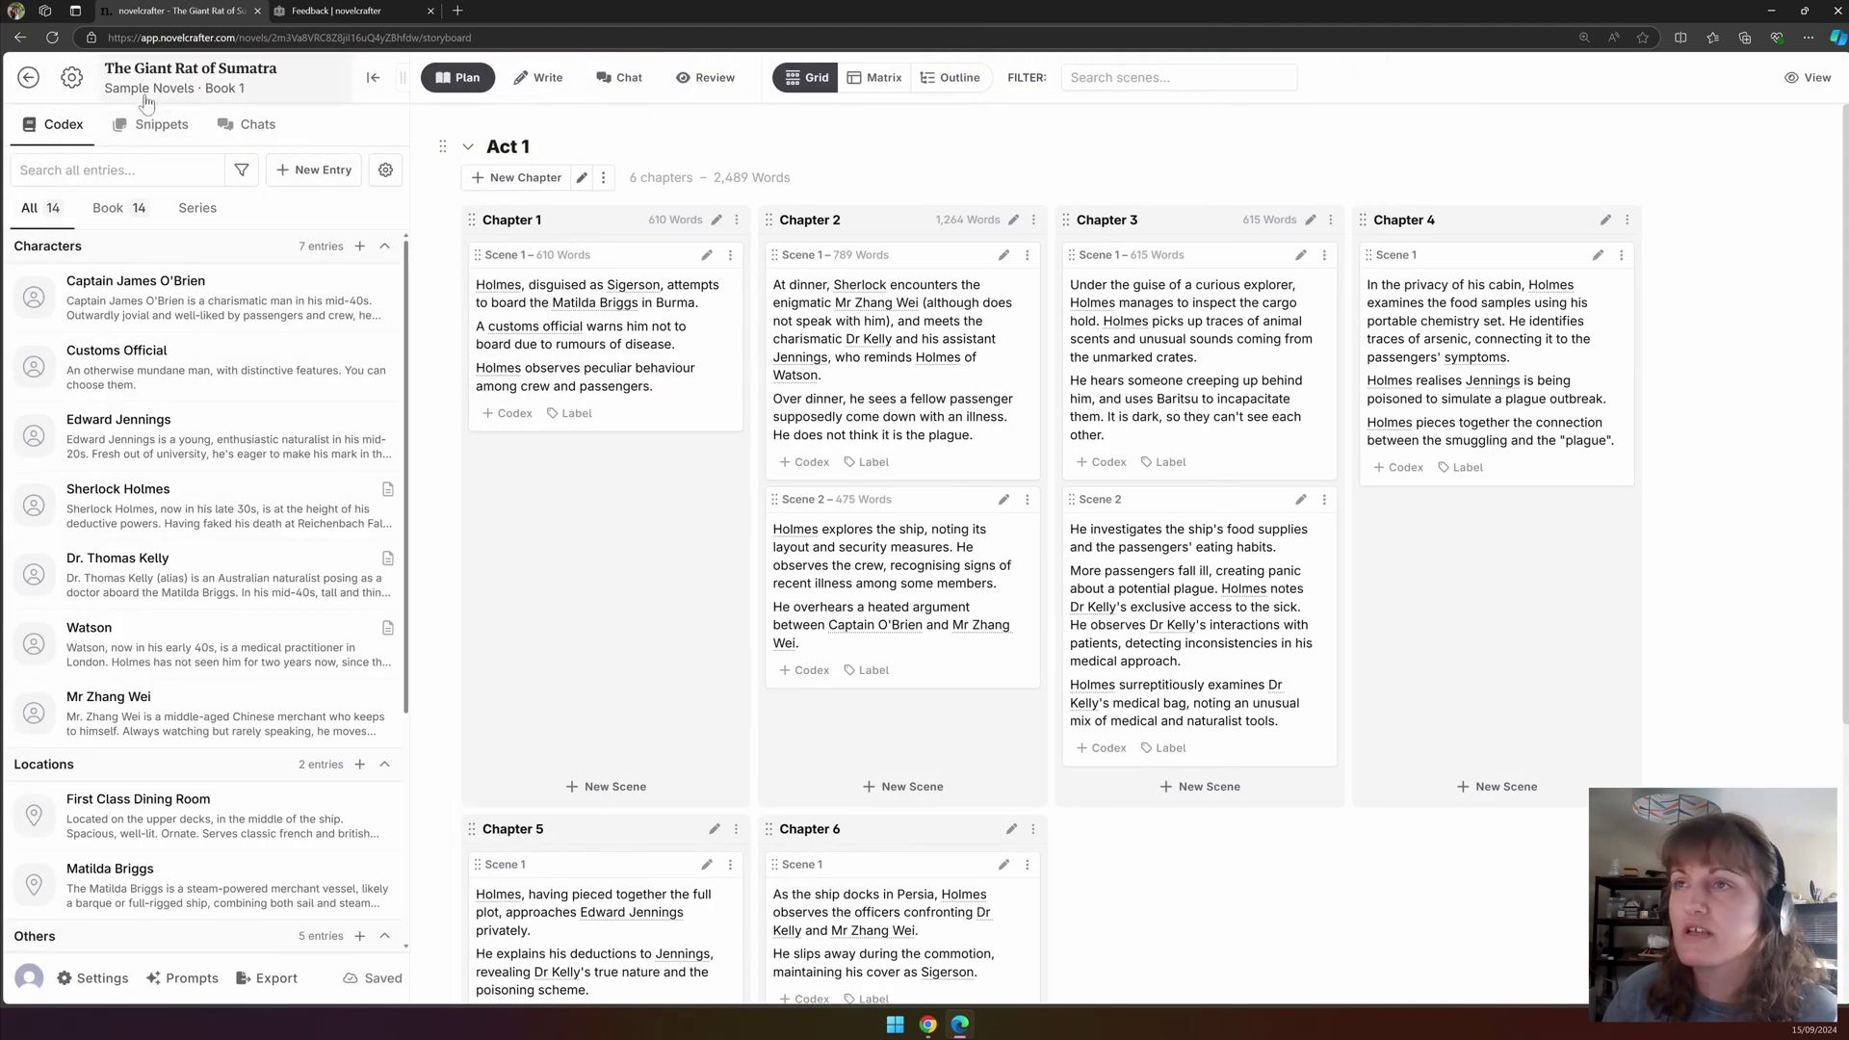
left_click(146, 98)
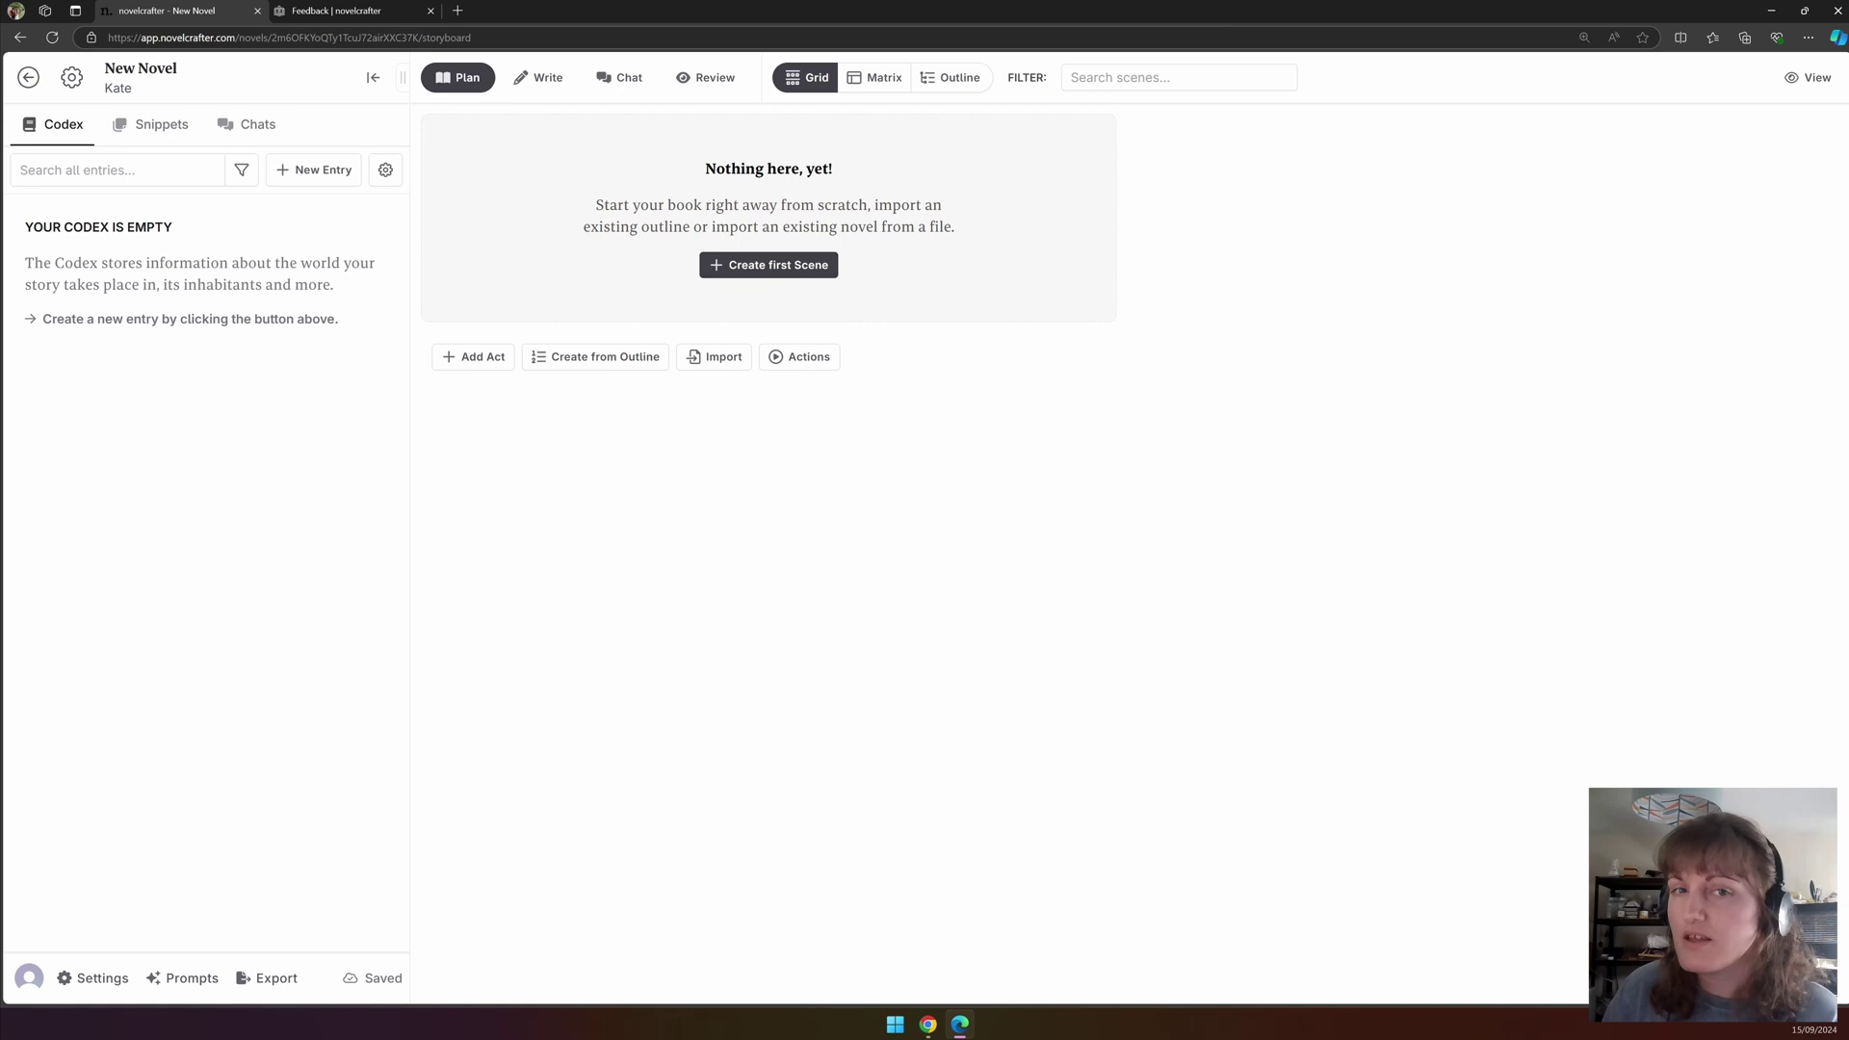
Hide the Codex sidebar, open the novel settings, then restore Codex and drag its edge narrower.
left_click(374, 79)
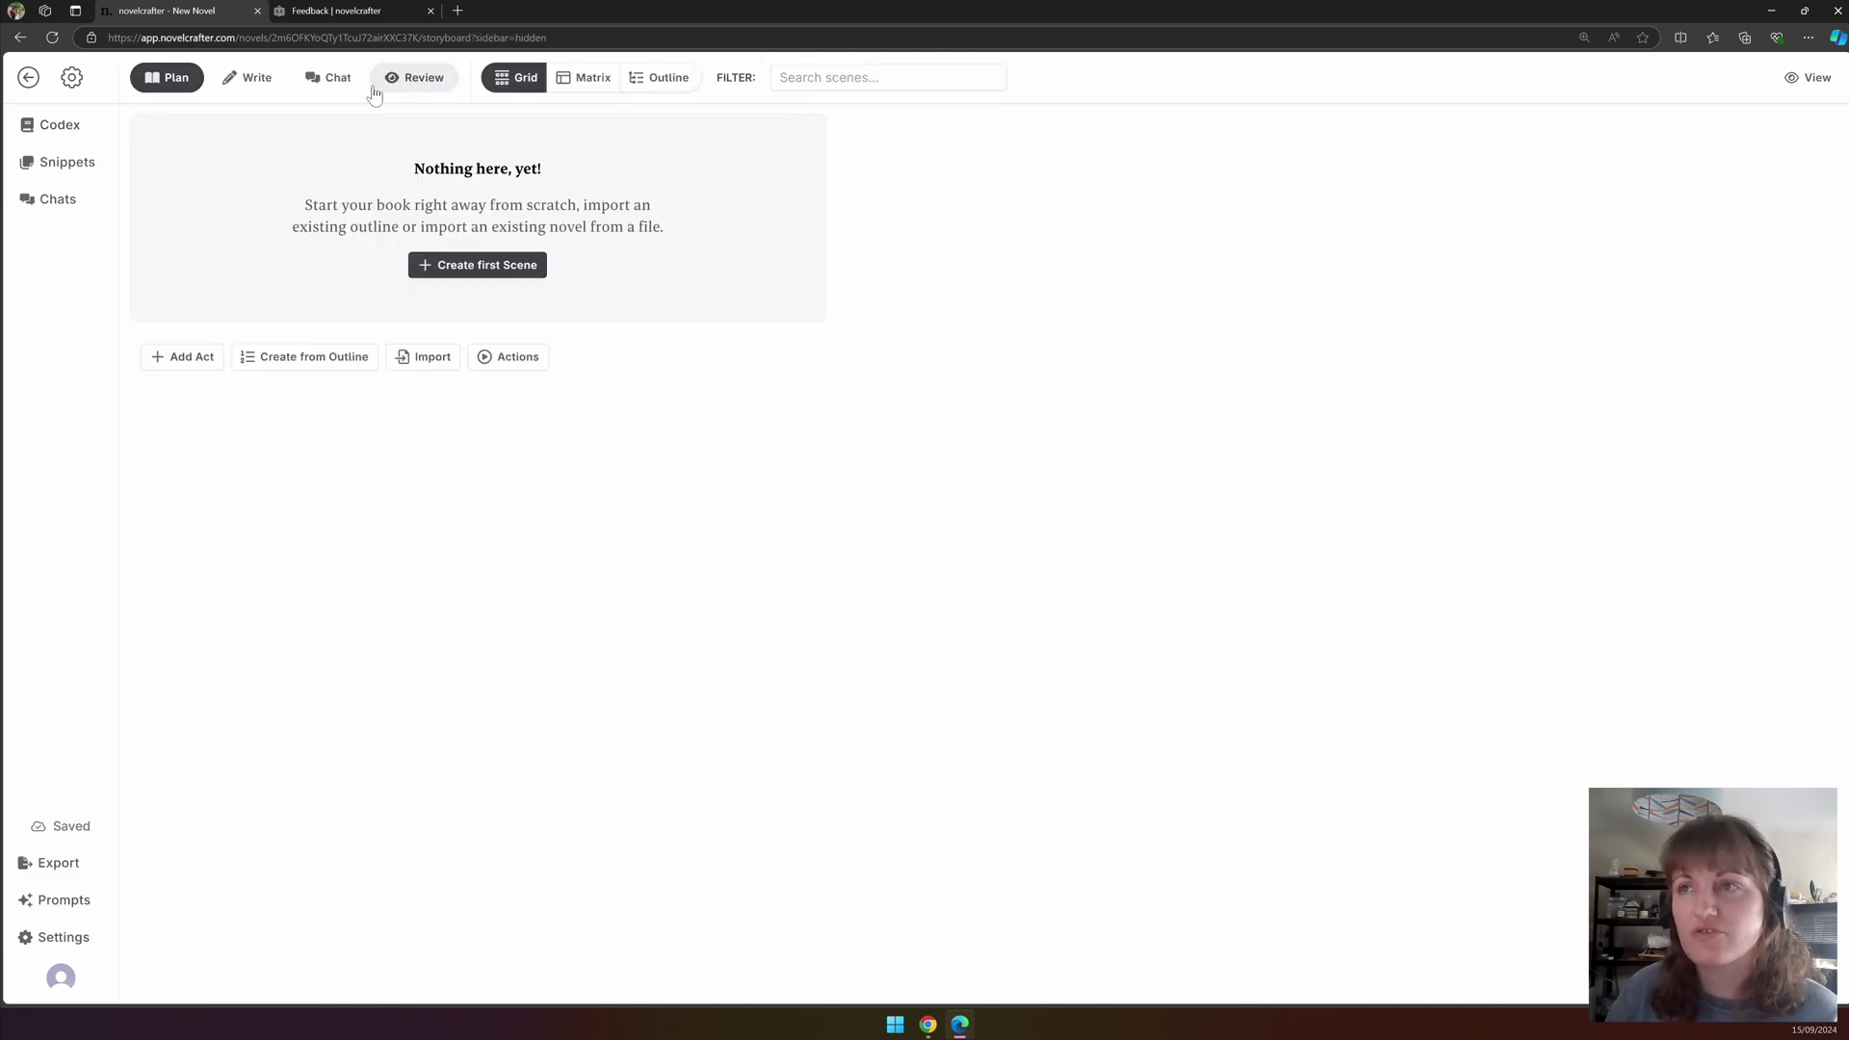
left_click(85, 81)
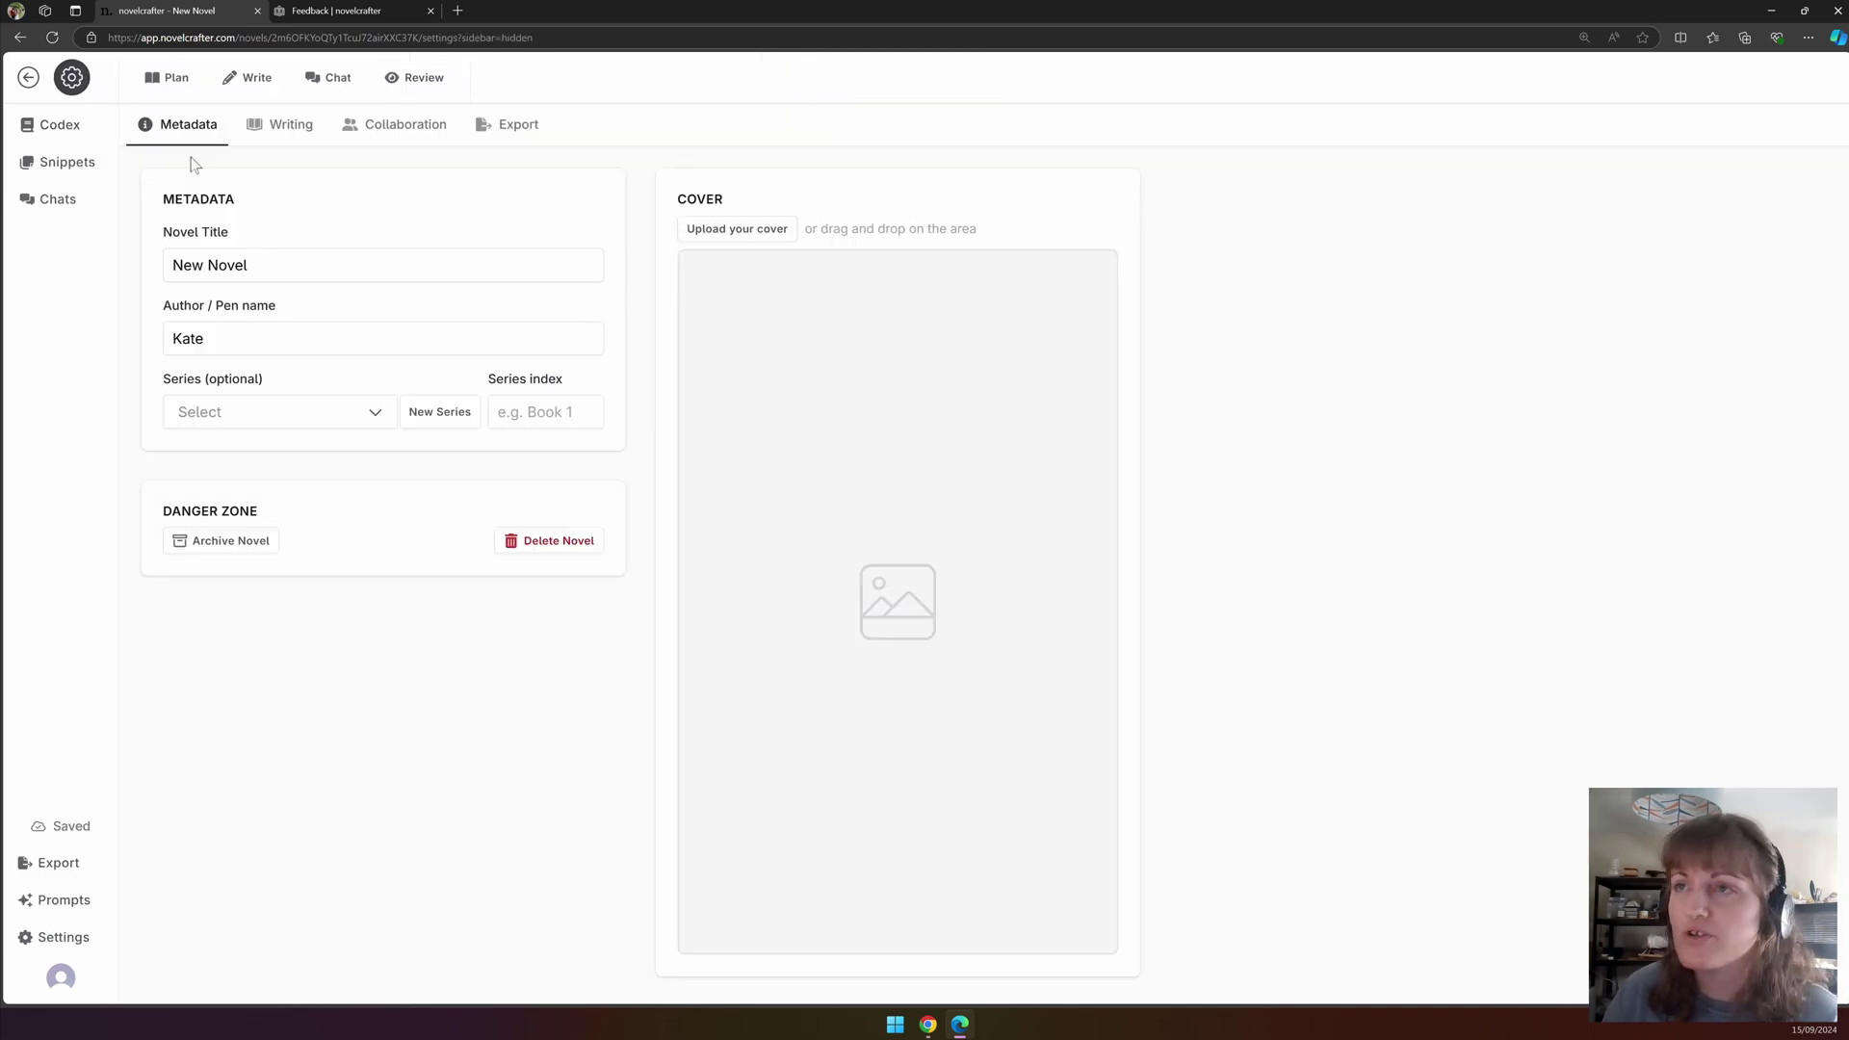
left_click(43, 132)
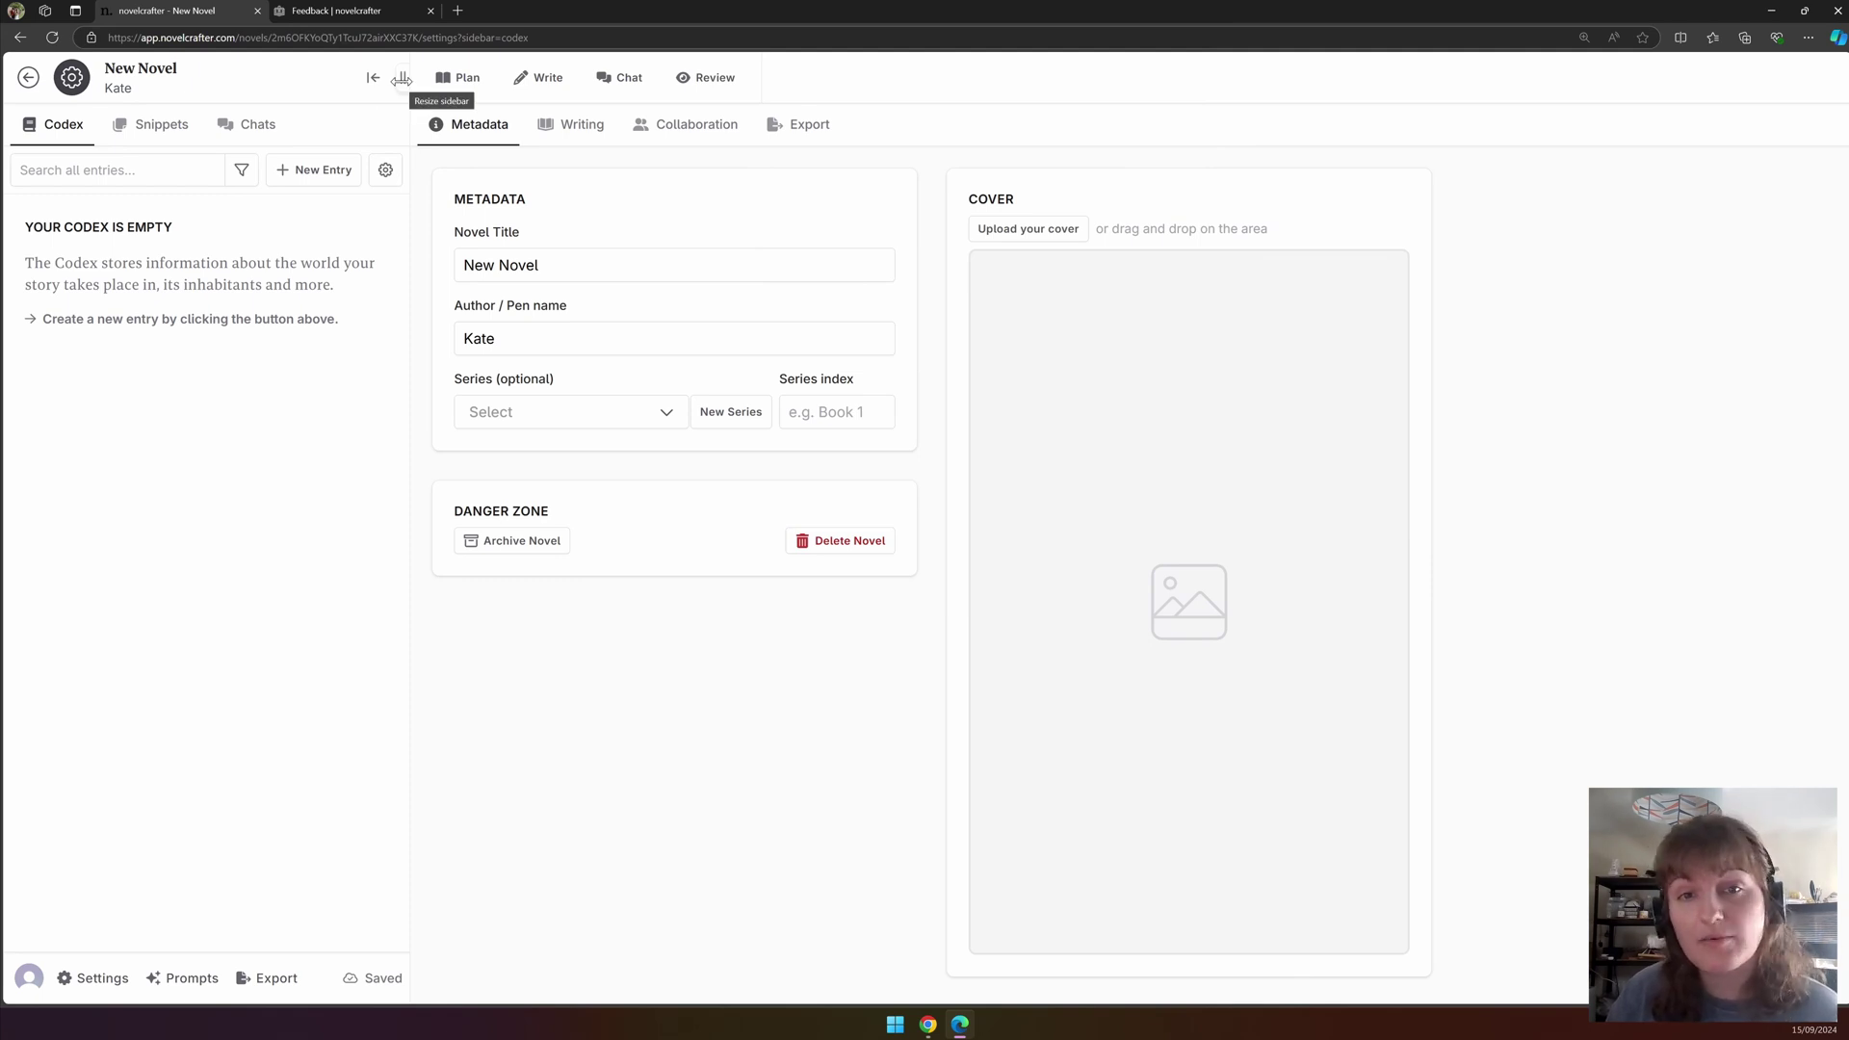
left_click_drag(402, 79, 327, 108)
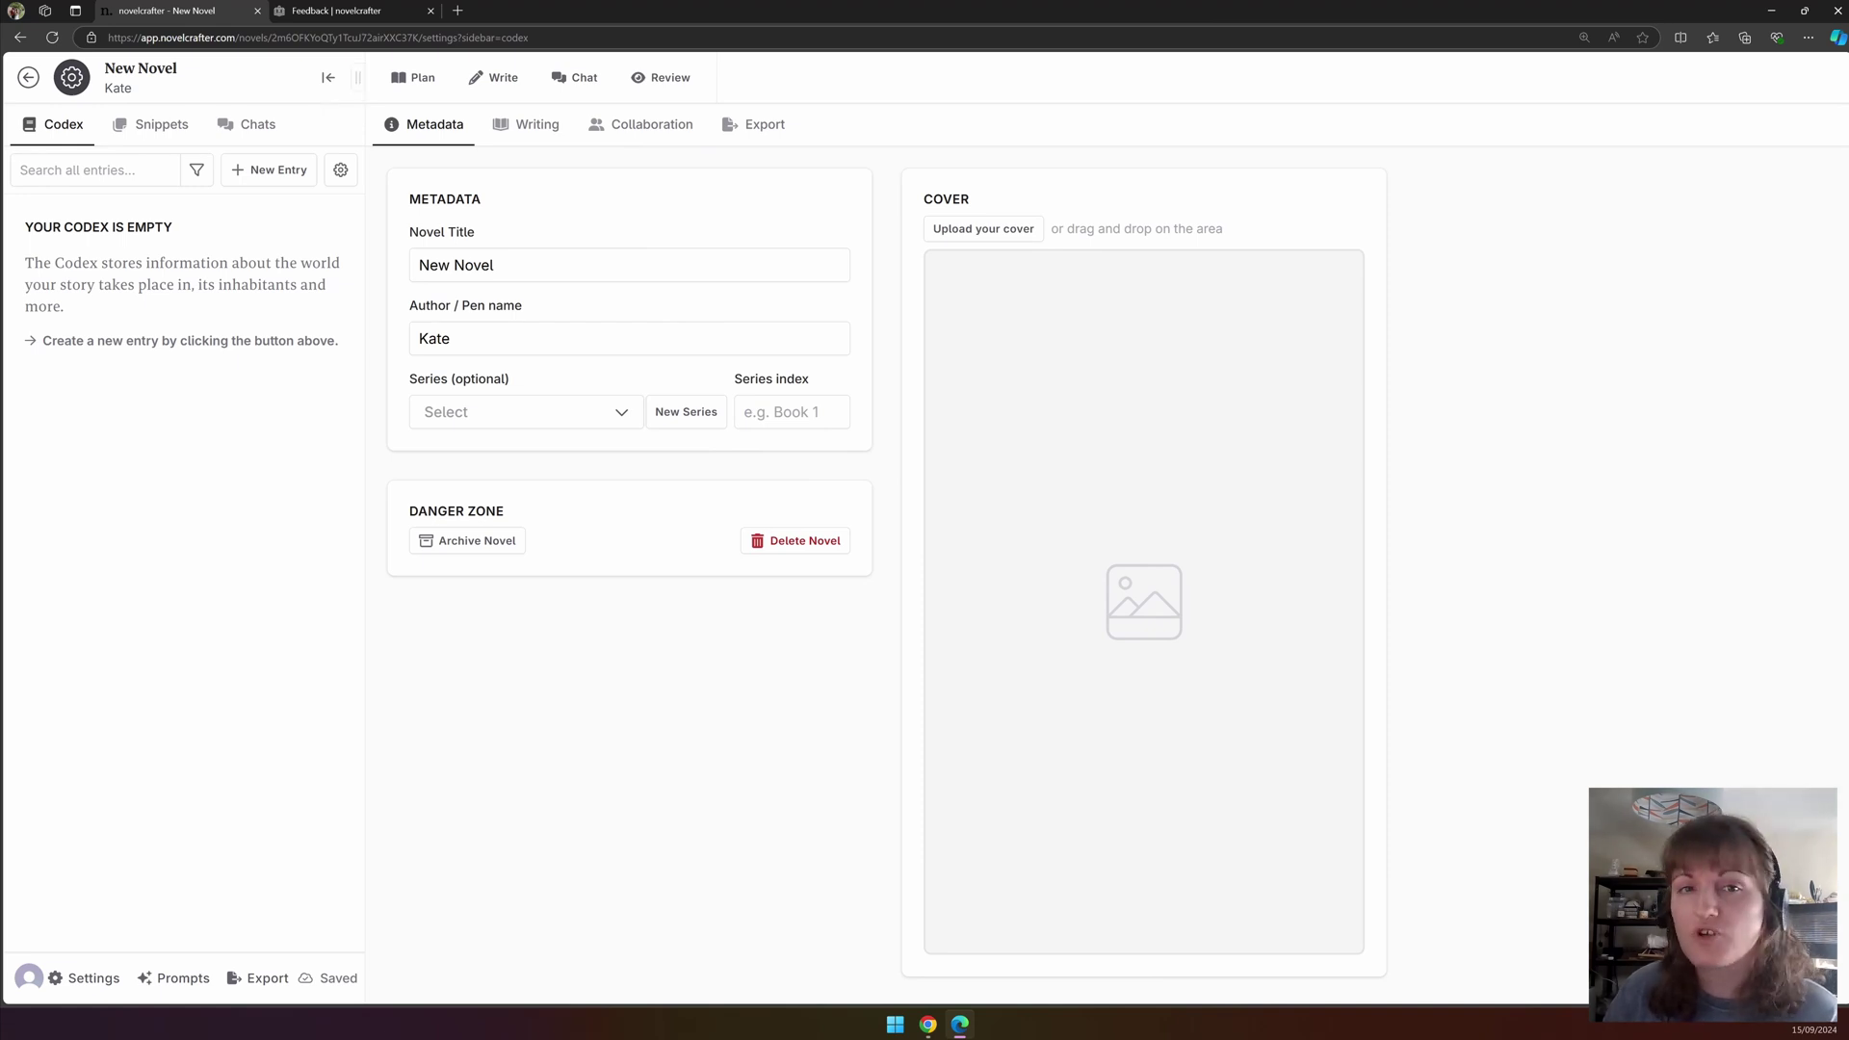
left_click(428, 81)
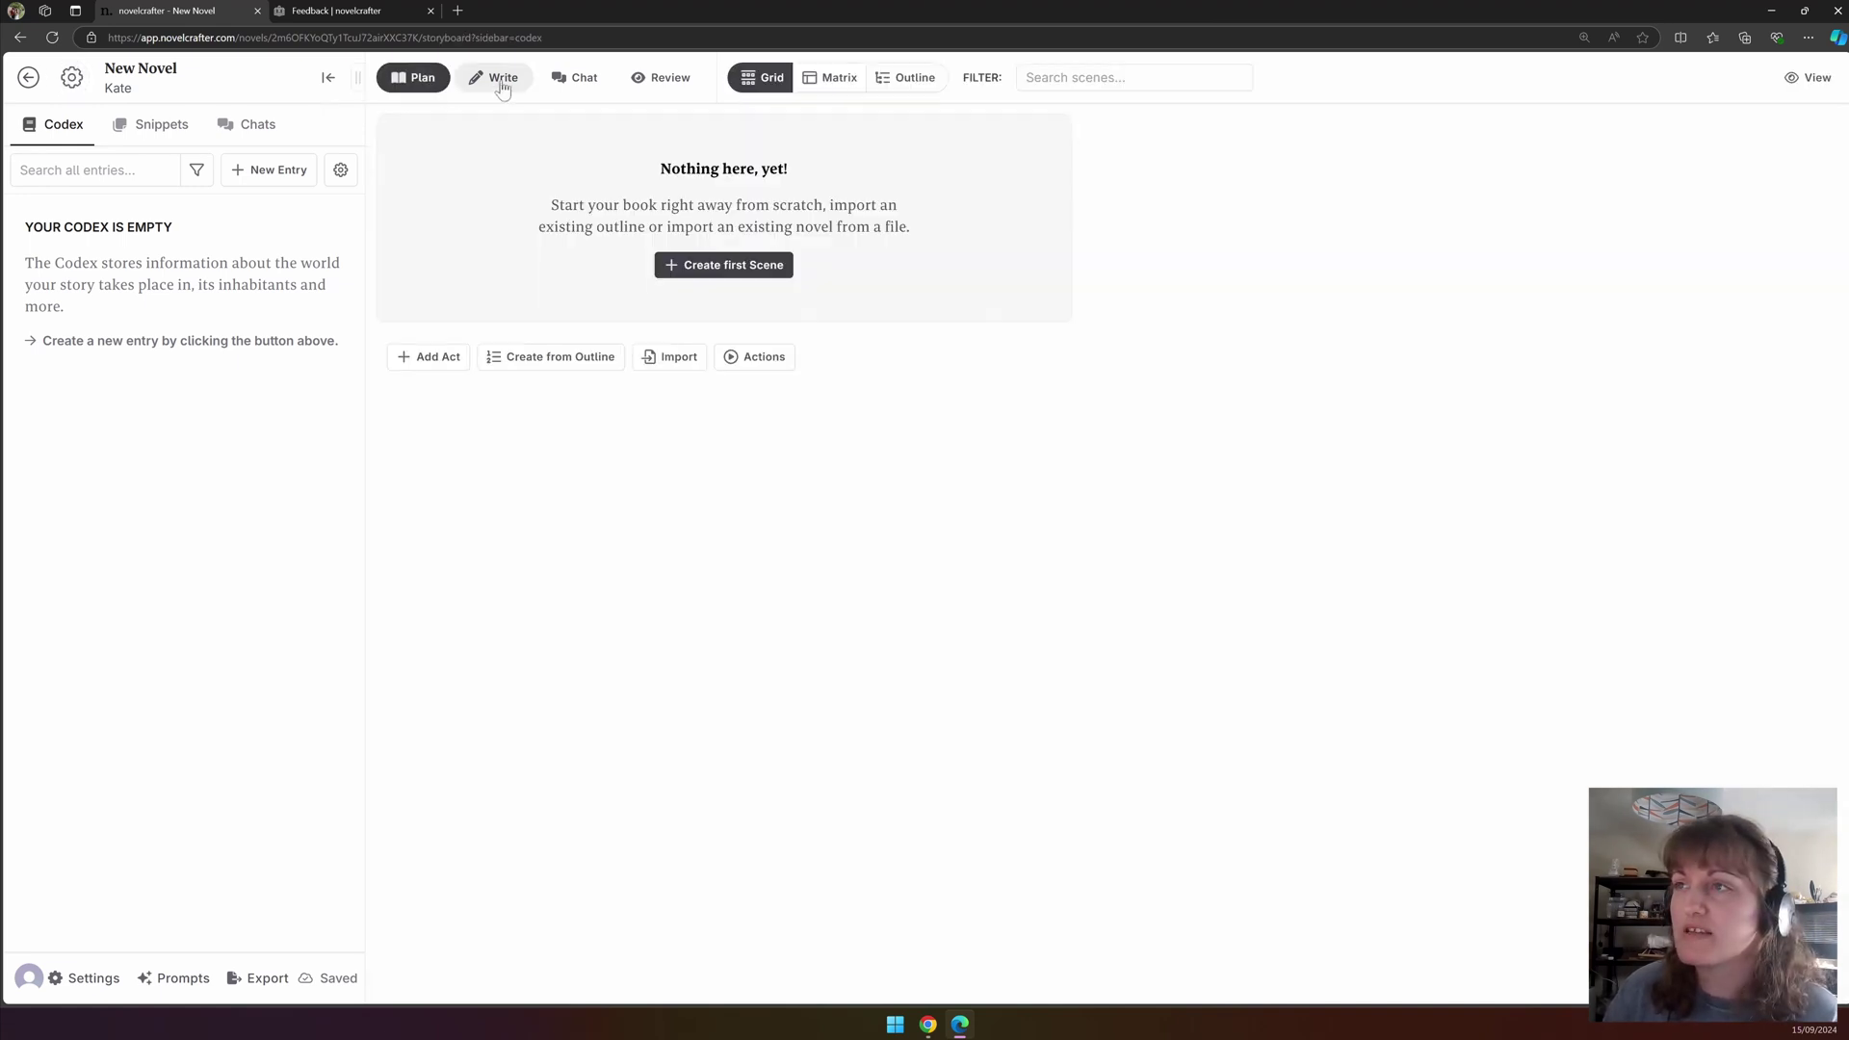
left_click(502, 86)
left_click(581, 80)
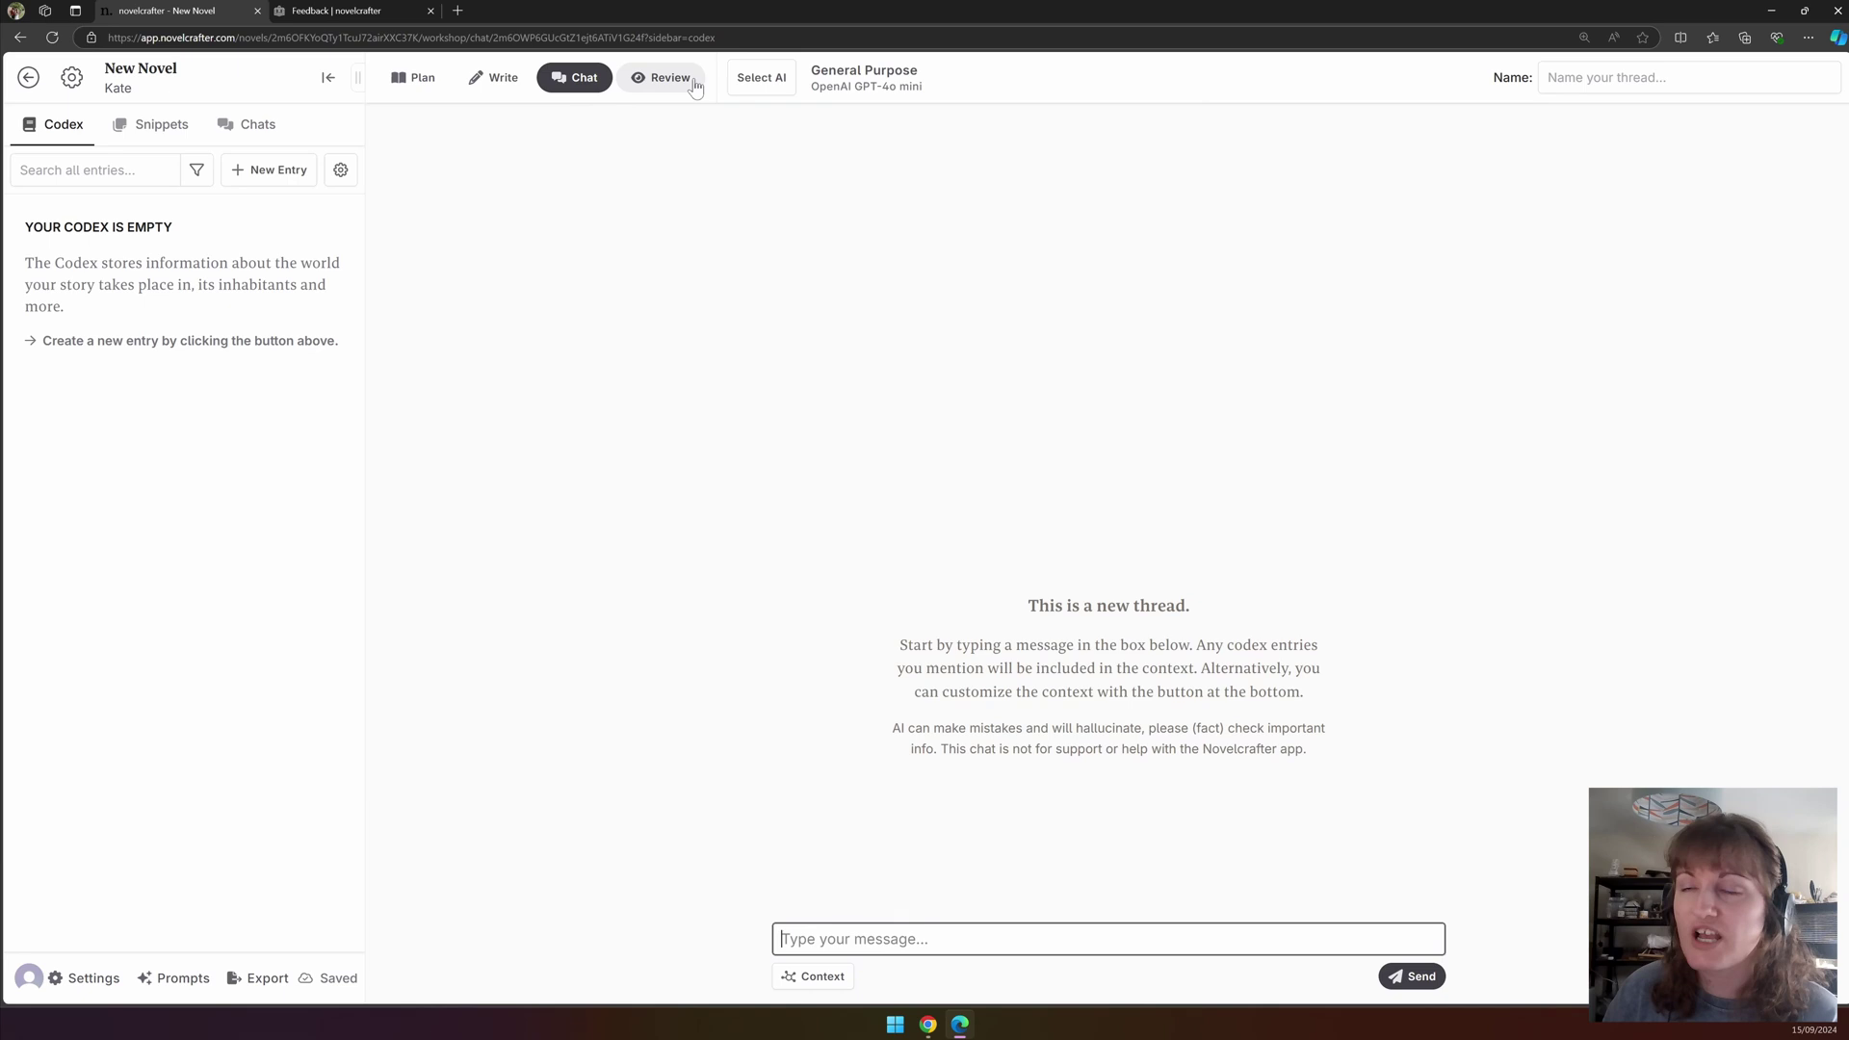
left_click(693, 83)
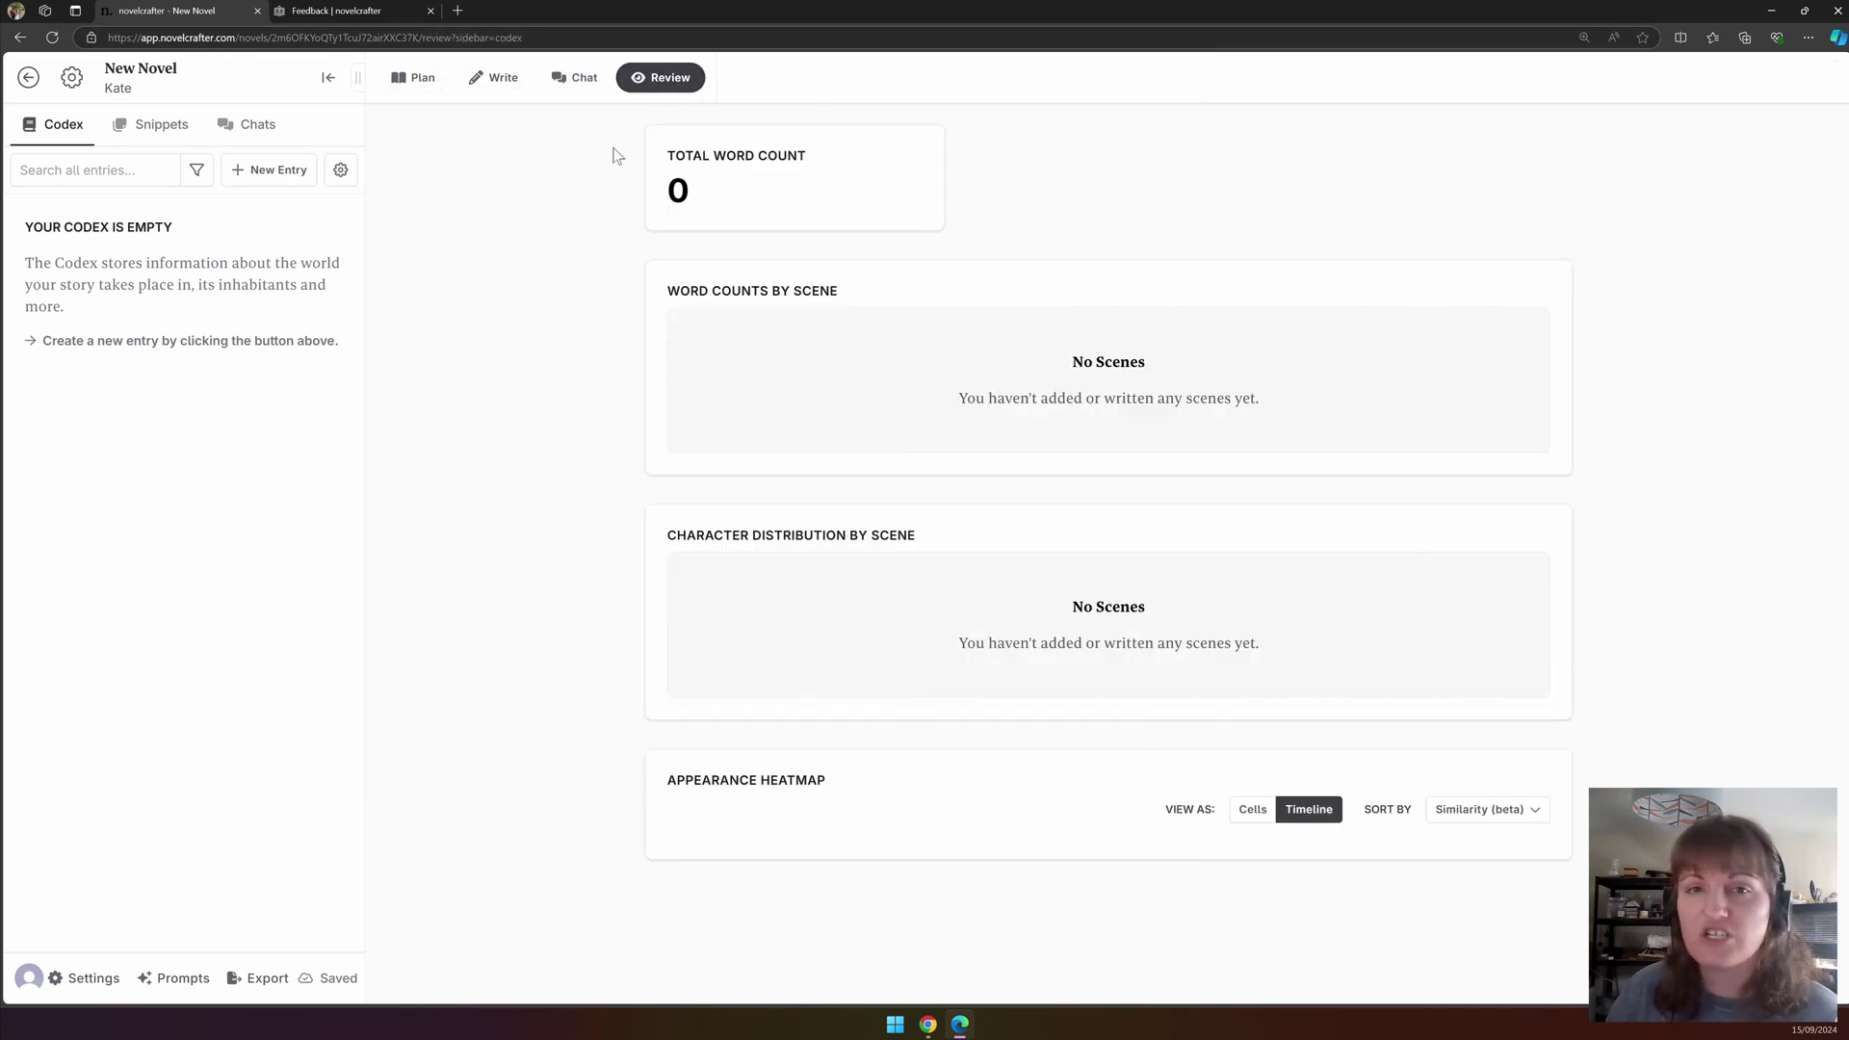
left_click(1804, 11)
left_click(447, 86)
left_click(447, 87)
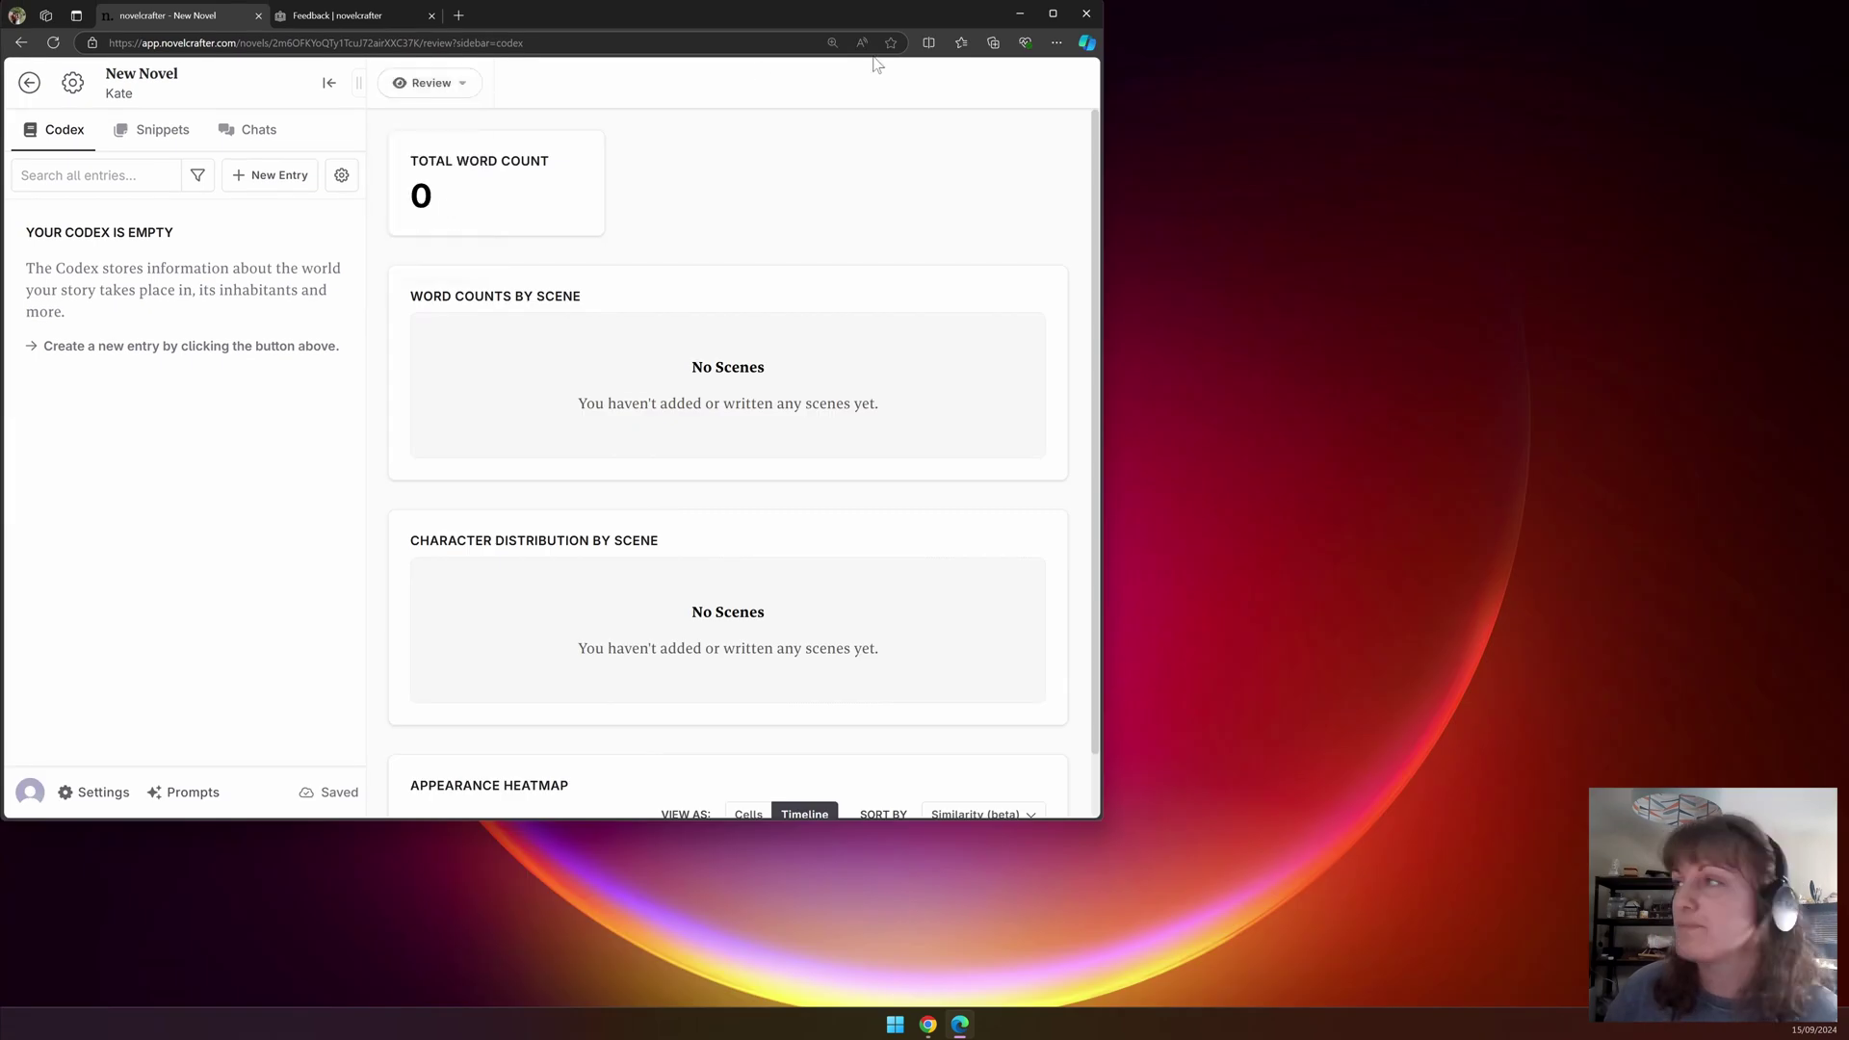
left_click(1055, 16)
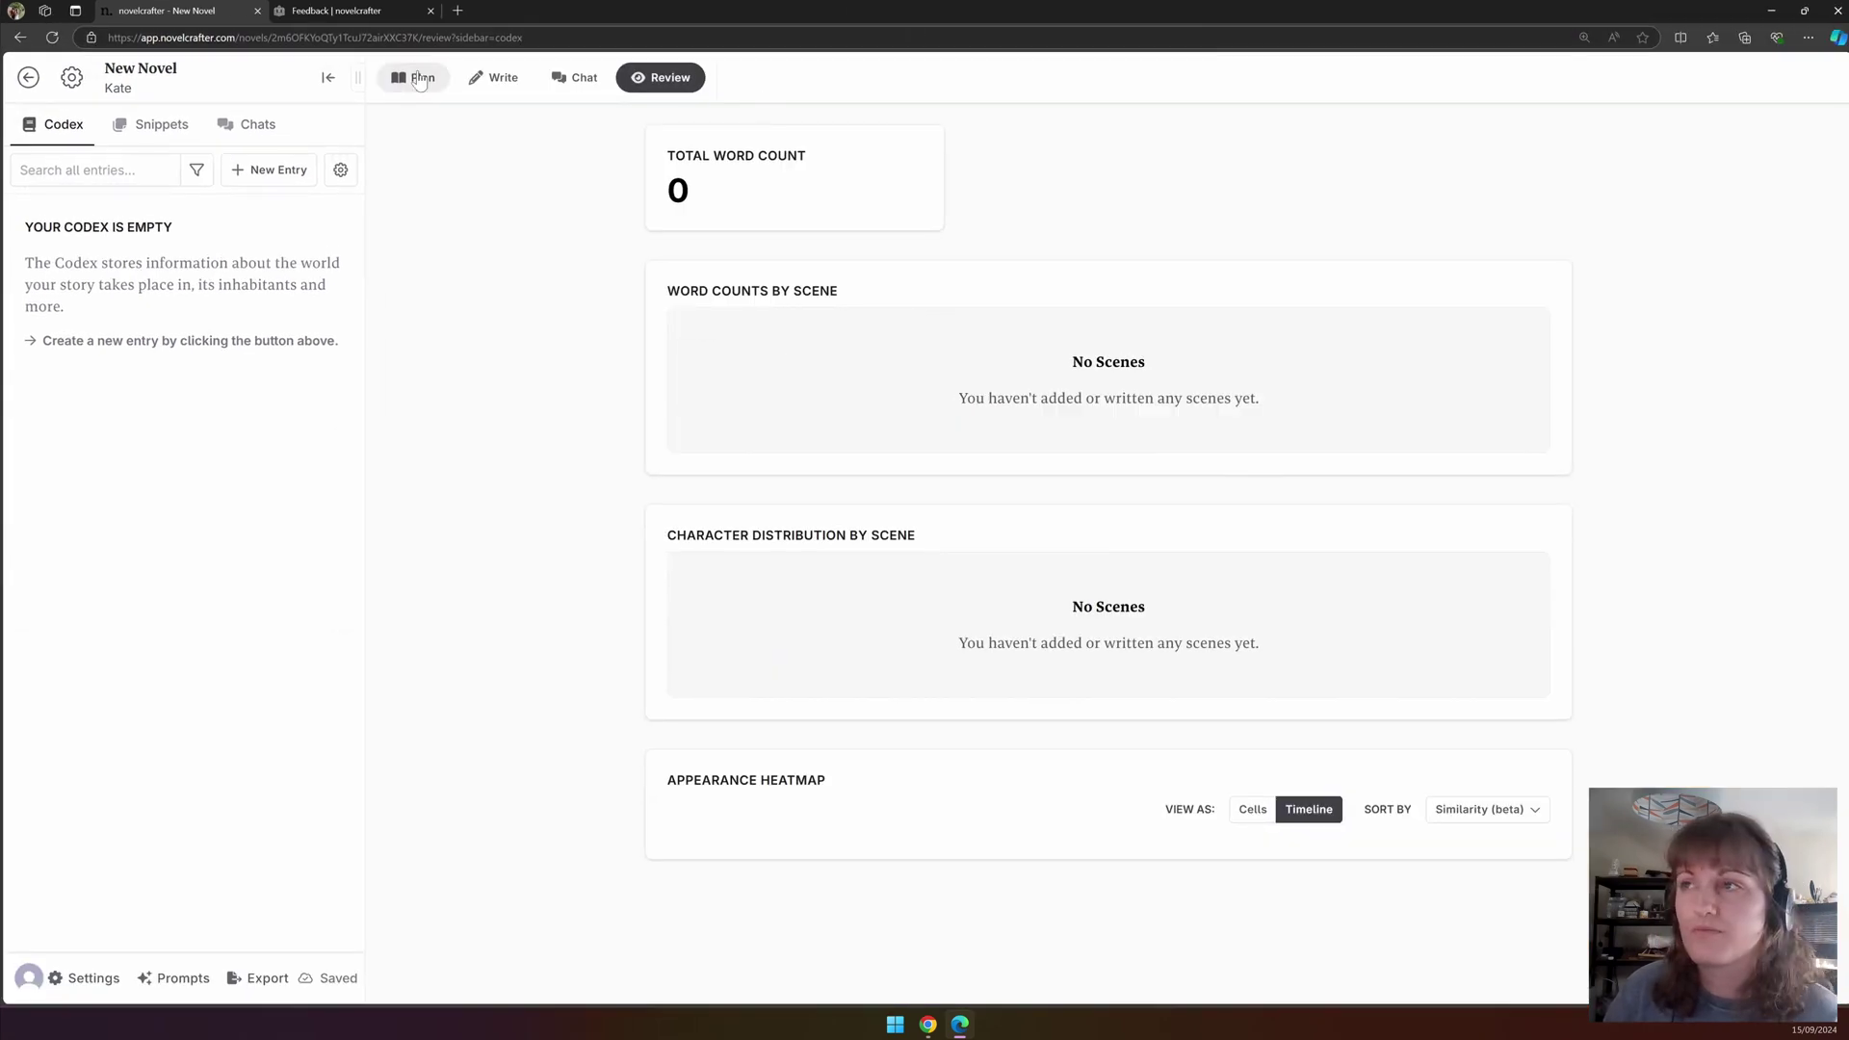
left_click(398, 78)
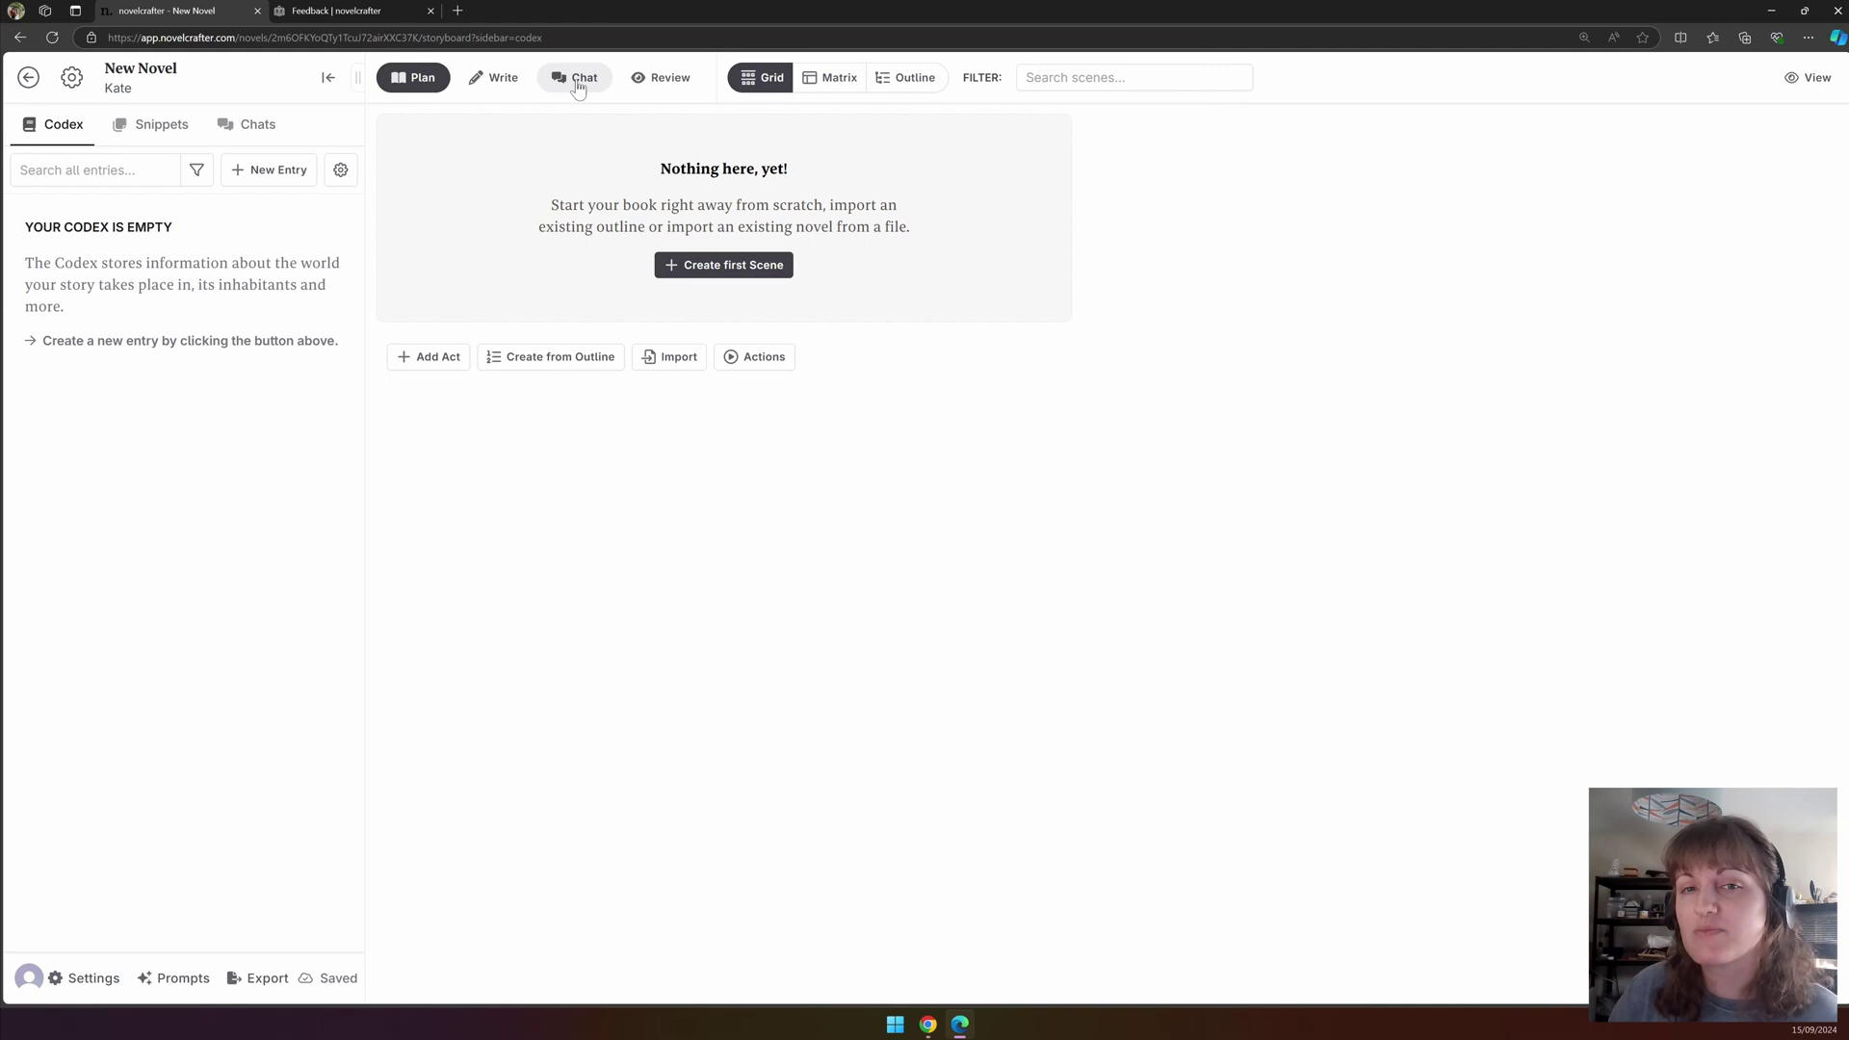
left_click(856, 79)
left_click(915, 80)
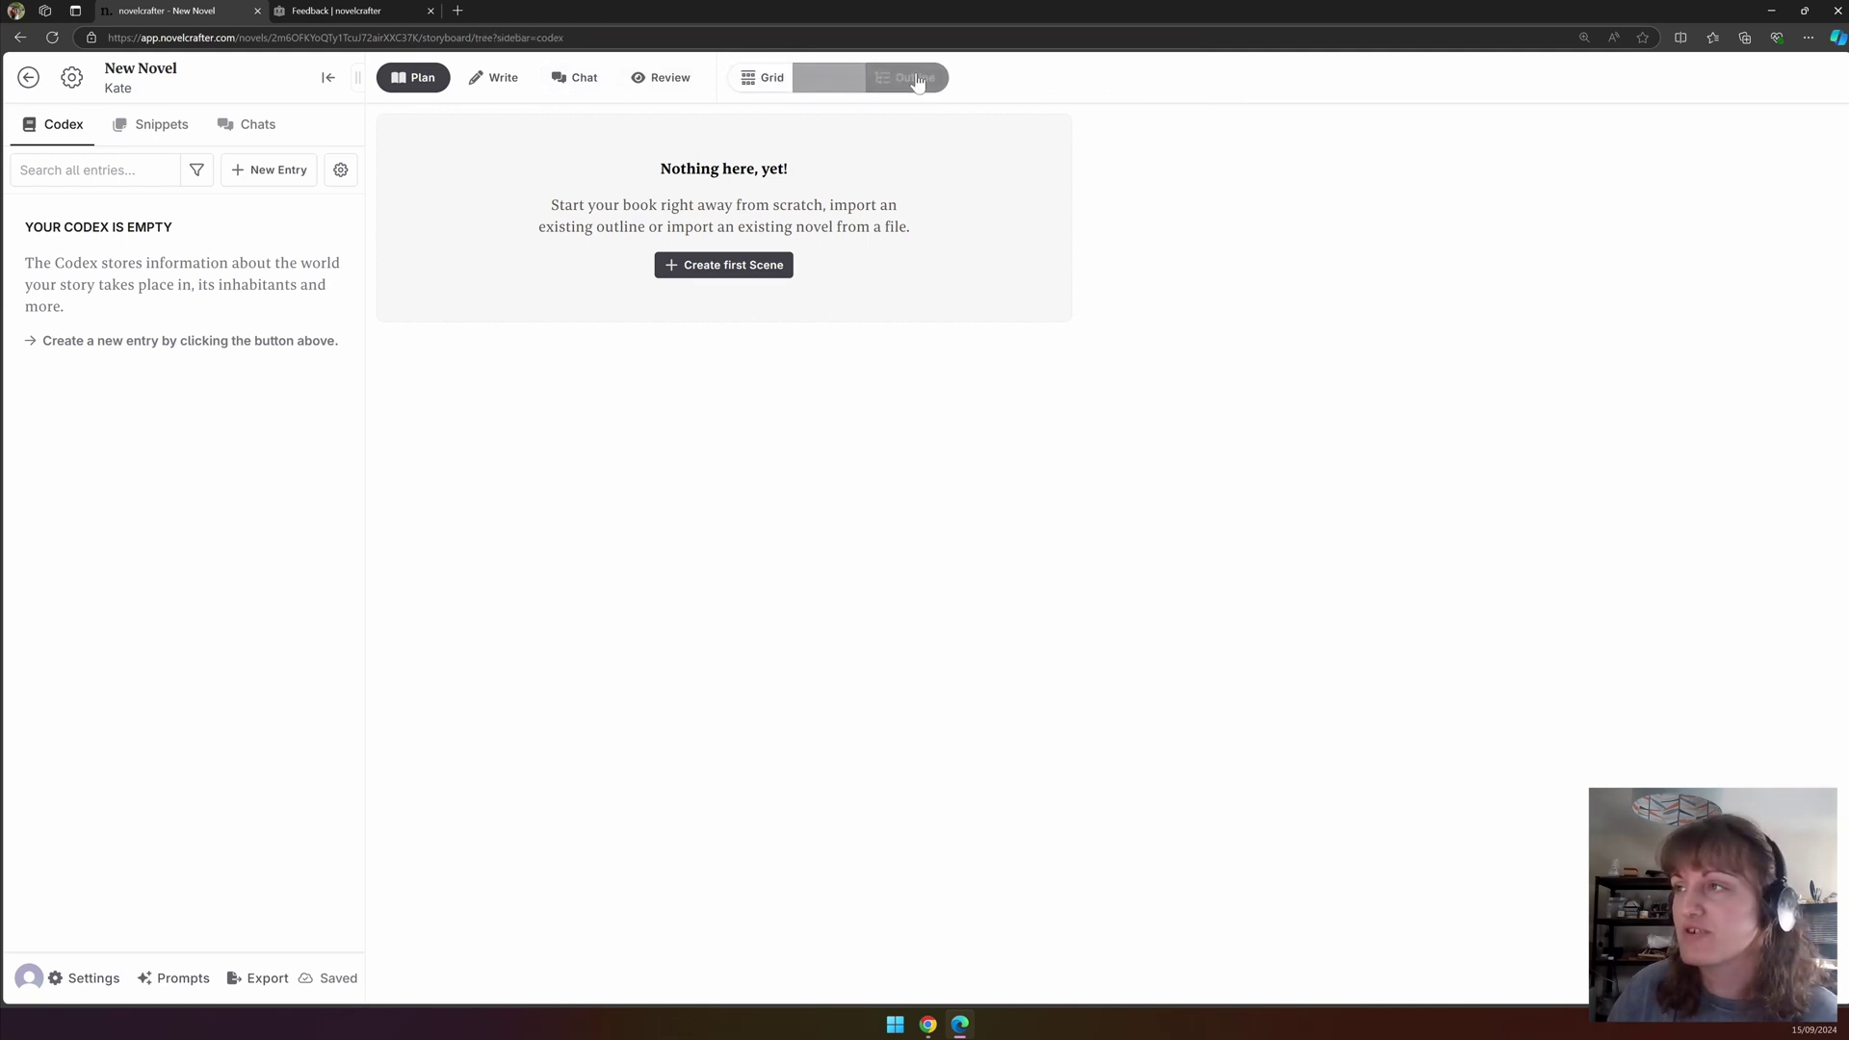
left_click(764, 77)
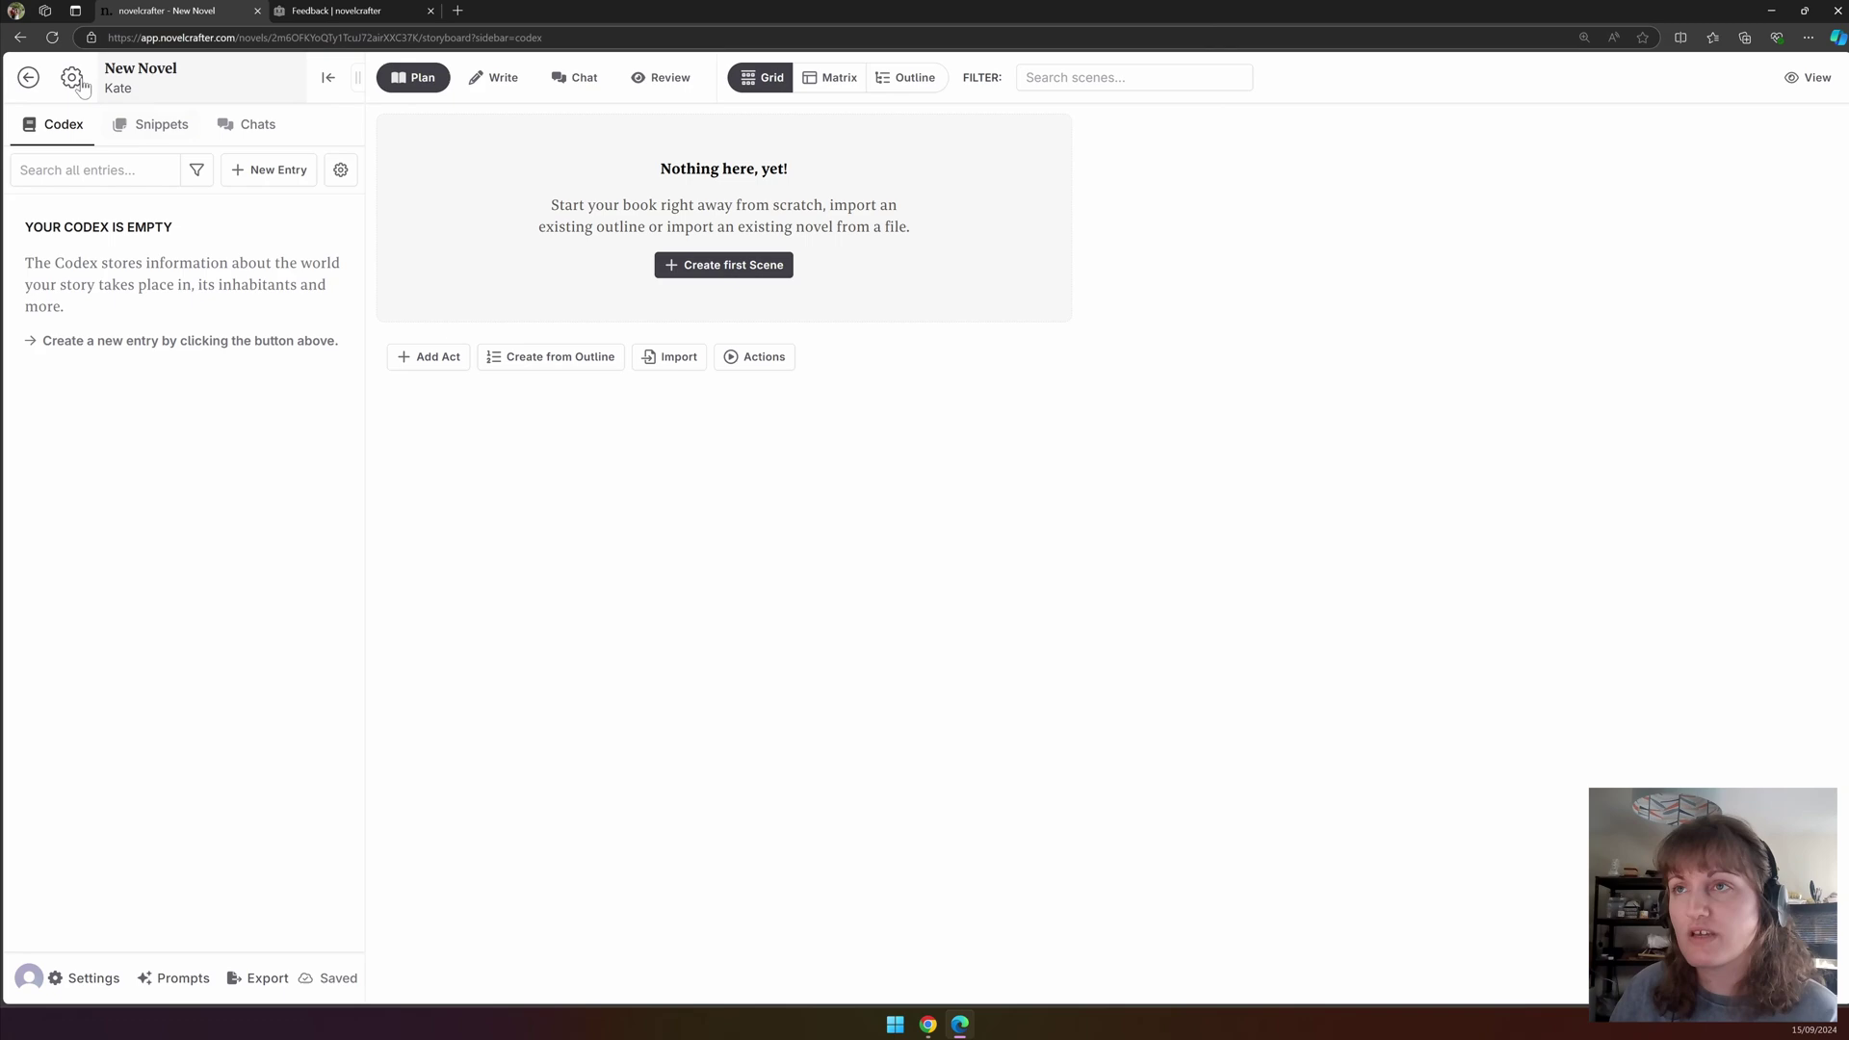
Go back to the library and open The Giant Rat of Sumatra.
left_click(28, 77)
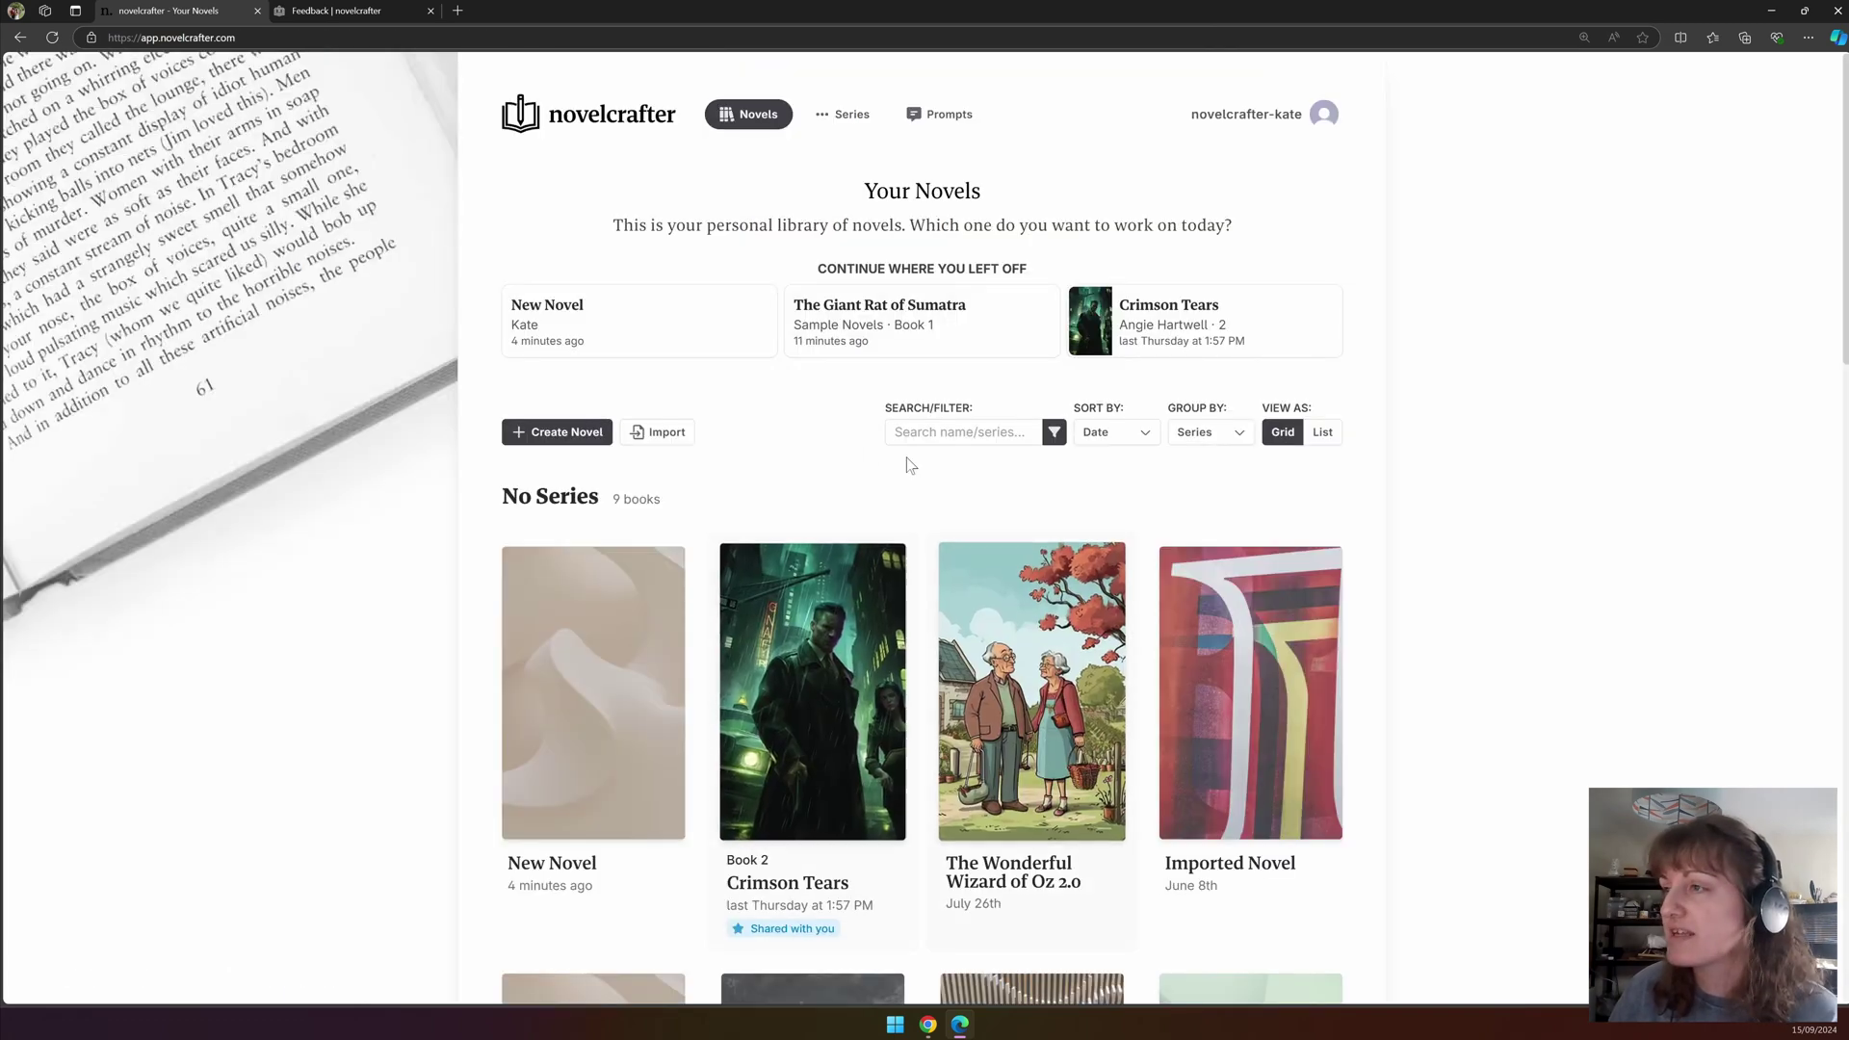
scroll(488, 571, "down", 4)
scroll(487, 588, "up", 4)
left_click(870, 308)
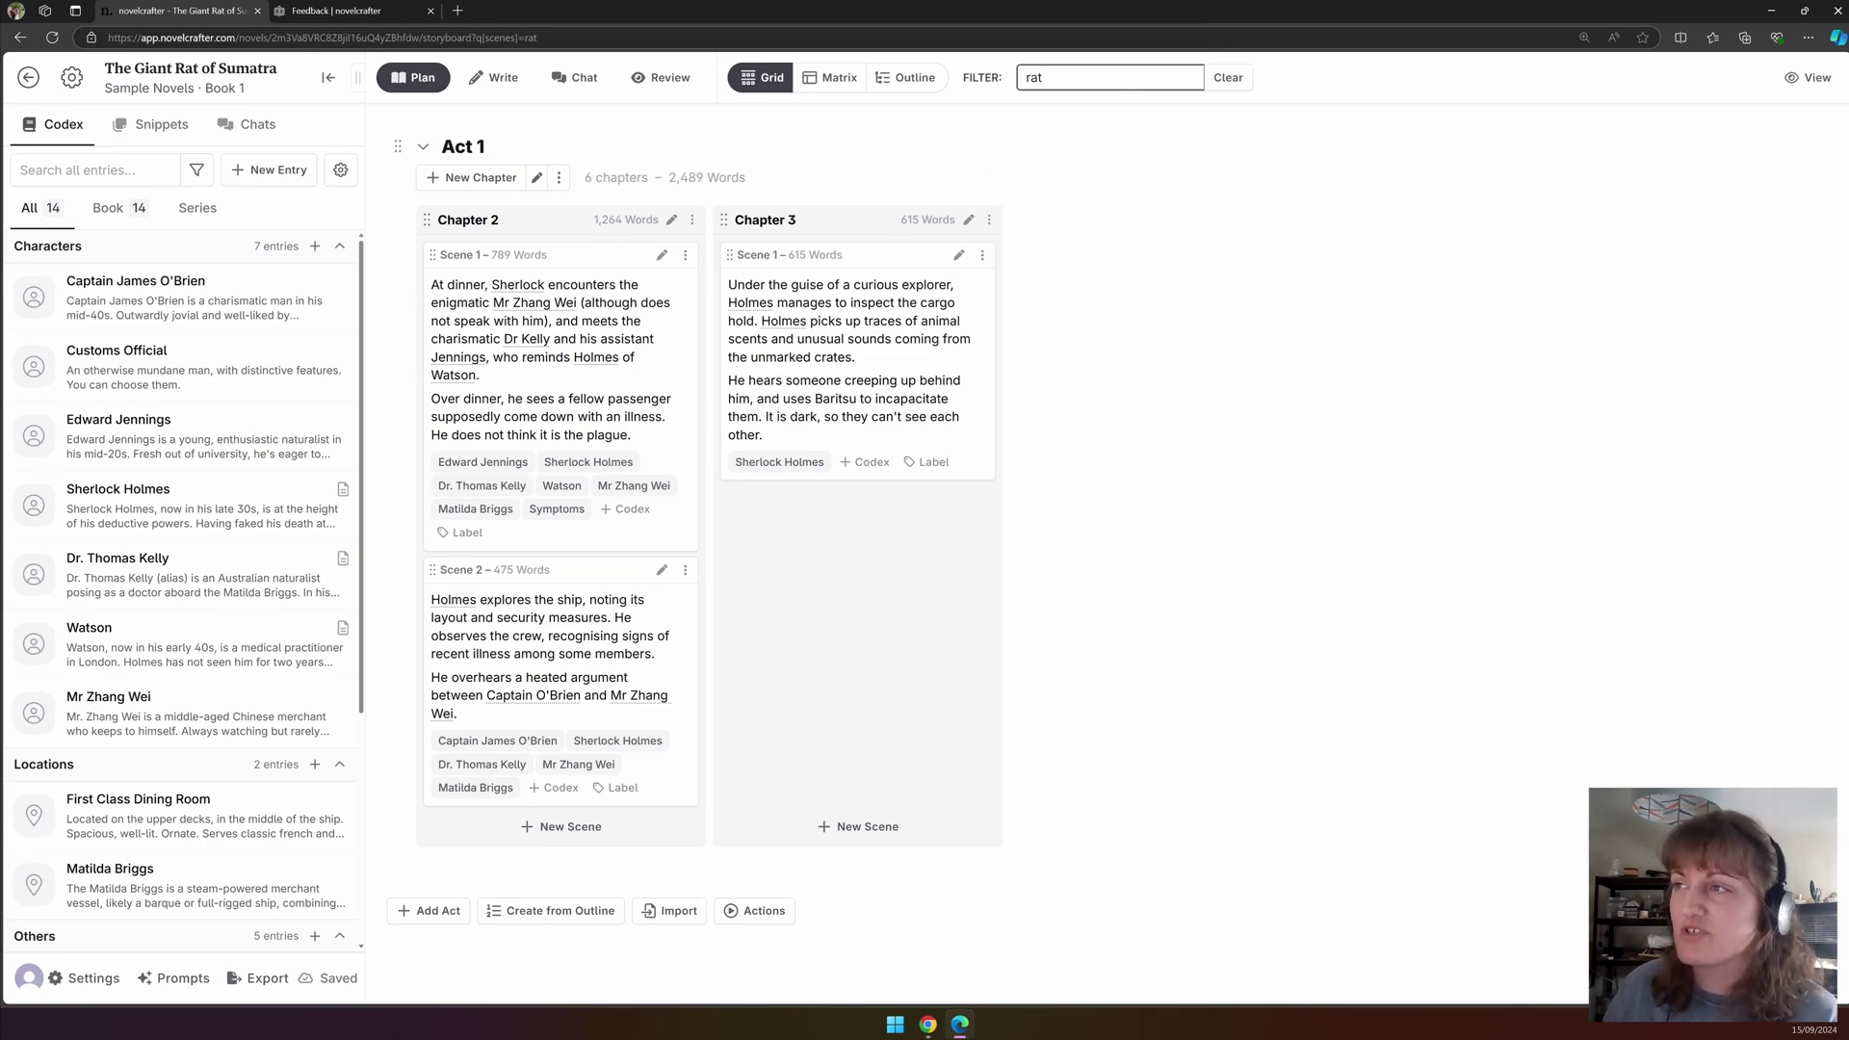
Erase the scene filter, try filtering by 'Kelly', then clear the filter.
key("ctrl+a")
key("BackSpace")
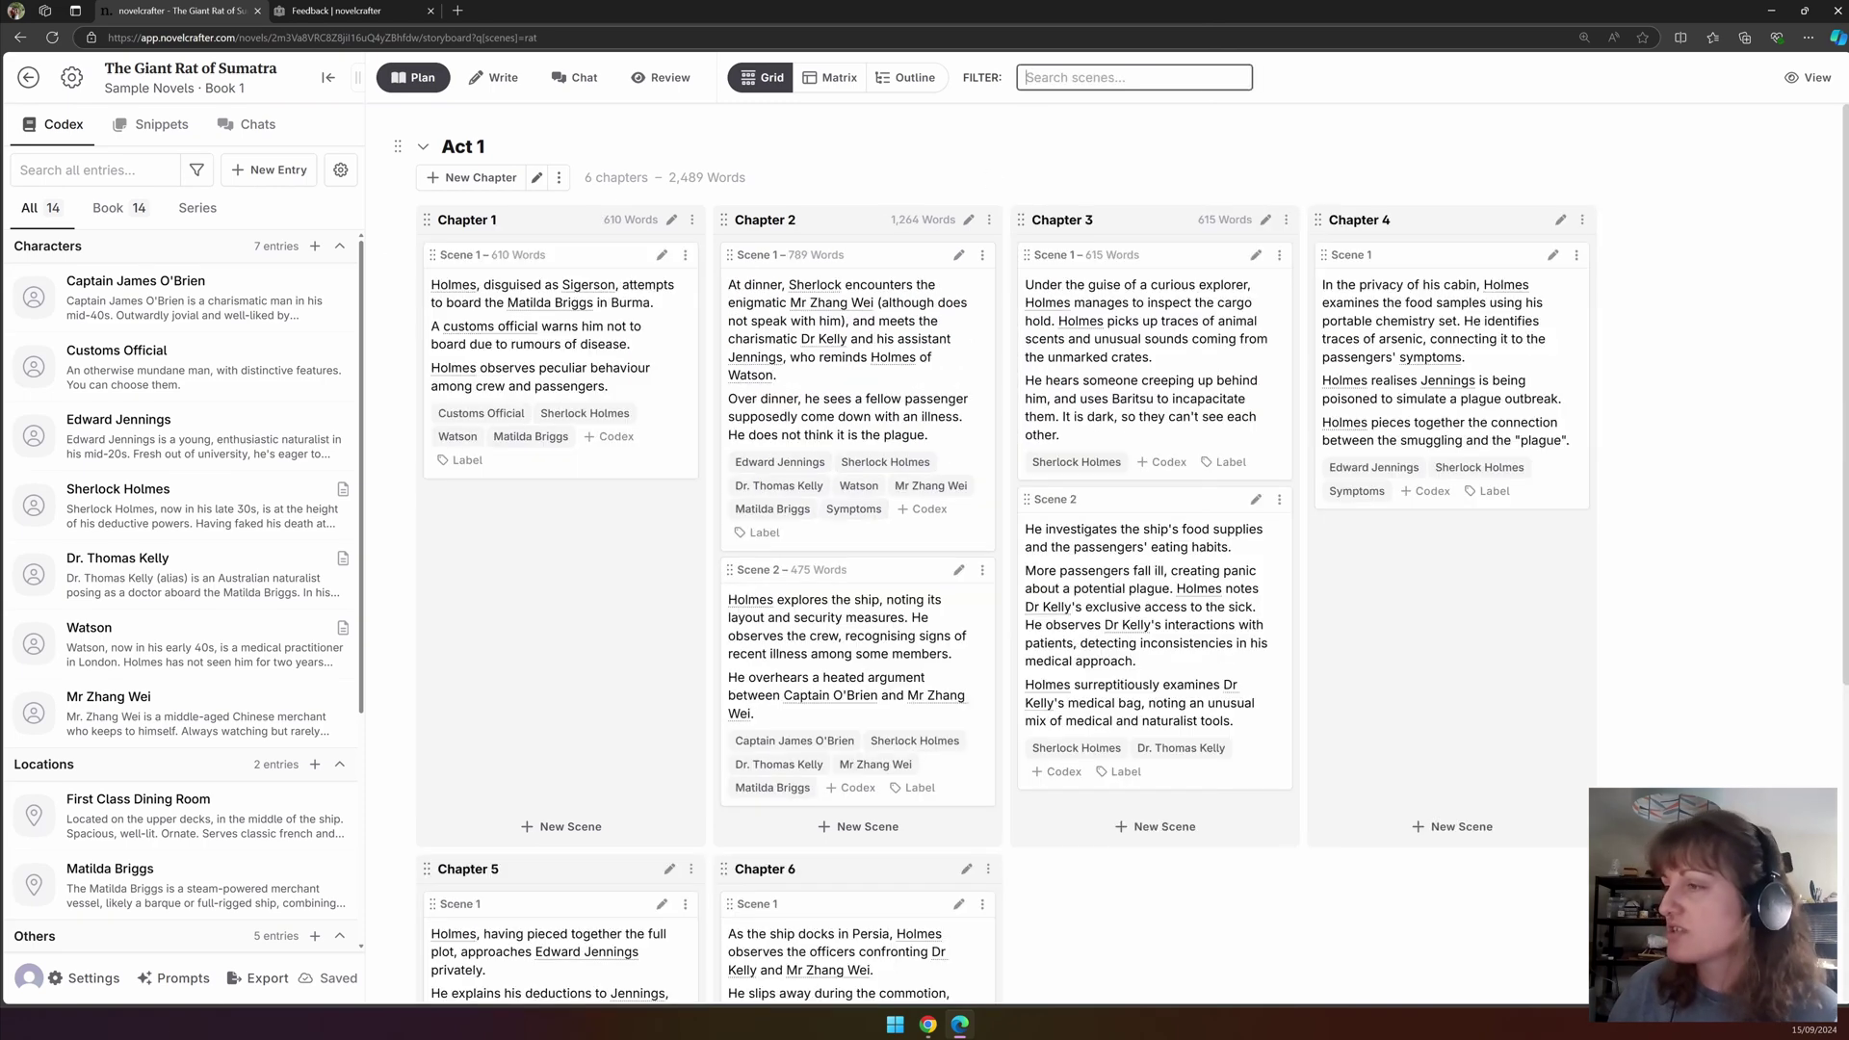
scroll(679, 660, "down", 1)
type("Kelly")
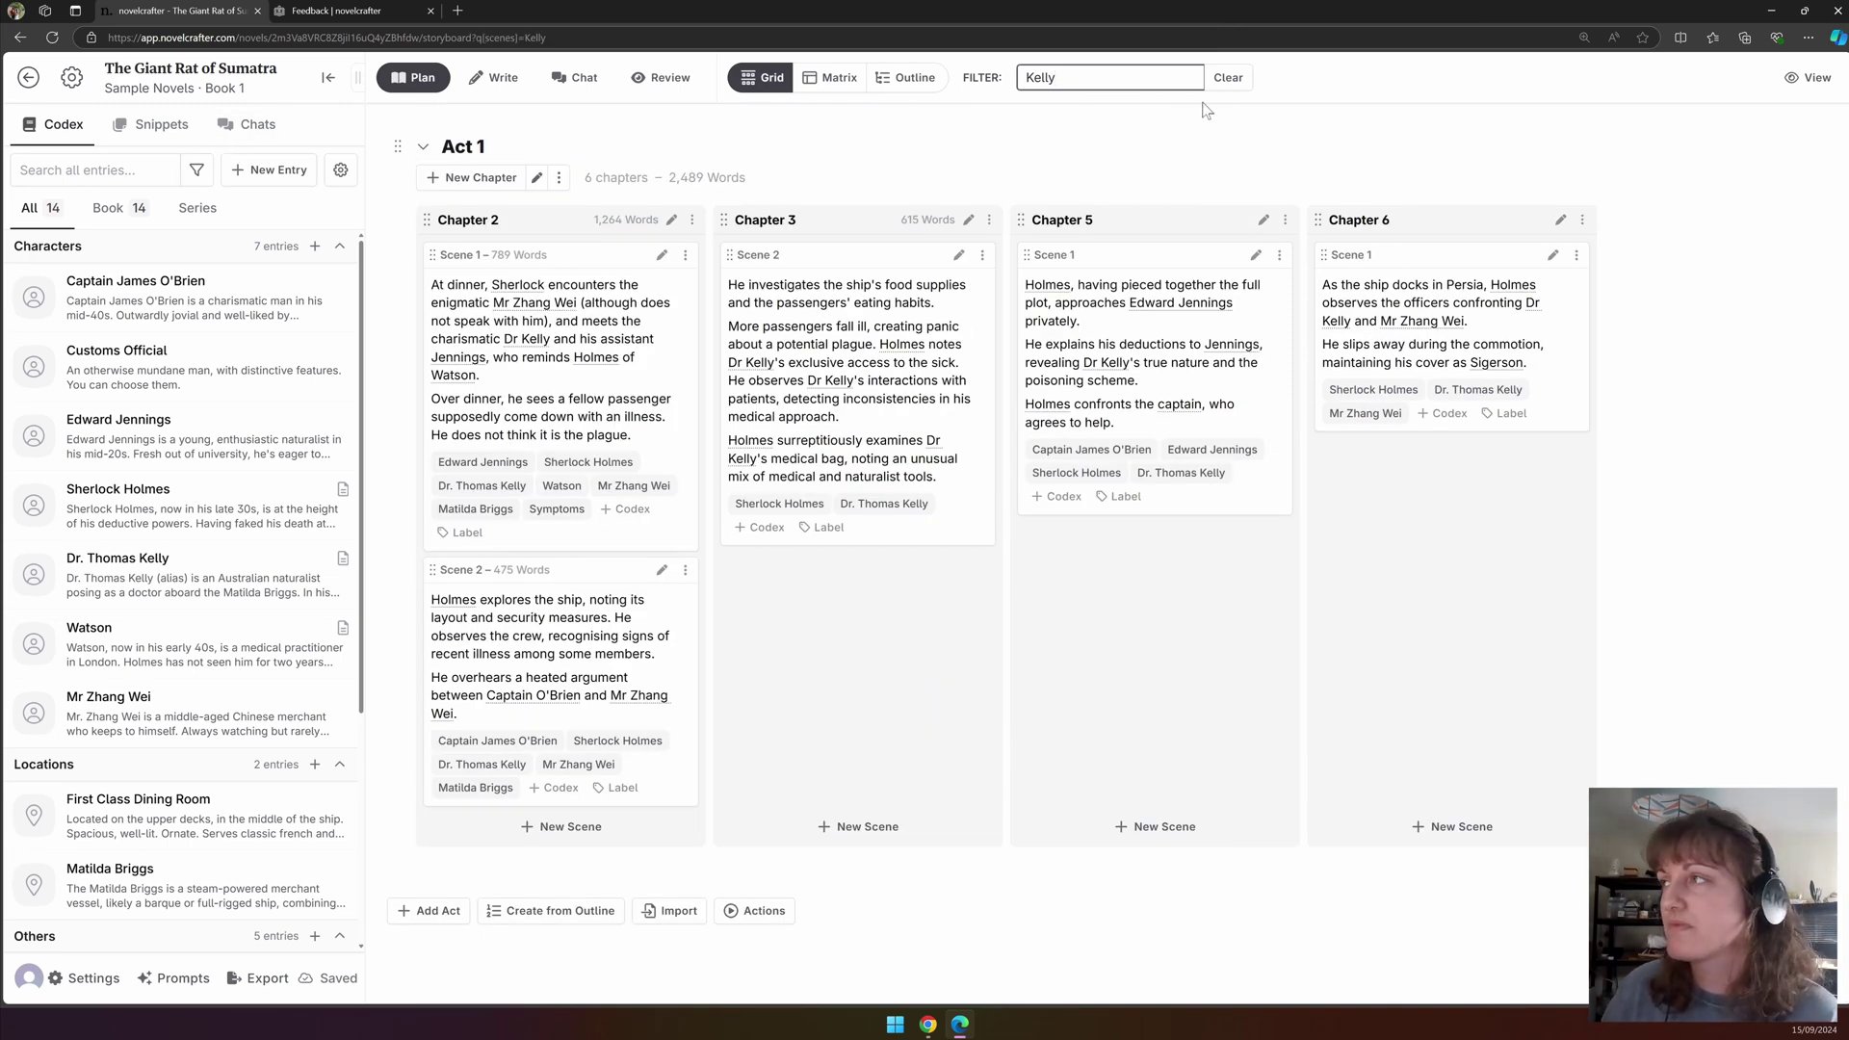
left_click(1228, 77)
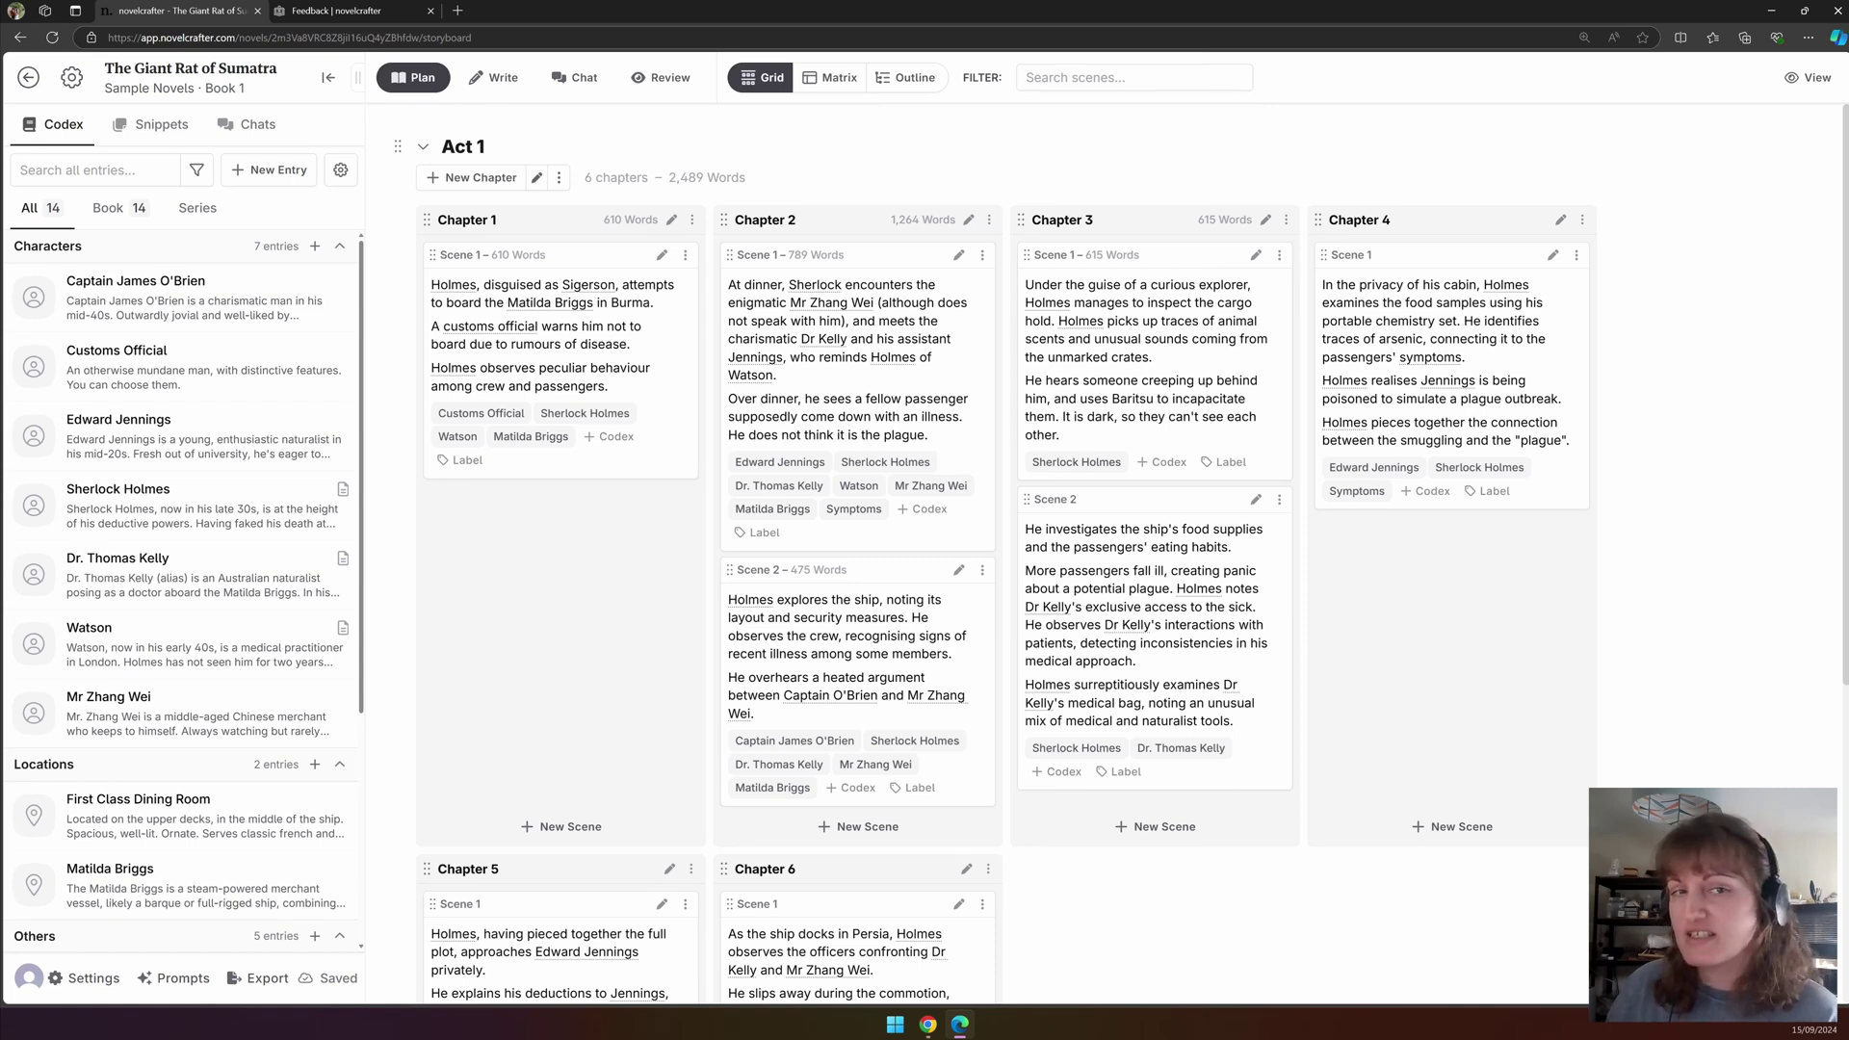
Hide codex reference tags on the scene cards and lay chapters along a vertical grid axis.
left_click(1807, 77)
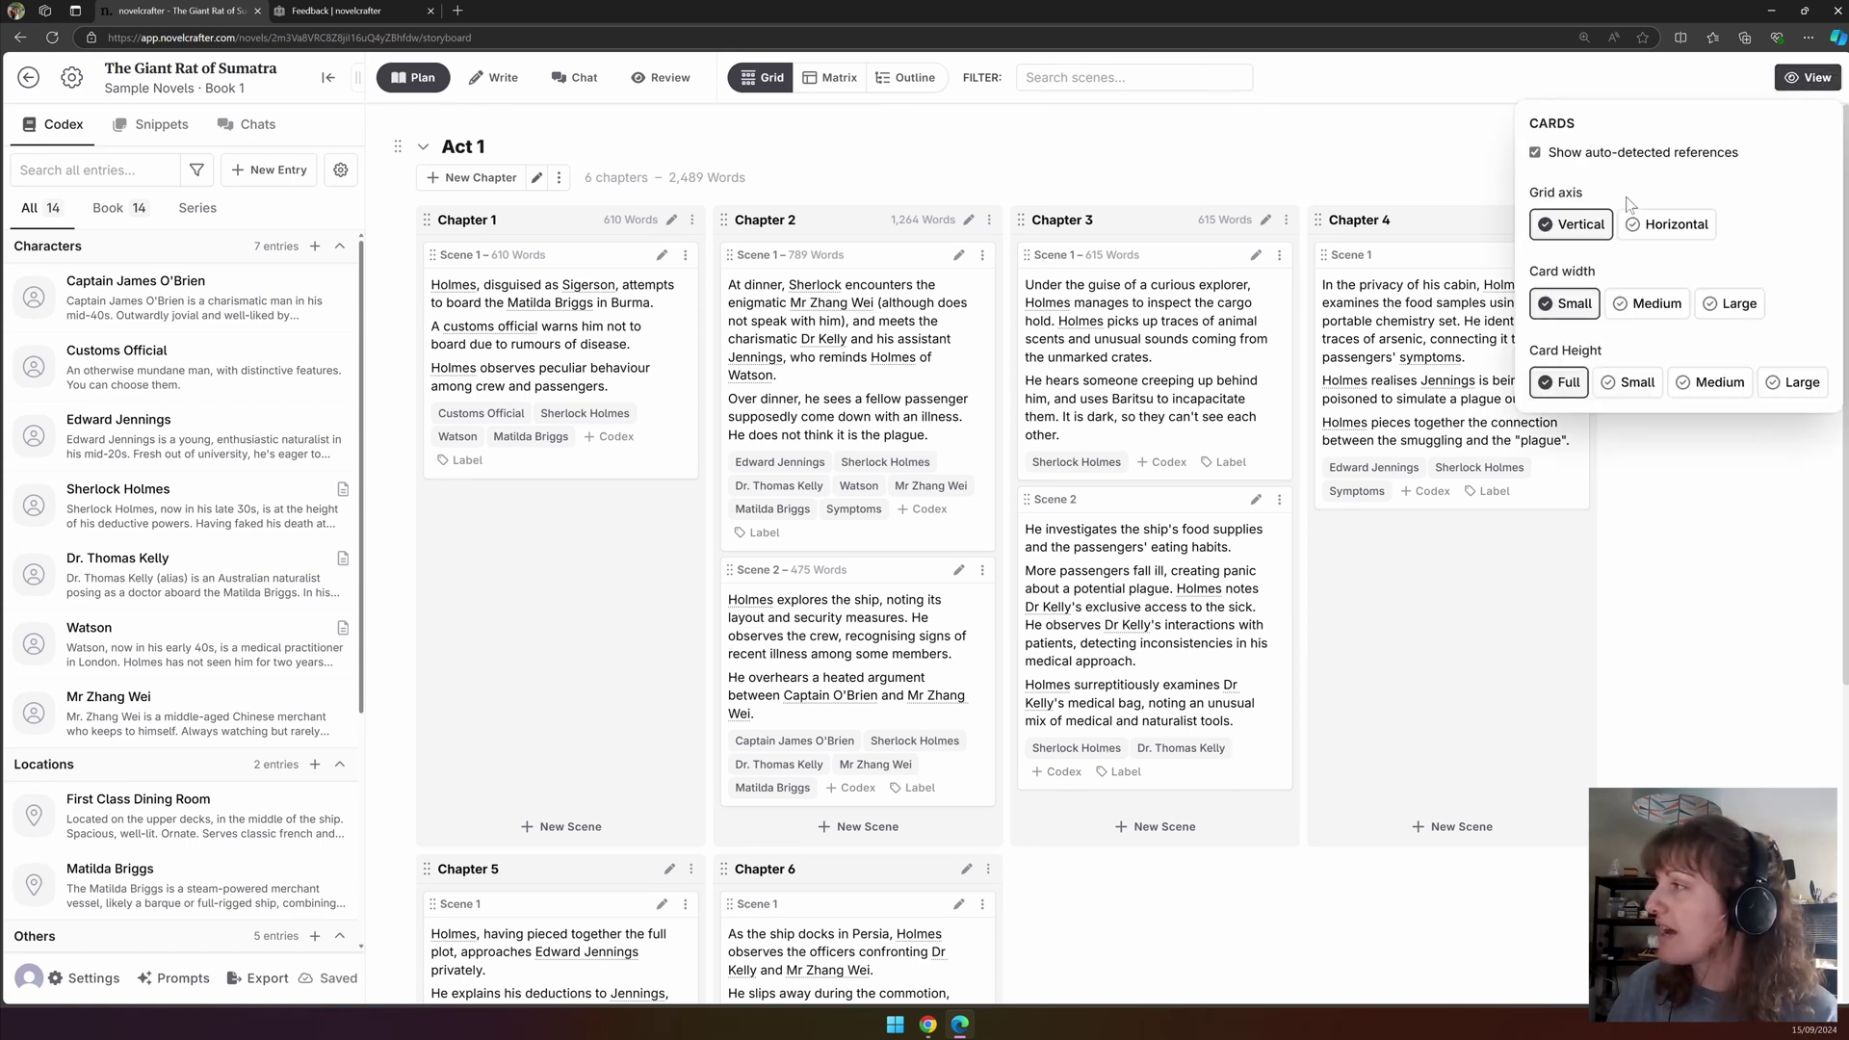
left_click(1571, 154)
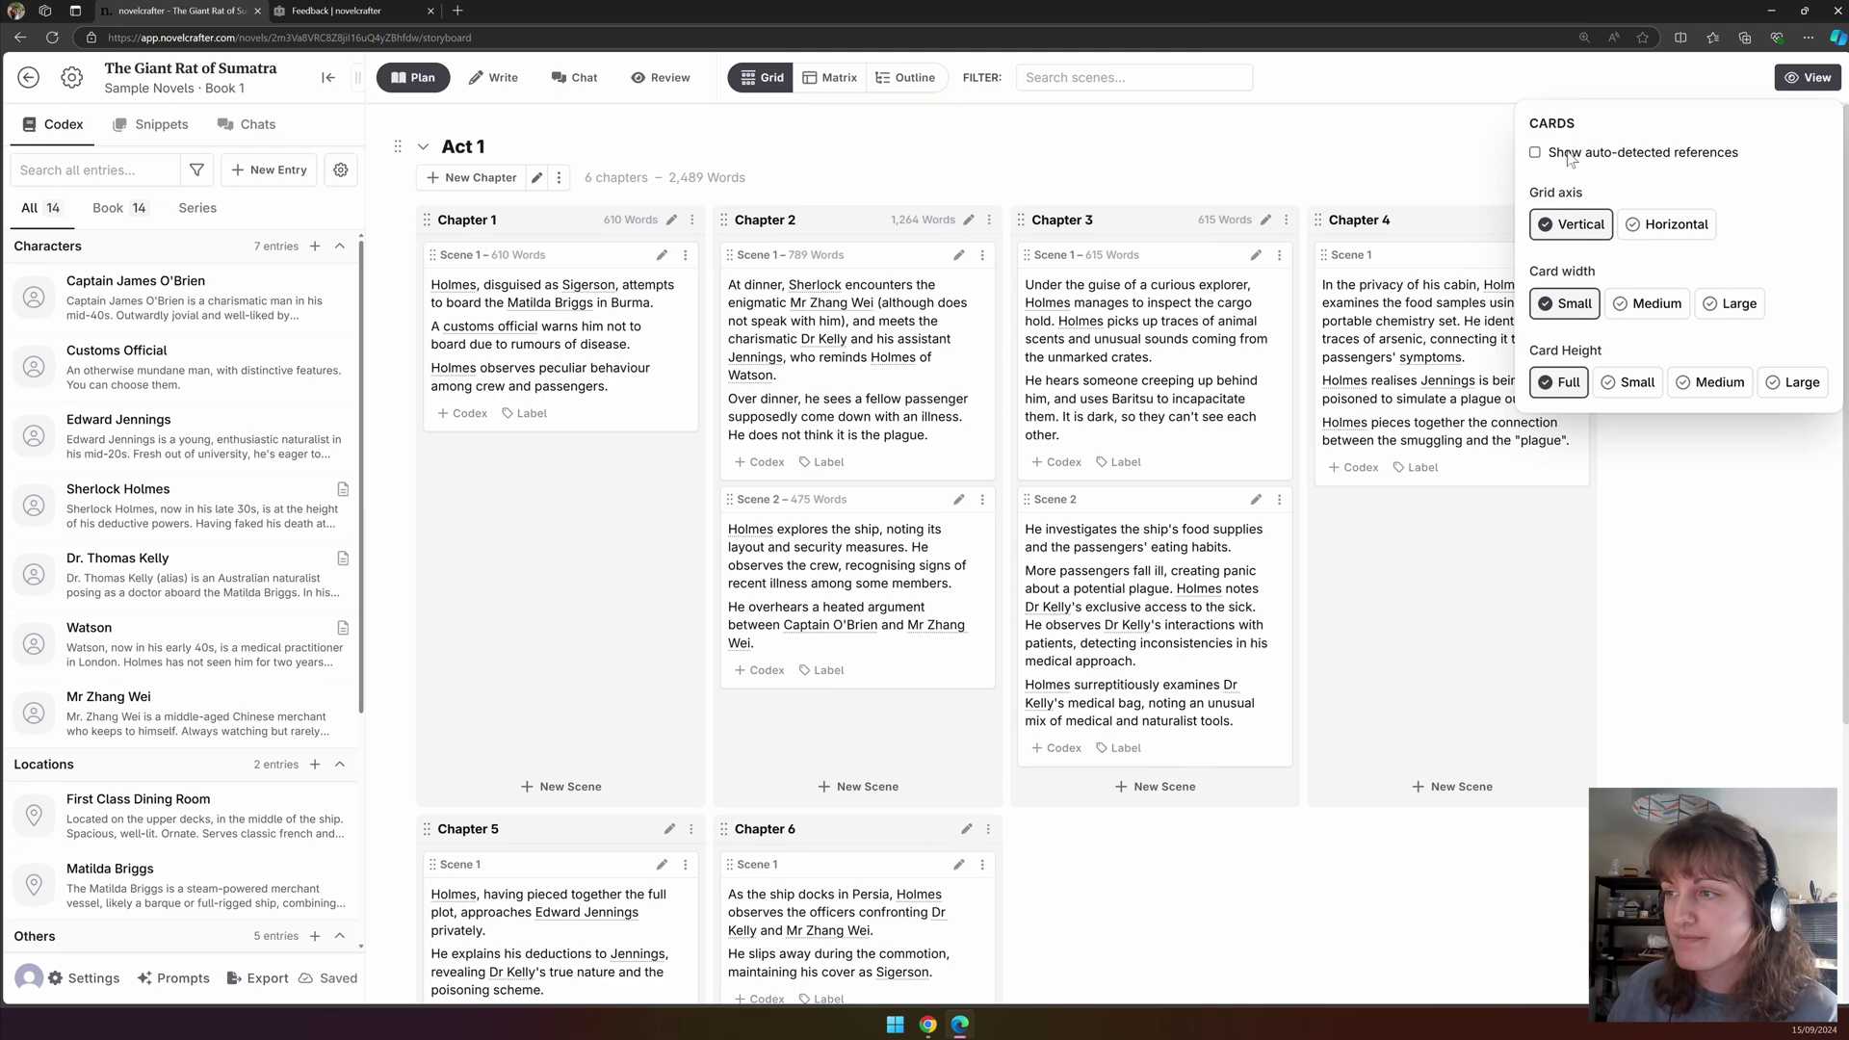
left_click(1571, 154)
left_click(1571, 155)
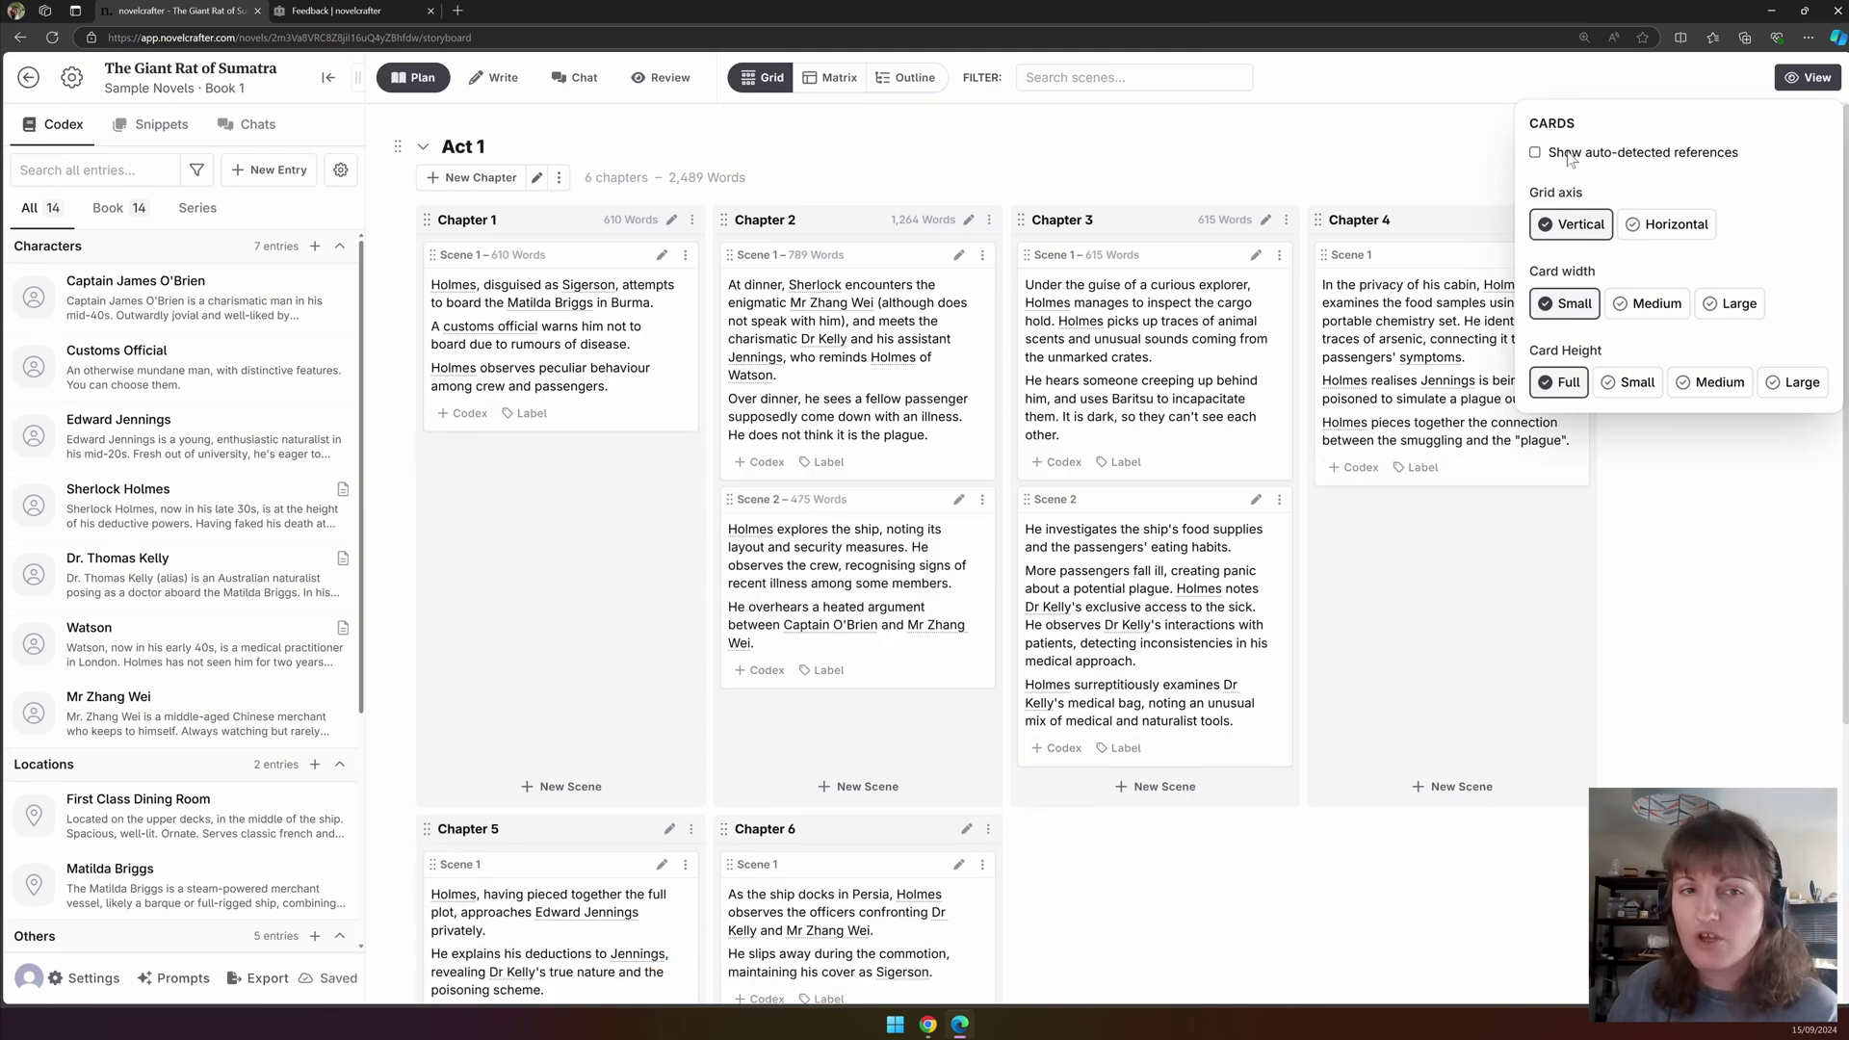
left_click(1657, 239)
left_click(1570, 223)
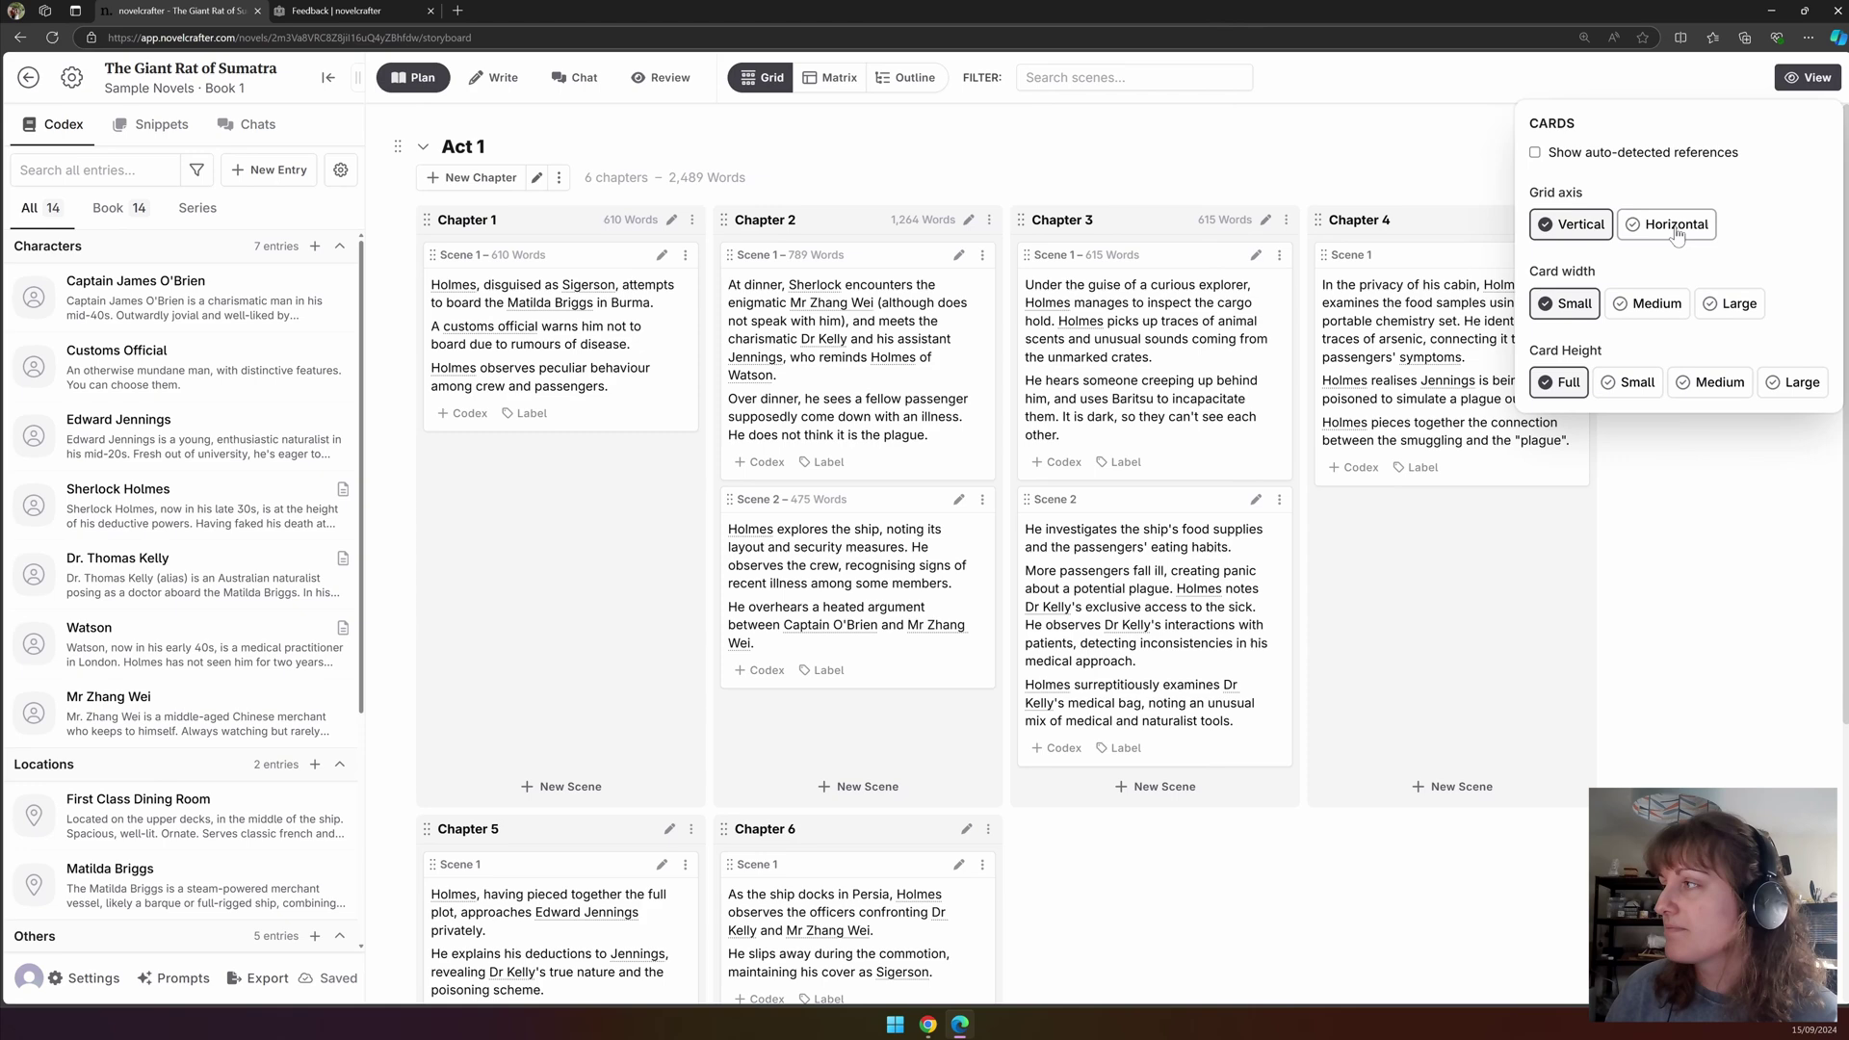
left_click(1671, 225)
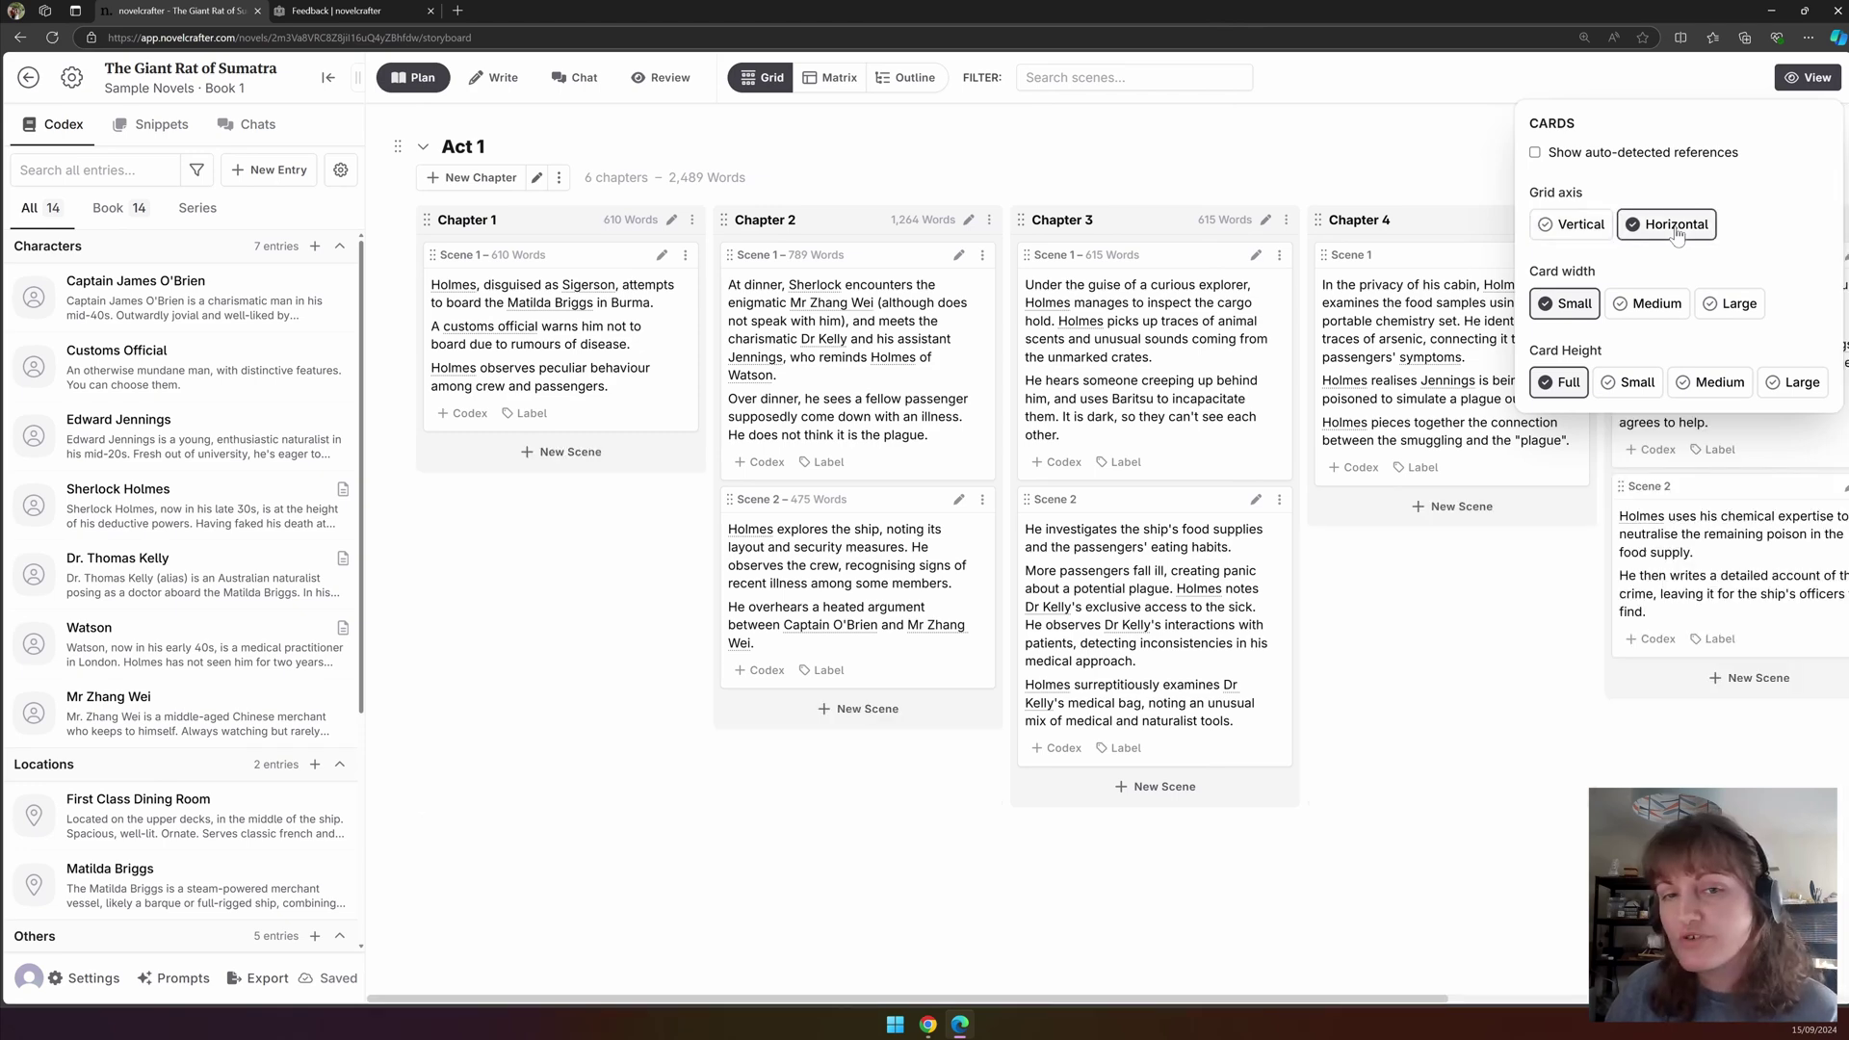
left_click(1570, 224)
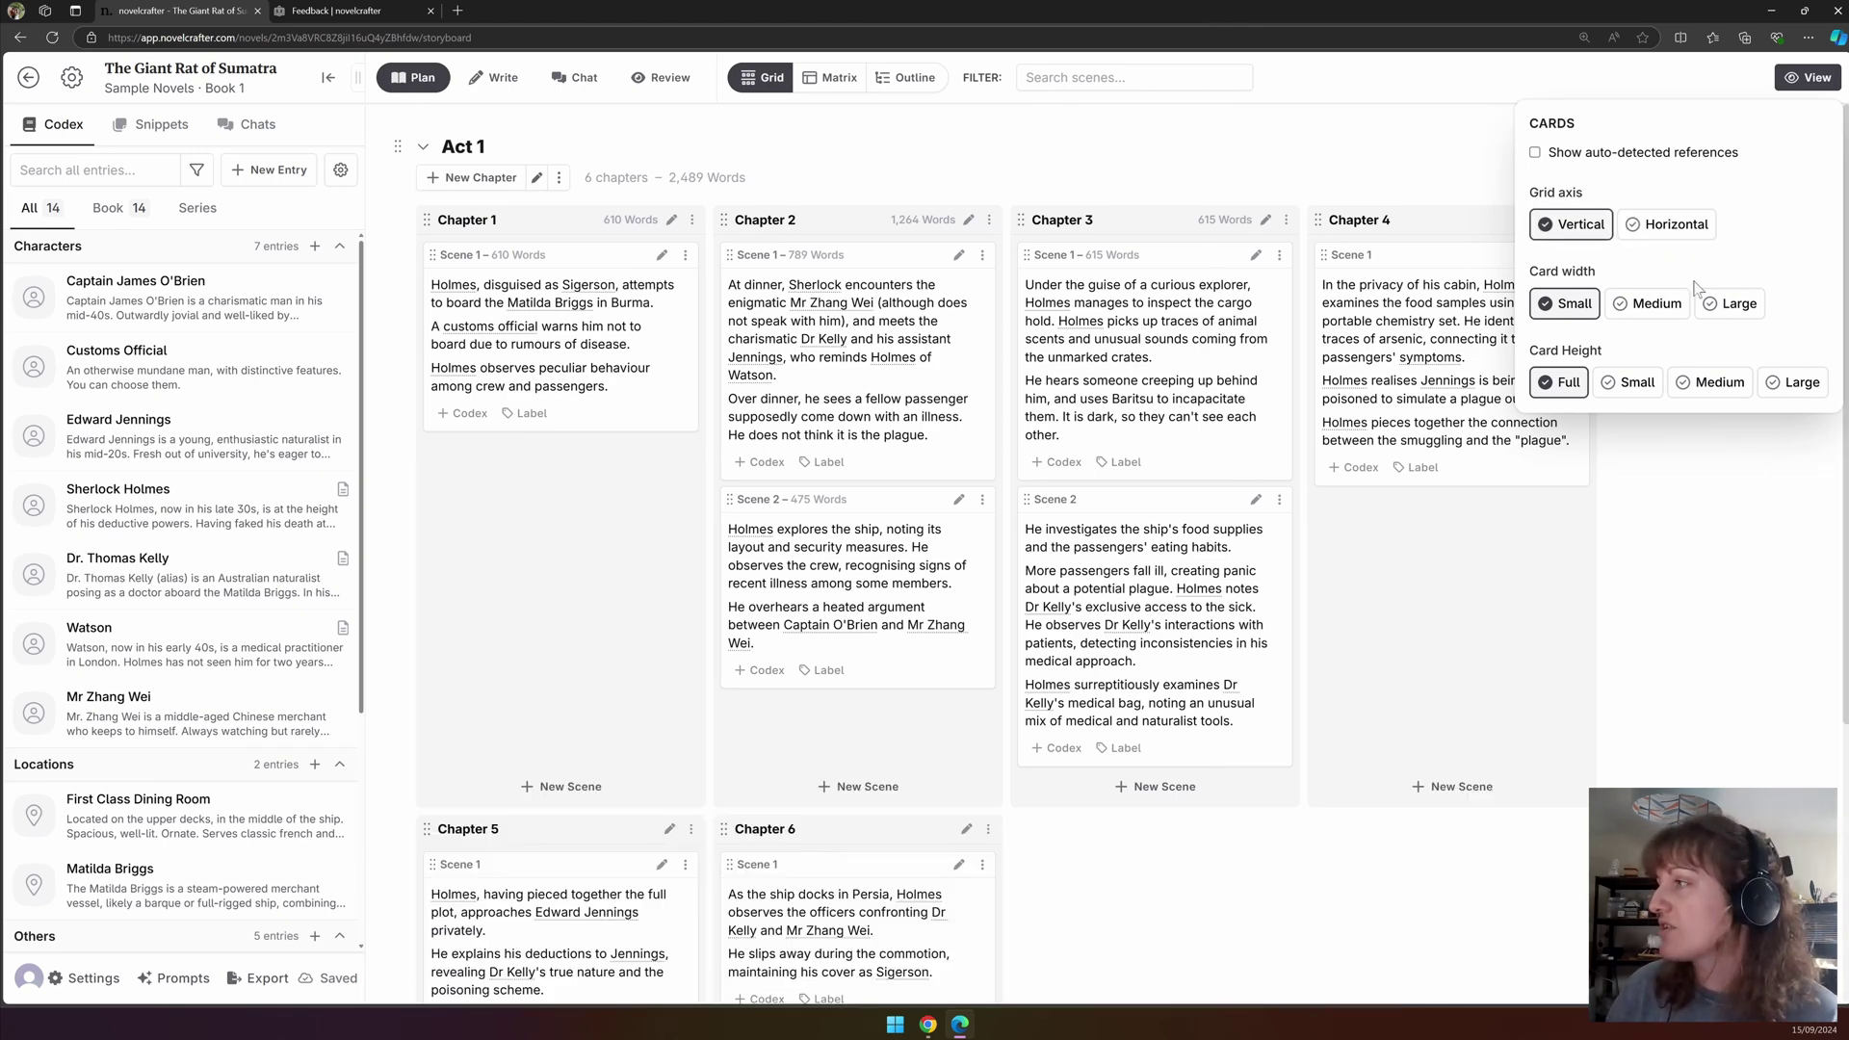
Compare card widths and heights, settling on Small width and Full height.
left_click(1665, 314)
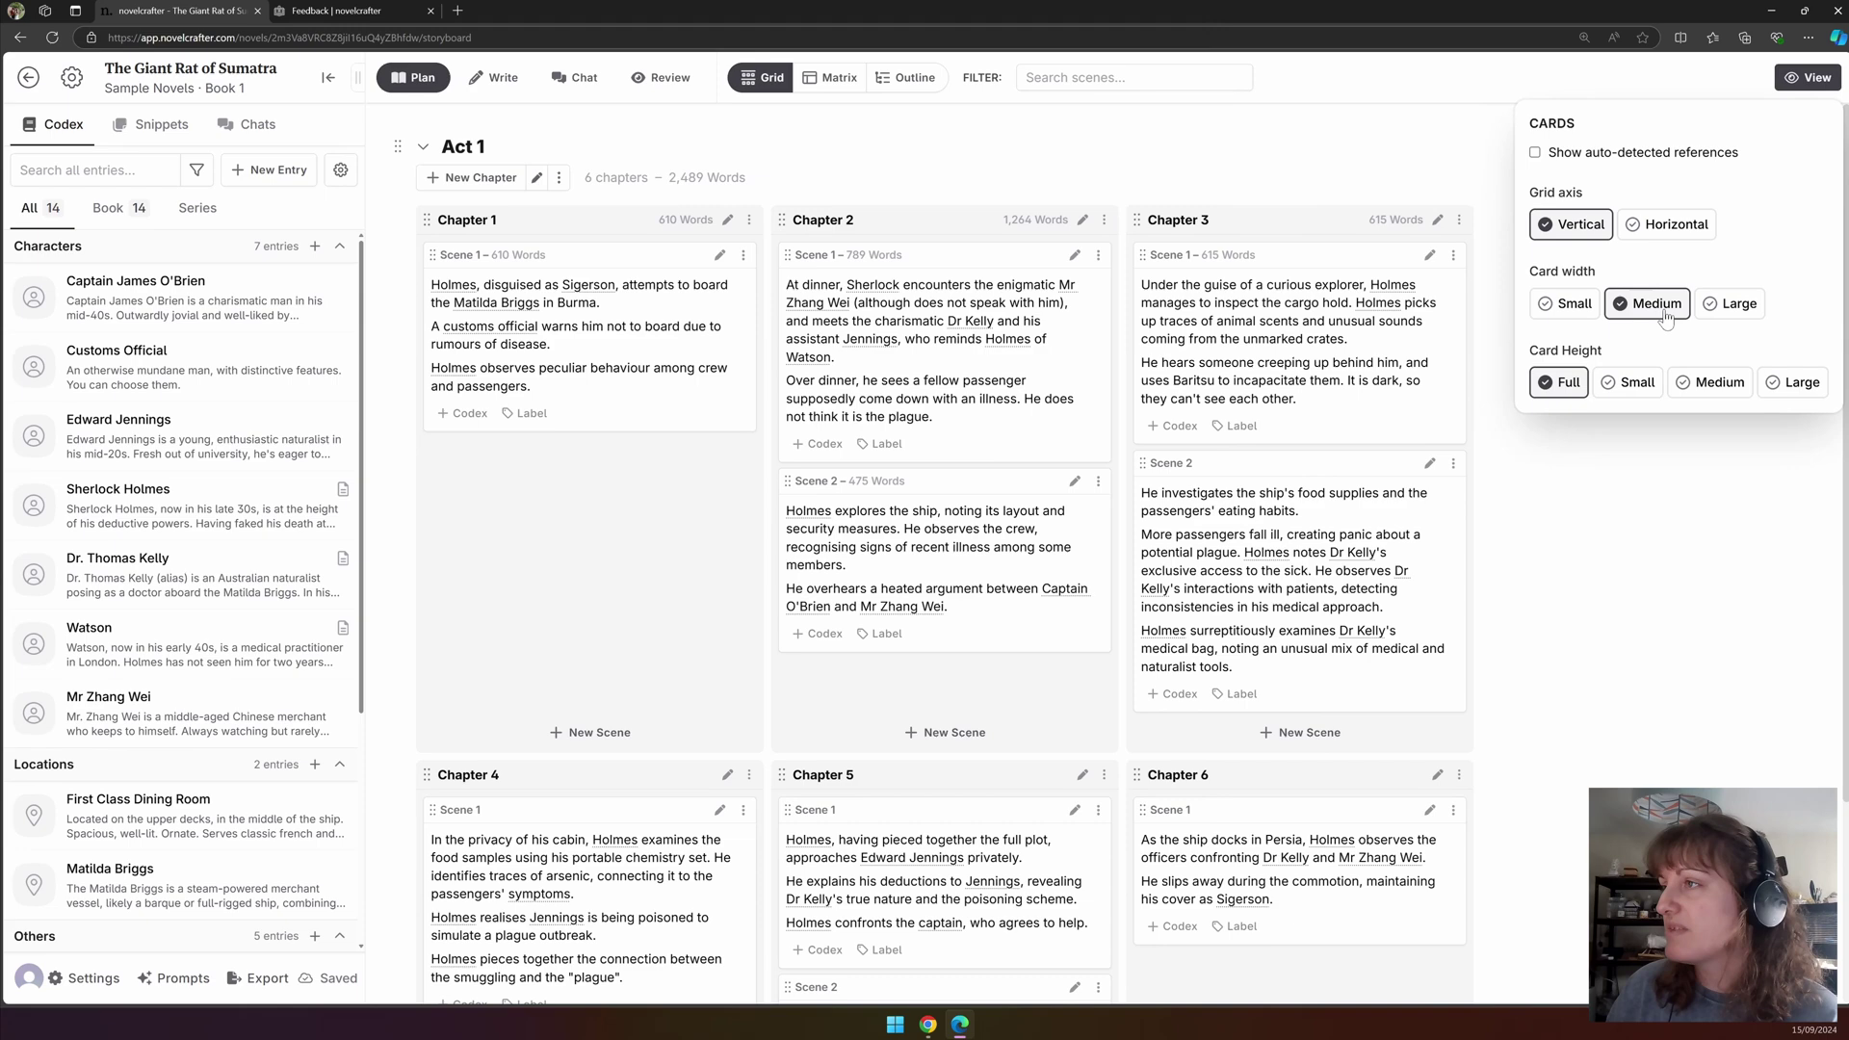
left_click(1737, 306)
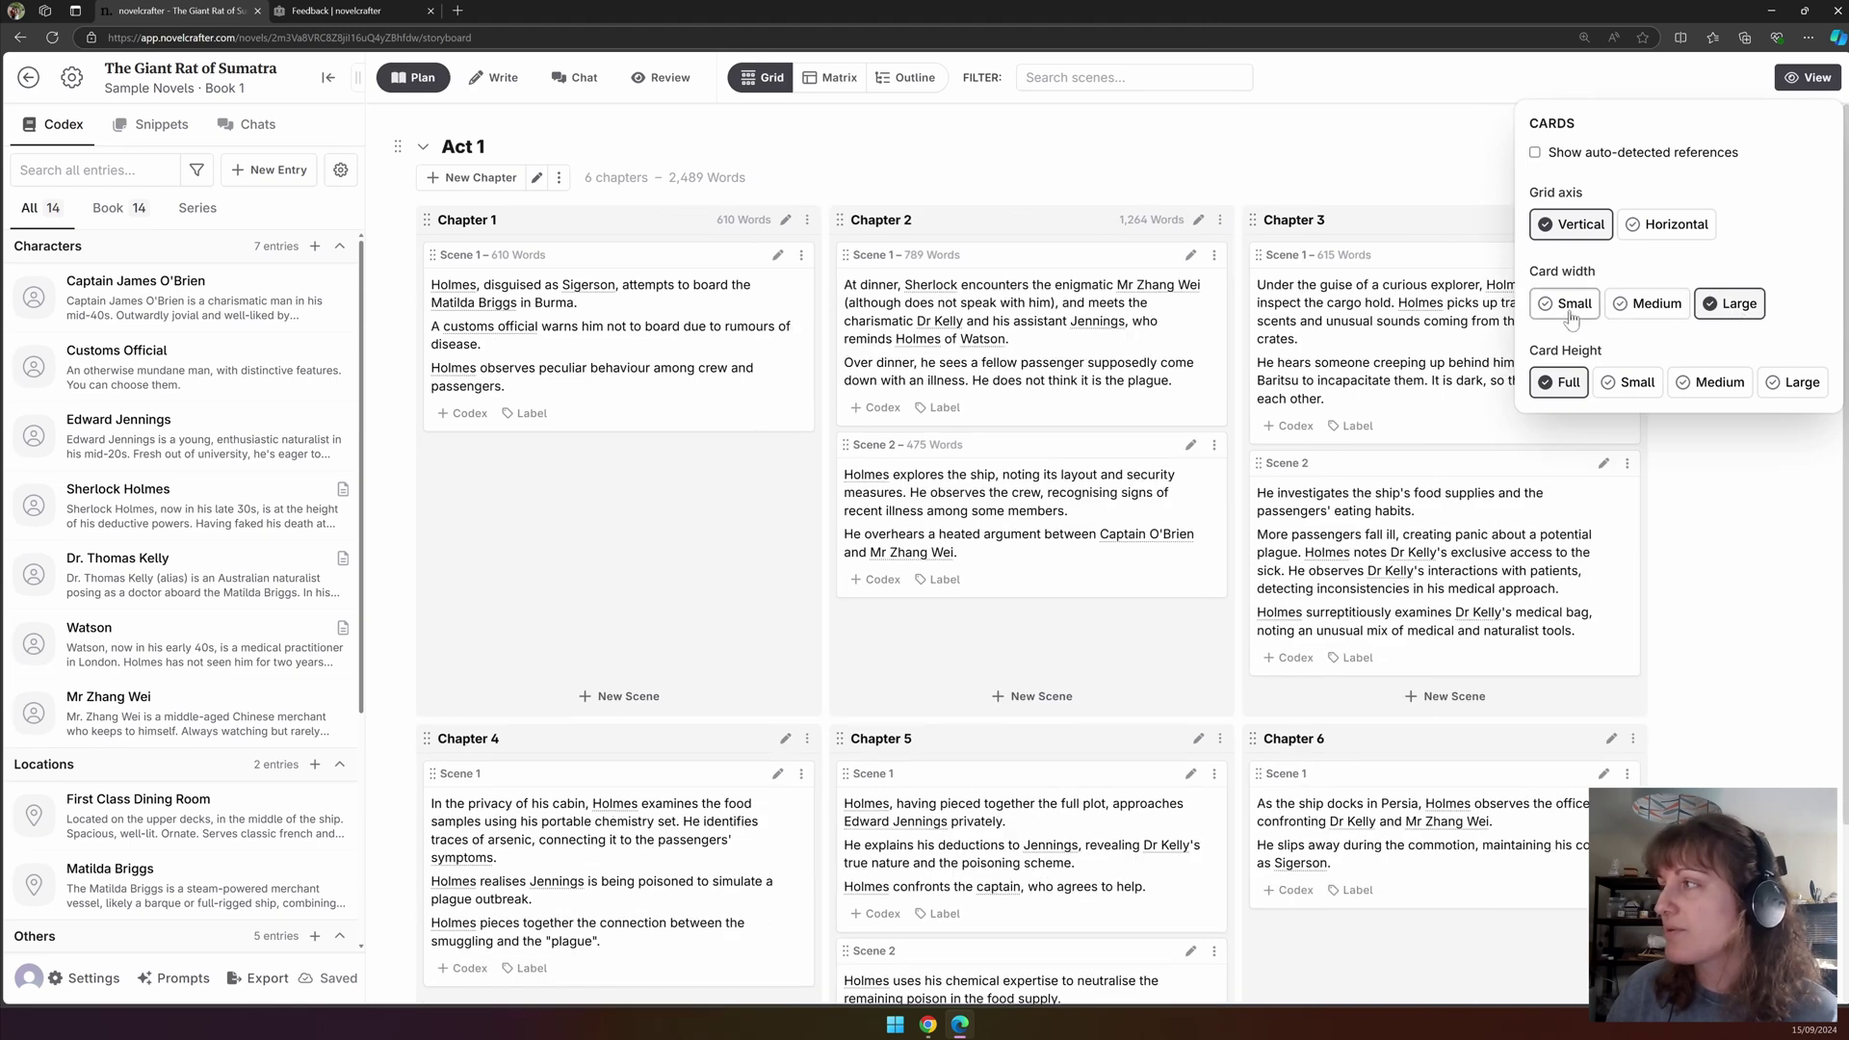
left_click(1573, 318)
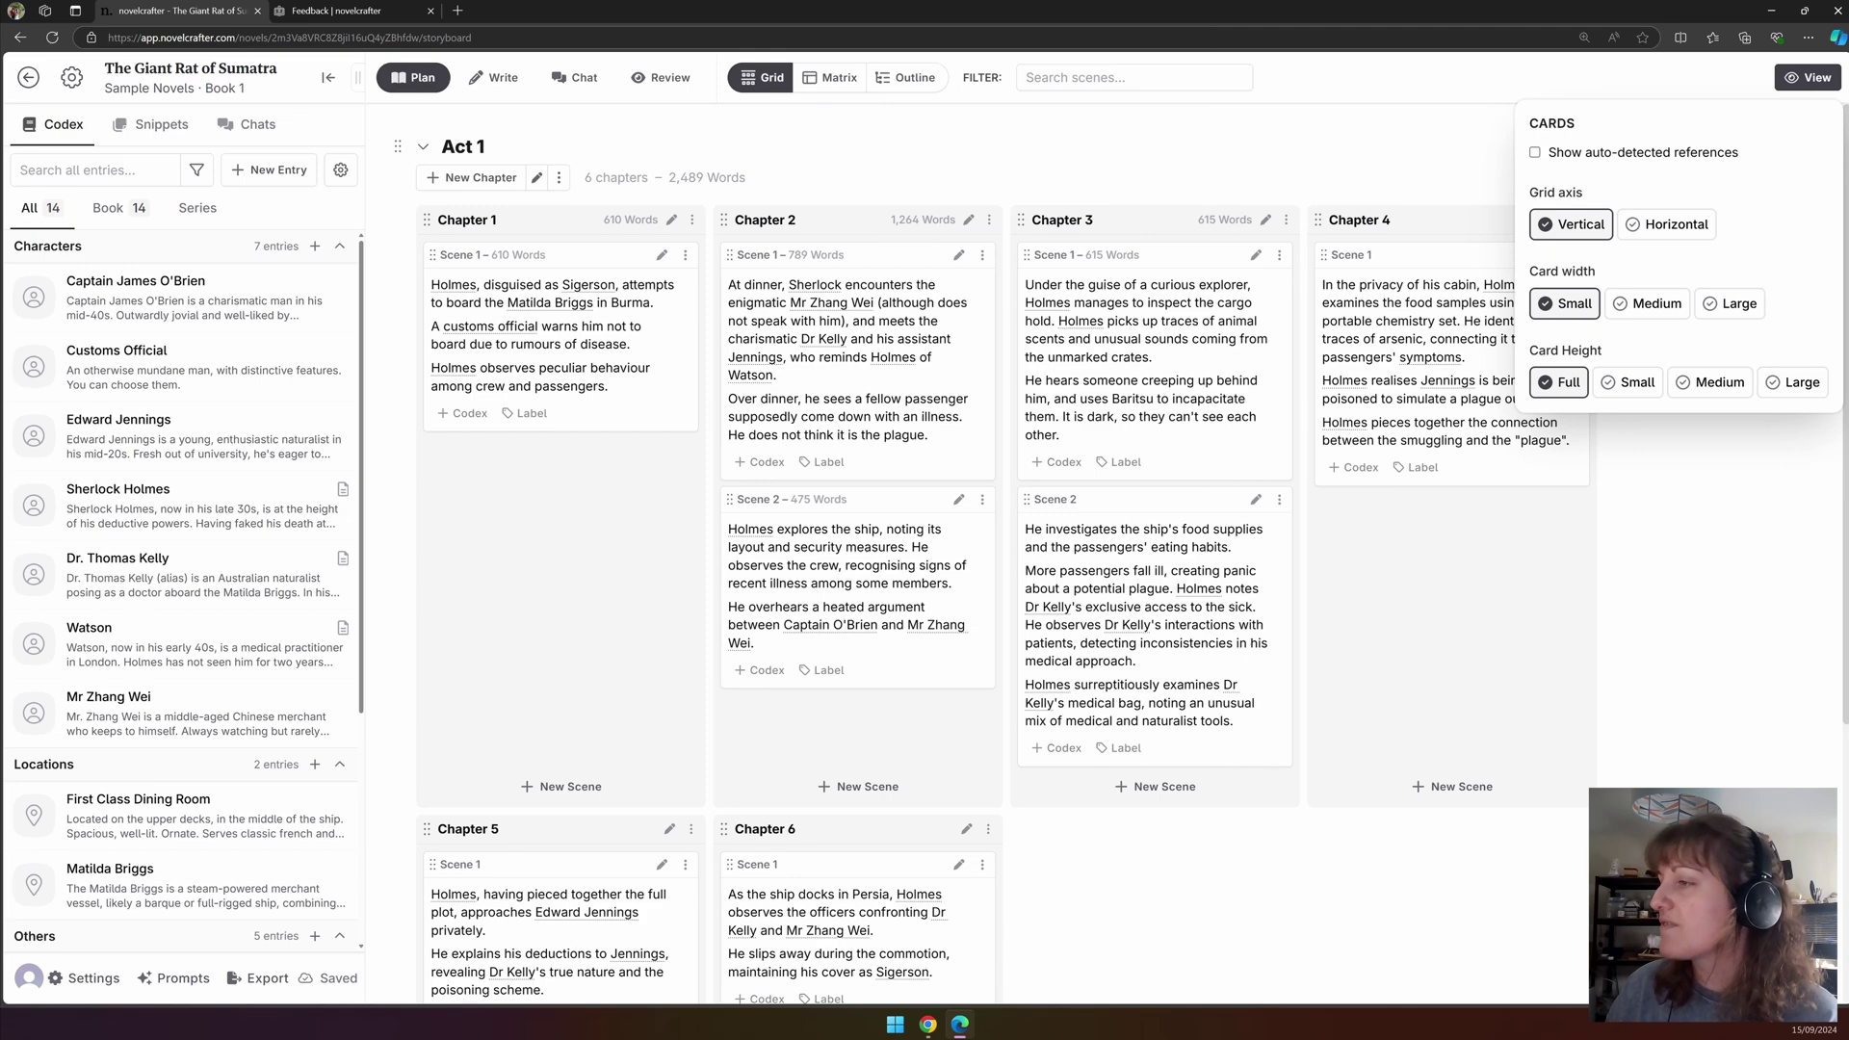
left_click(1631, 382)
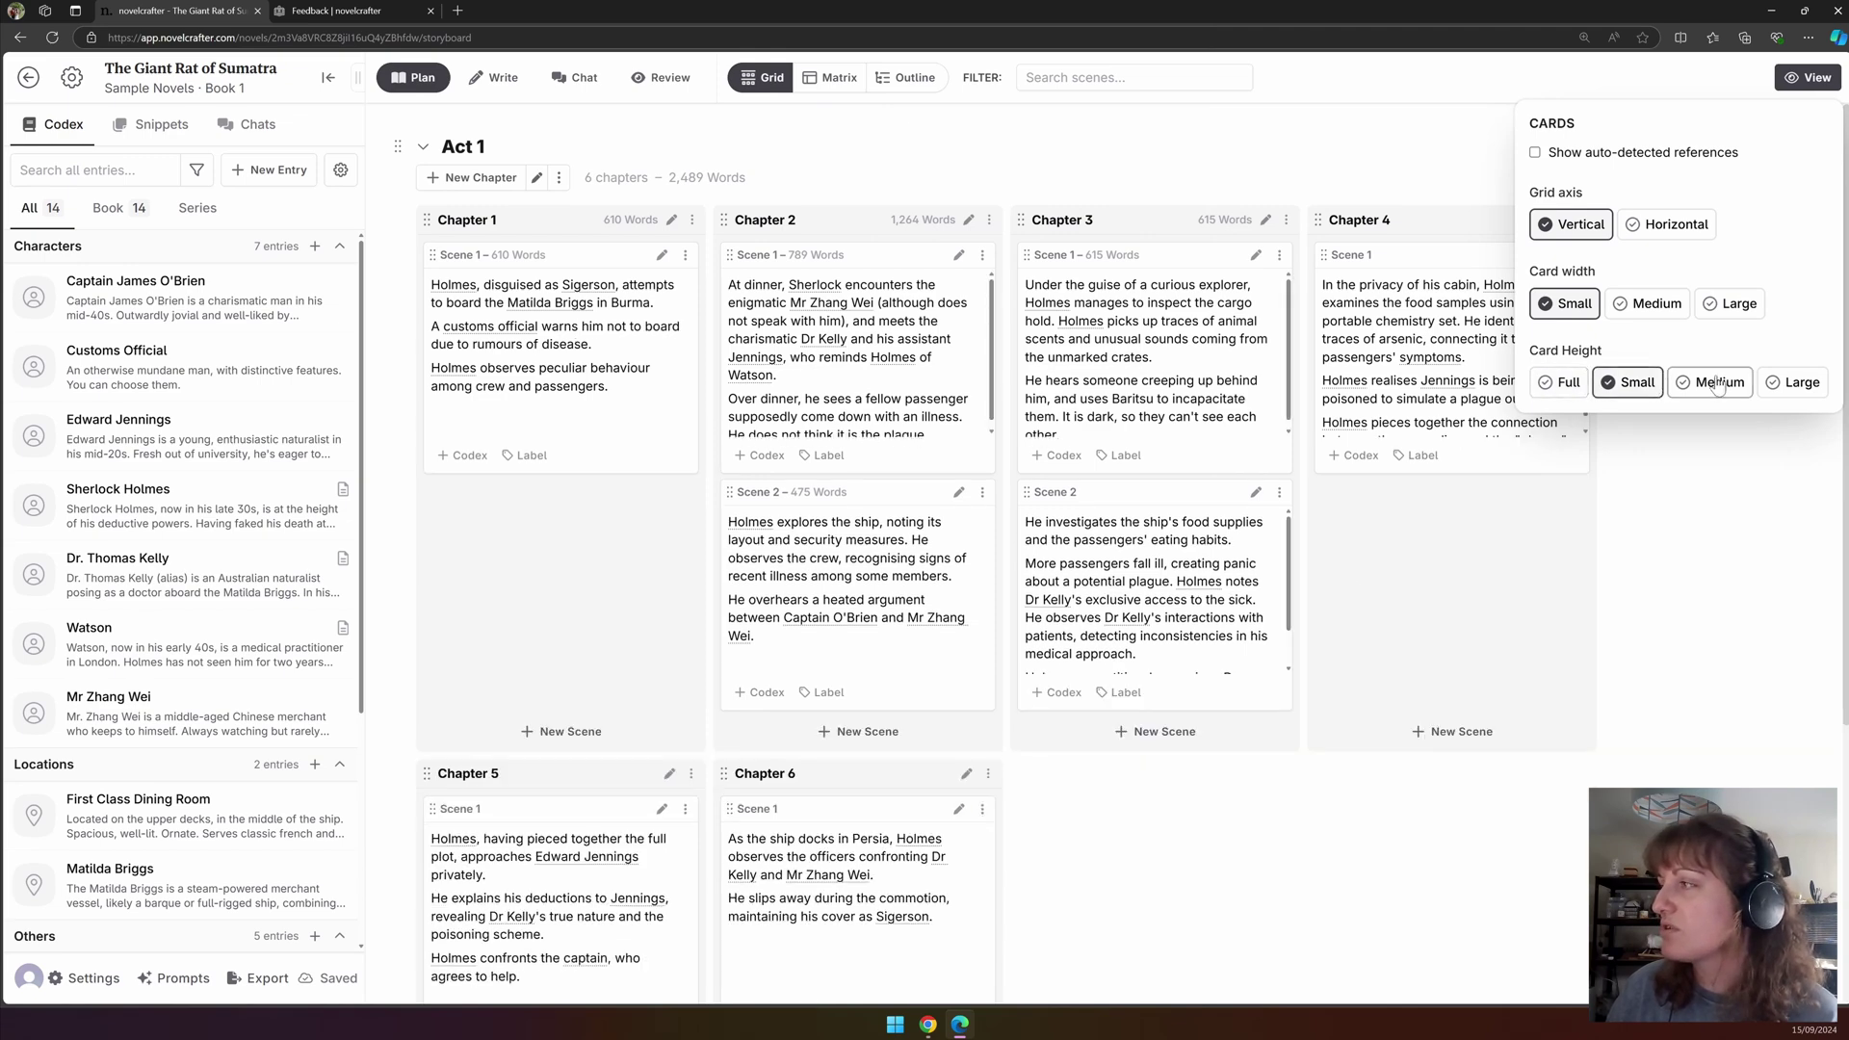
left_click(1711, 383)
left_click(1796, 384)
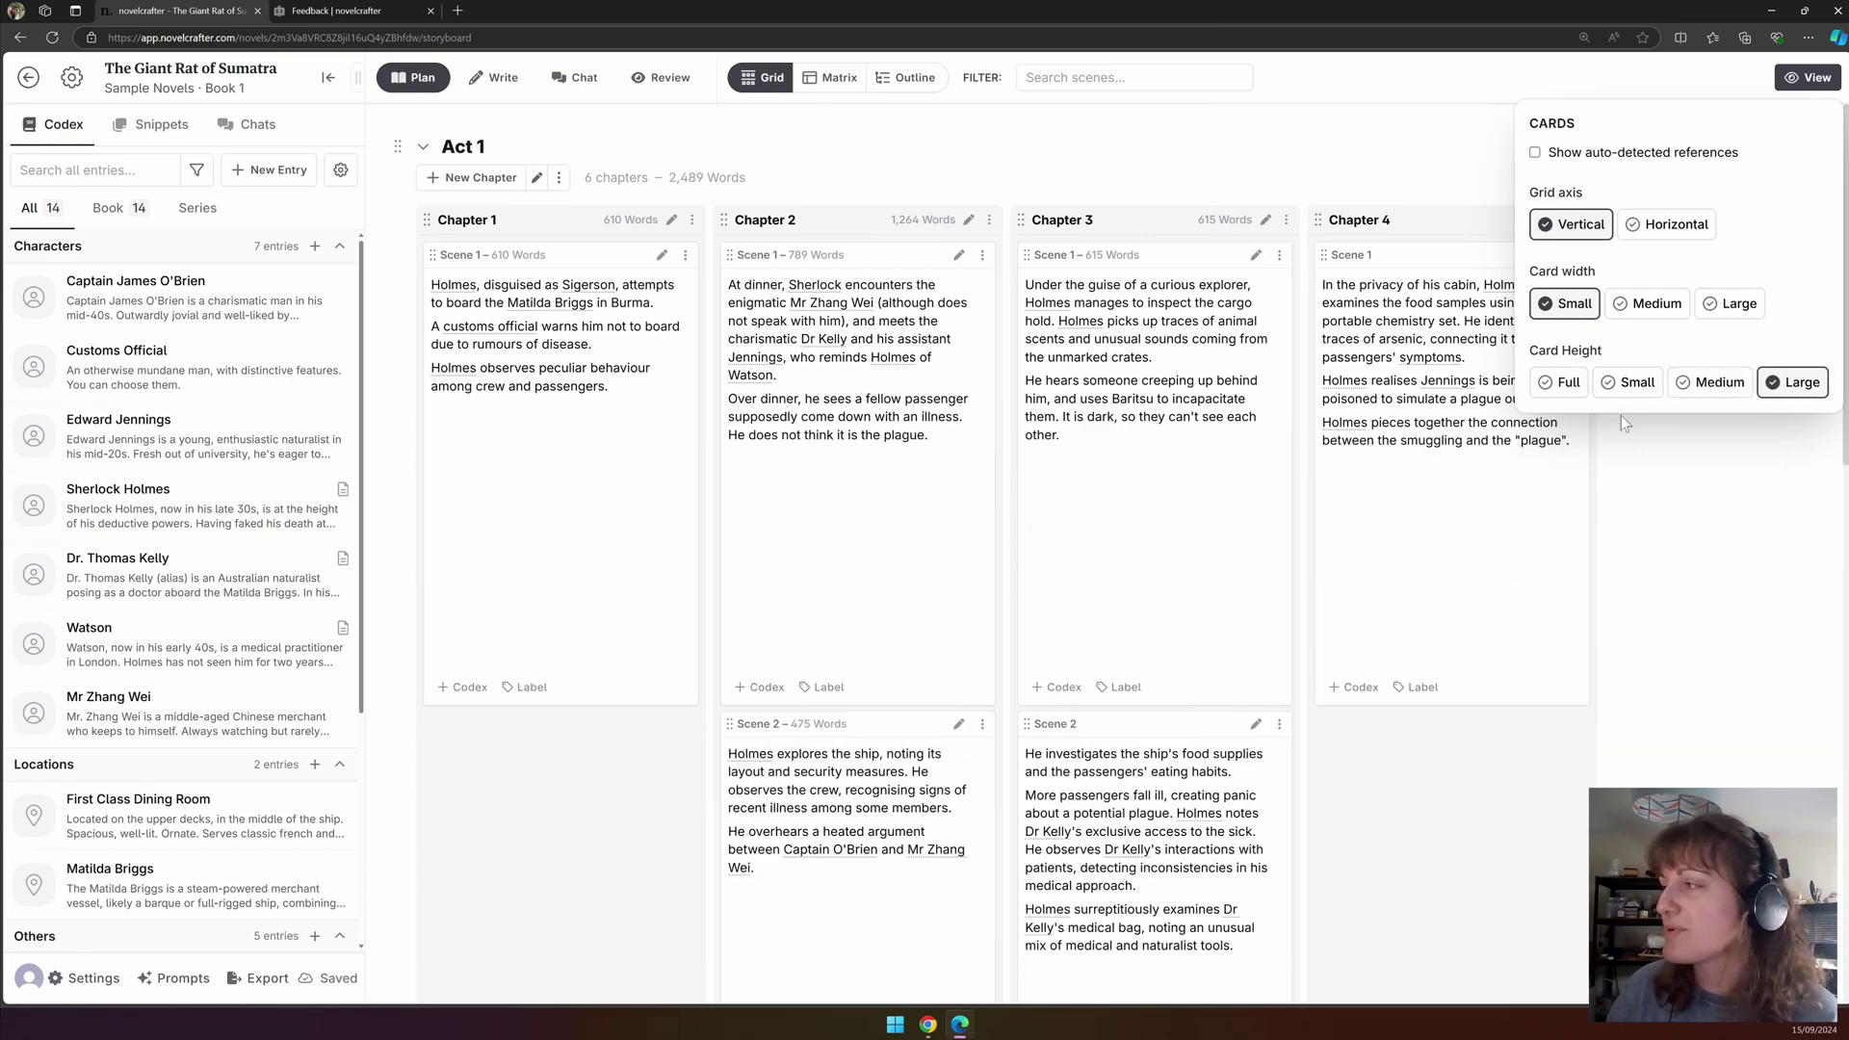
left_click(1567, 383)
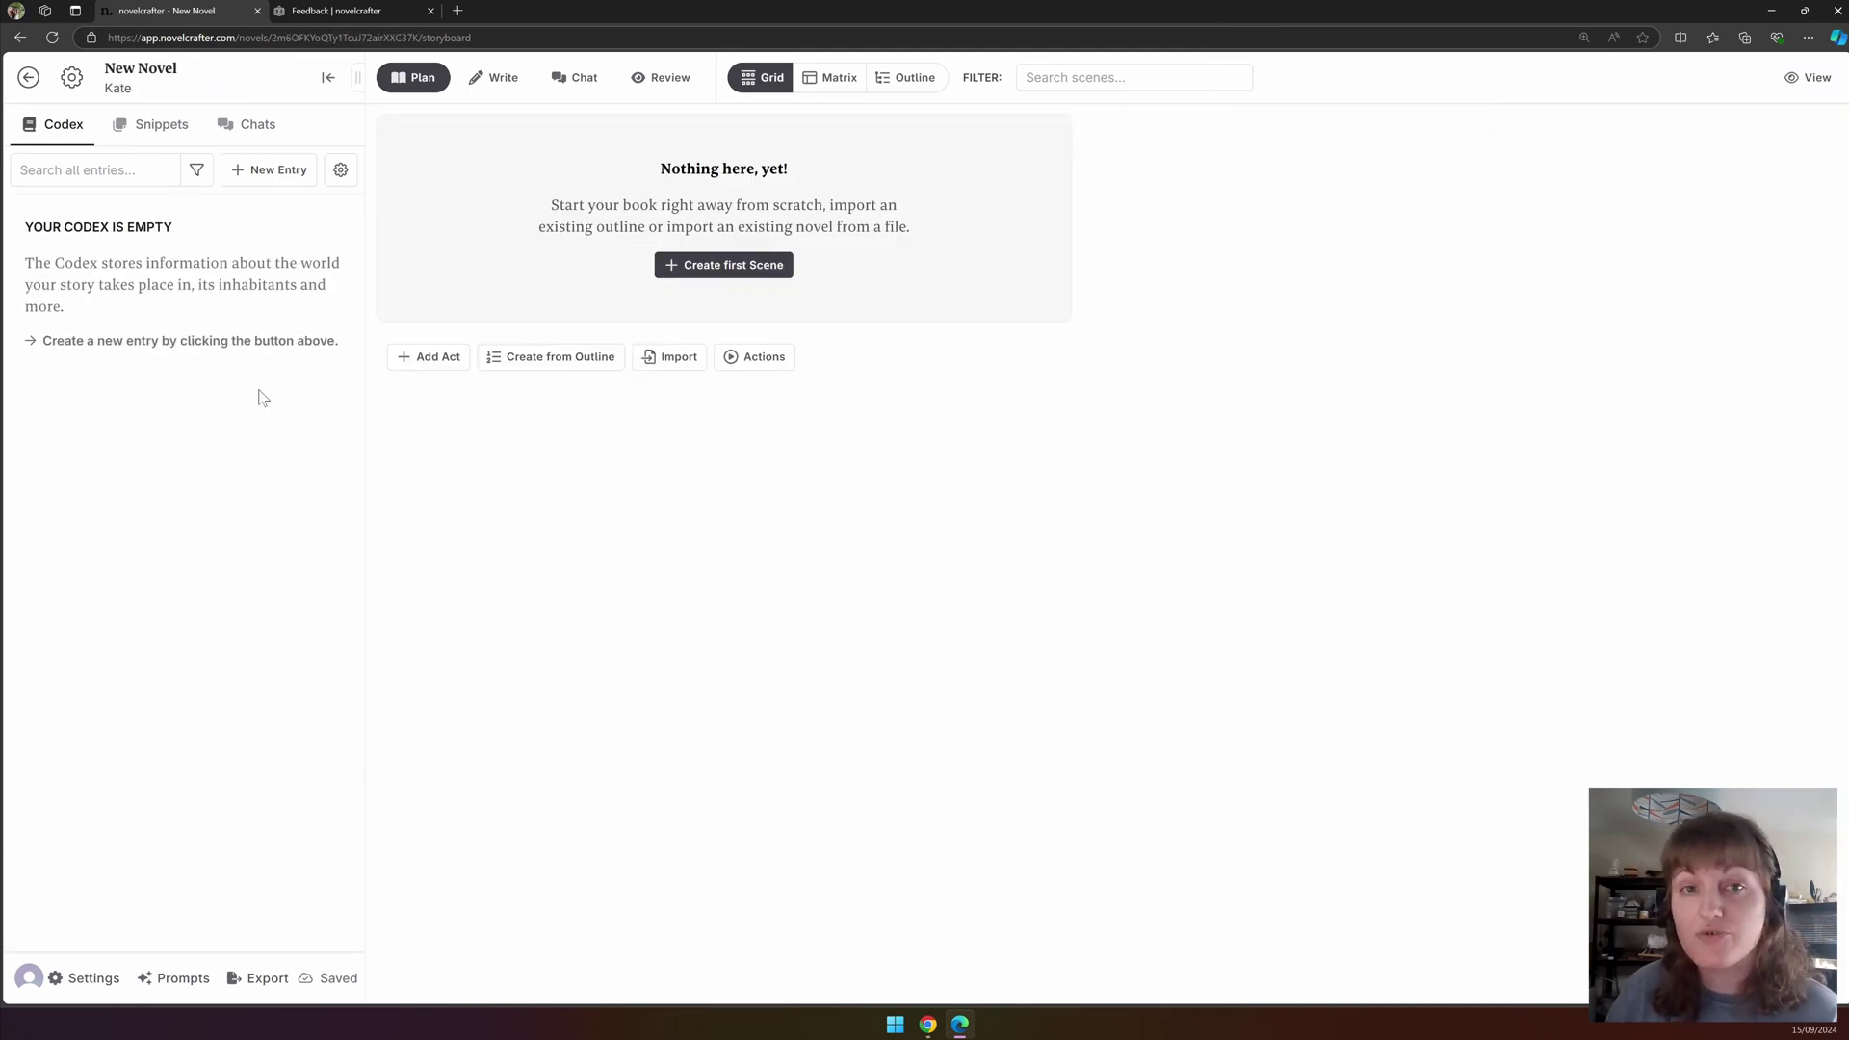
Create the first scene, giving Act 1 with Chapter 1 and Scene 1, then add an empty Act 2.
left_click(747, 267)
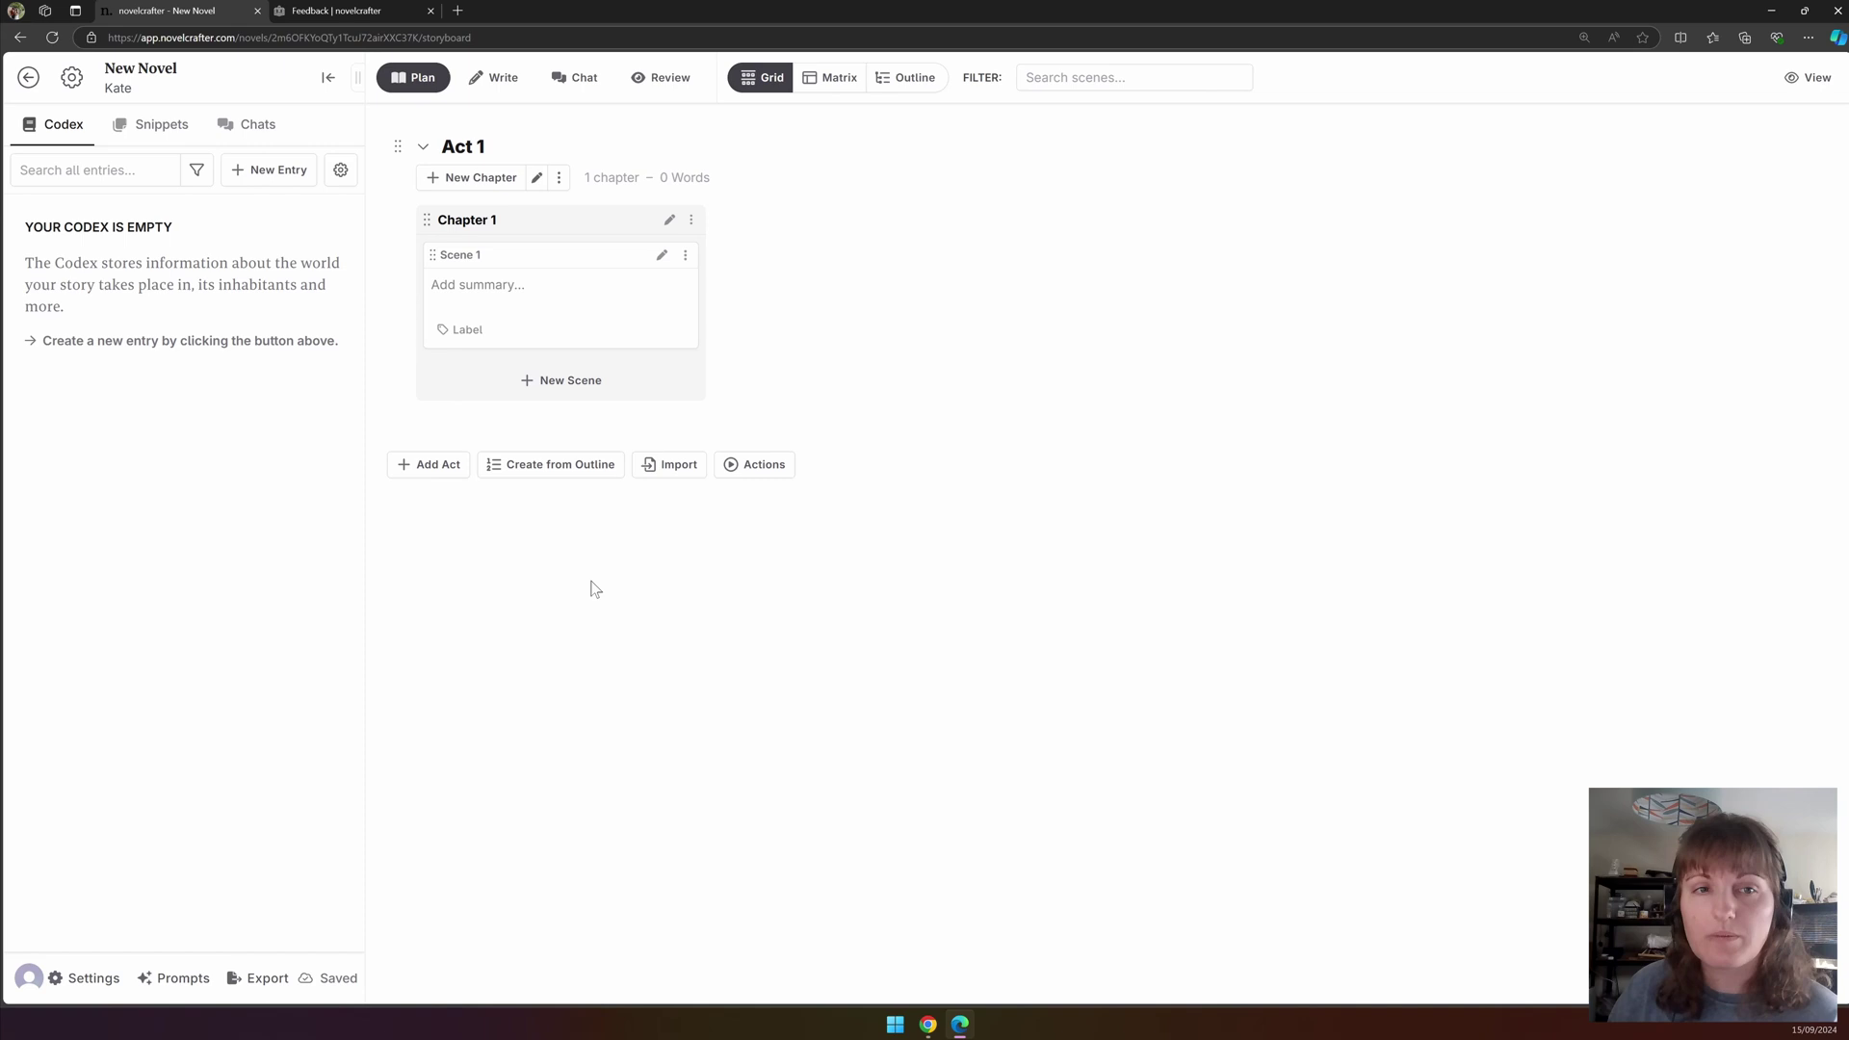
left_click(426, 465)
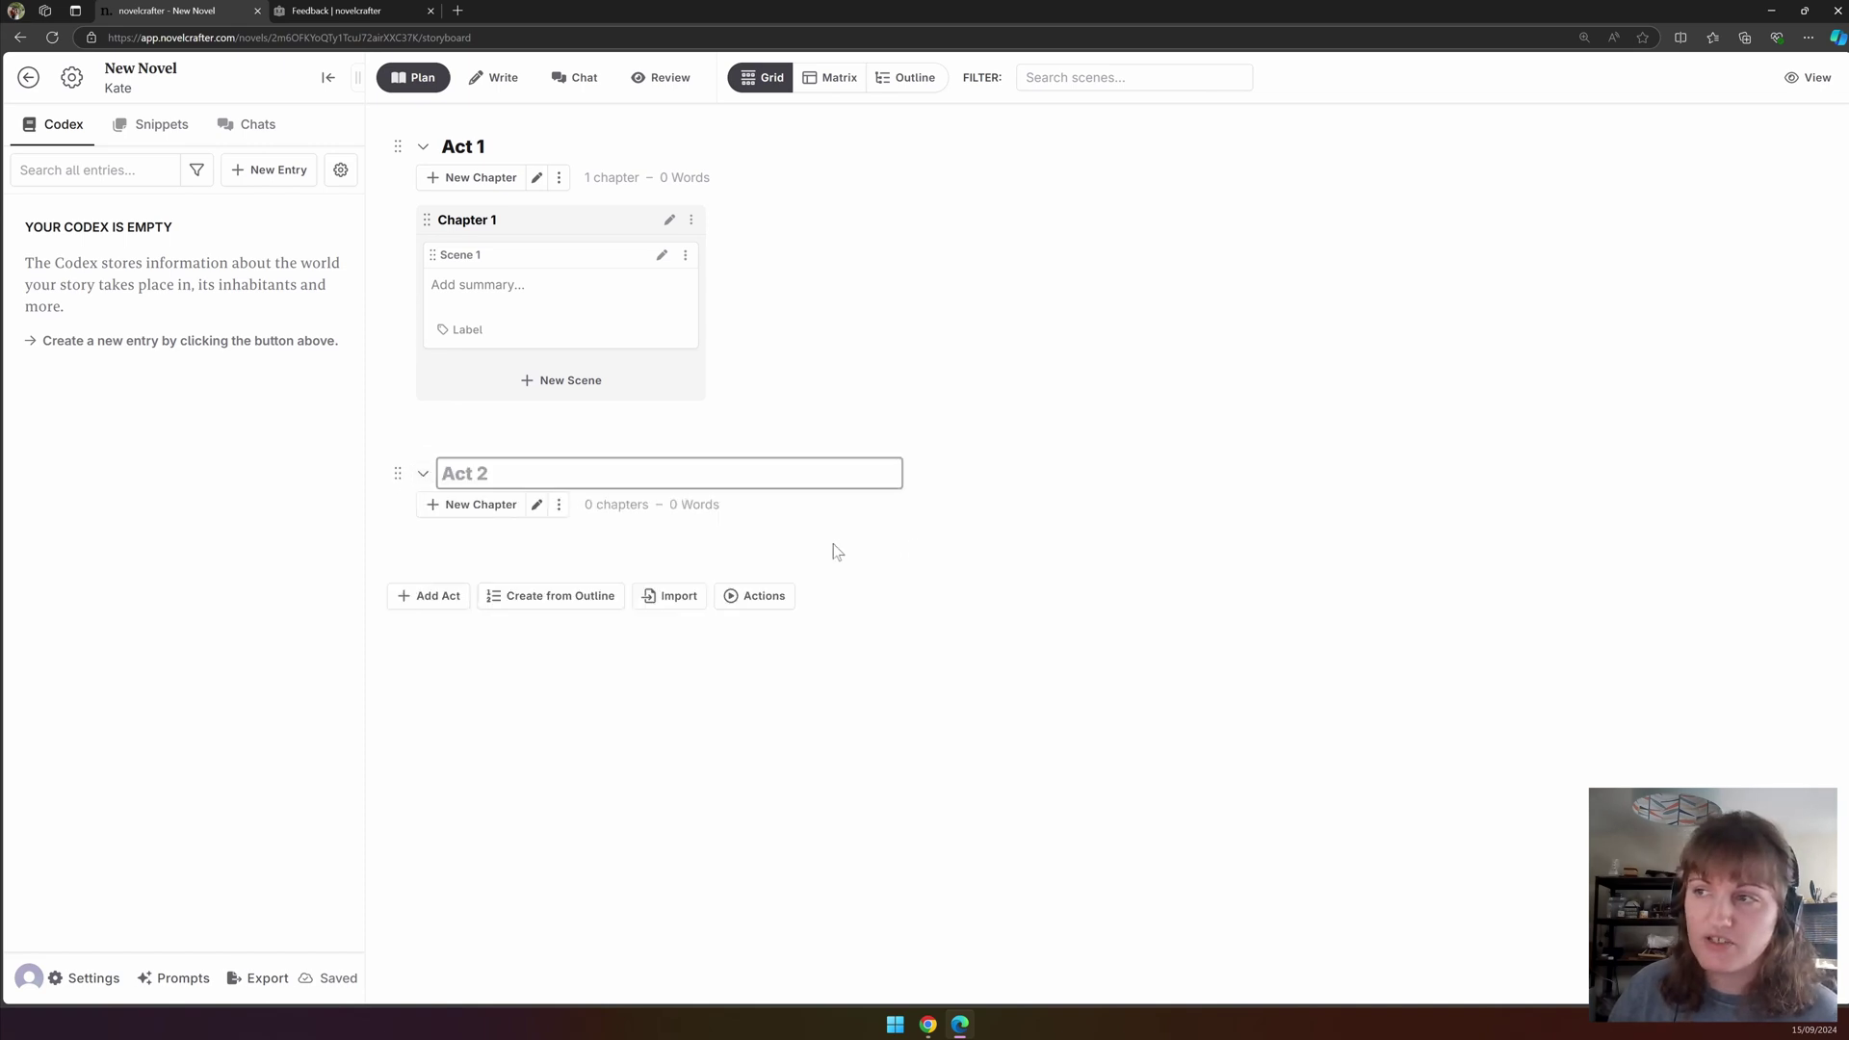
left_click(545, 597)
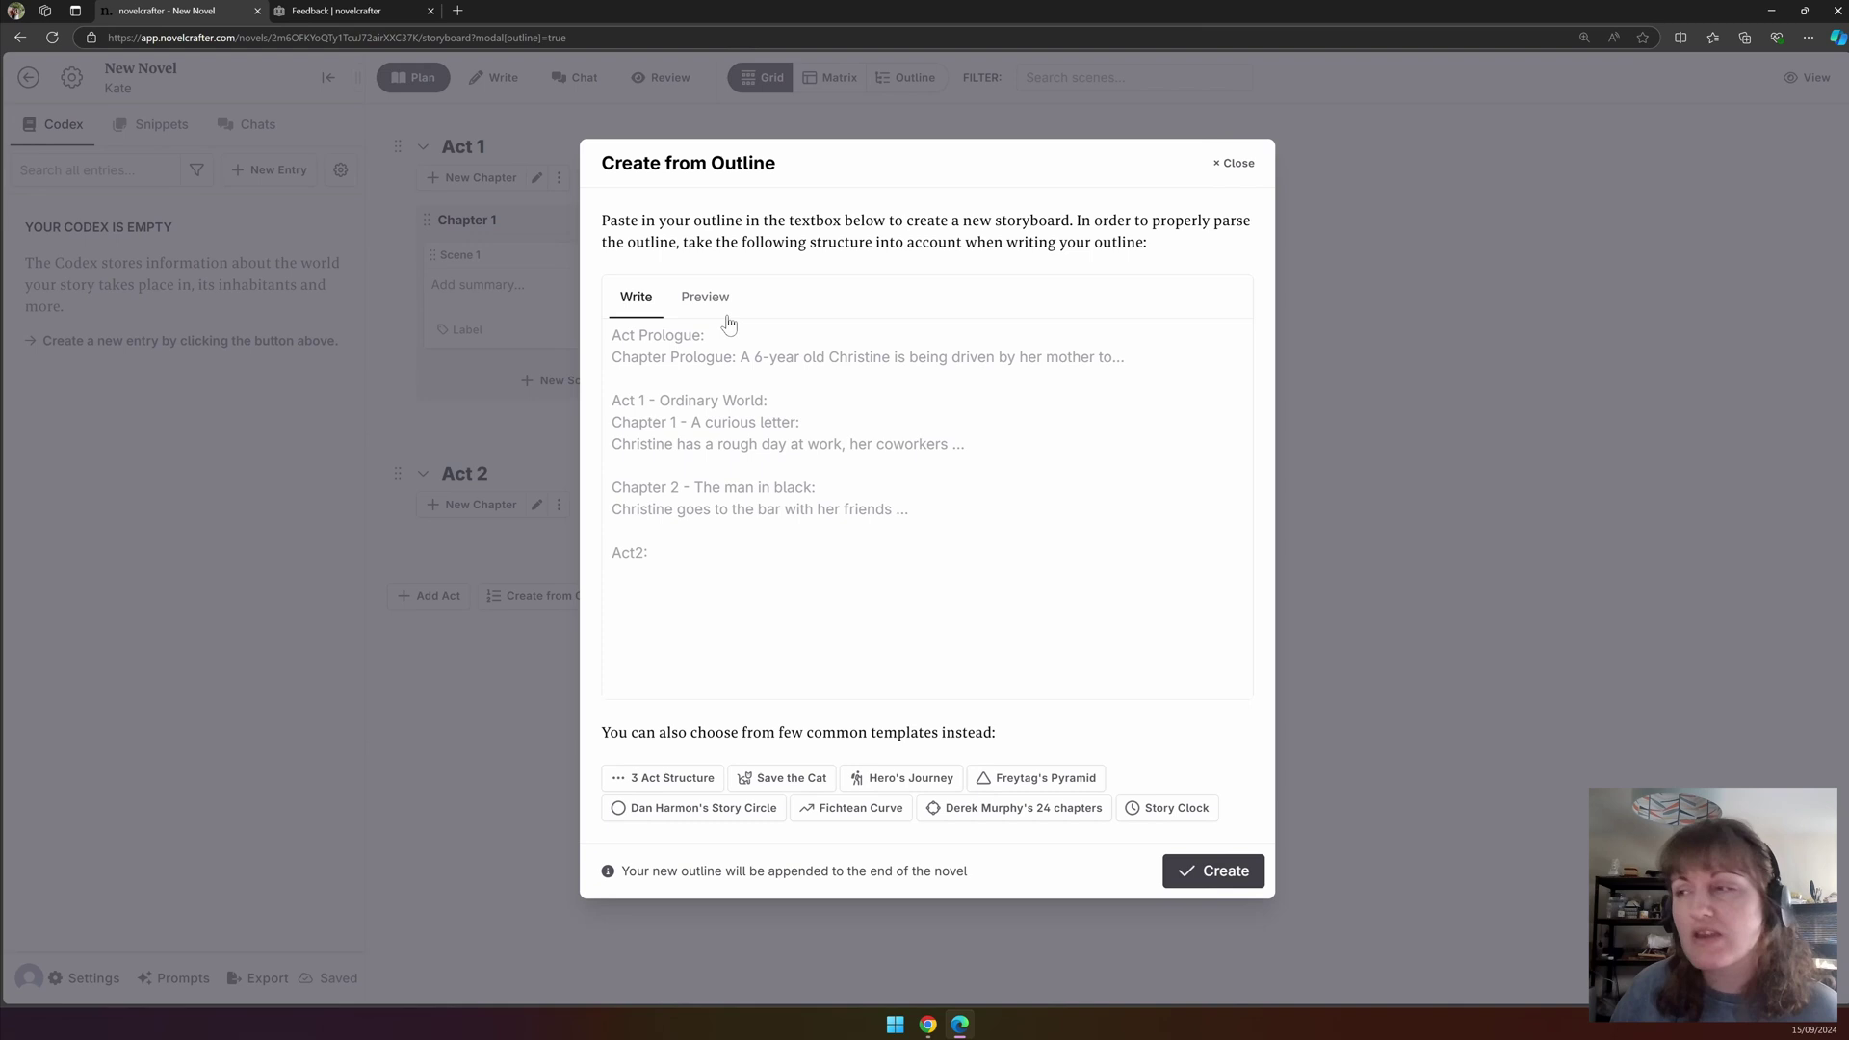
left_click(847, 404)
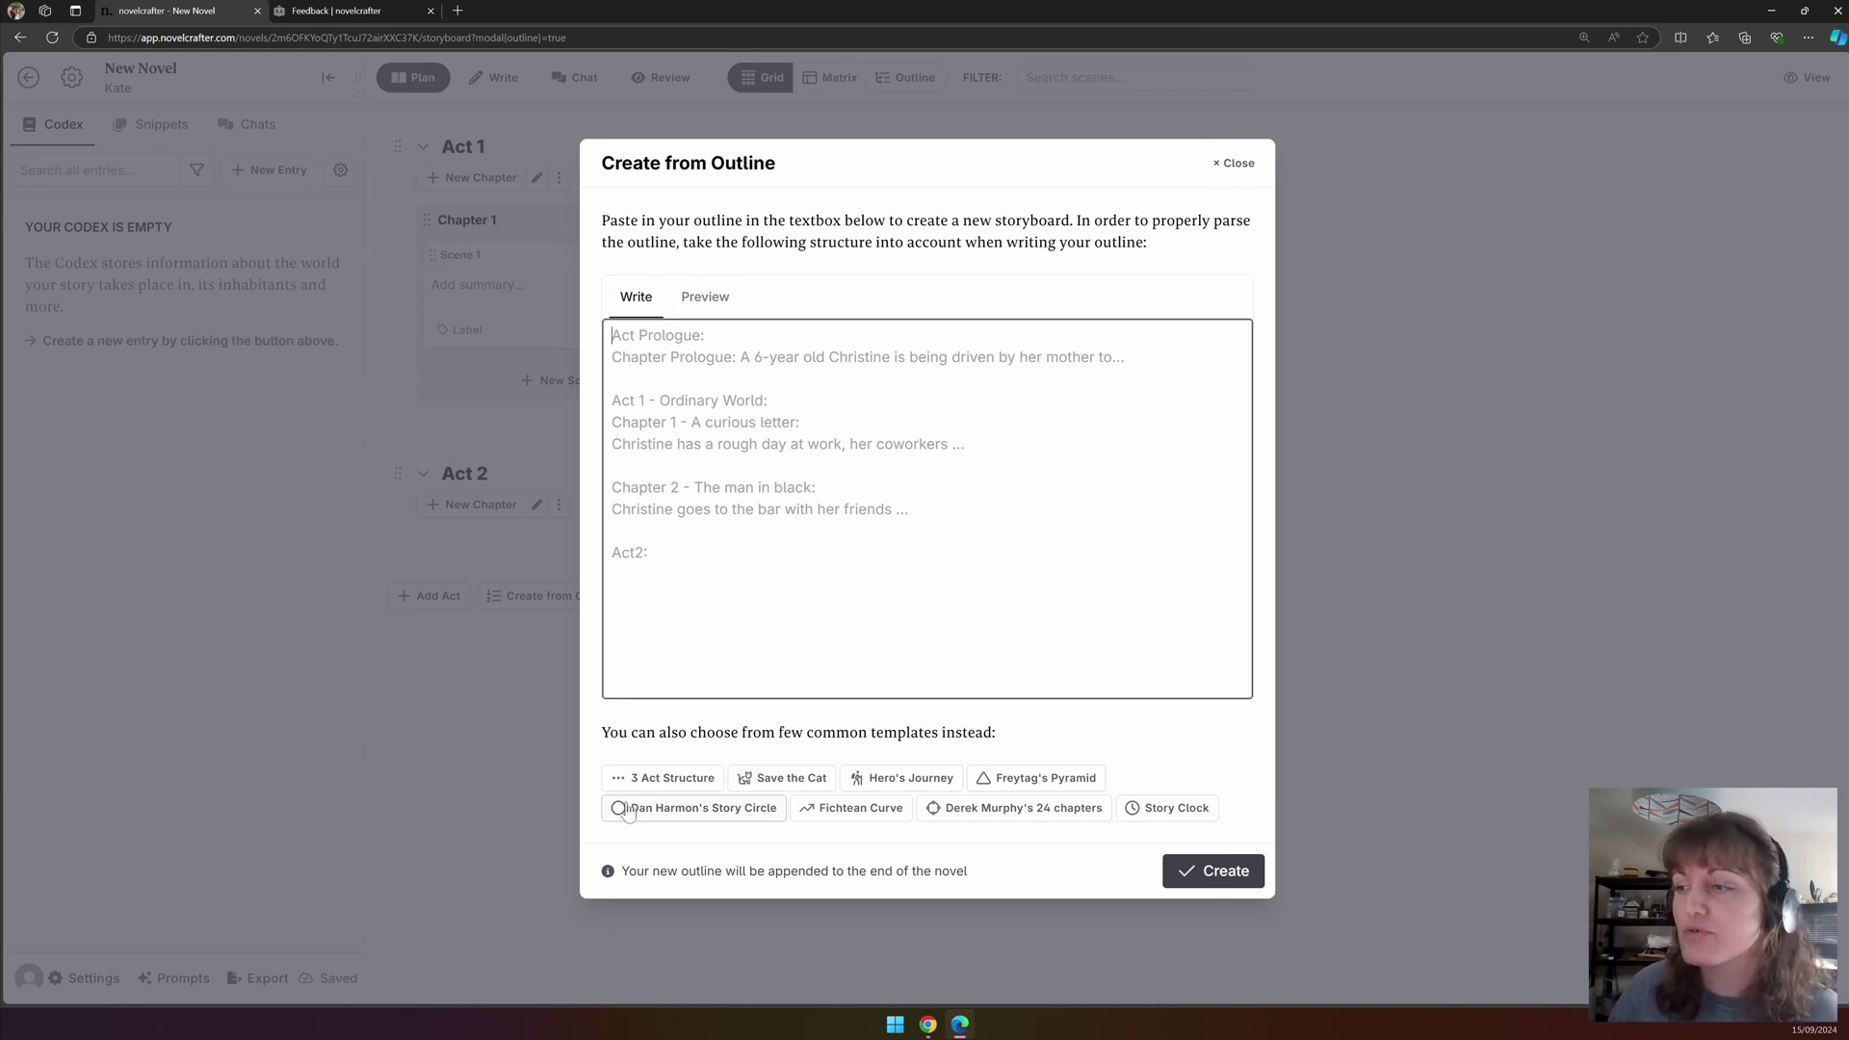
left_click(662, 777)
left_click(766, 782)
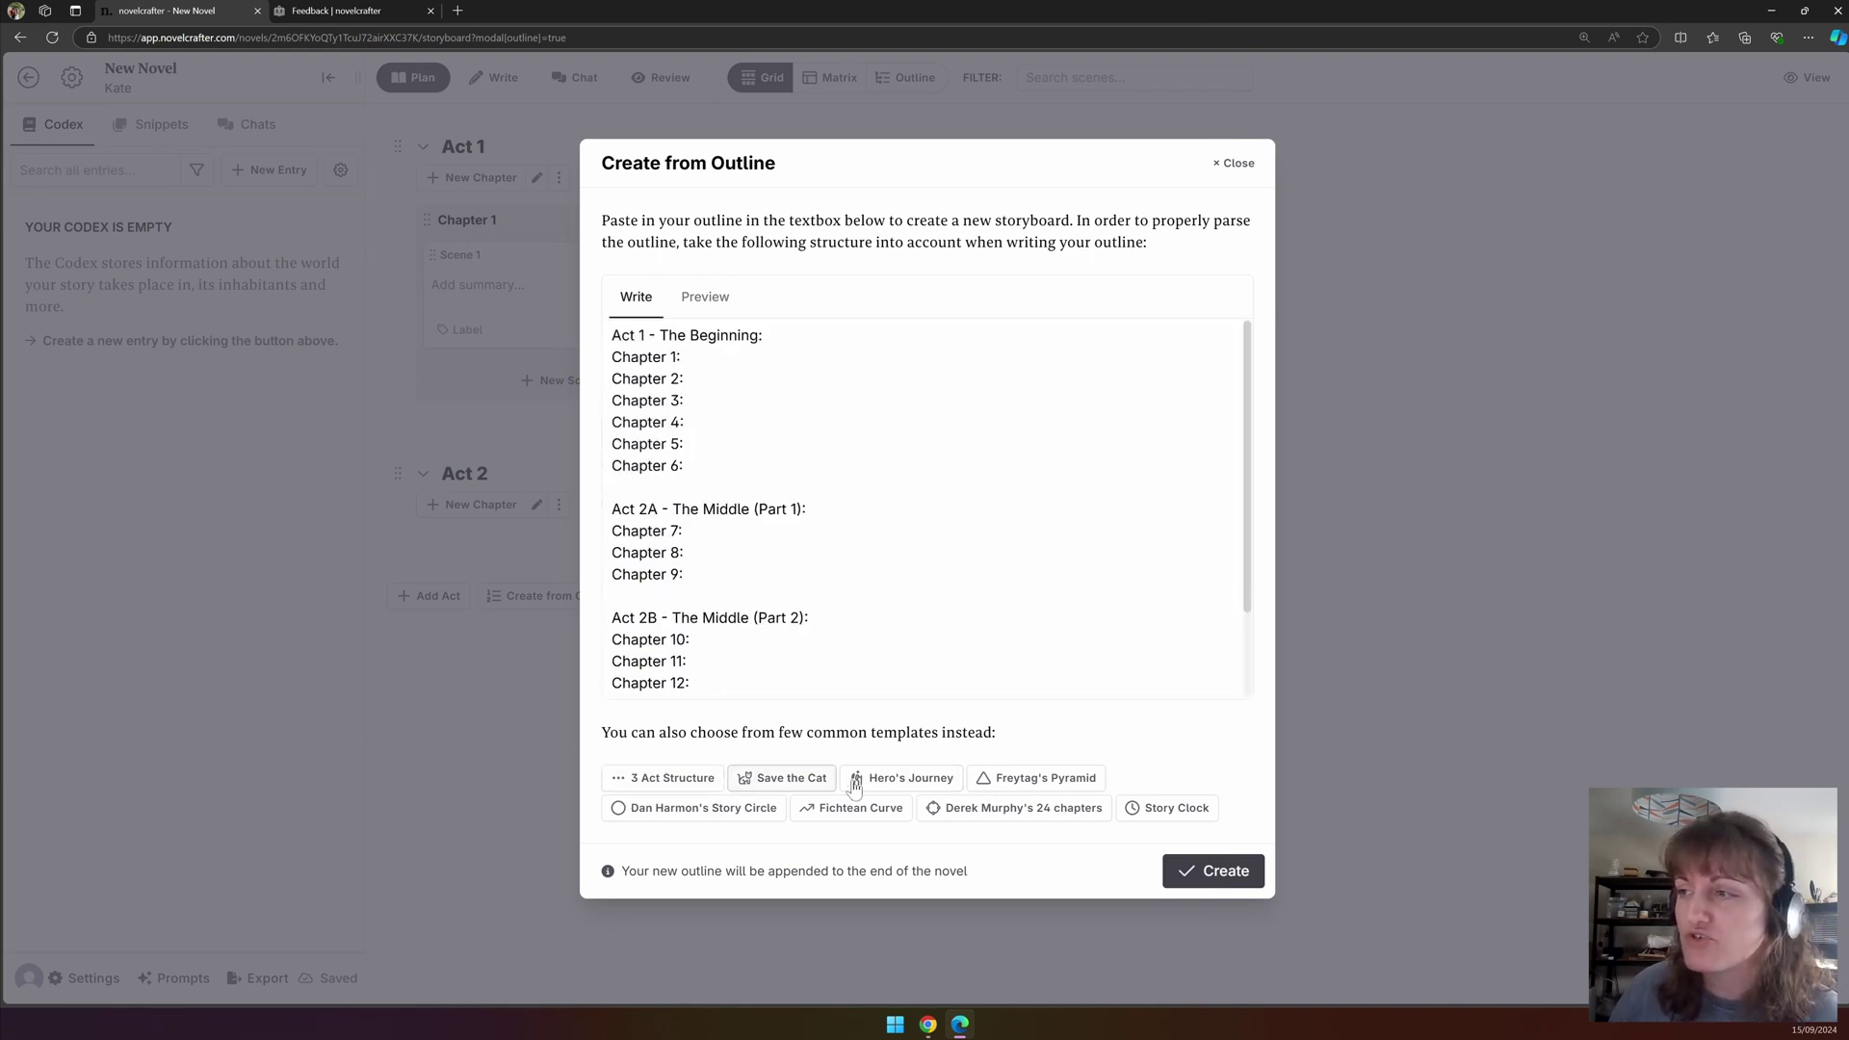
left_click(877, 782)
left_click(1004, 783)
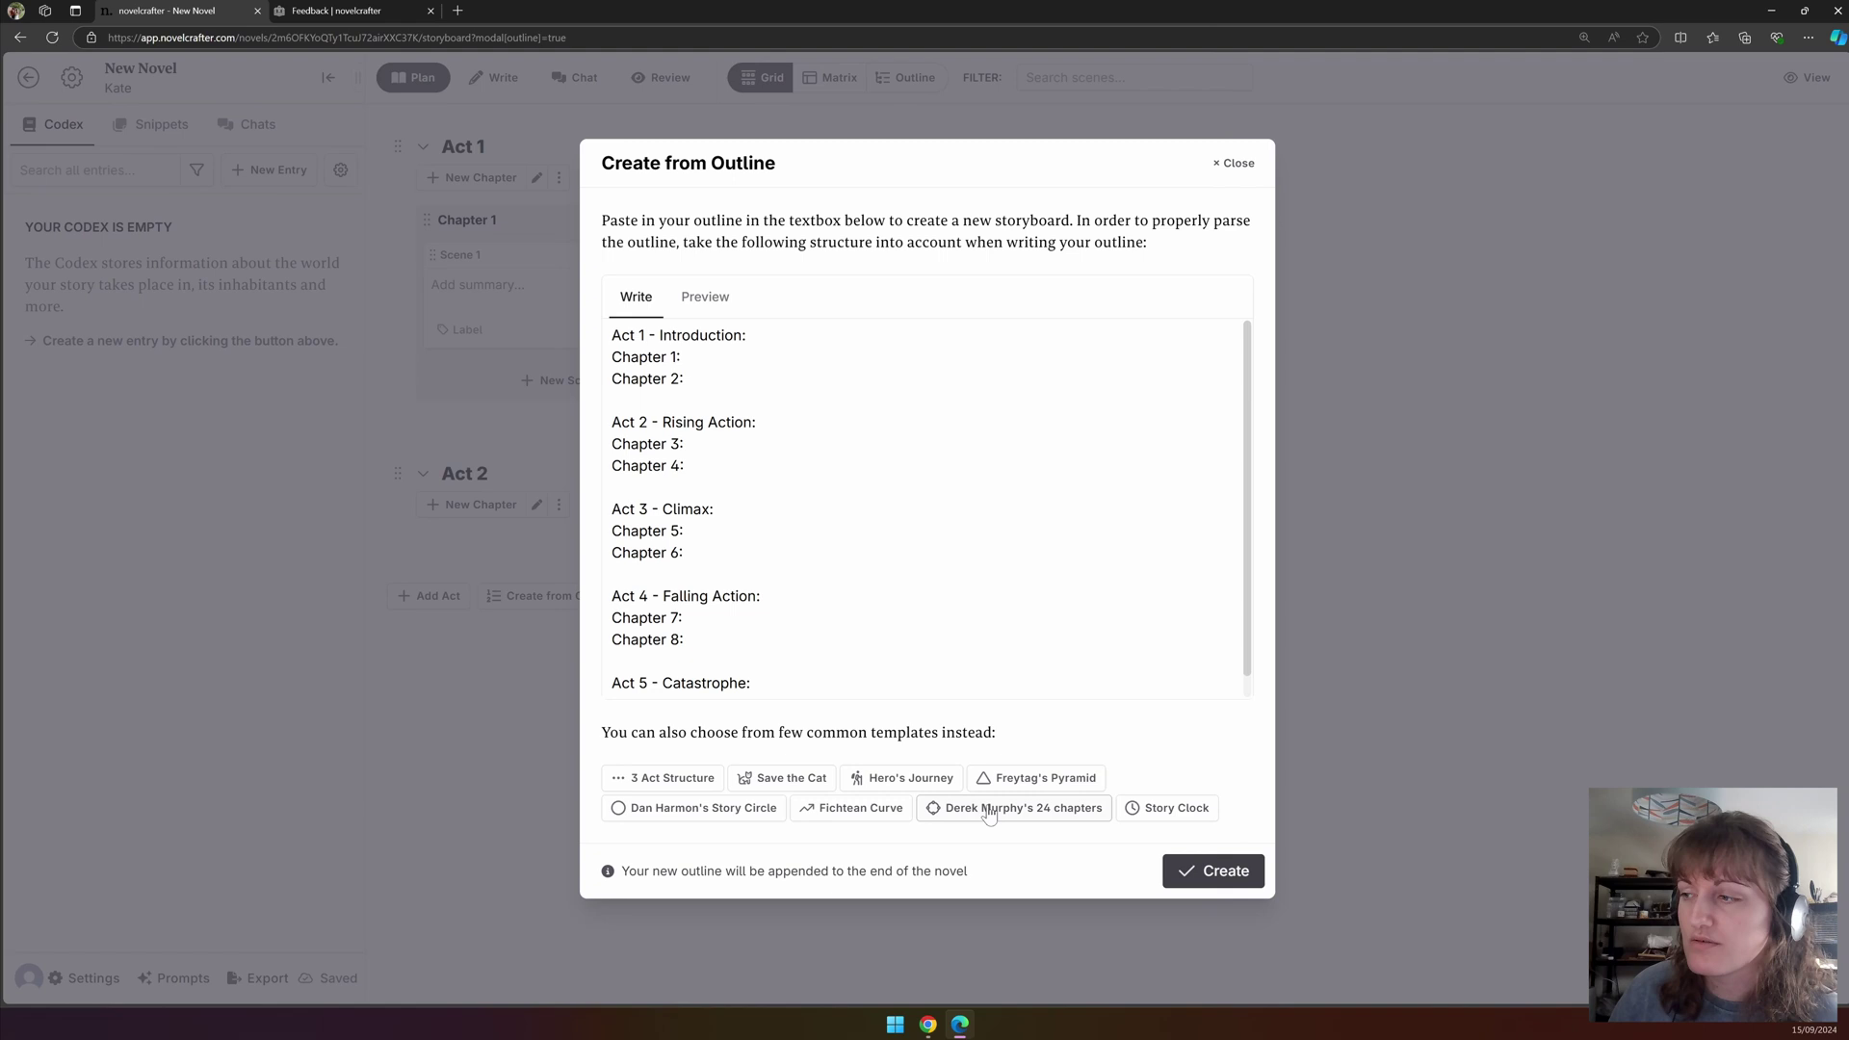
left_click(992, 811)
left_click(1162, 812)
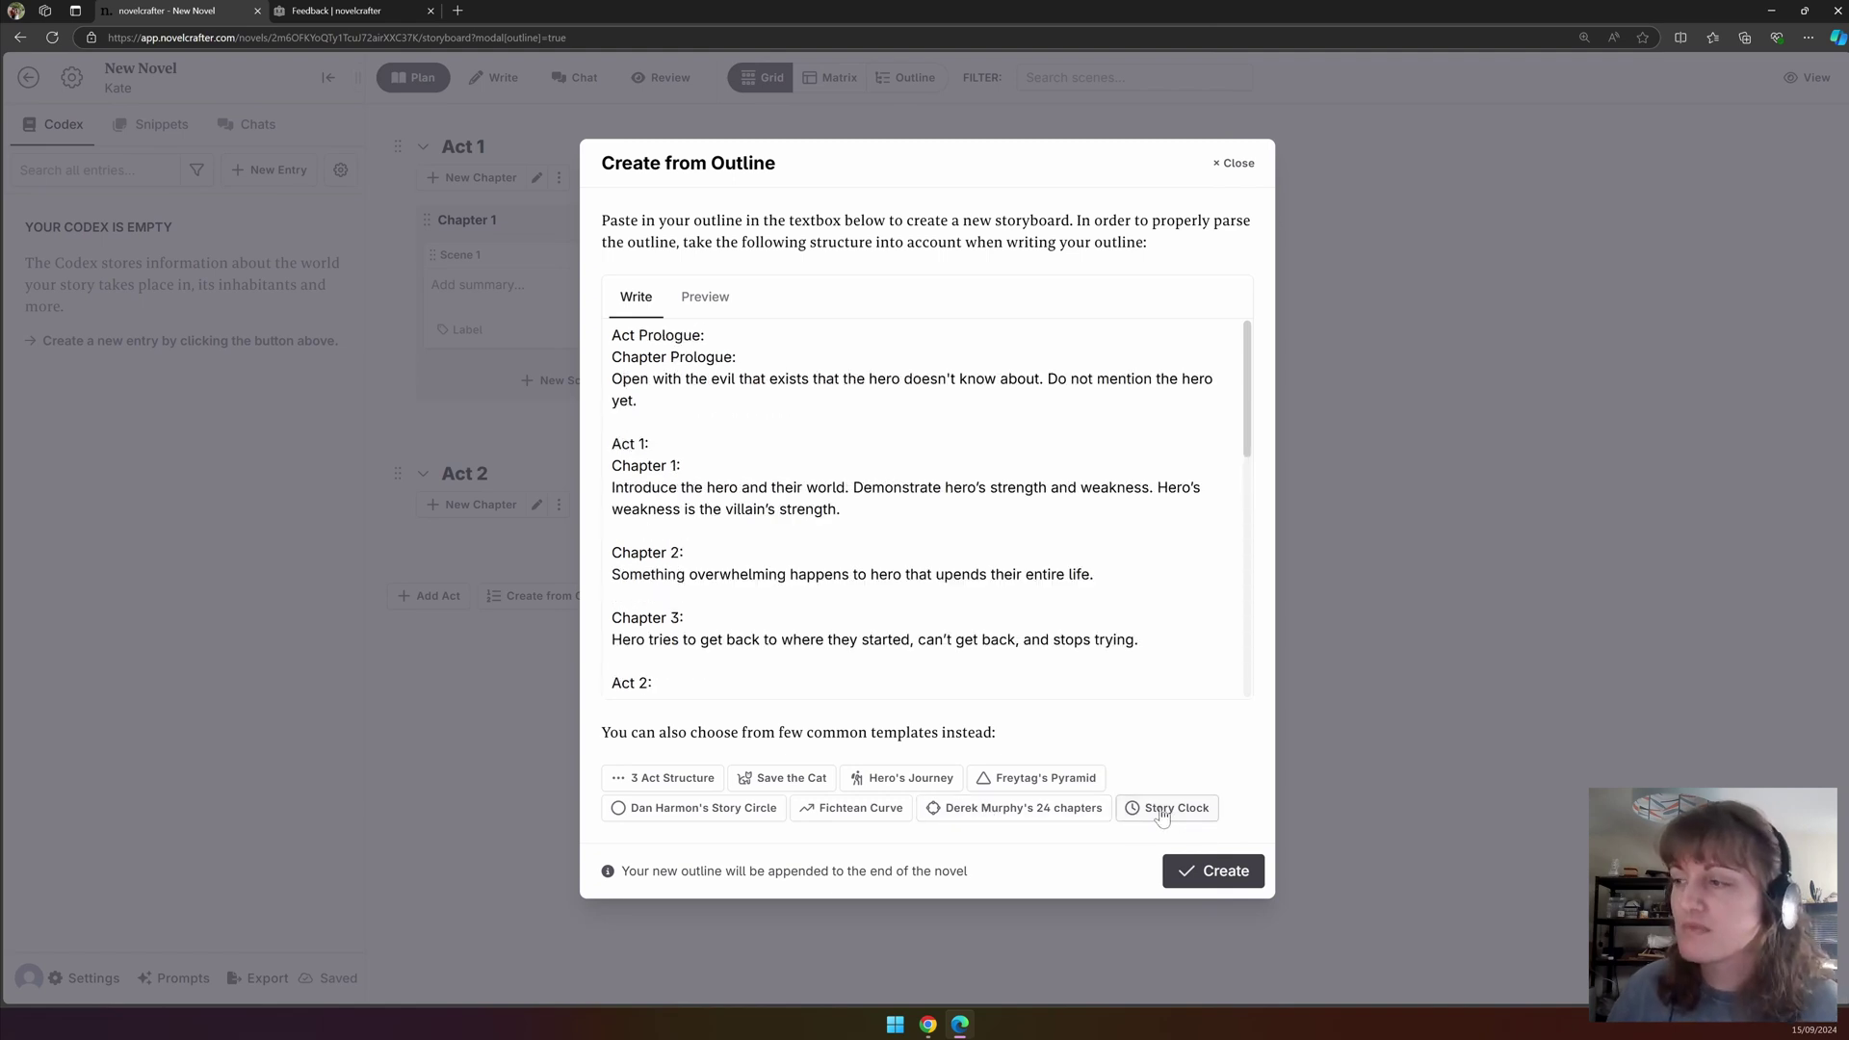
left_click(710, 301)
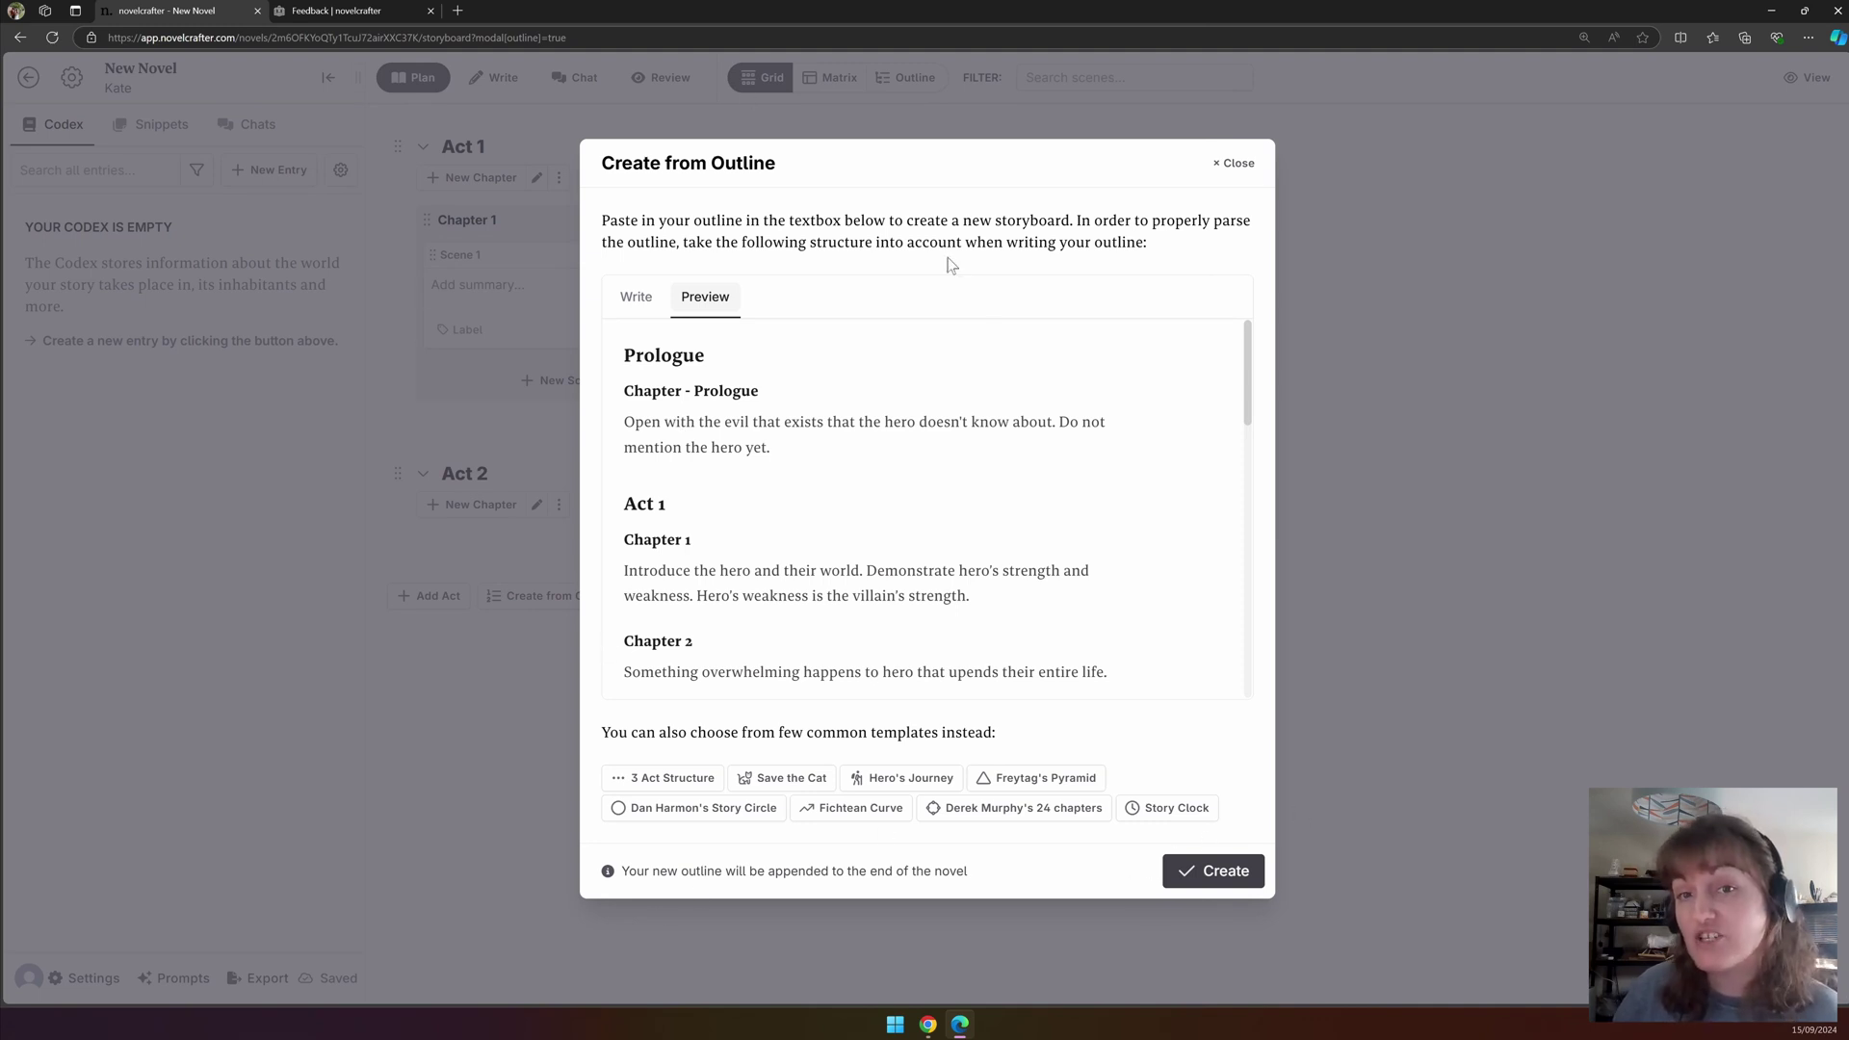
left_click(1228, 164)
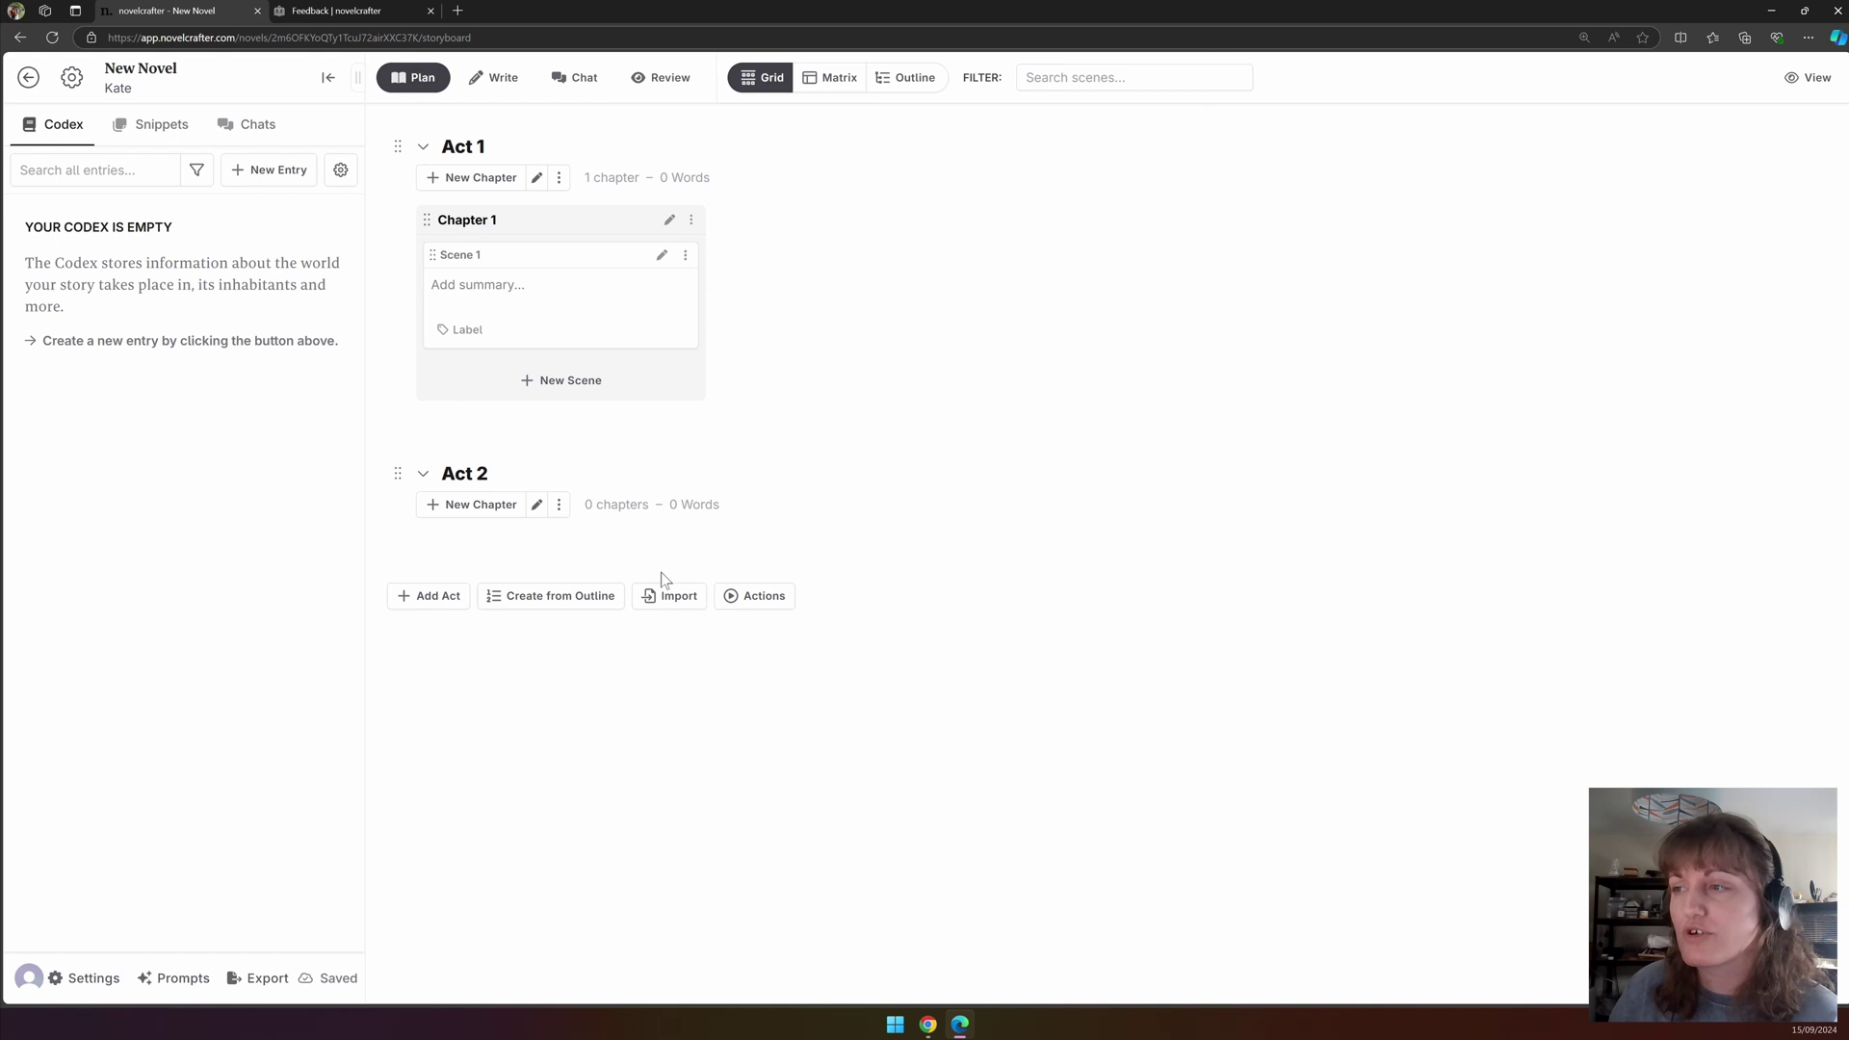
left_click(665, 597)
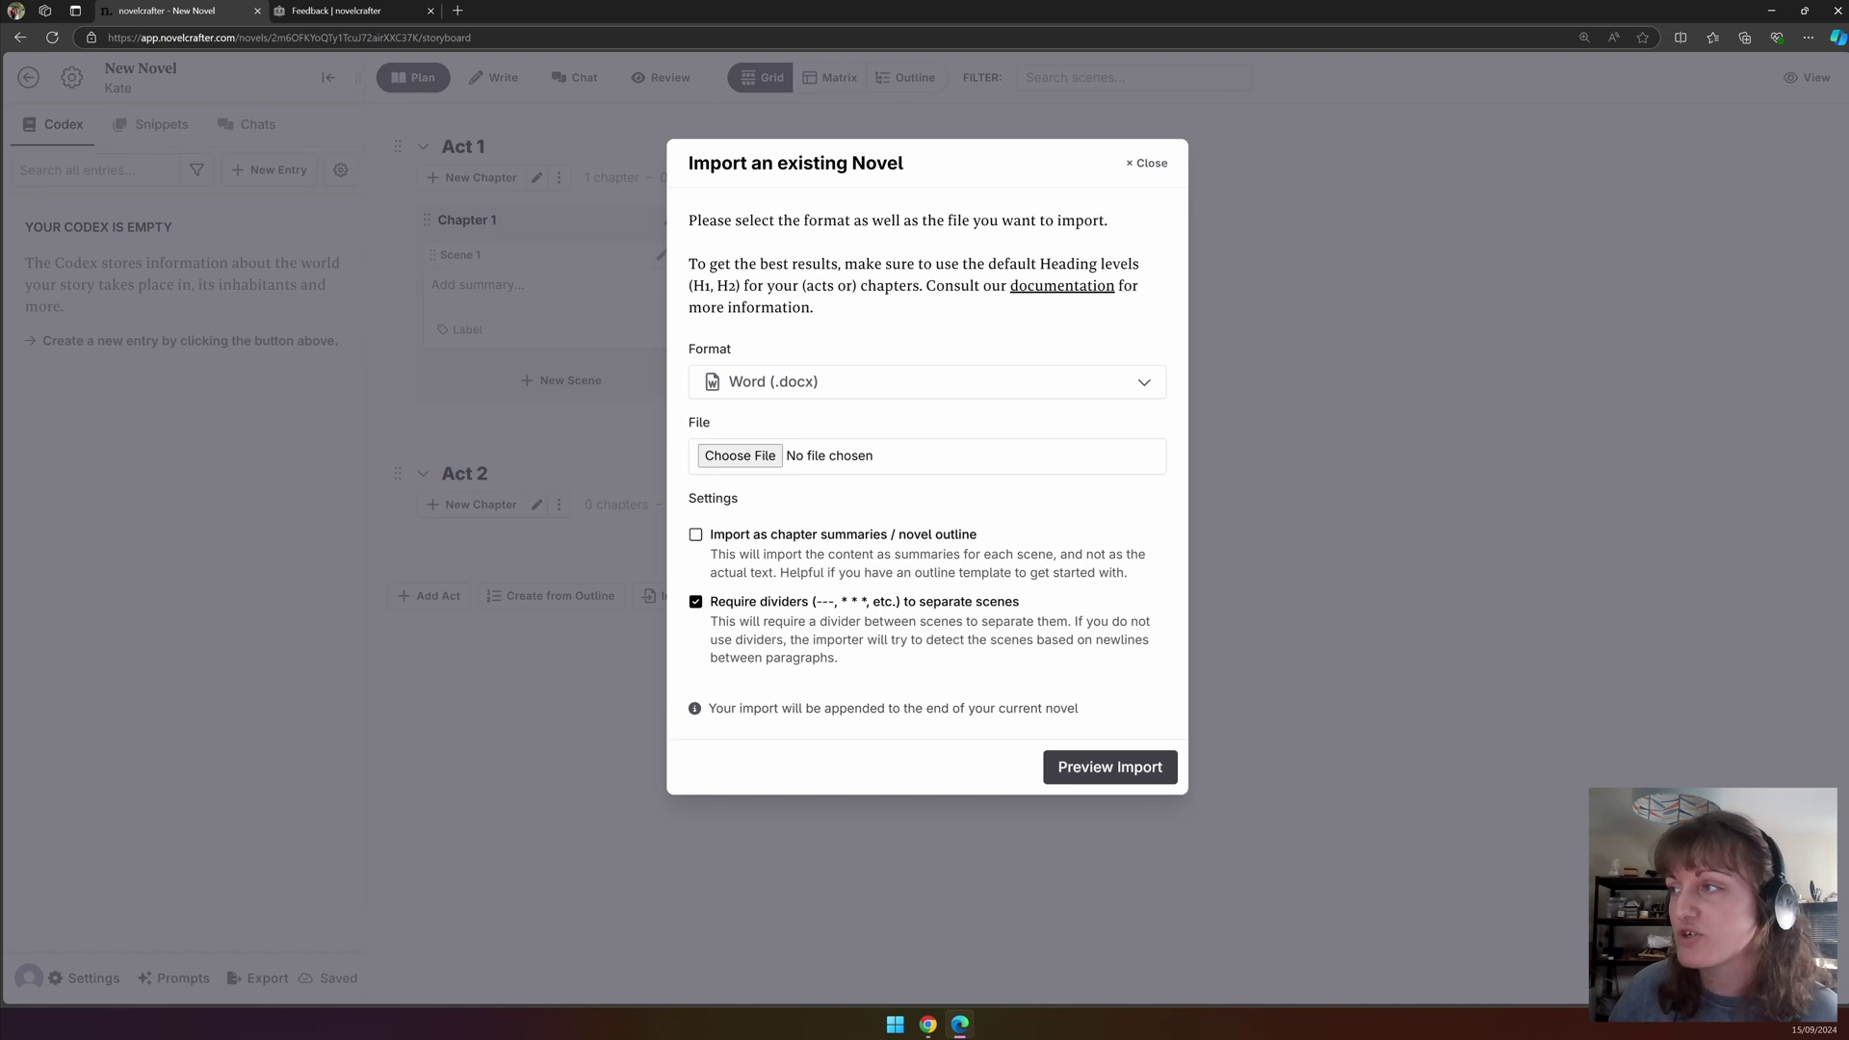
left_click(1150, 165)
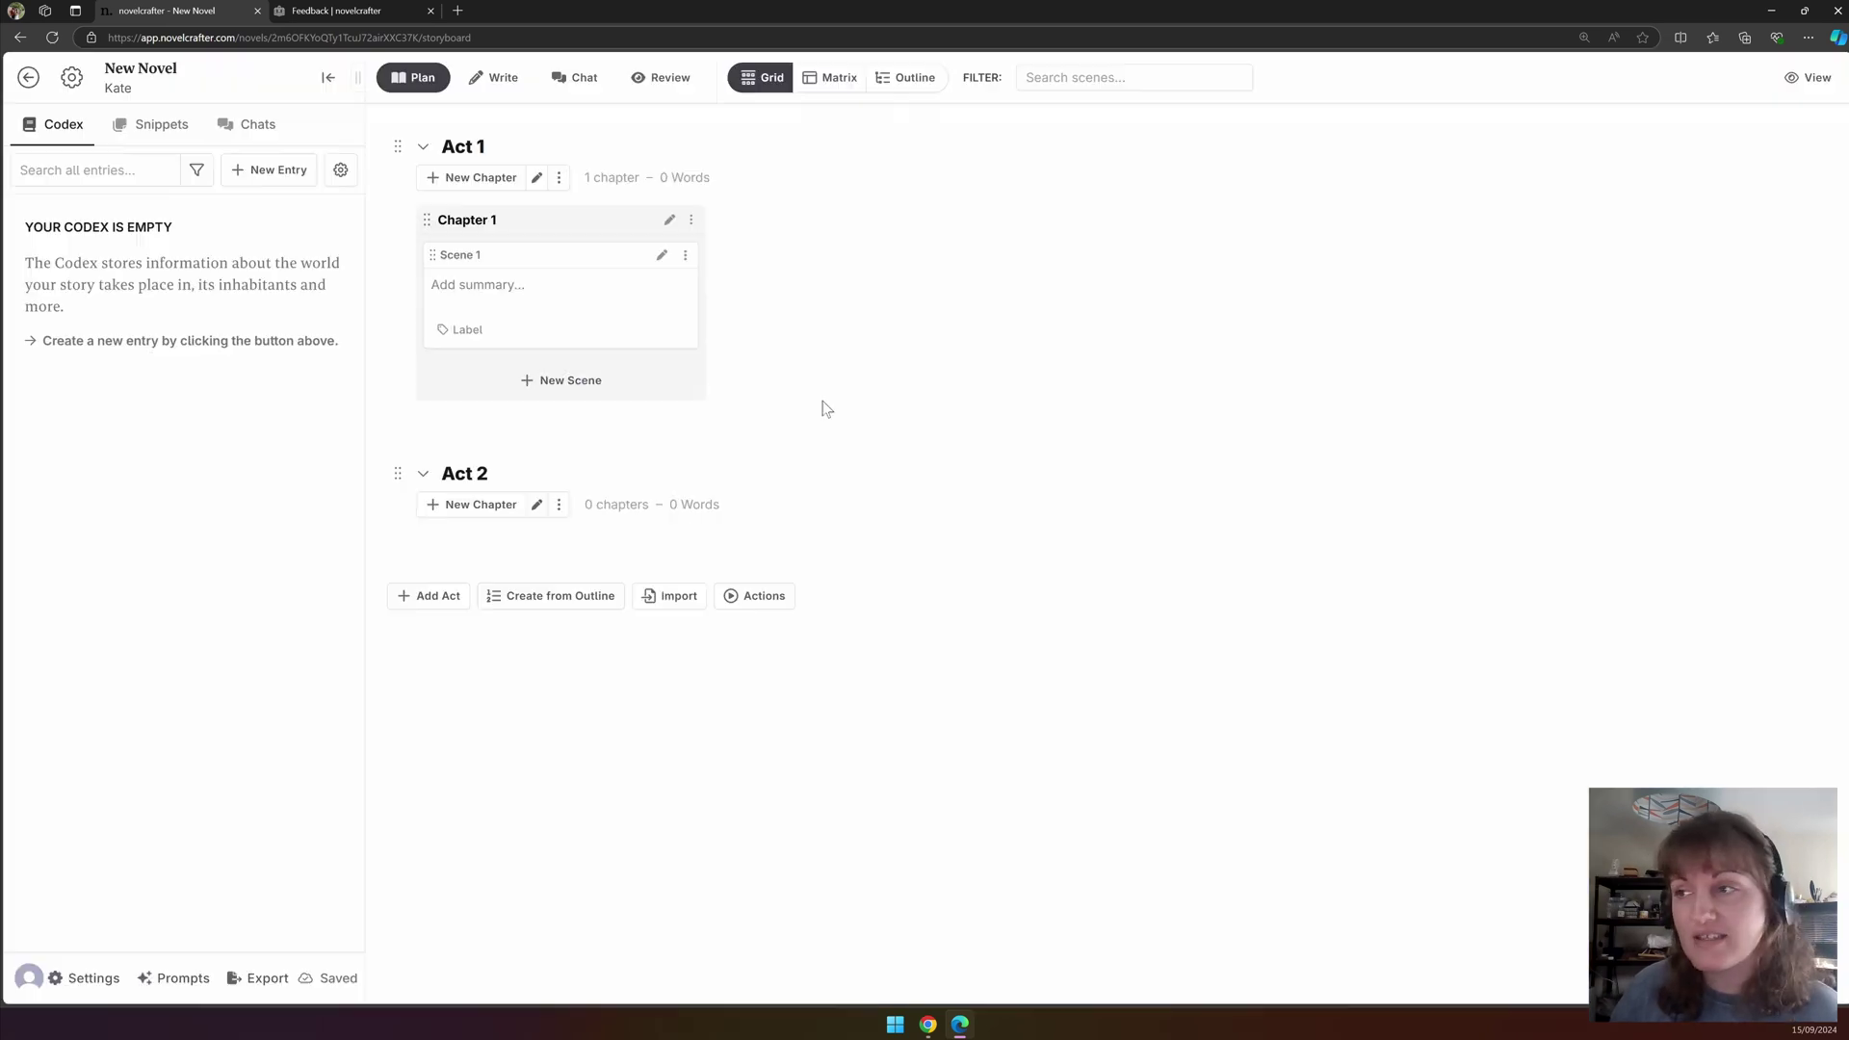
Delete all empty scenes from the storyboard via Actions.
left_click(752, 597)
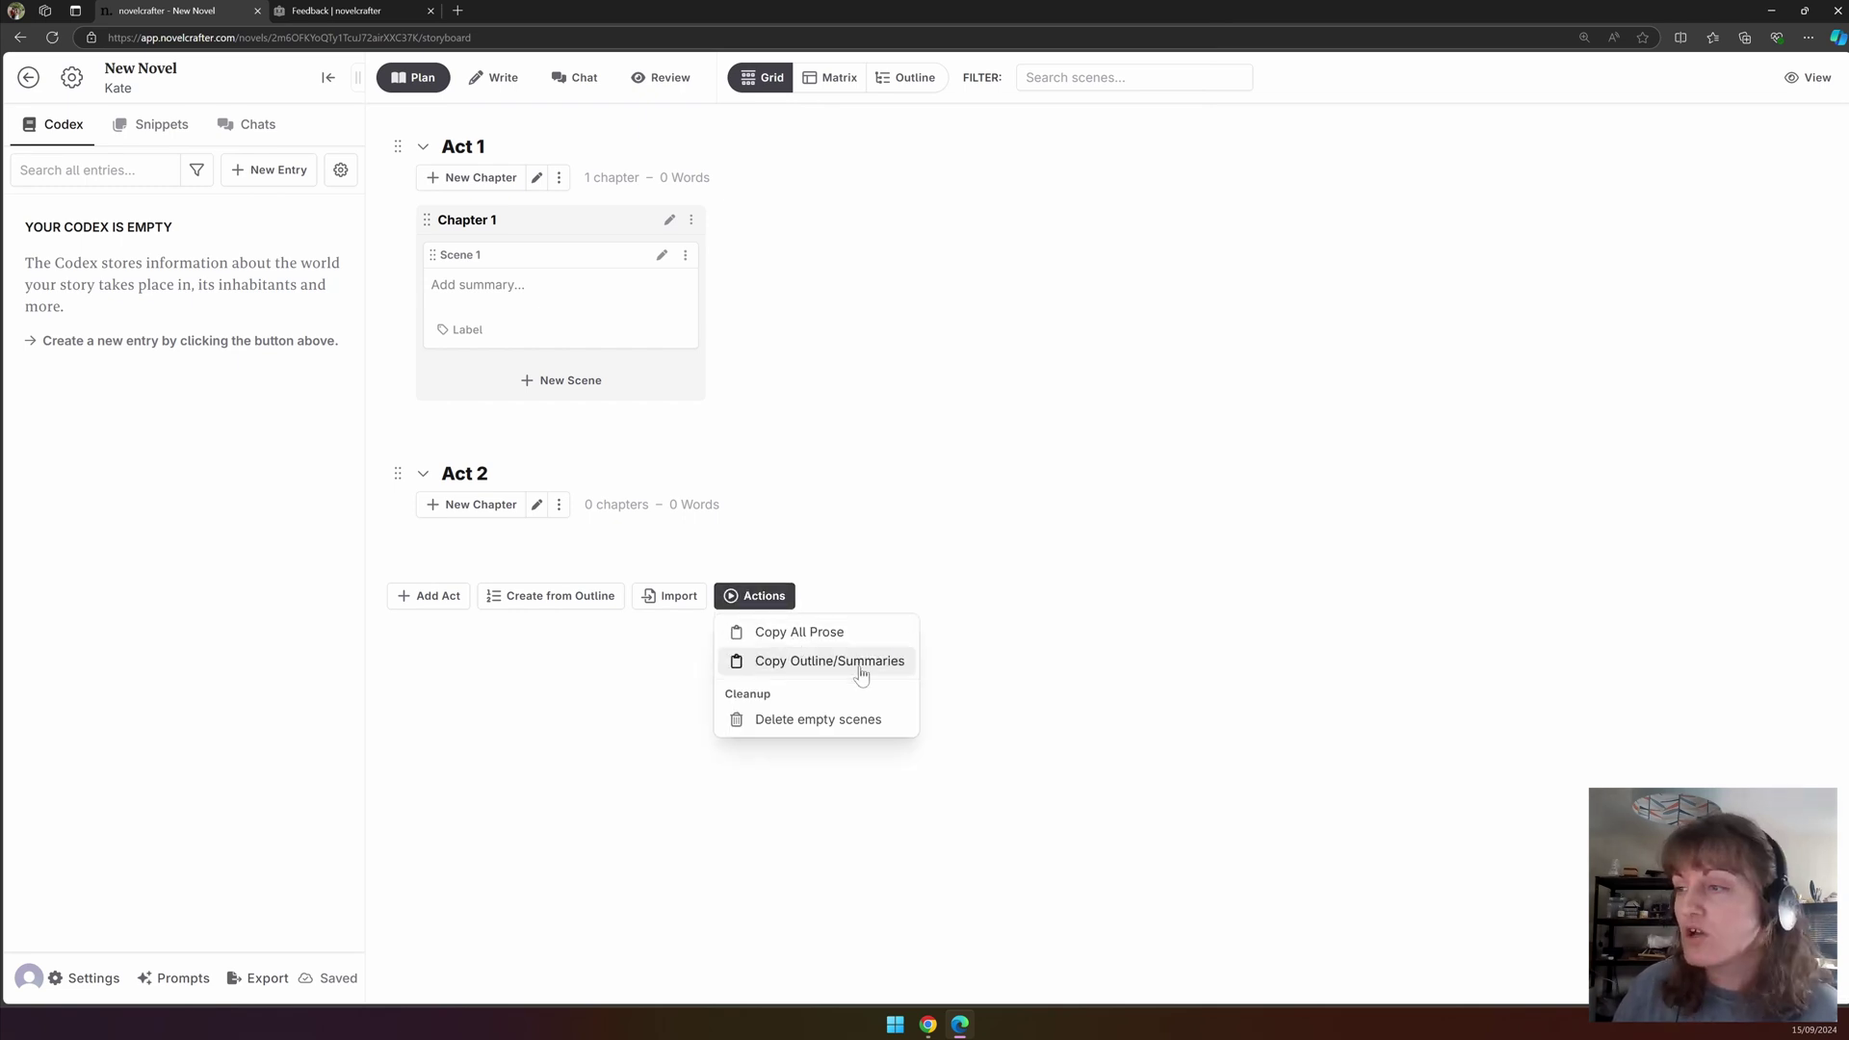
left_click(826, 722)
left_click(1163, 530)
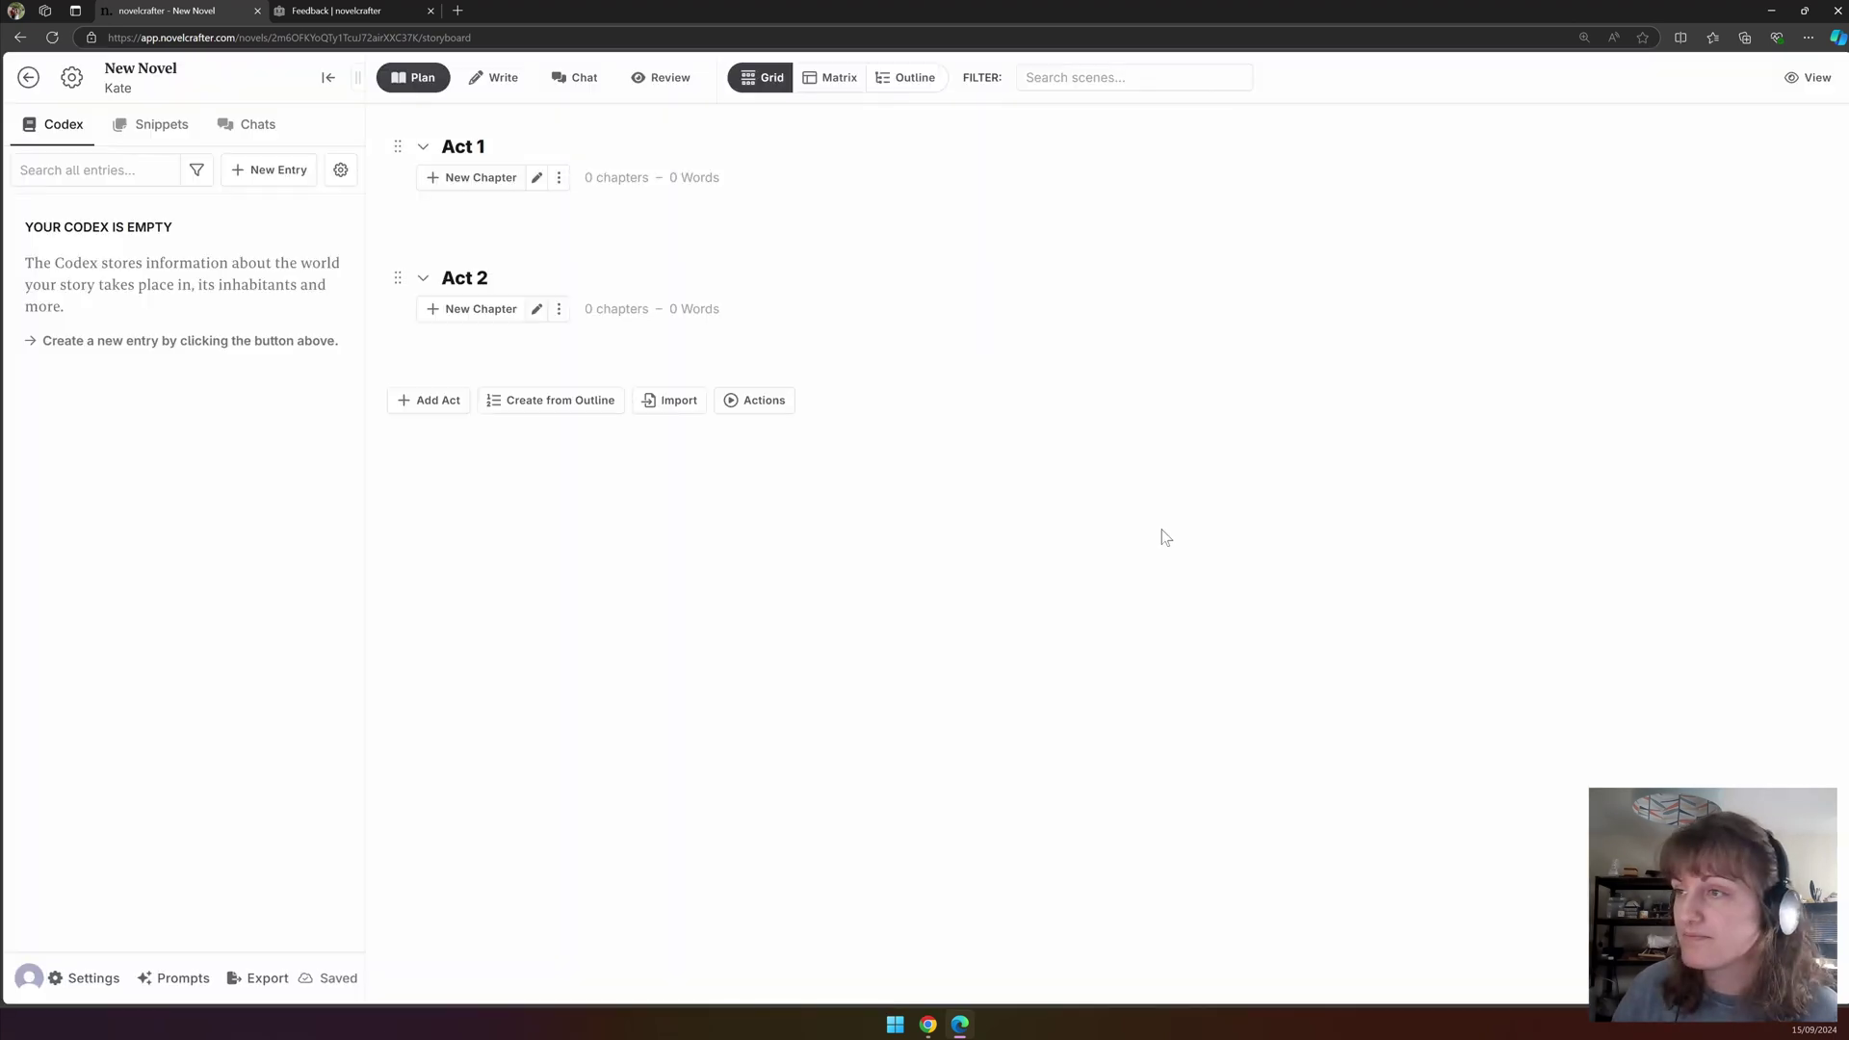
Delete Act 2 and then Act 1, leaving the storyboard empty.
left_click(561, 309)
left_click(496, 534)
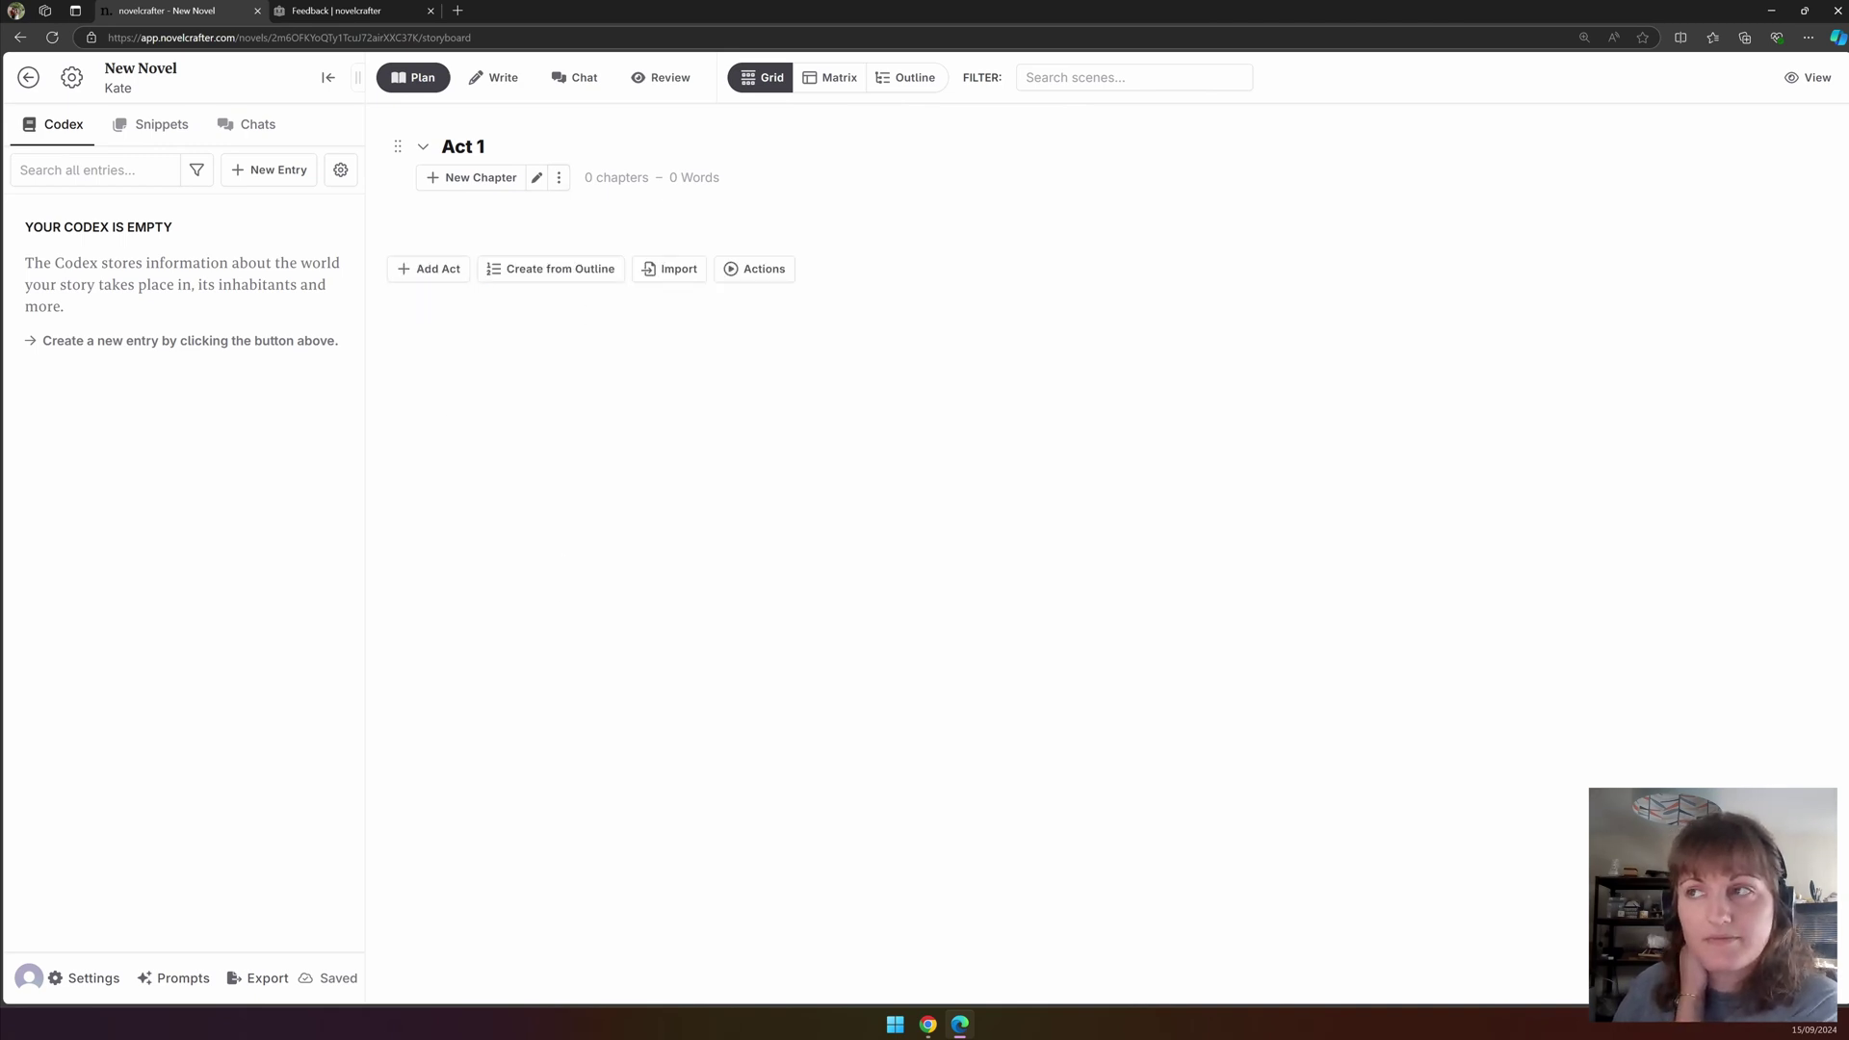
left_click(557, 178)
left_click(578, 366)
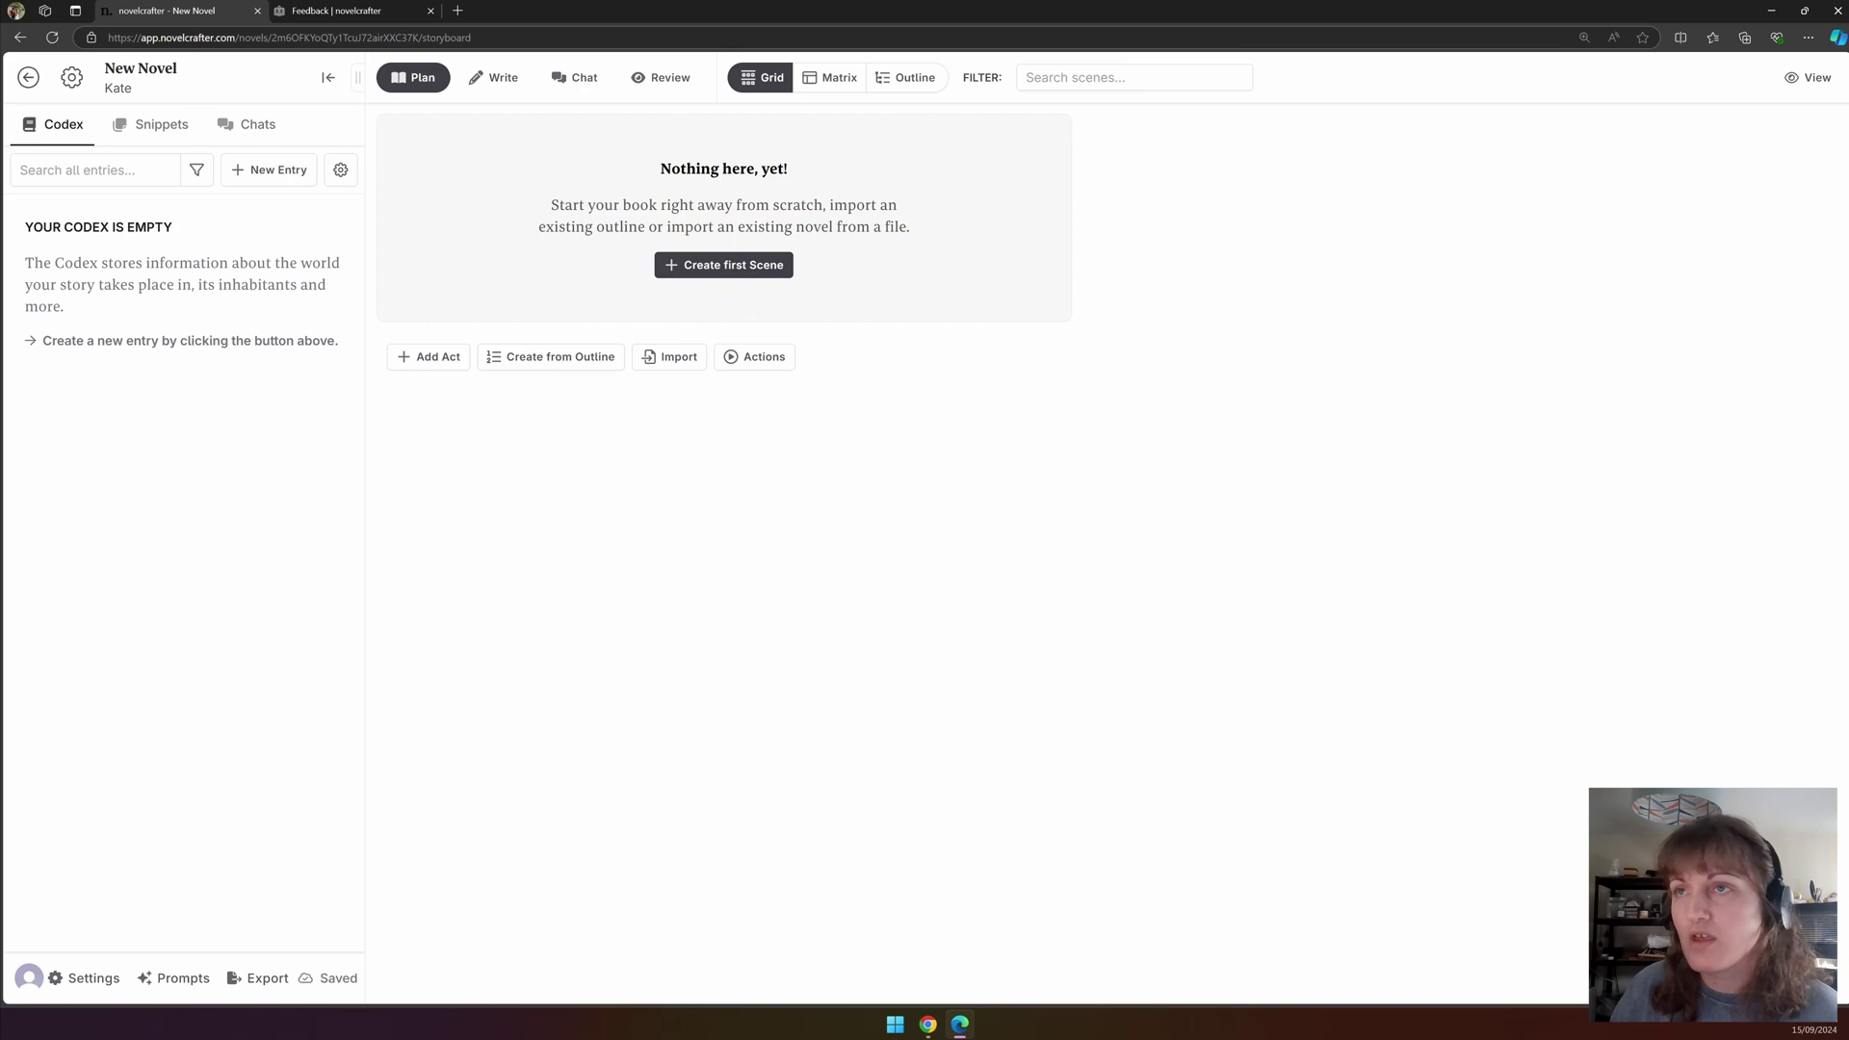
Reopen The Giant Rat of Sumatra and title its first act 'Story'.
left_click(29, 79)
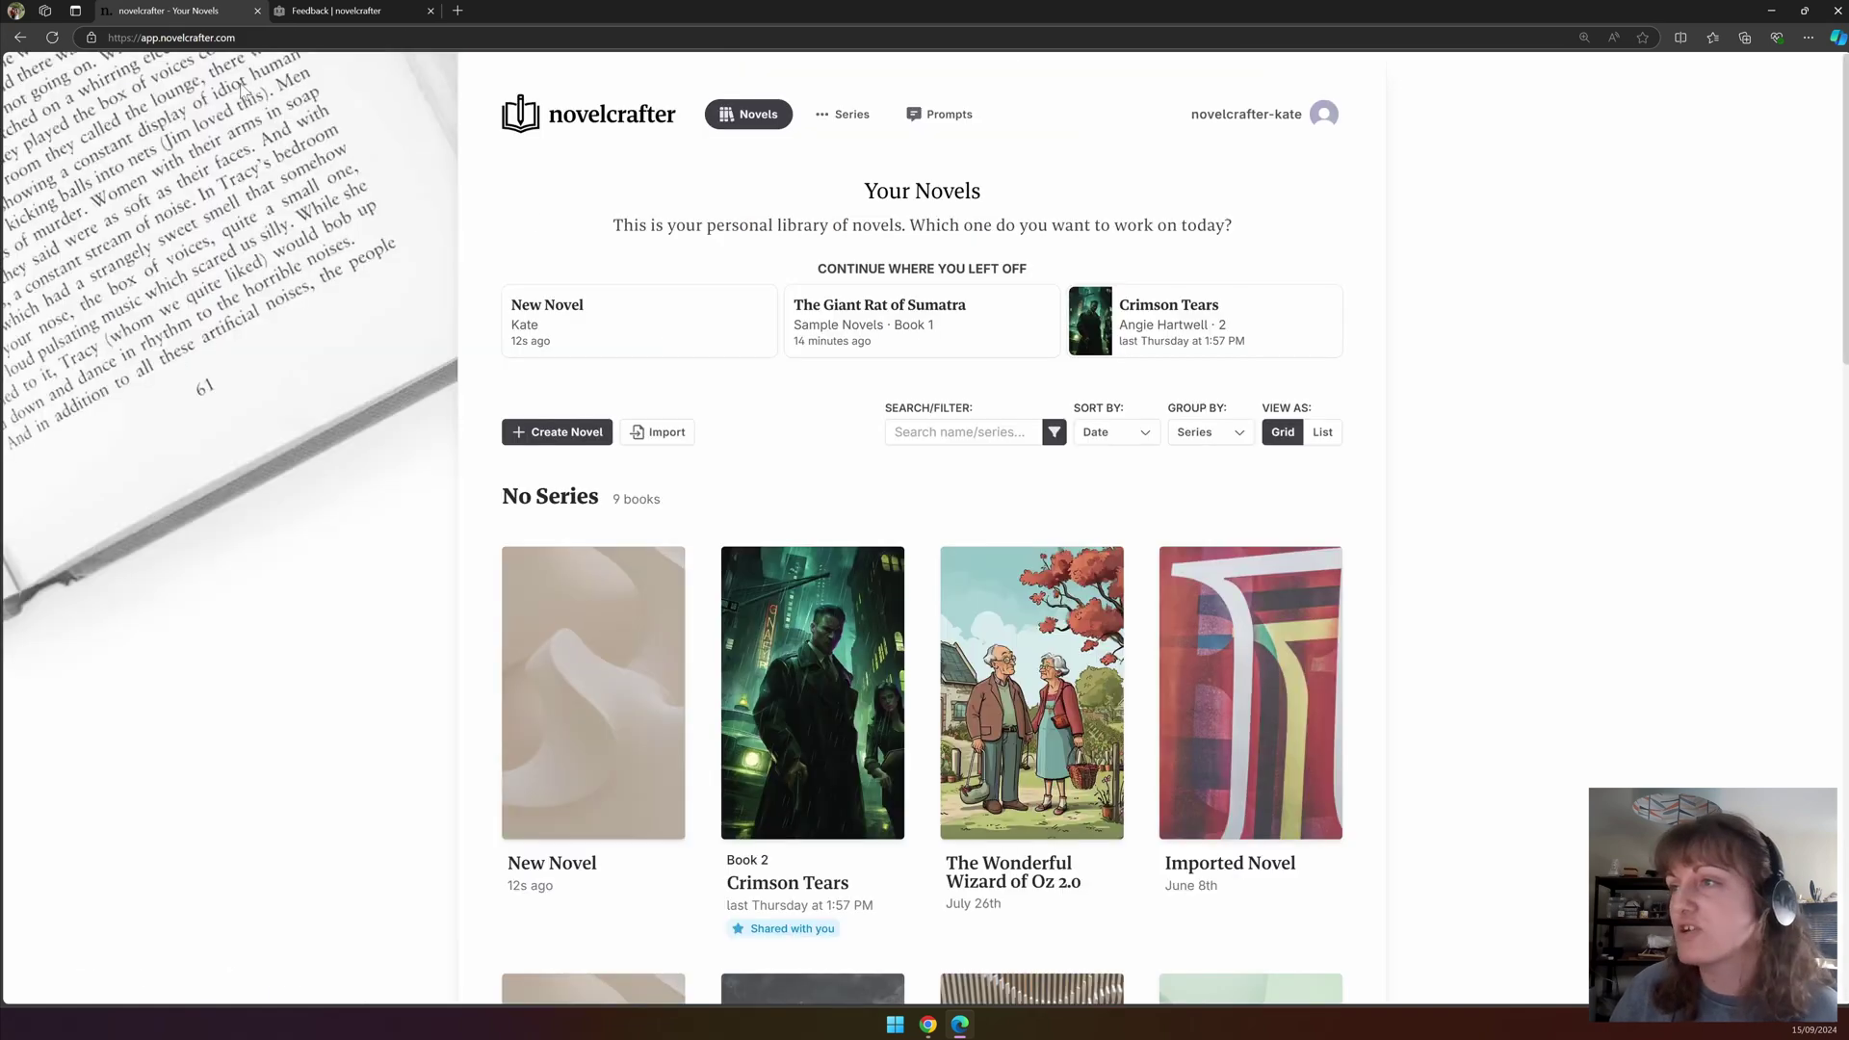
left_click(925, 317)
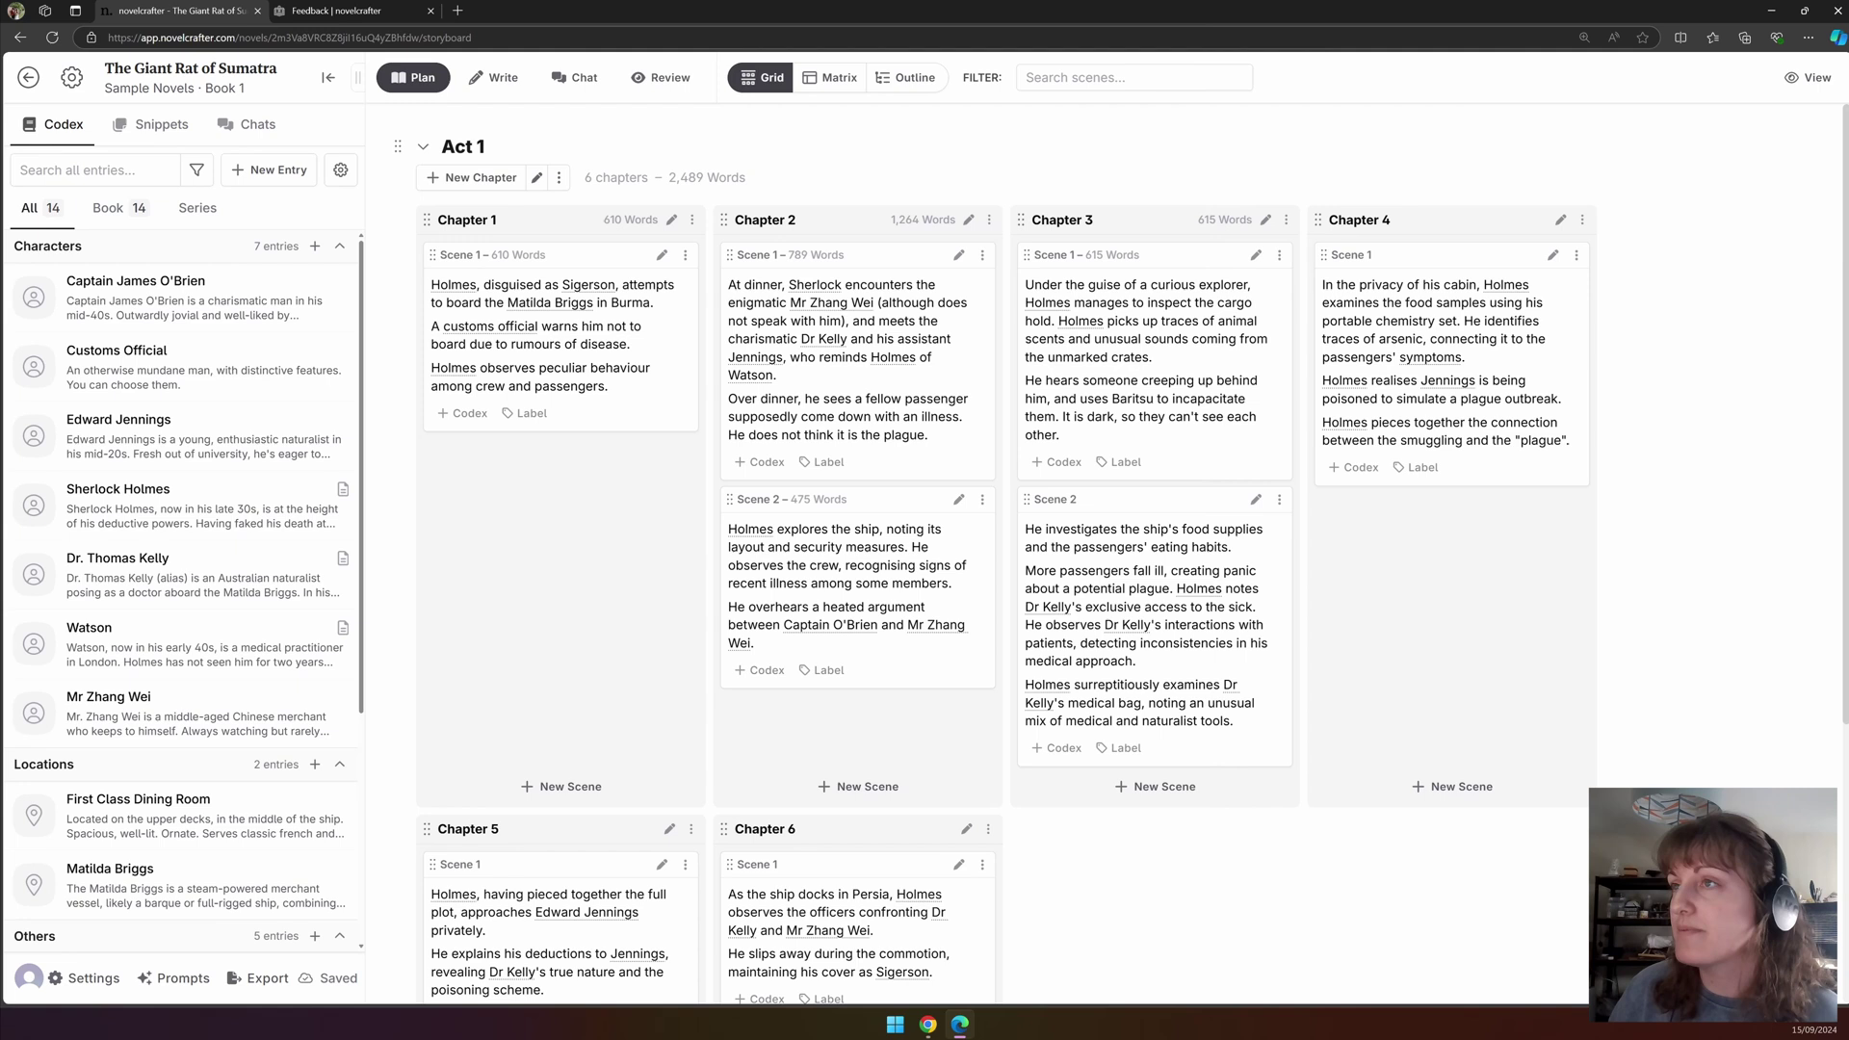
left_click(481, 146)
type("Story")
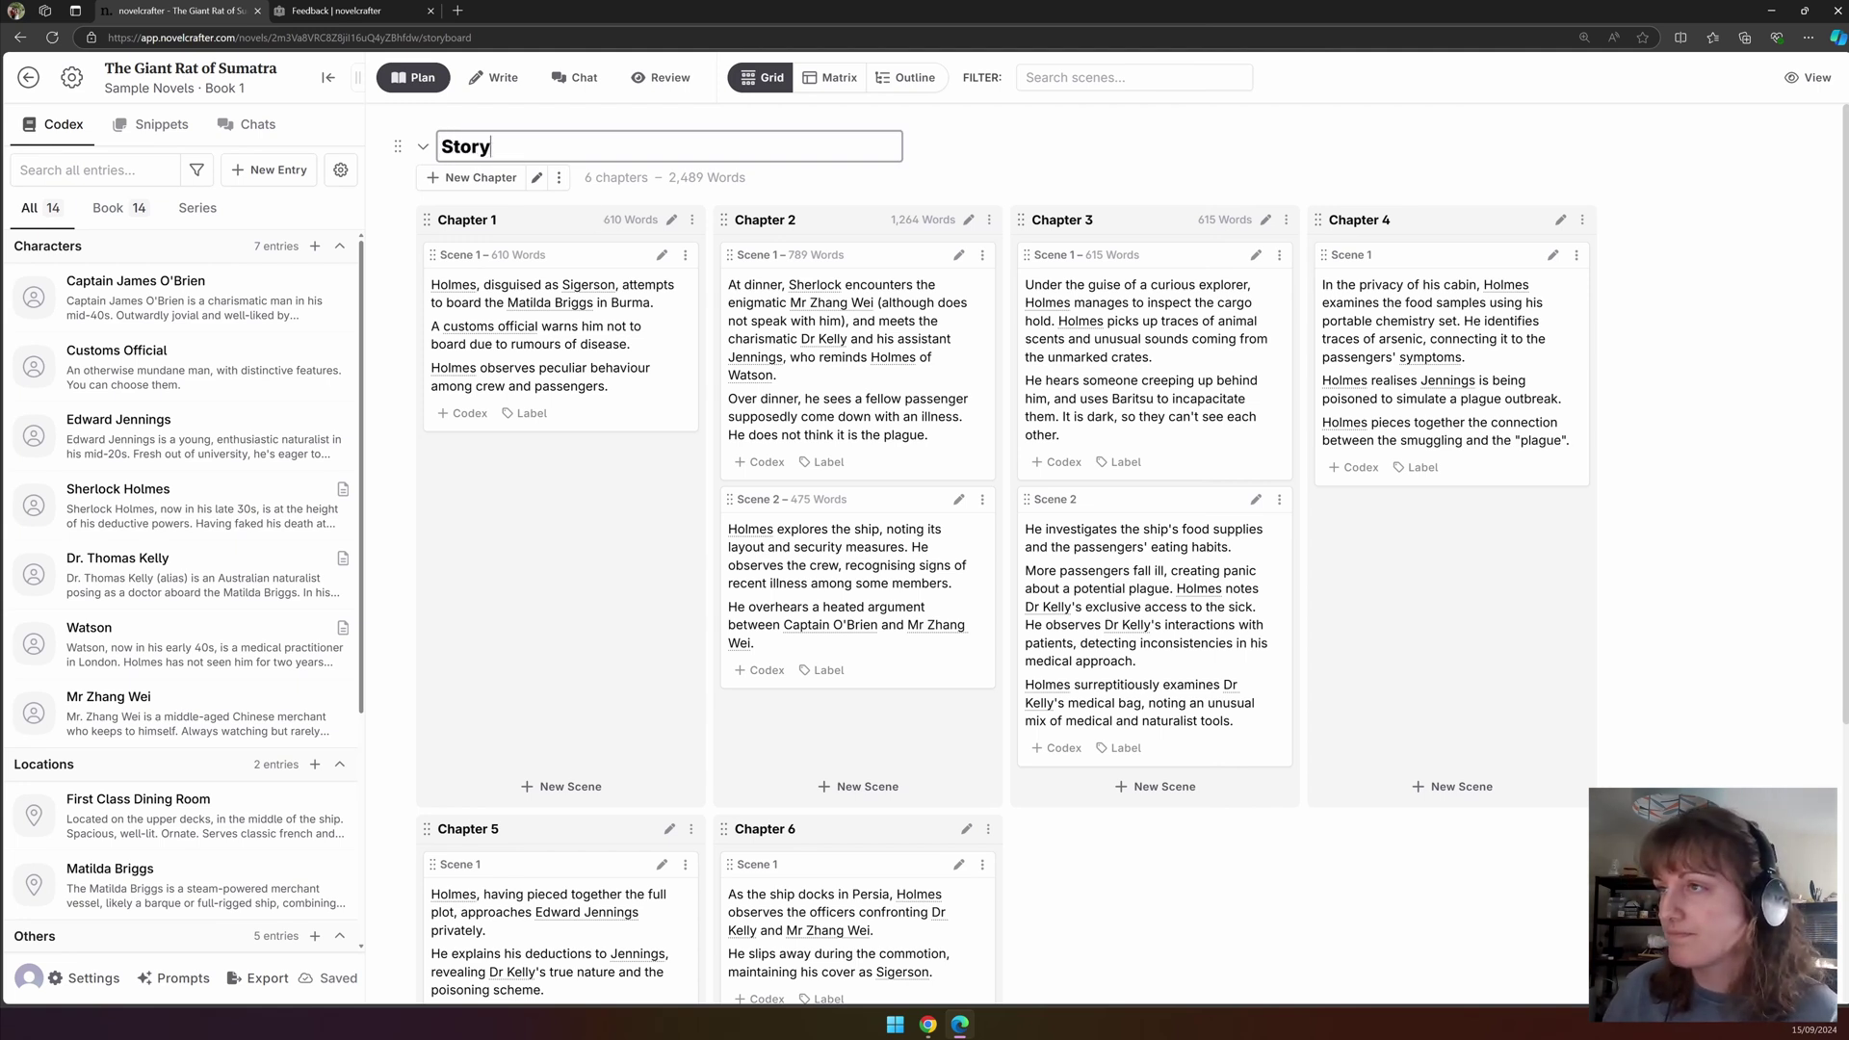
key("Tab")
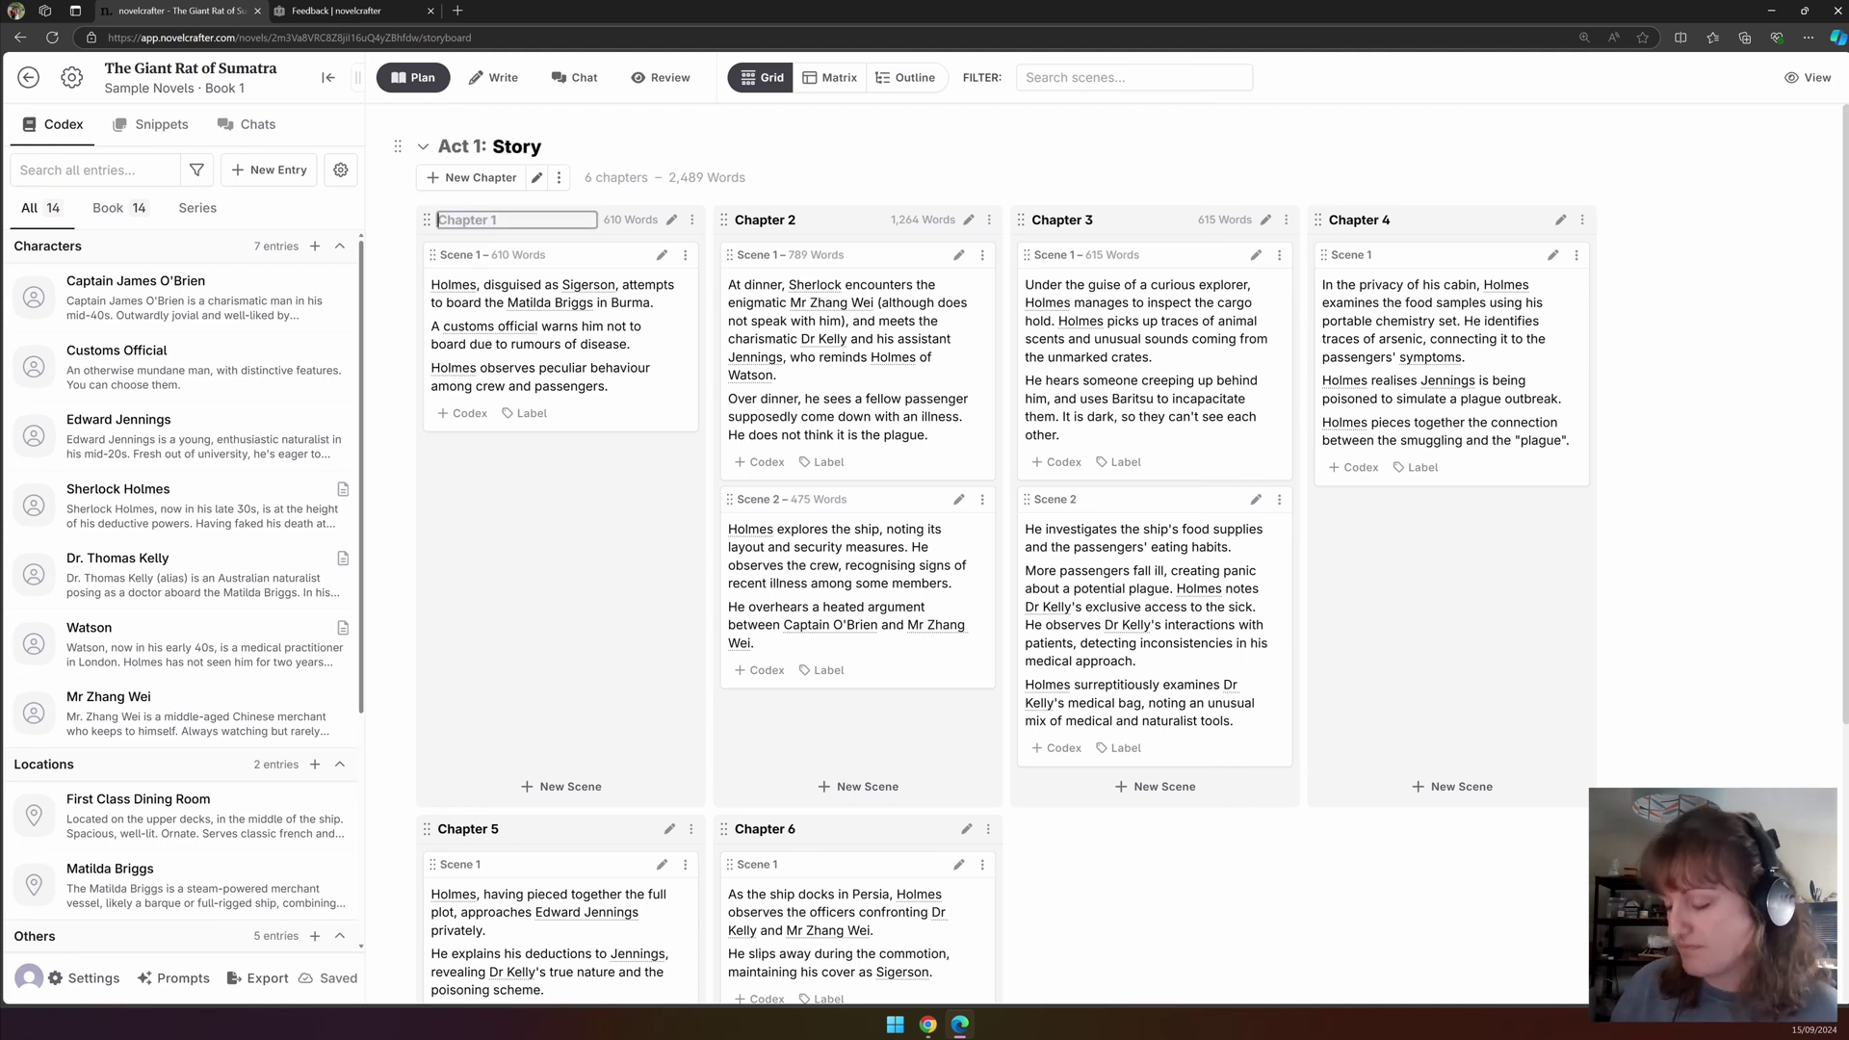
Type 'Introduction' for Chapter 1, then erase it so the chapter keeps its original name.
type("Introduction")
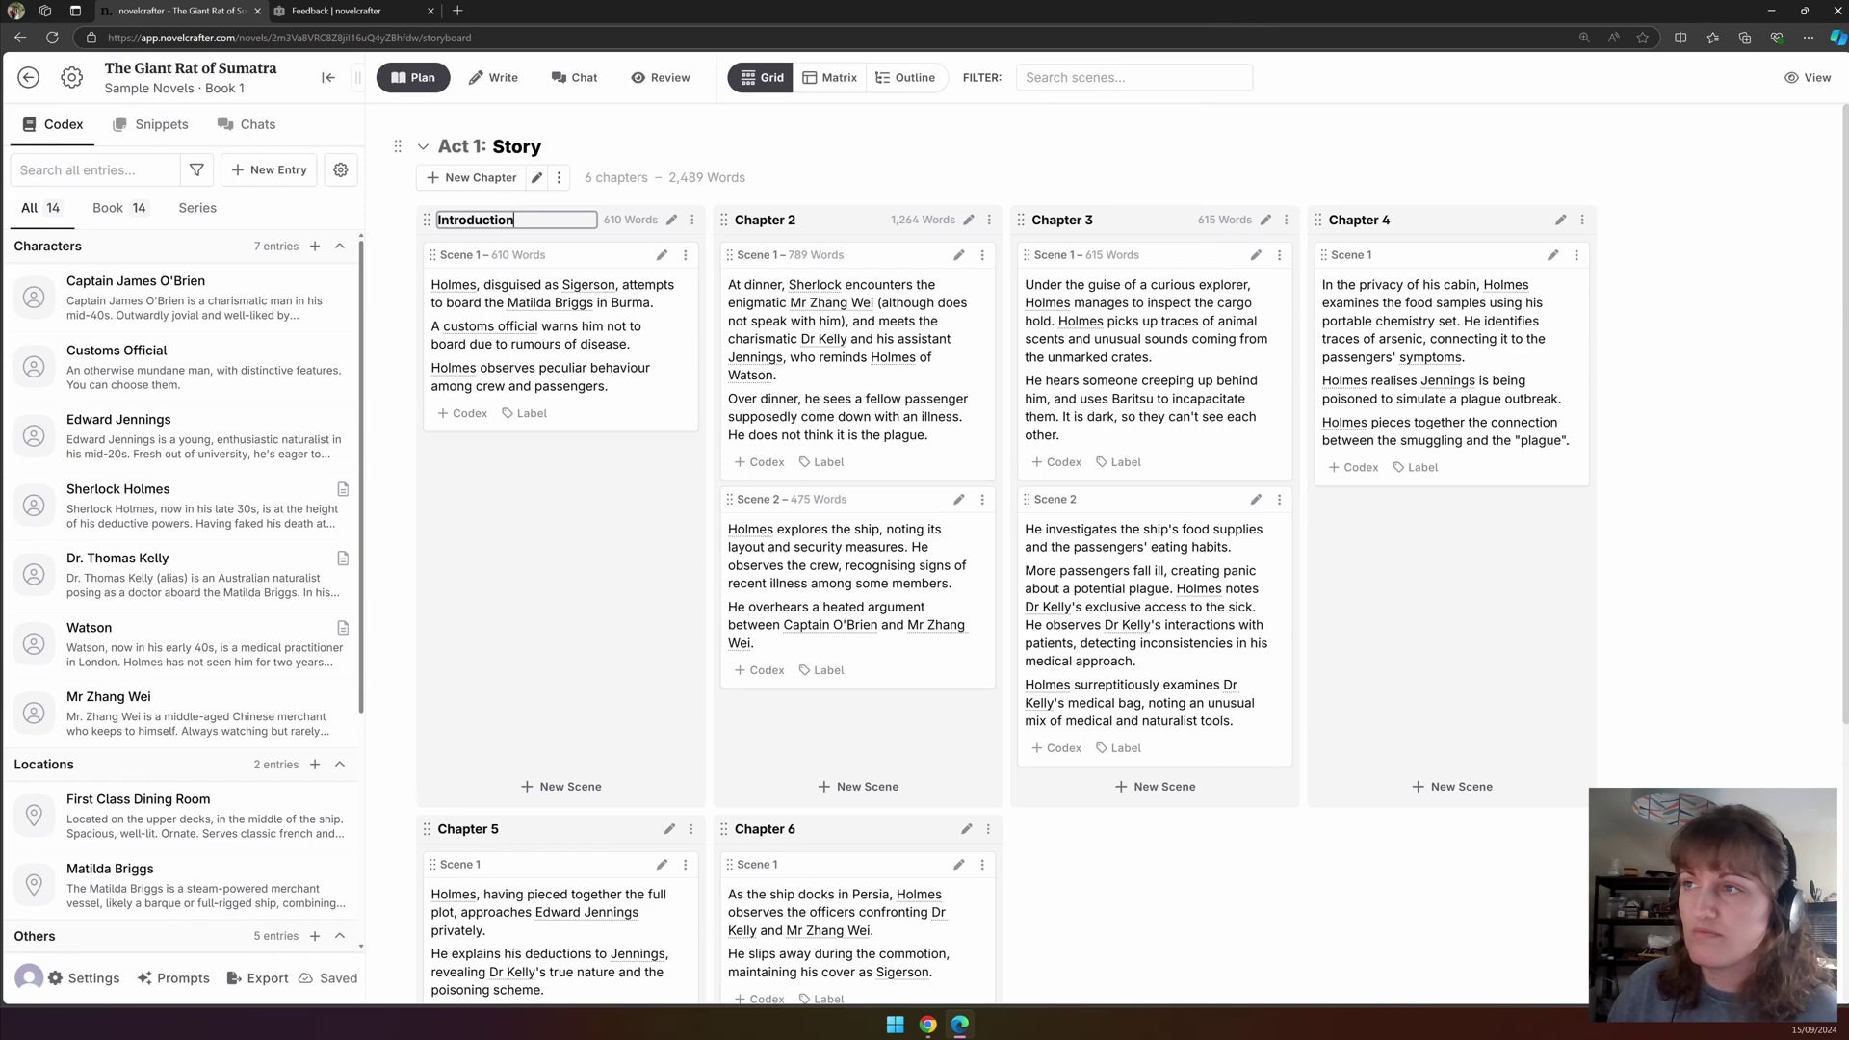
key("ctrl+a")
key("BackSpace")
key("Return")
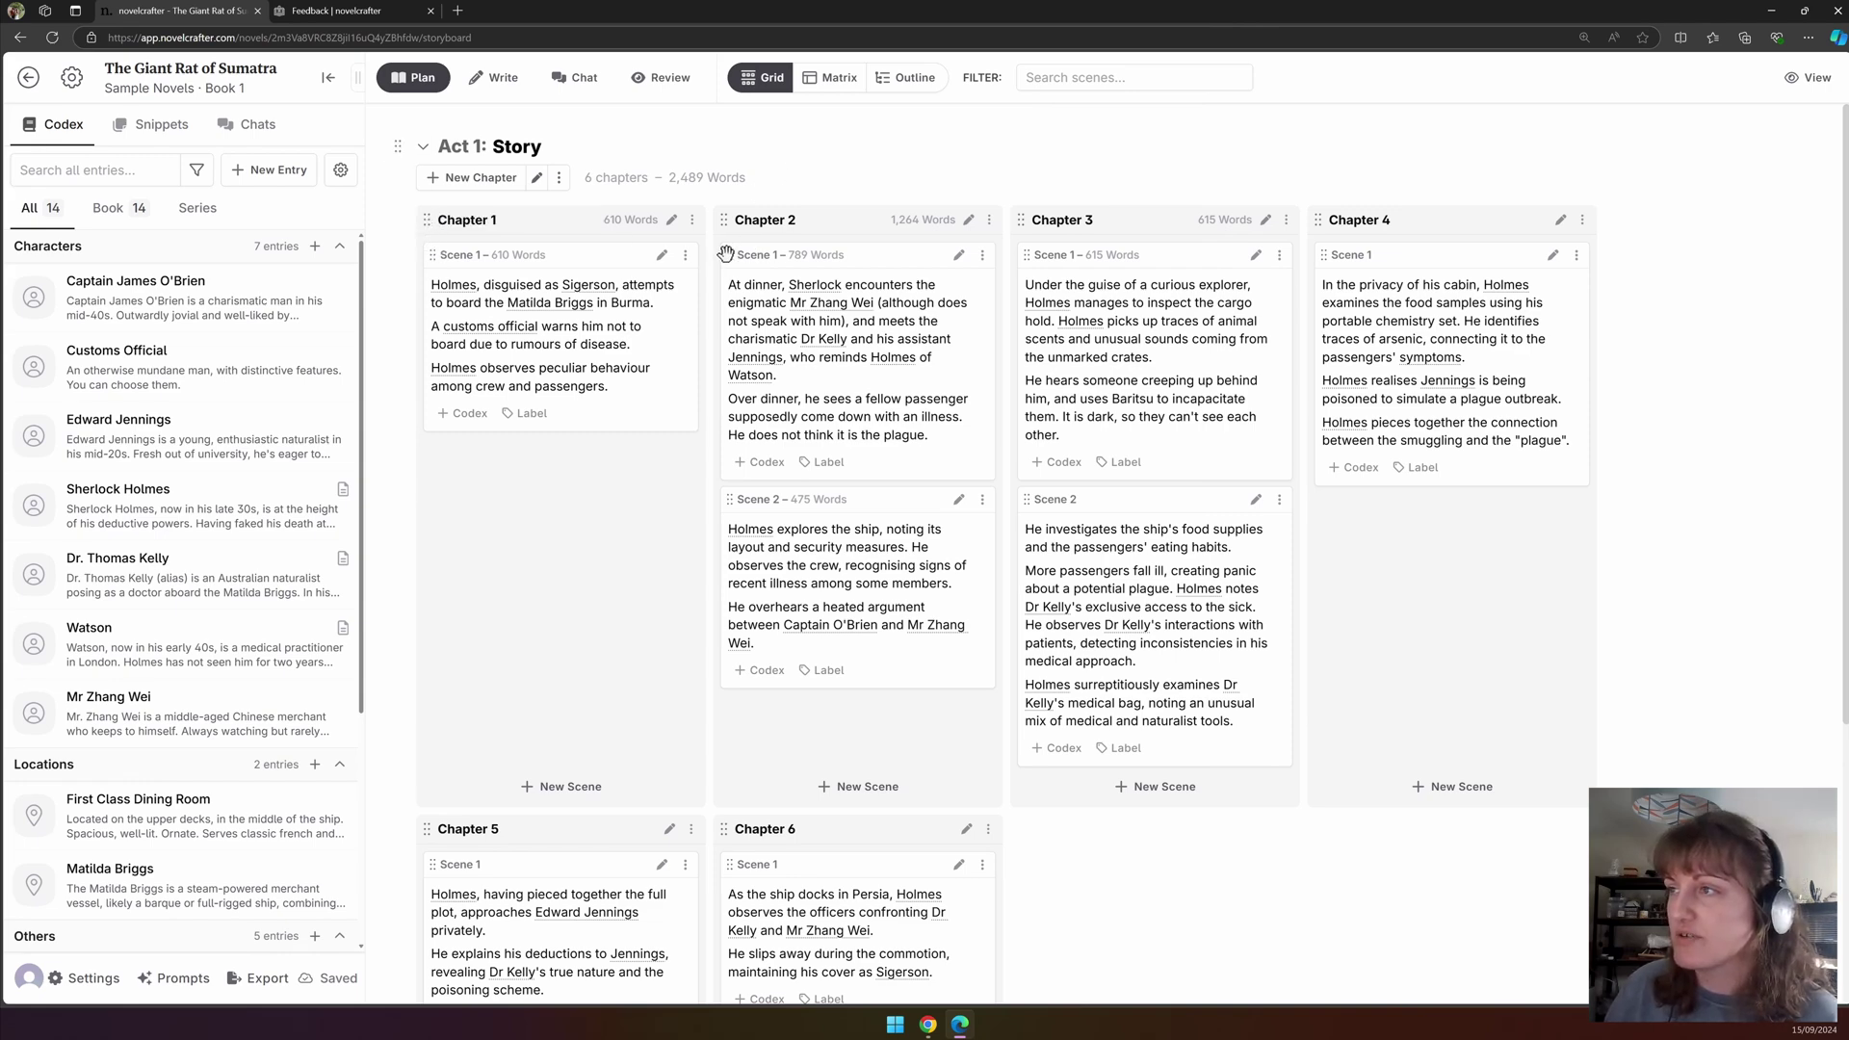
mouse_move(725, 275)
left_mouse_down()
mouse_move(734, 539)
mouse_move(1067, 457)
mouse_move(1361, 523)
mouse_move(766, 525)
mouse_move(729, 279)
left_mouse_up()
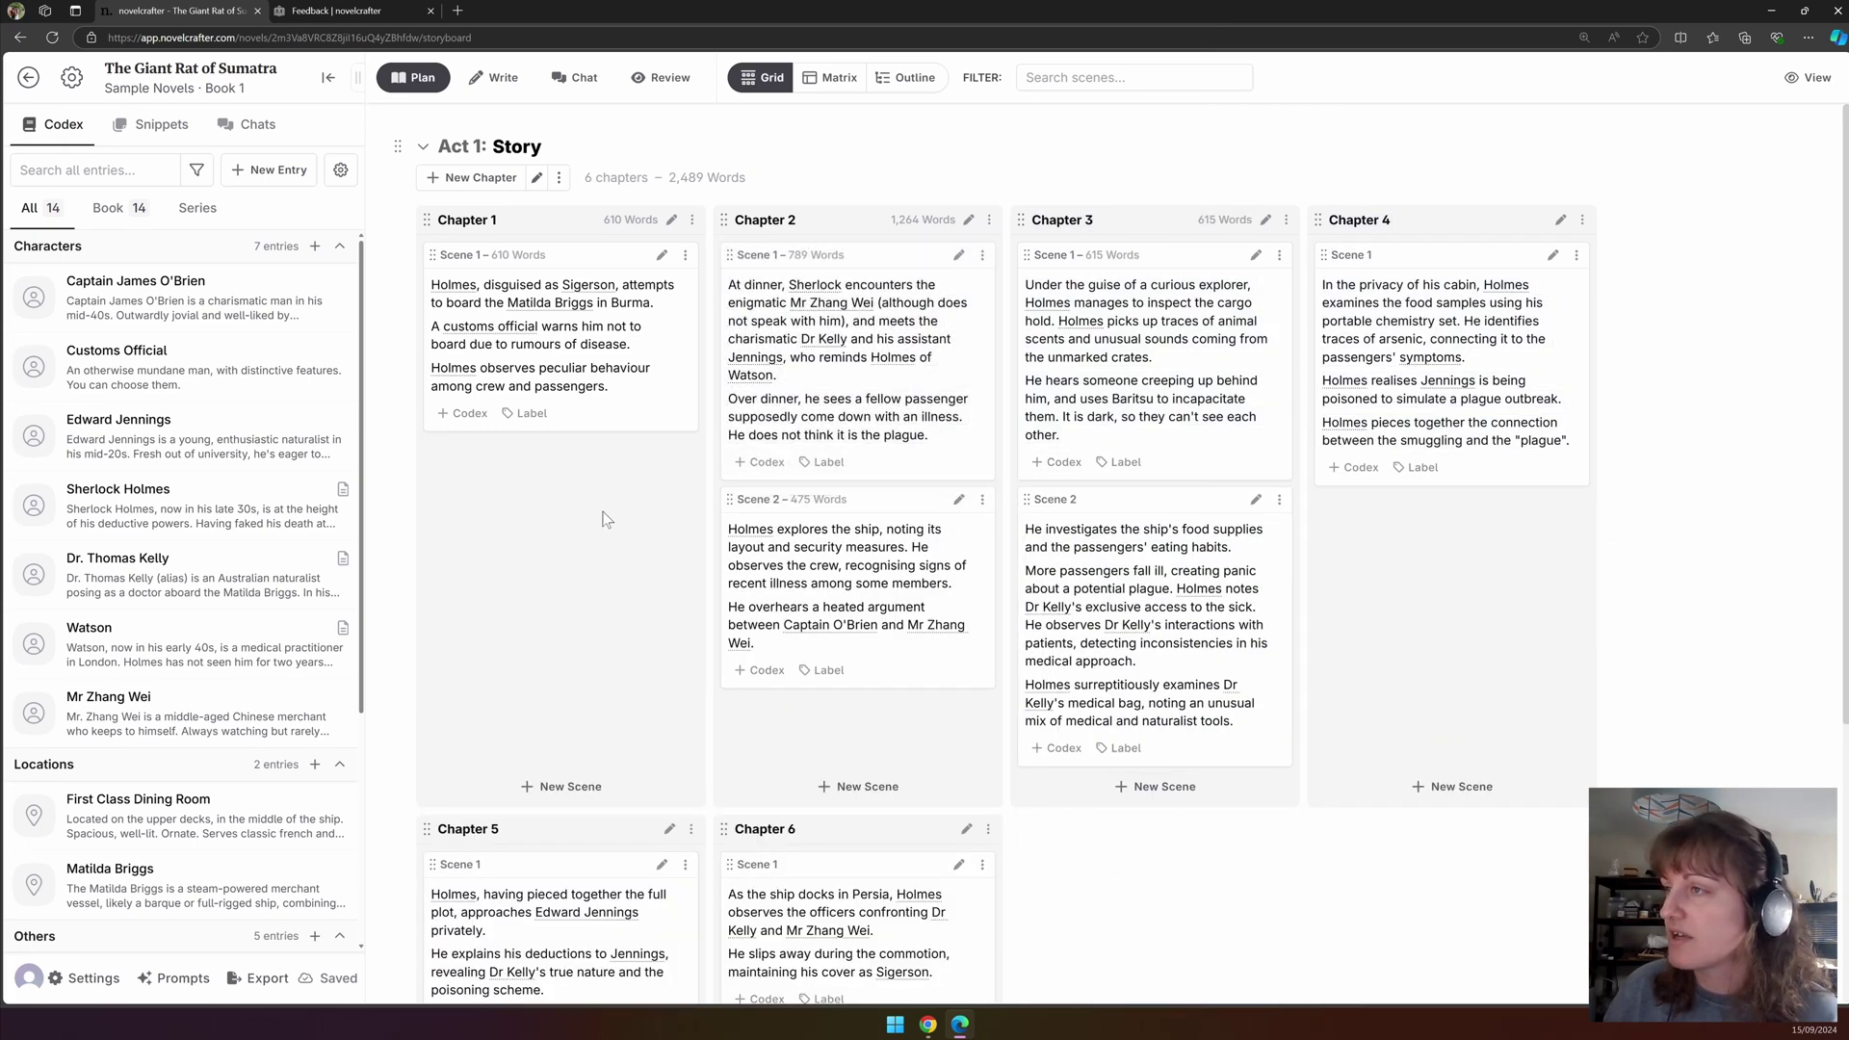
scroll(605, 456, "down", 4)
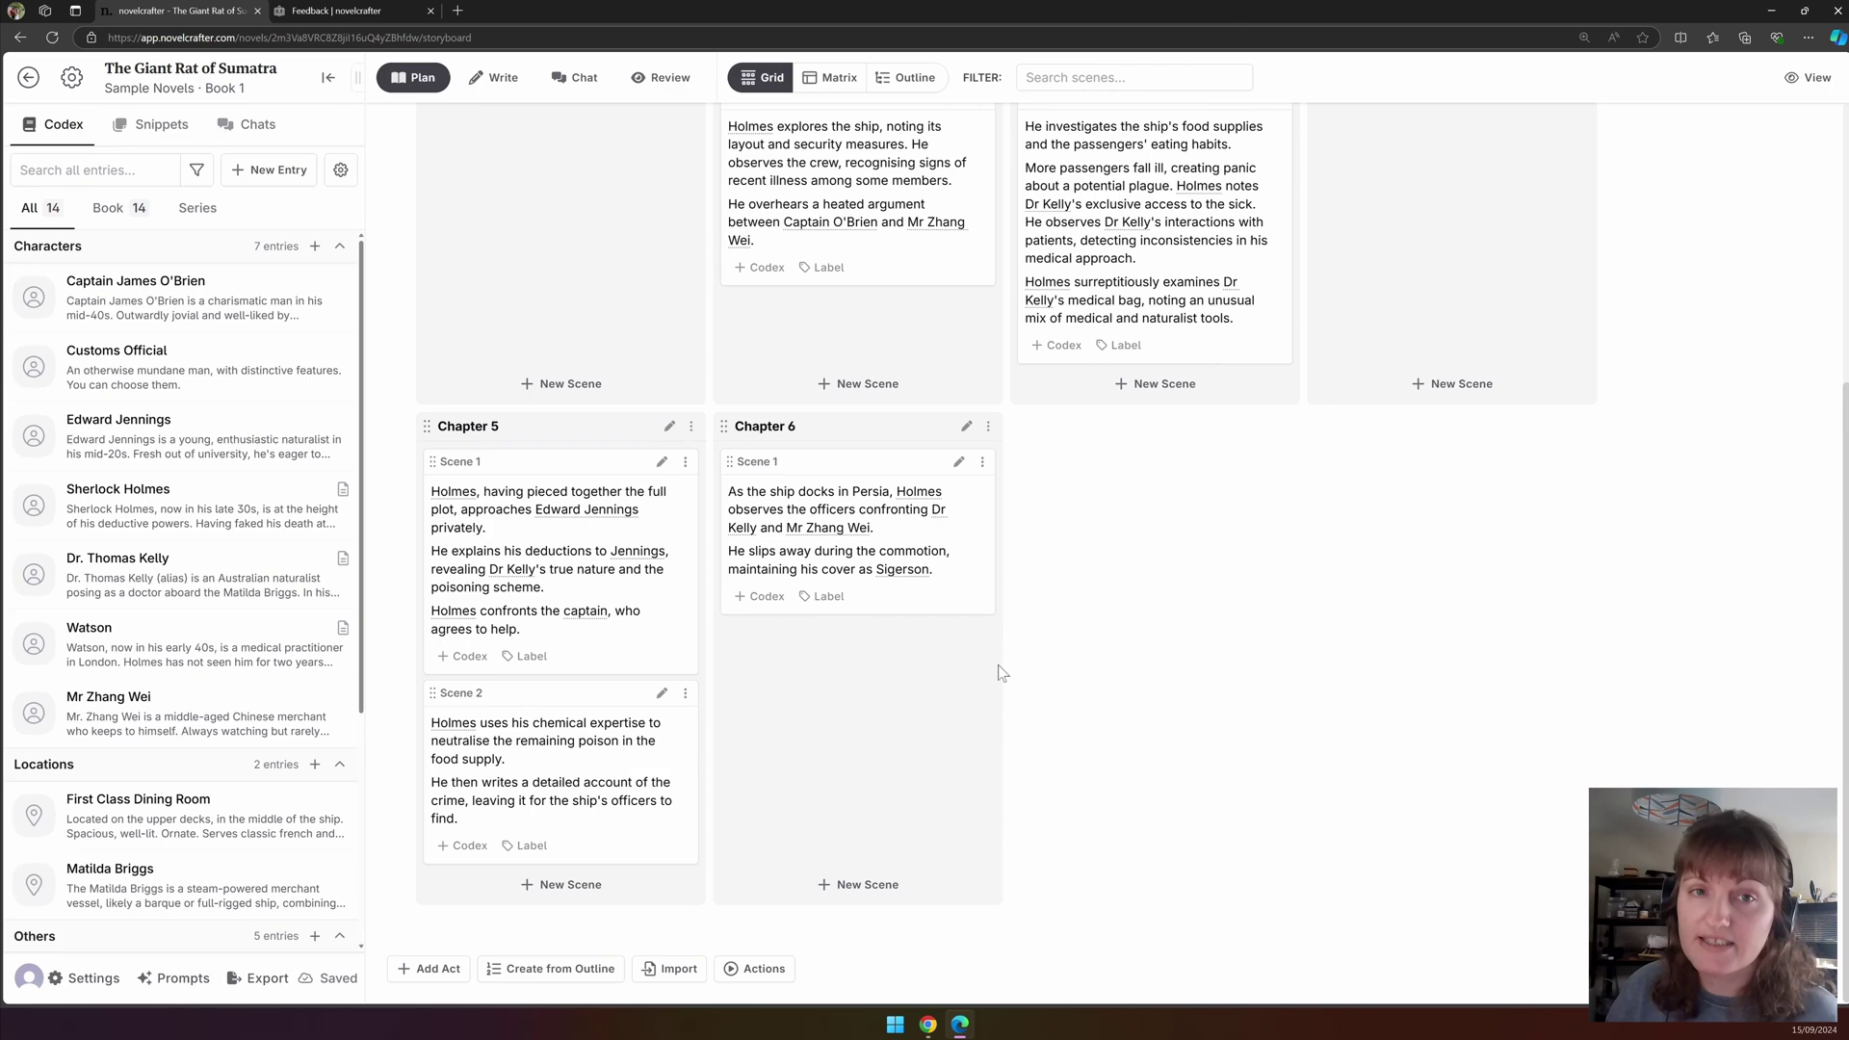
scroll(796, 366, "up", 4)
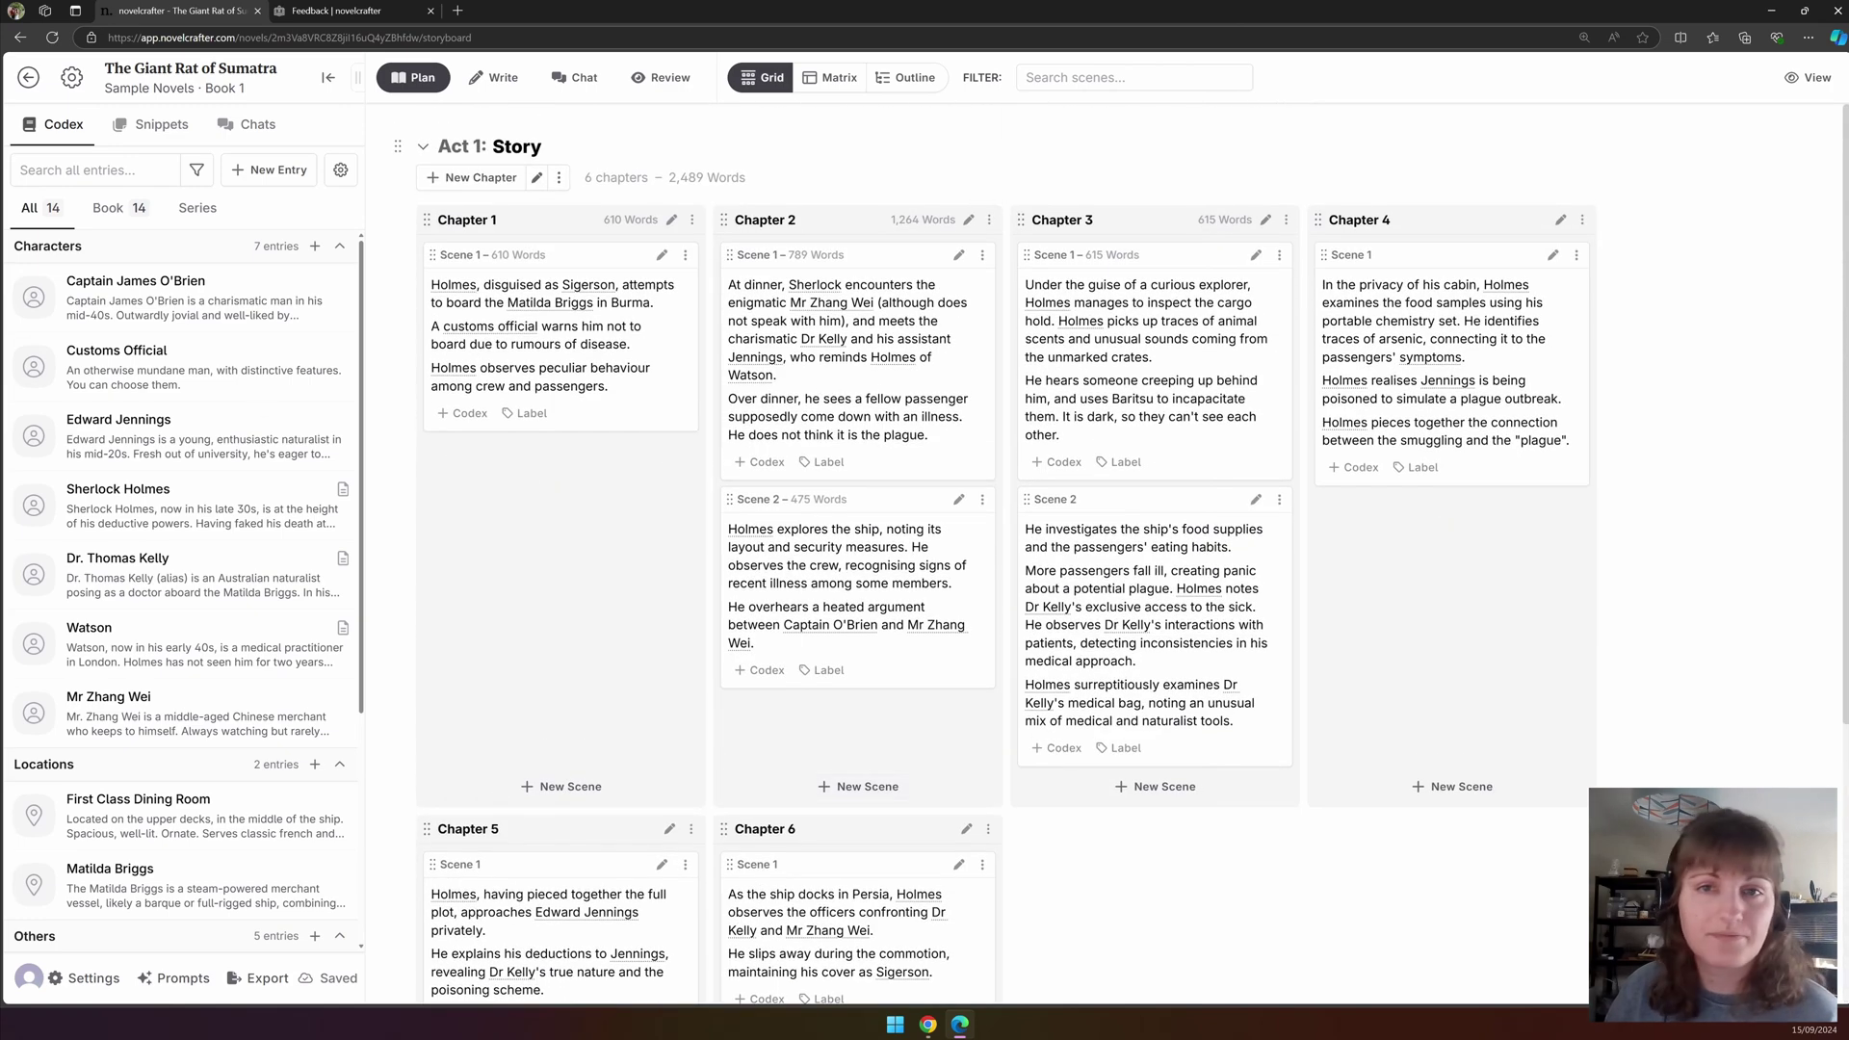
Commit 'Story' as Act 1's title, preview the act in Write, then return to Plan and open its options.
left_click(539, 146)
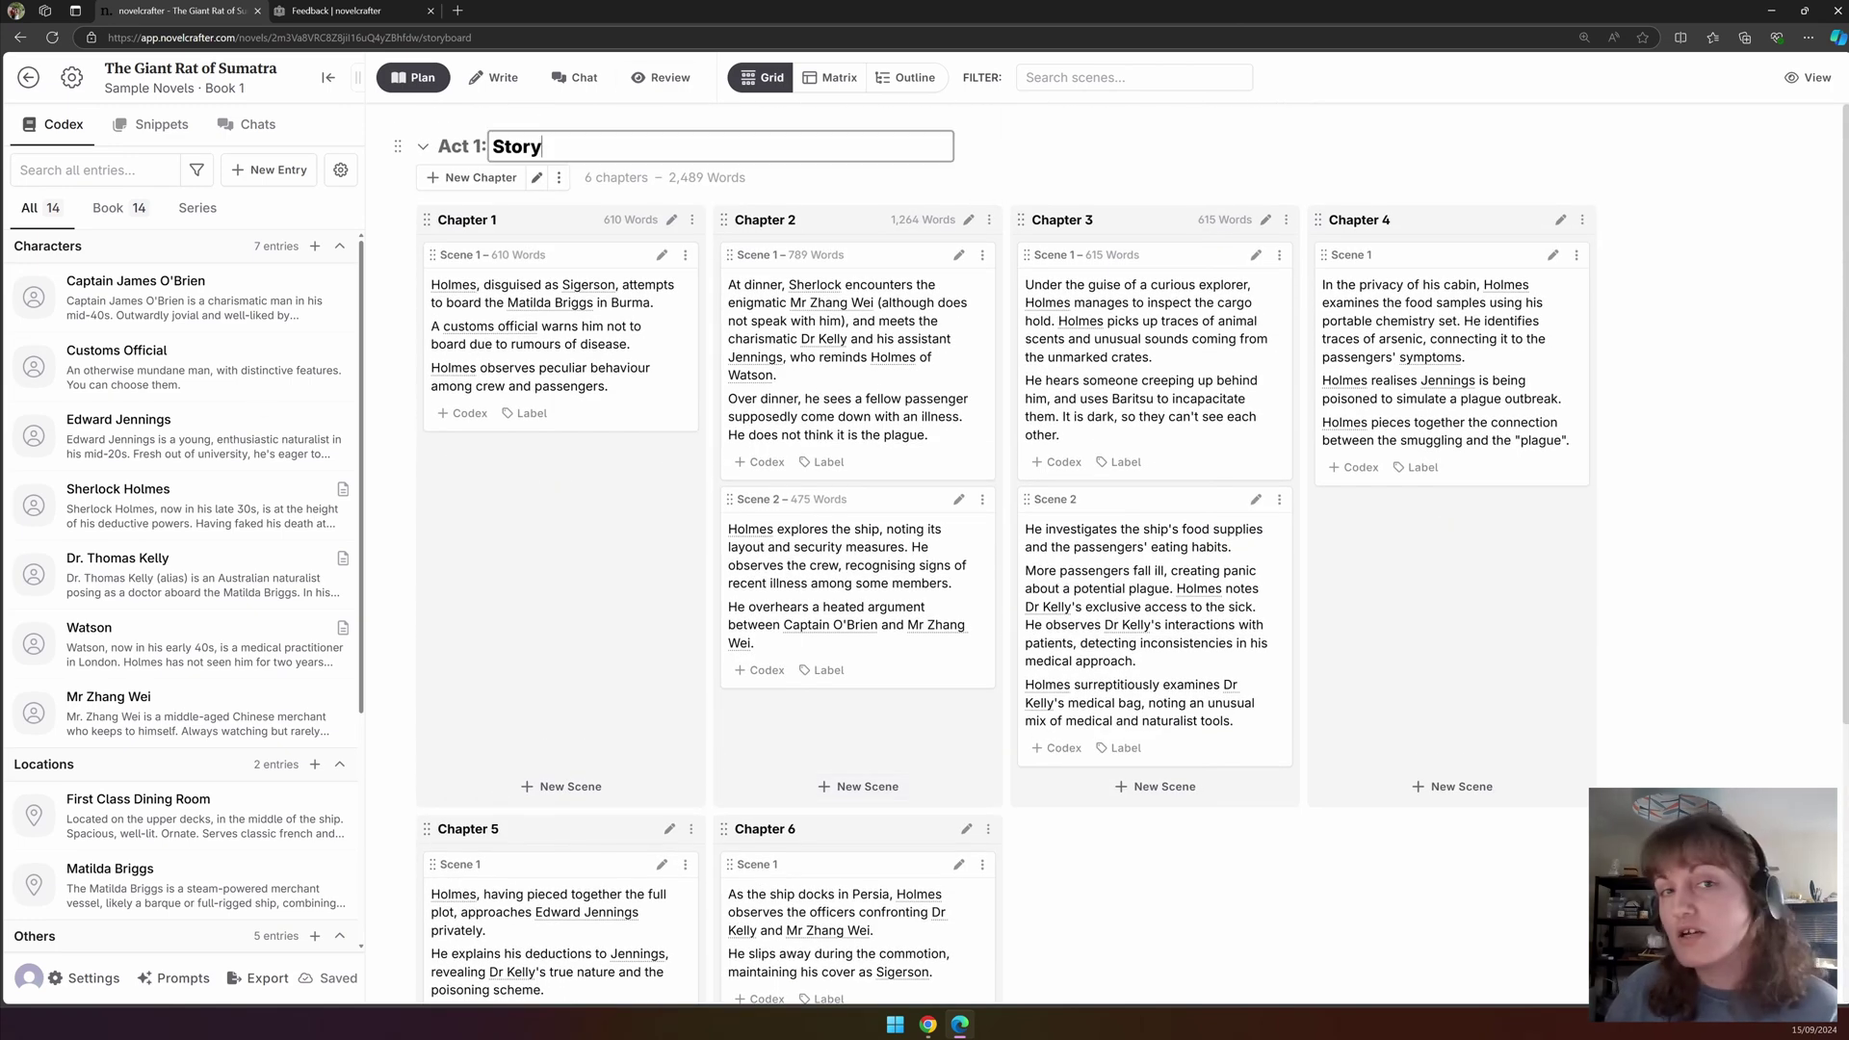
left_click(1081, 162)
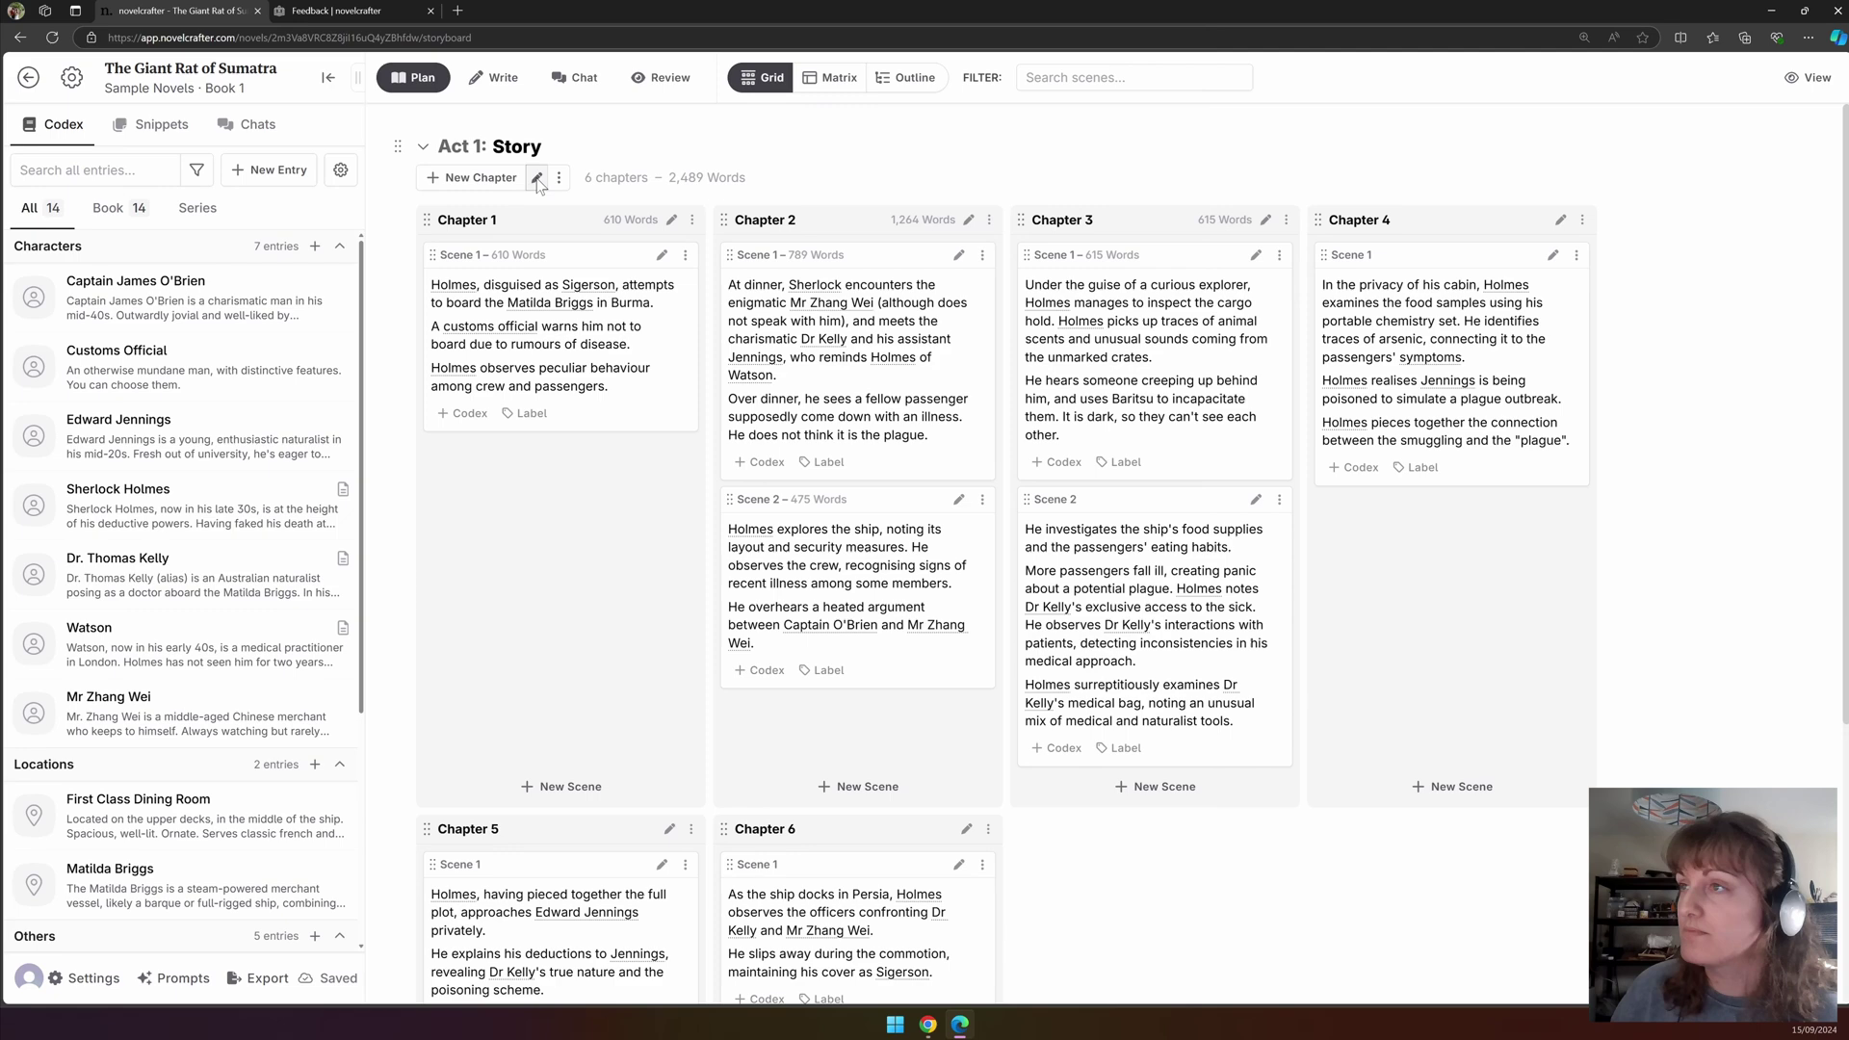
left_click(538, 183)
left_click(771, 81)
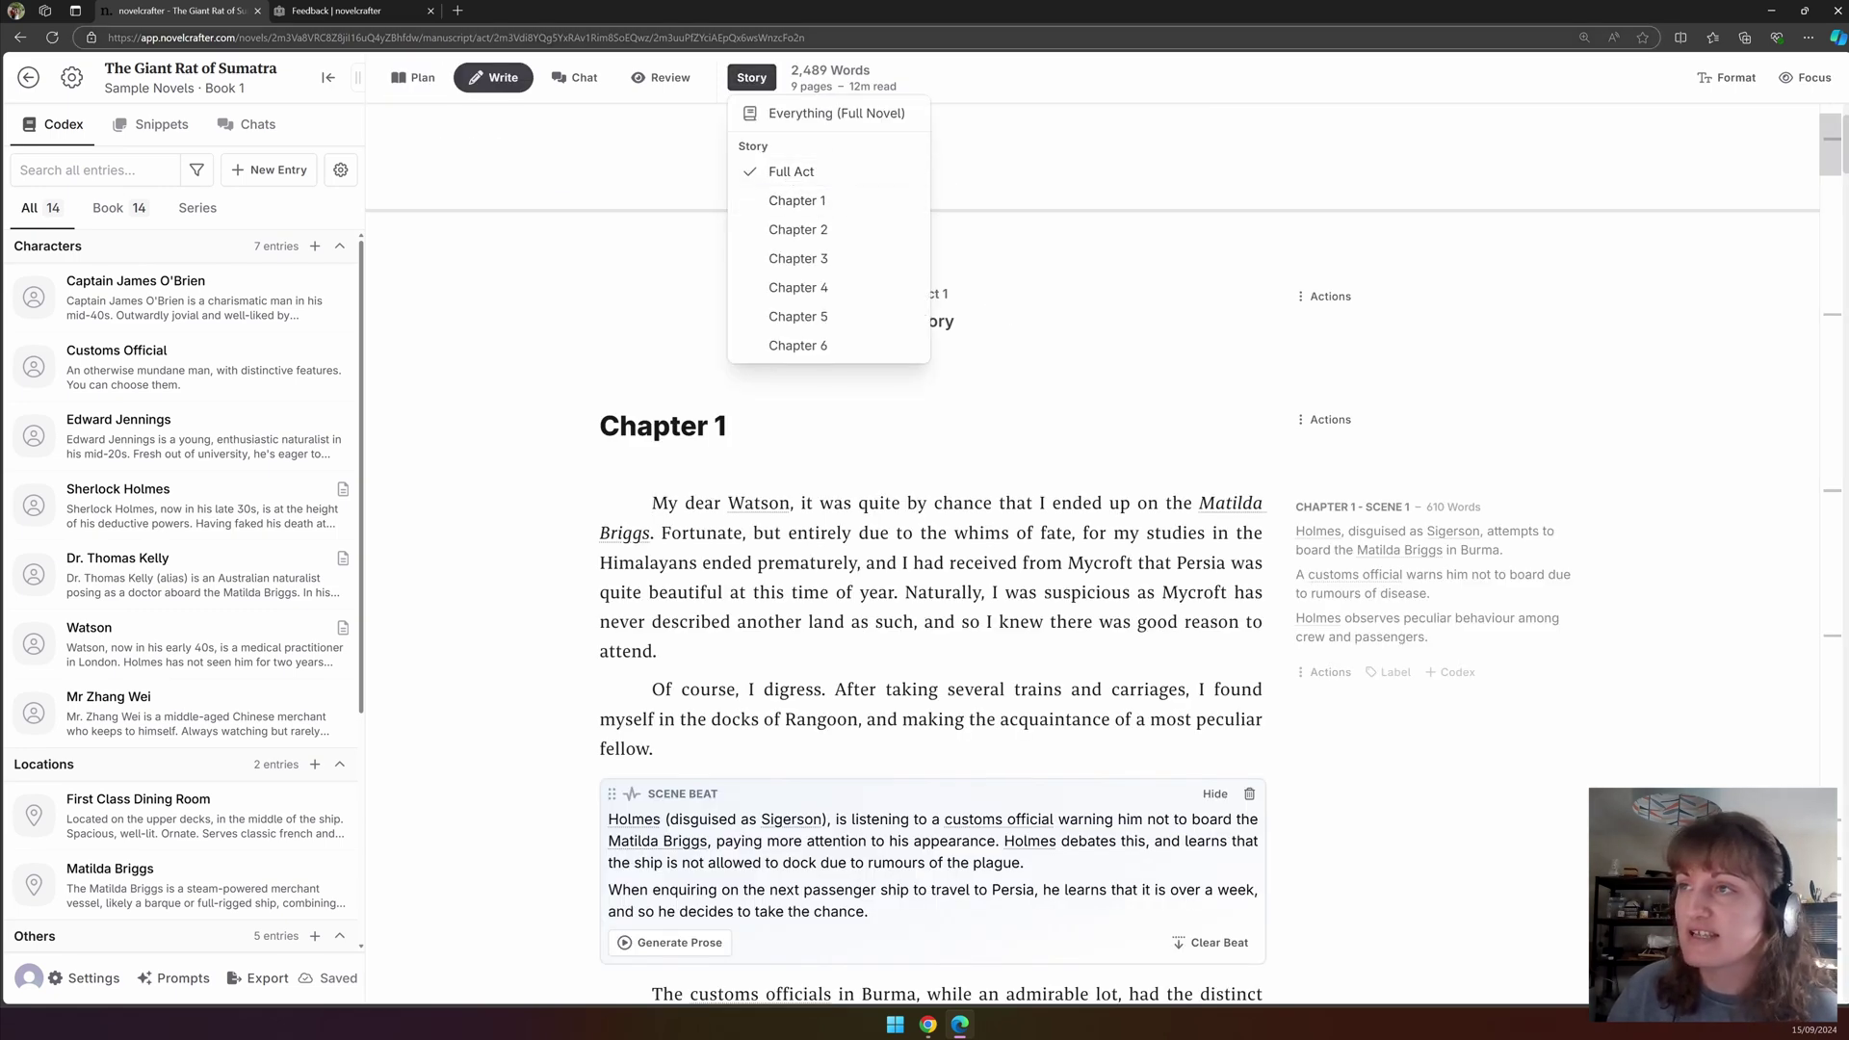
left_click(413, 77)
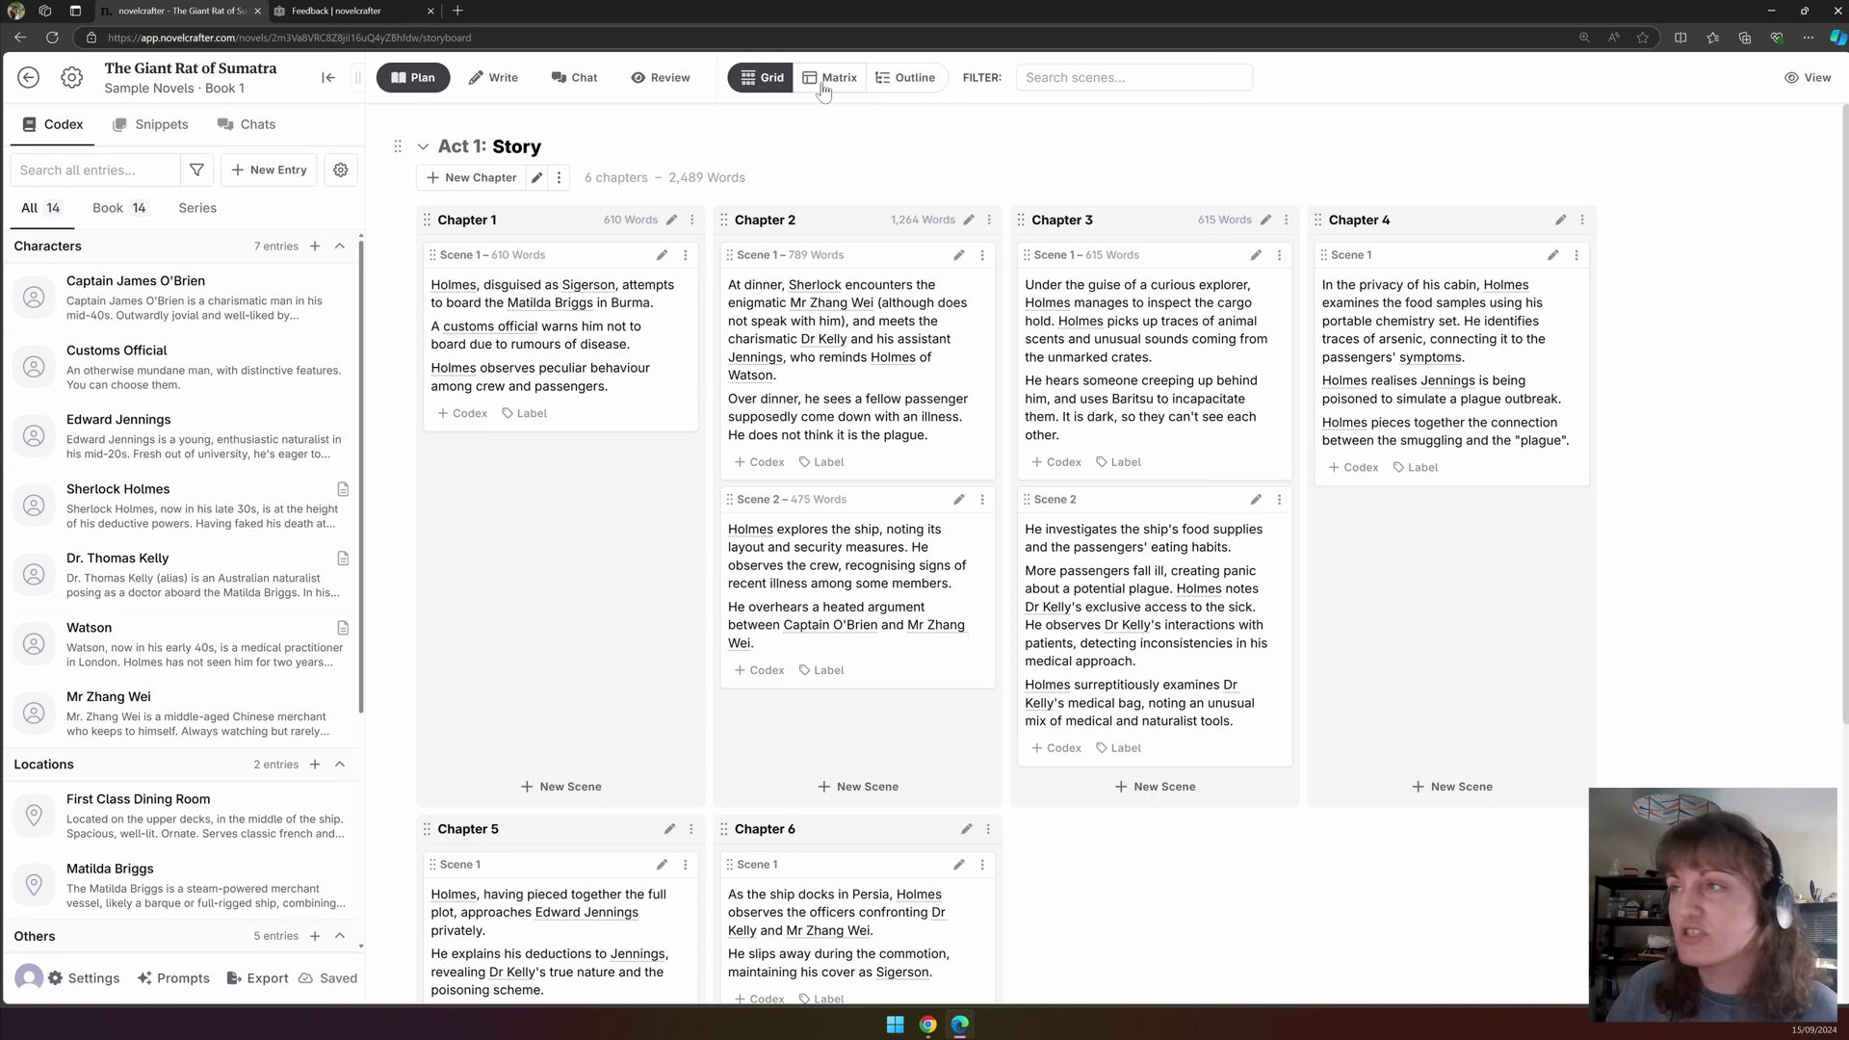
left_click(559, 180)
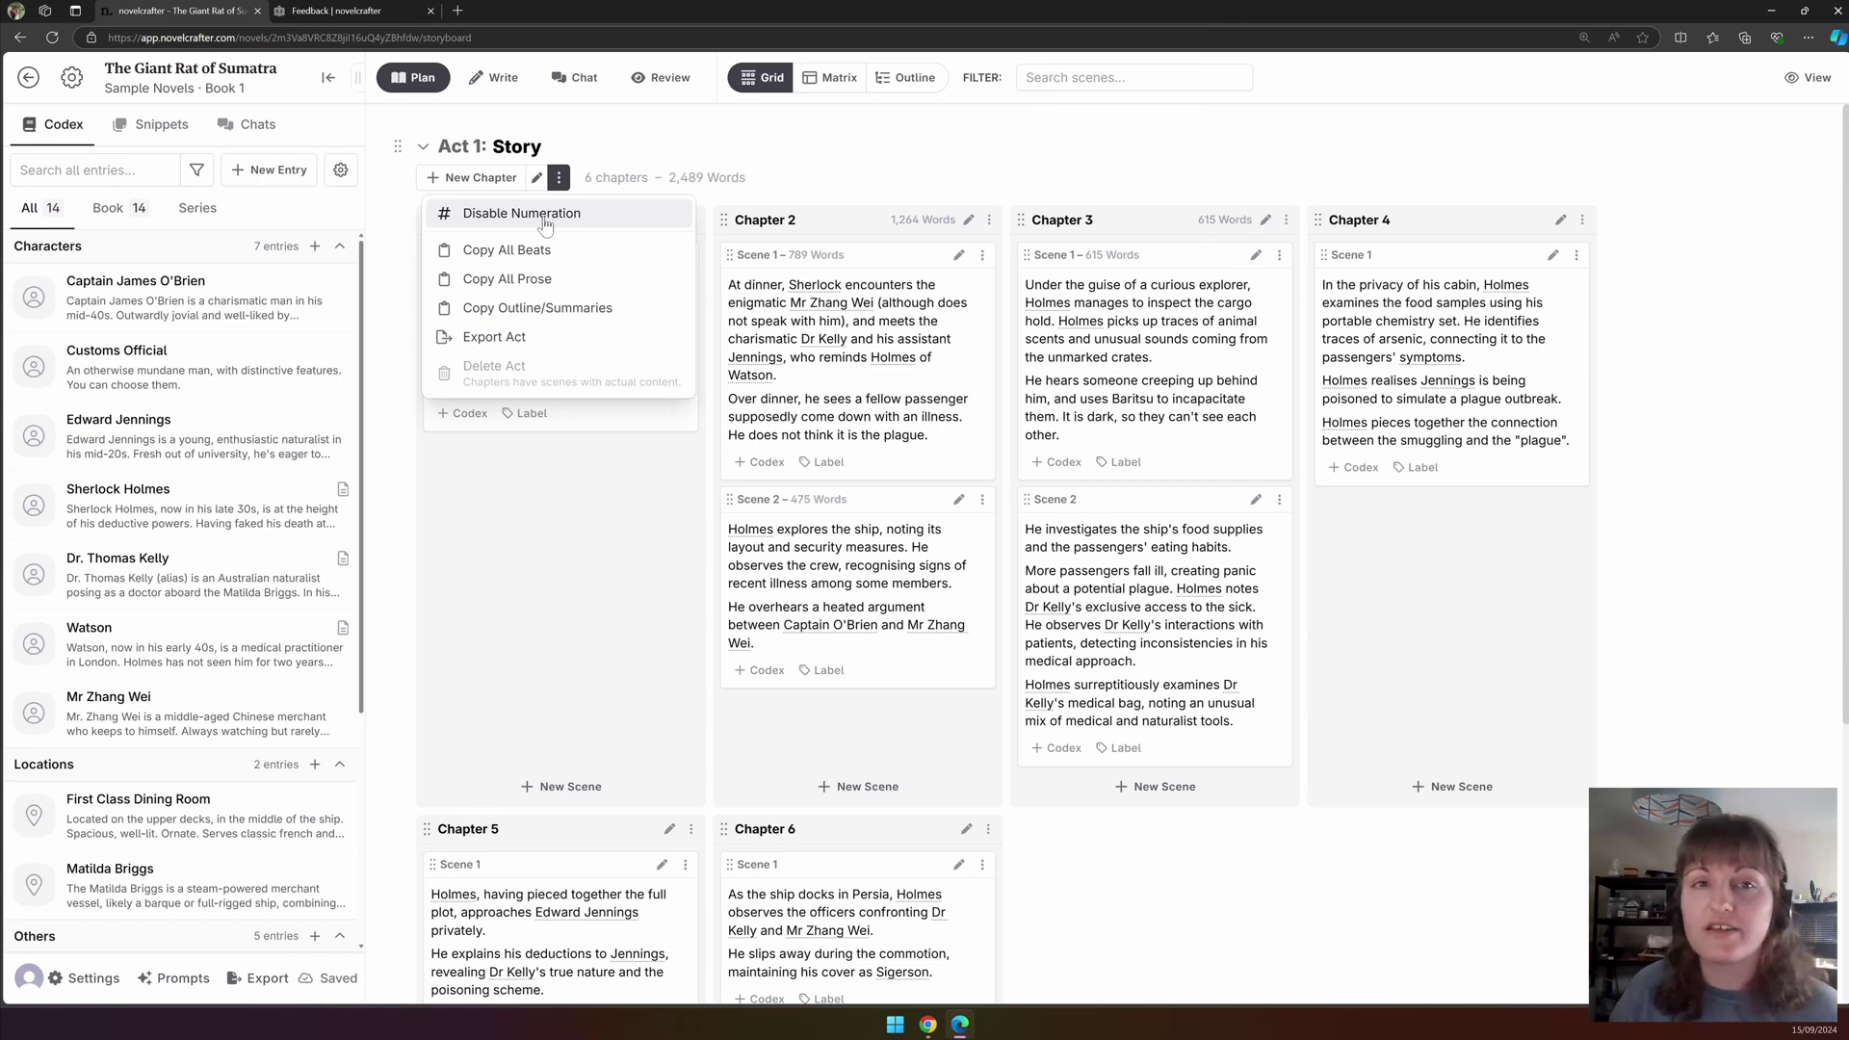
Collapse Act 1 and add two empty acts, Act 2 and Act 3.
left_click(377, 316)
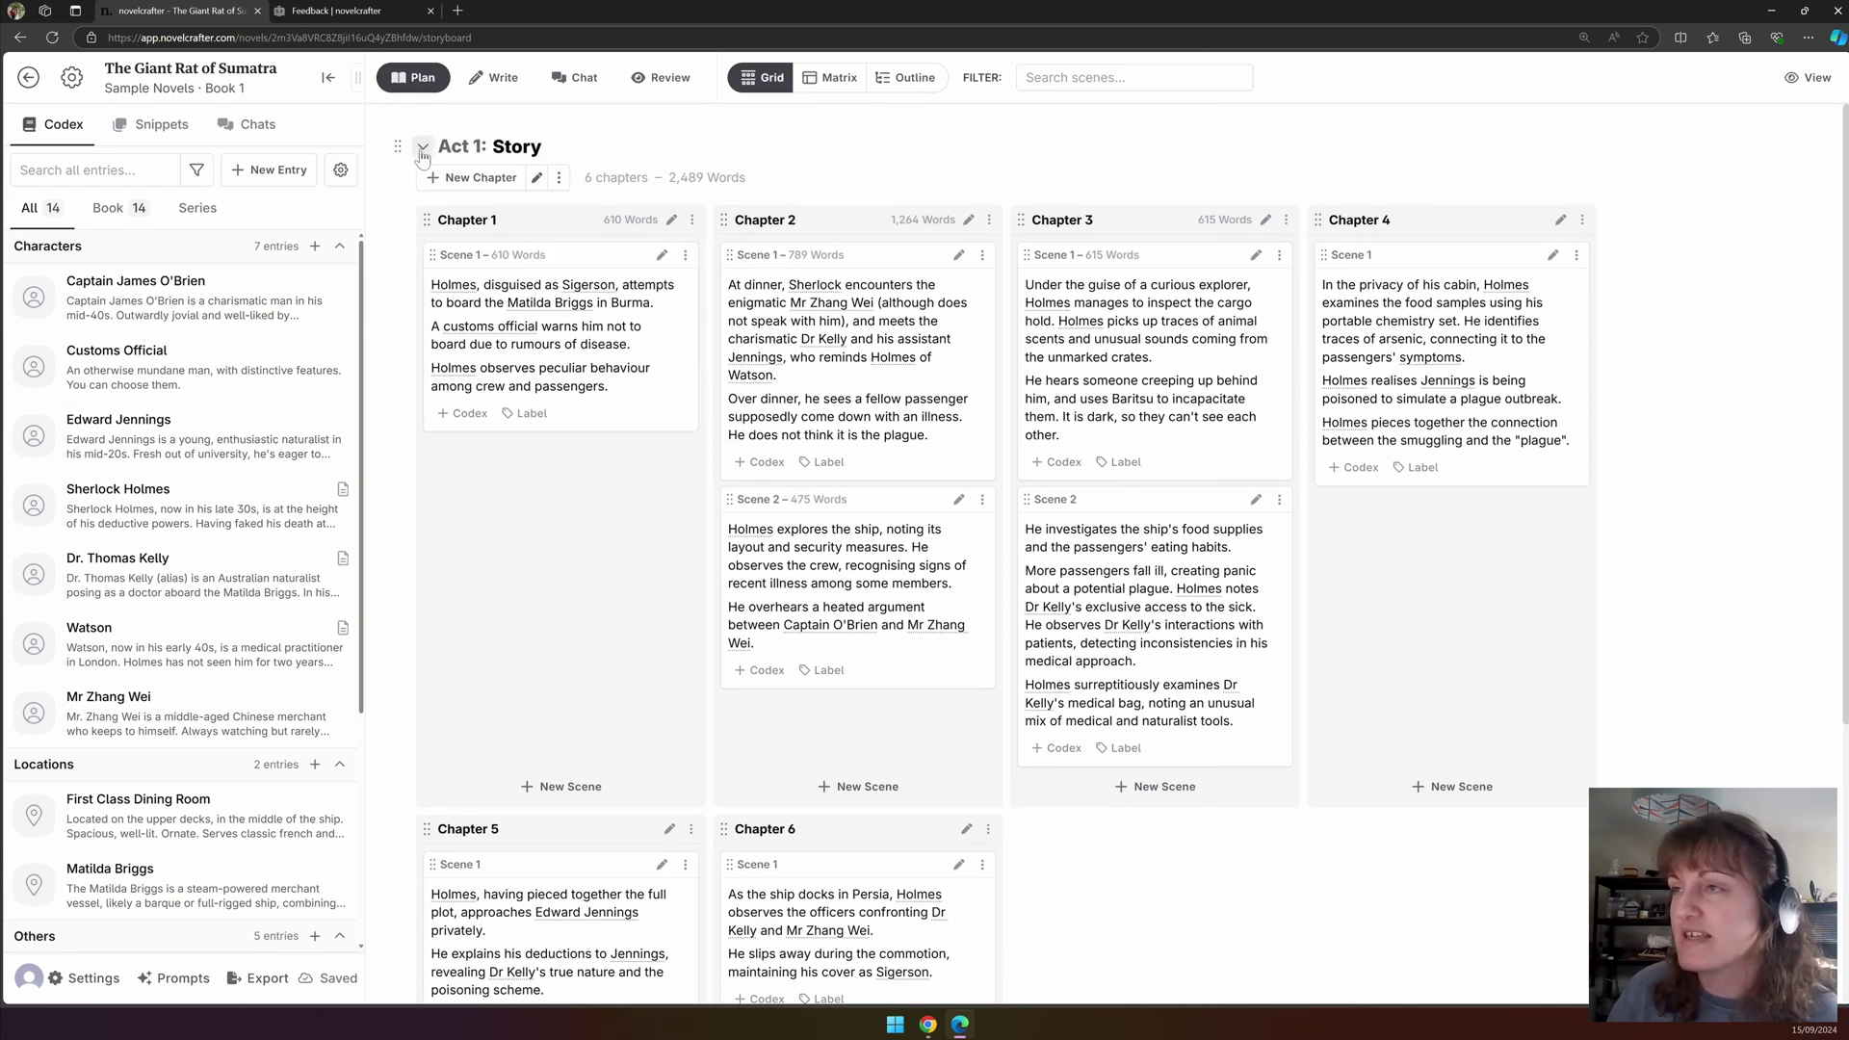
left_click(424, 147)
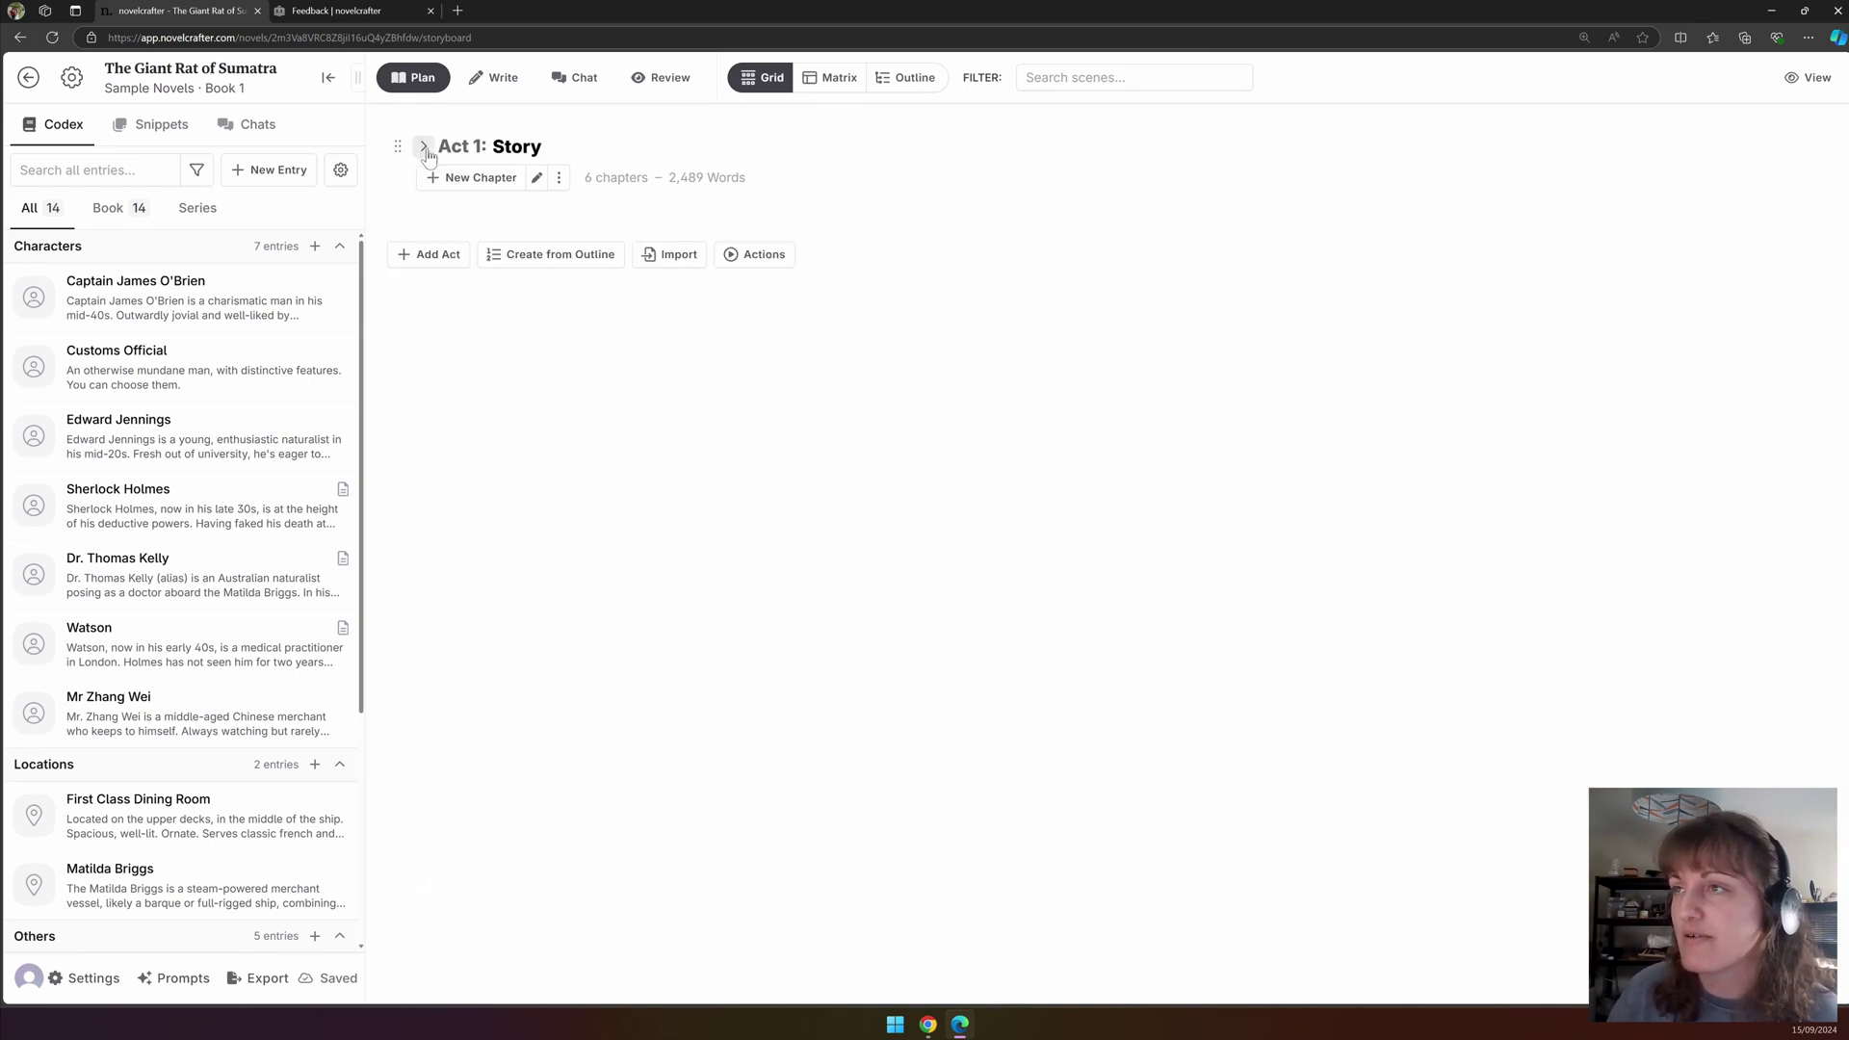
left_click(428, 256)
left_click(431, 390)
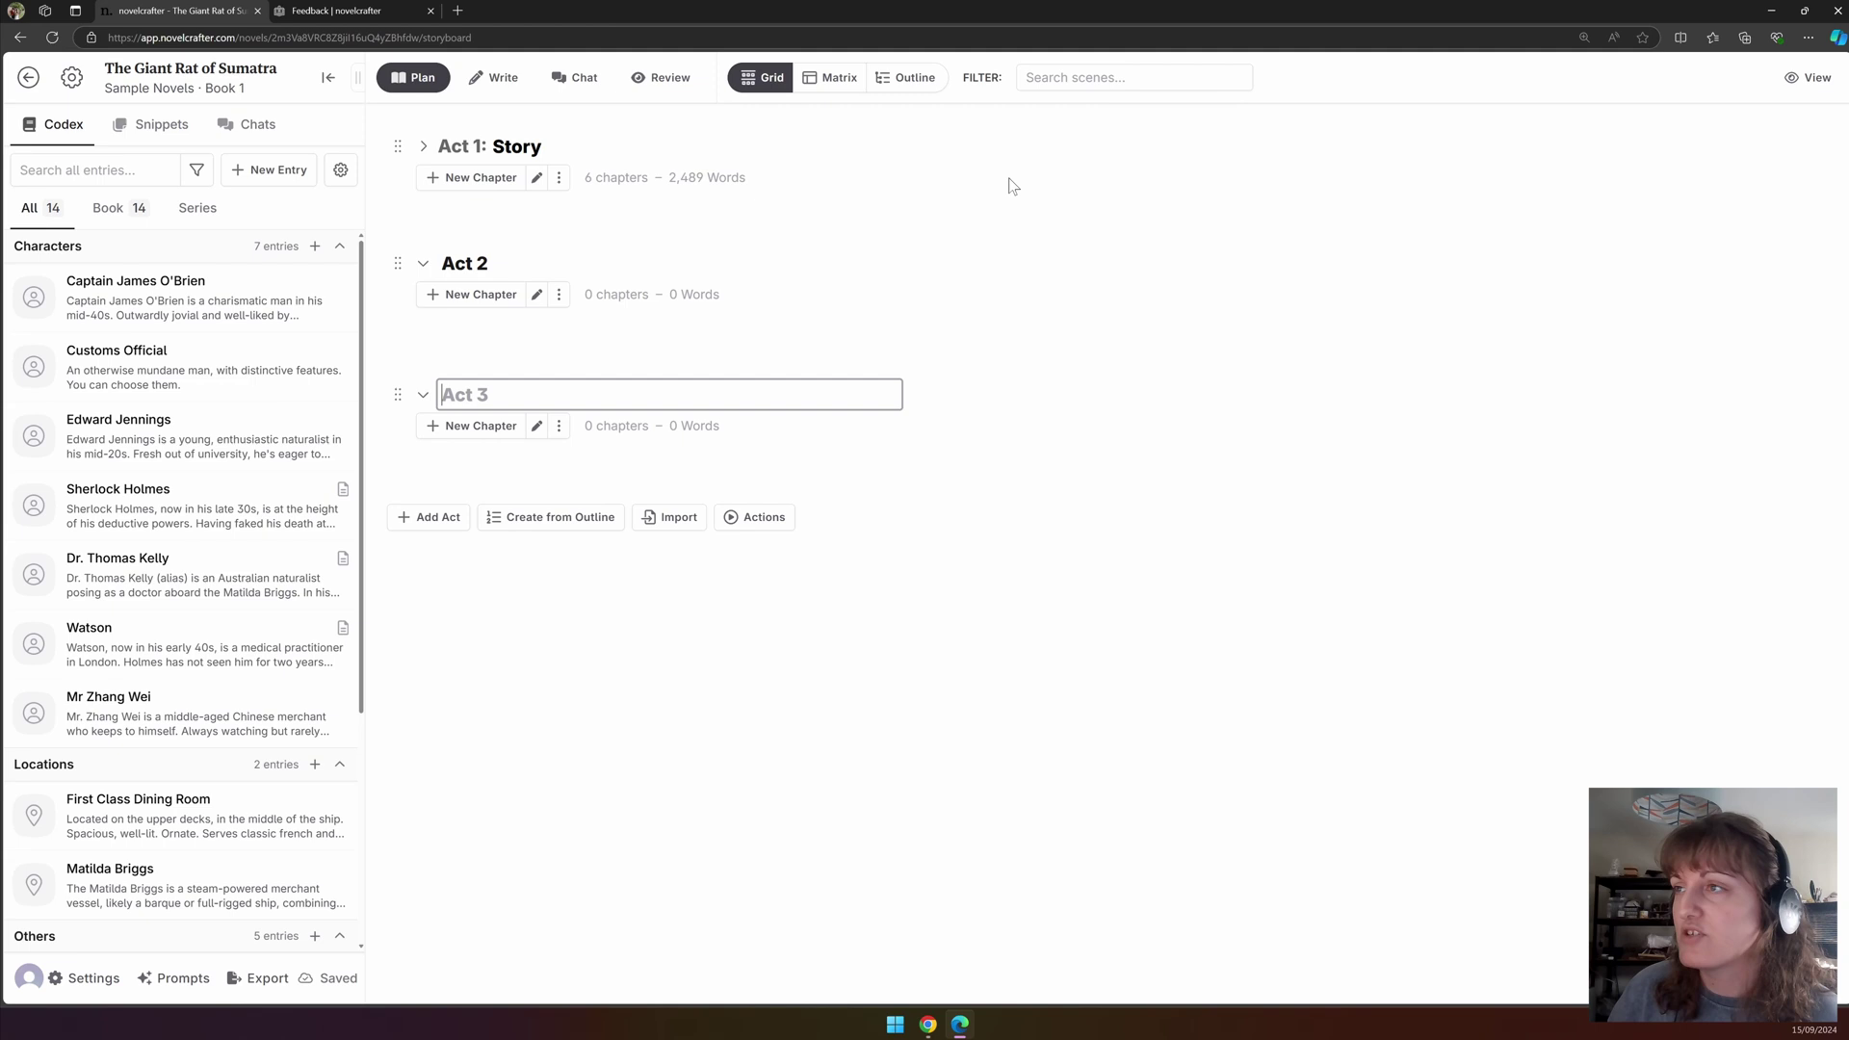
Toggle act numbering off and back on, then expand Act 1 again.
left_click(558, 177)
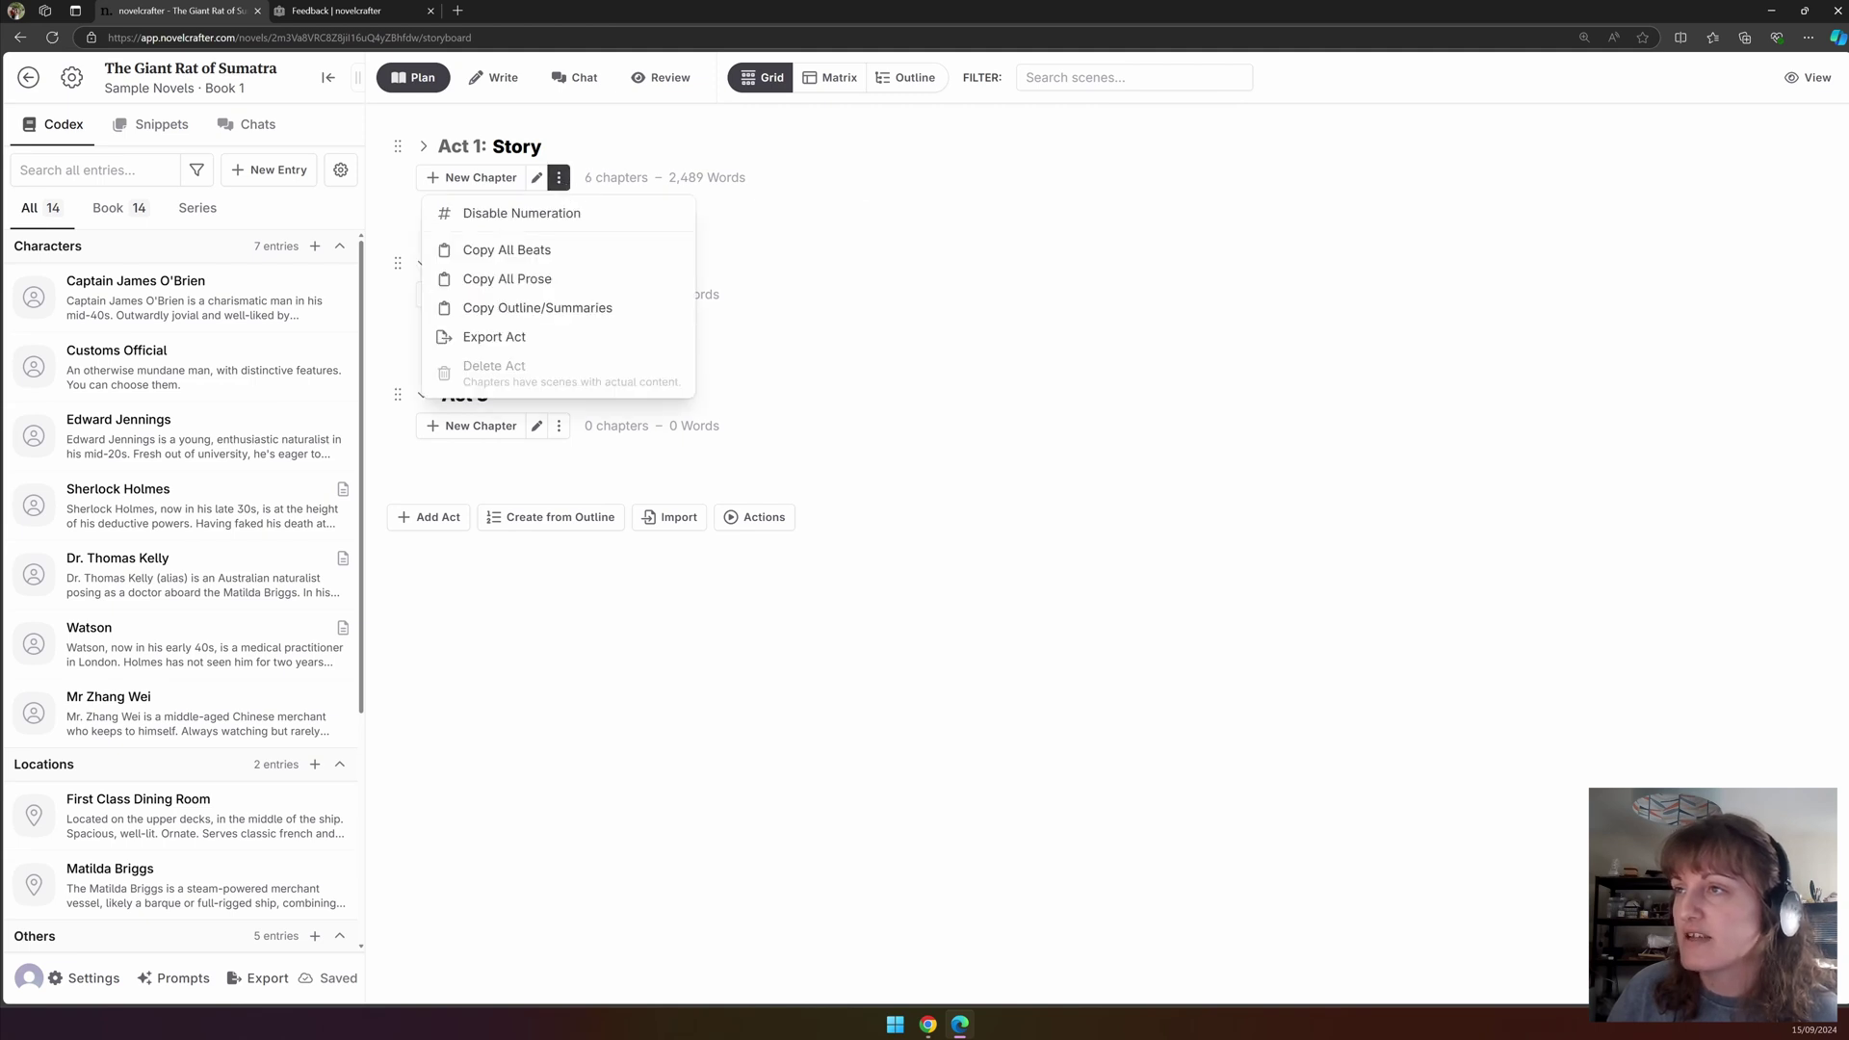
left_click(536, 177)
left_click(990, 188)
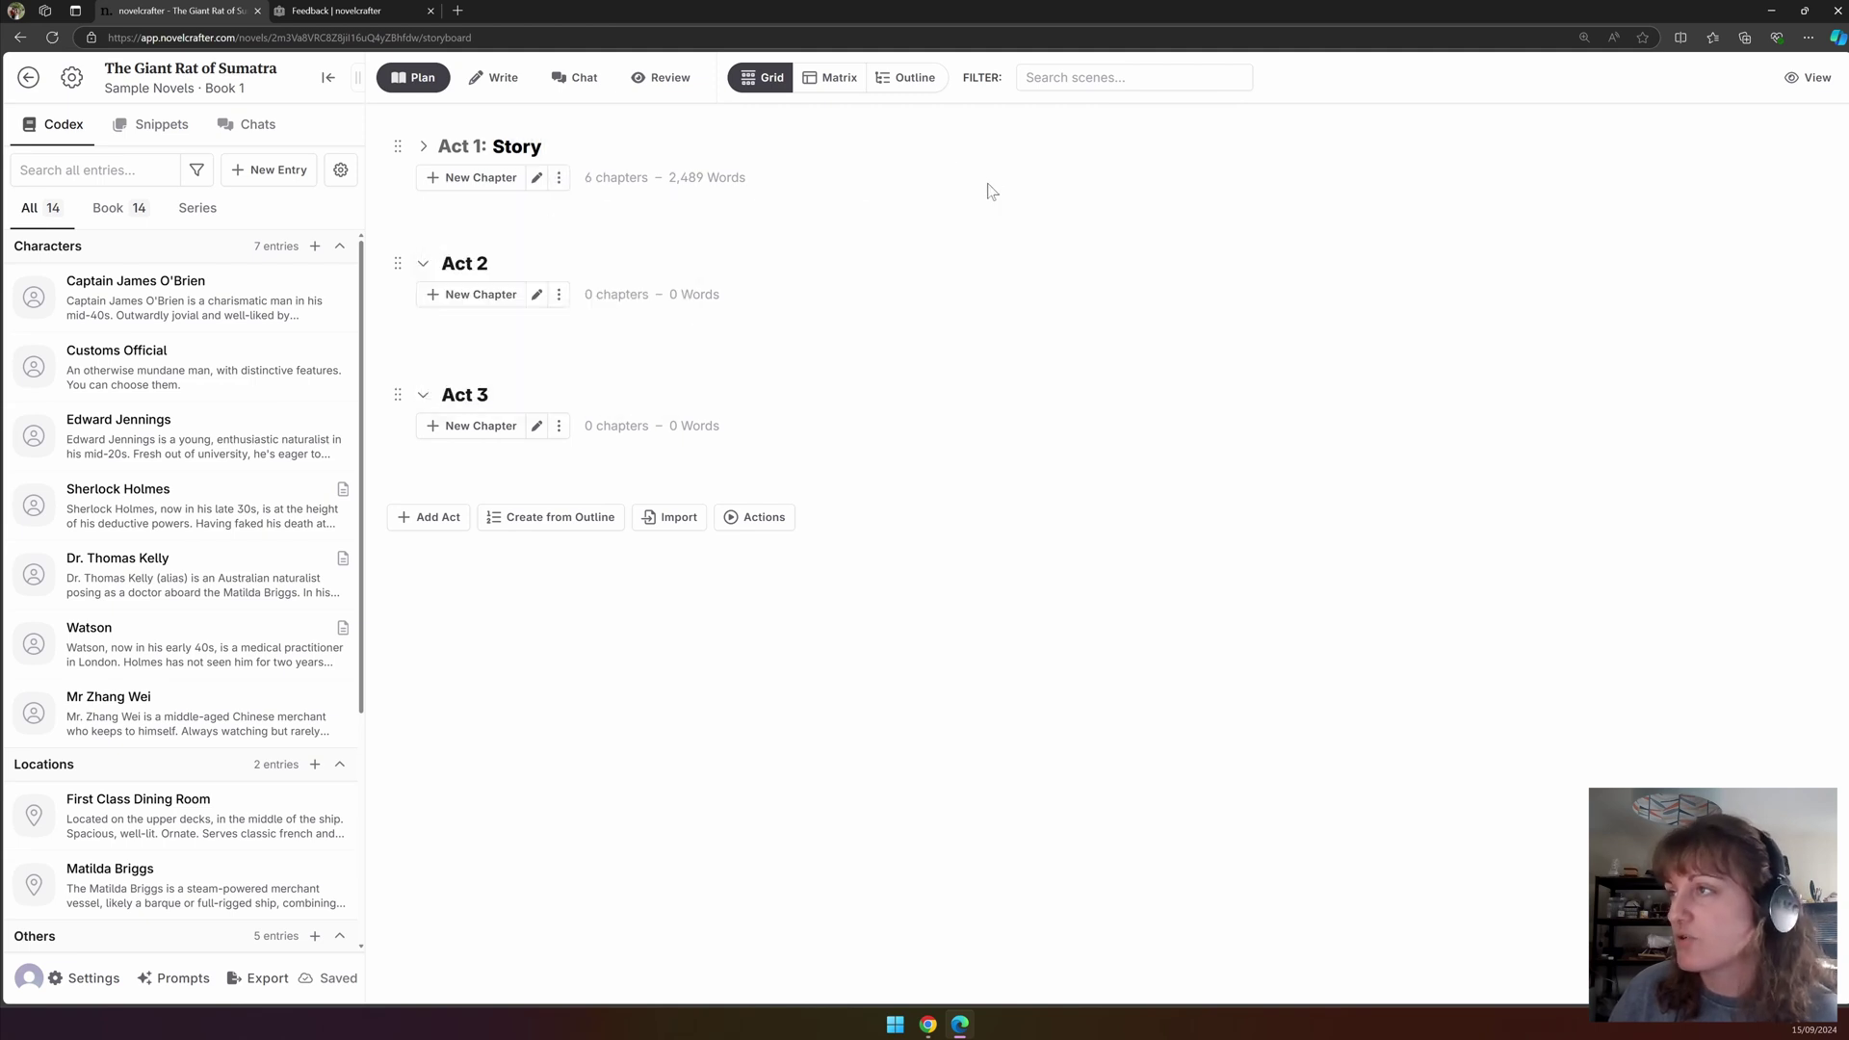
left_click(559, 177)
left_click(578, 216)
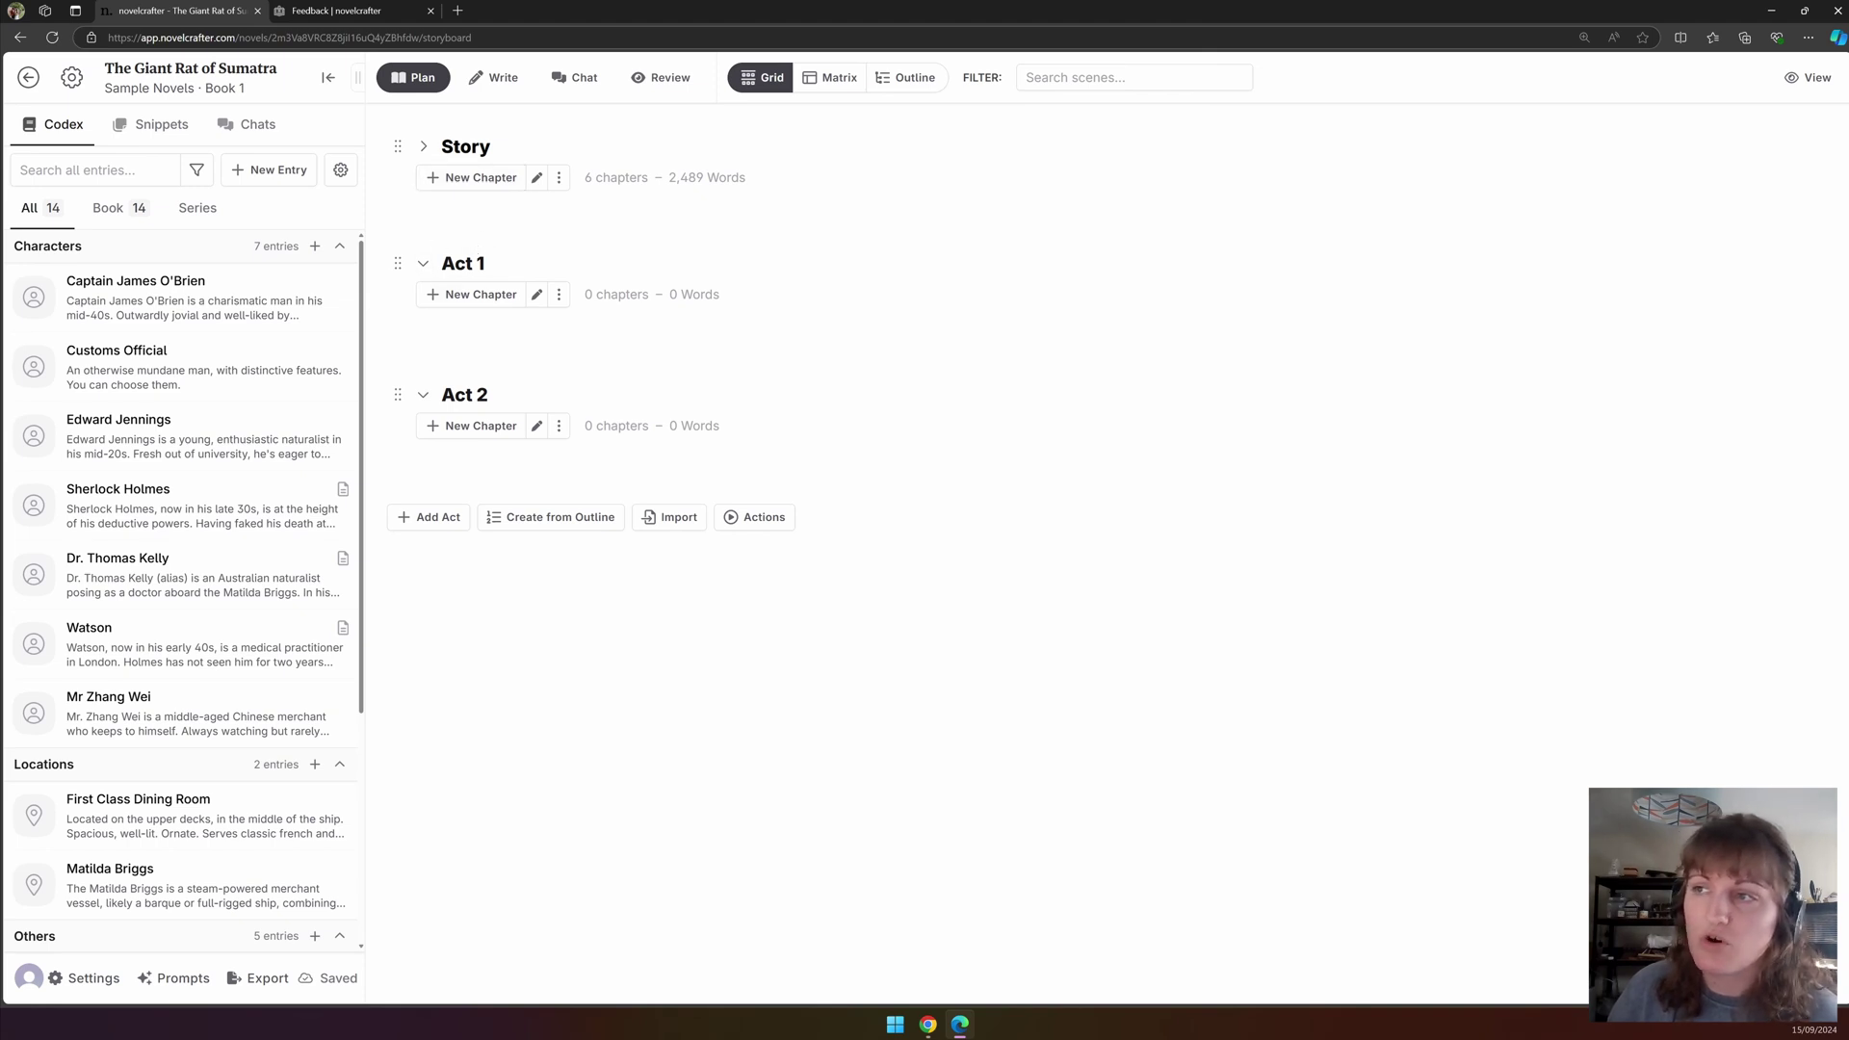
left_click(559, 177)
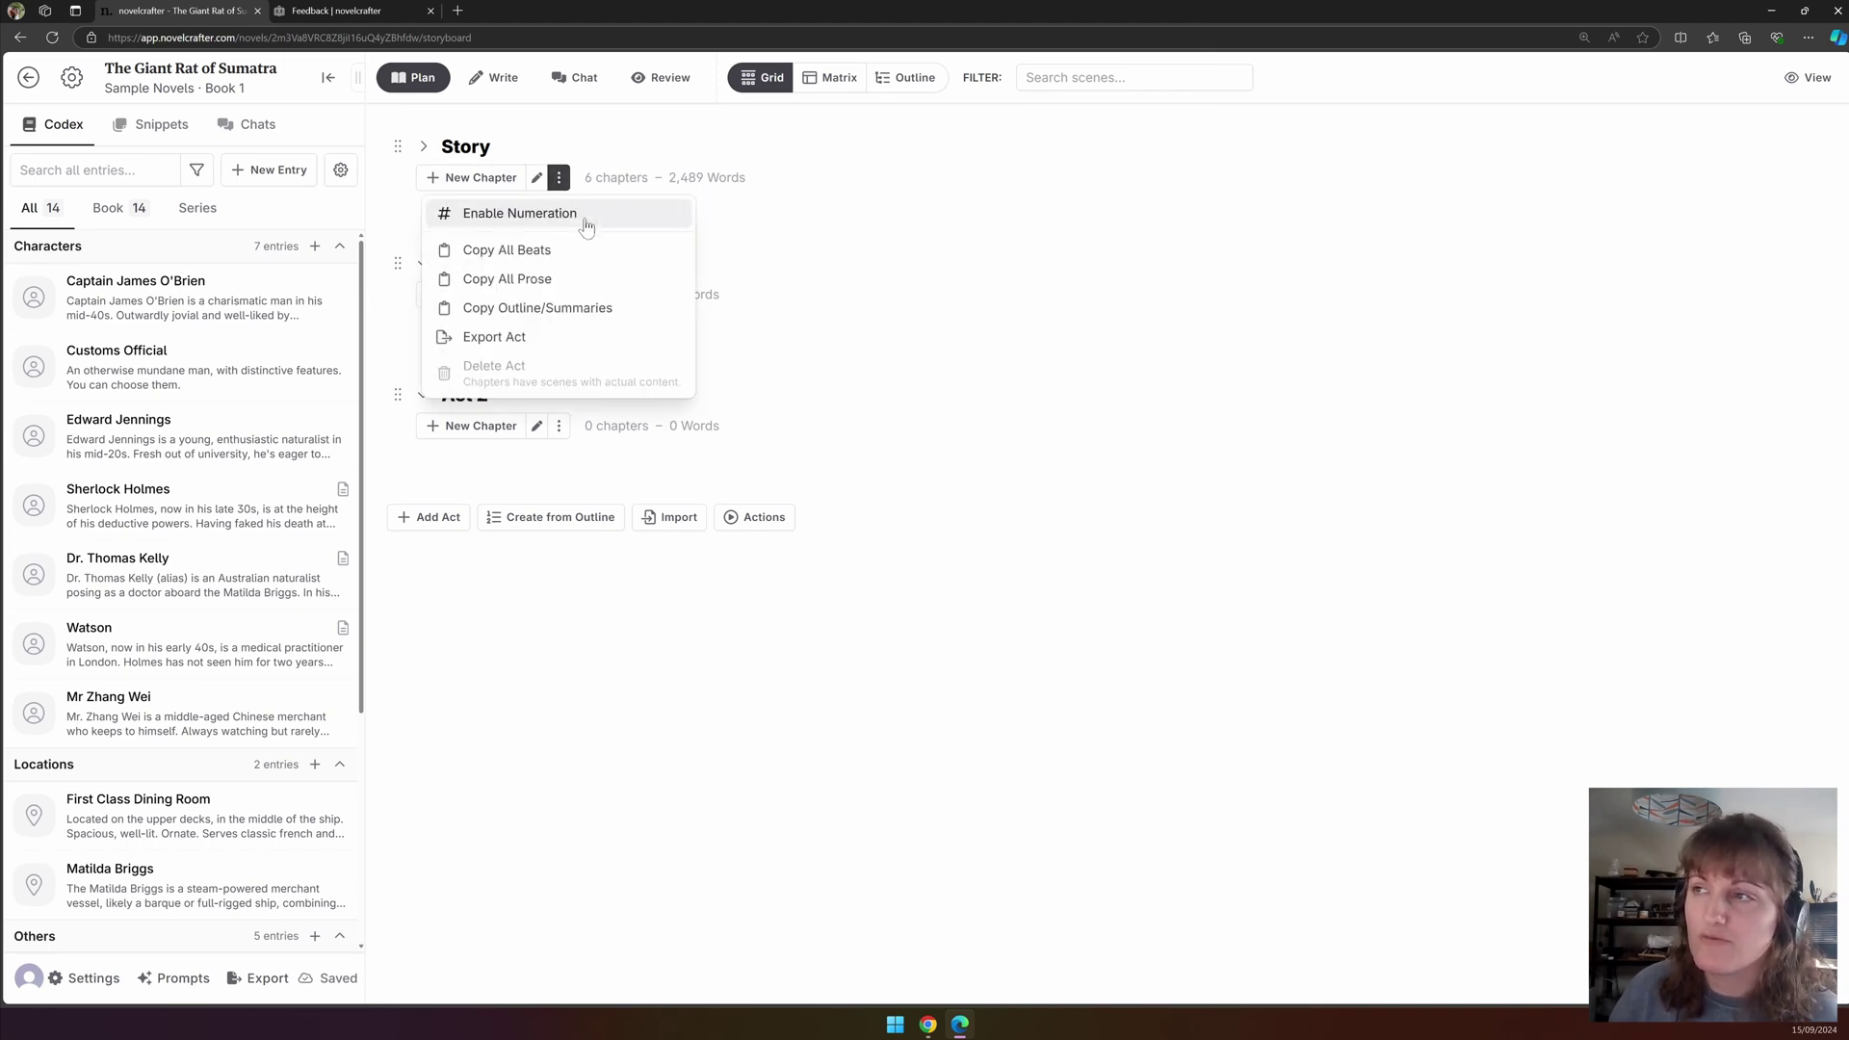
left_click(577, 216)
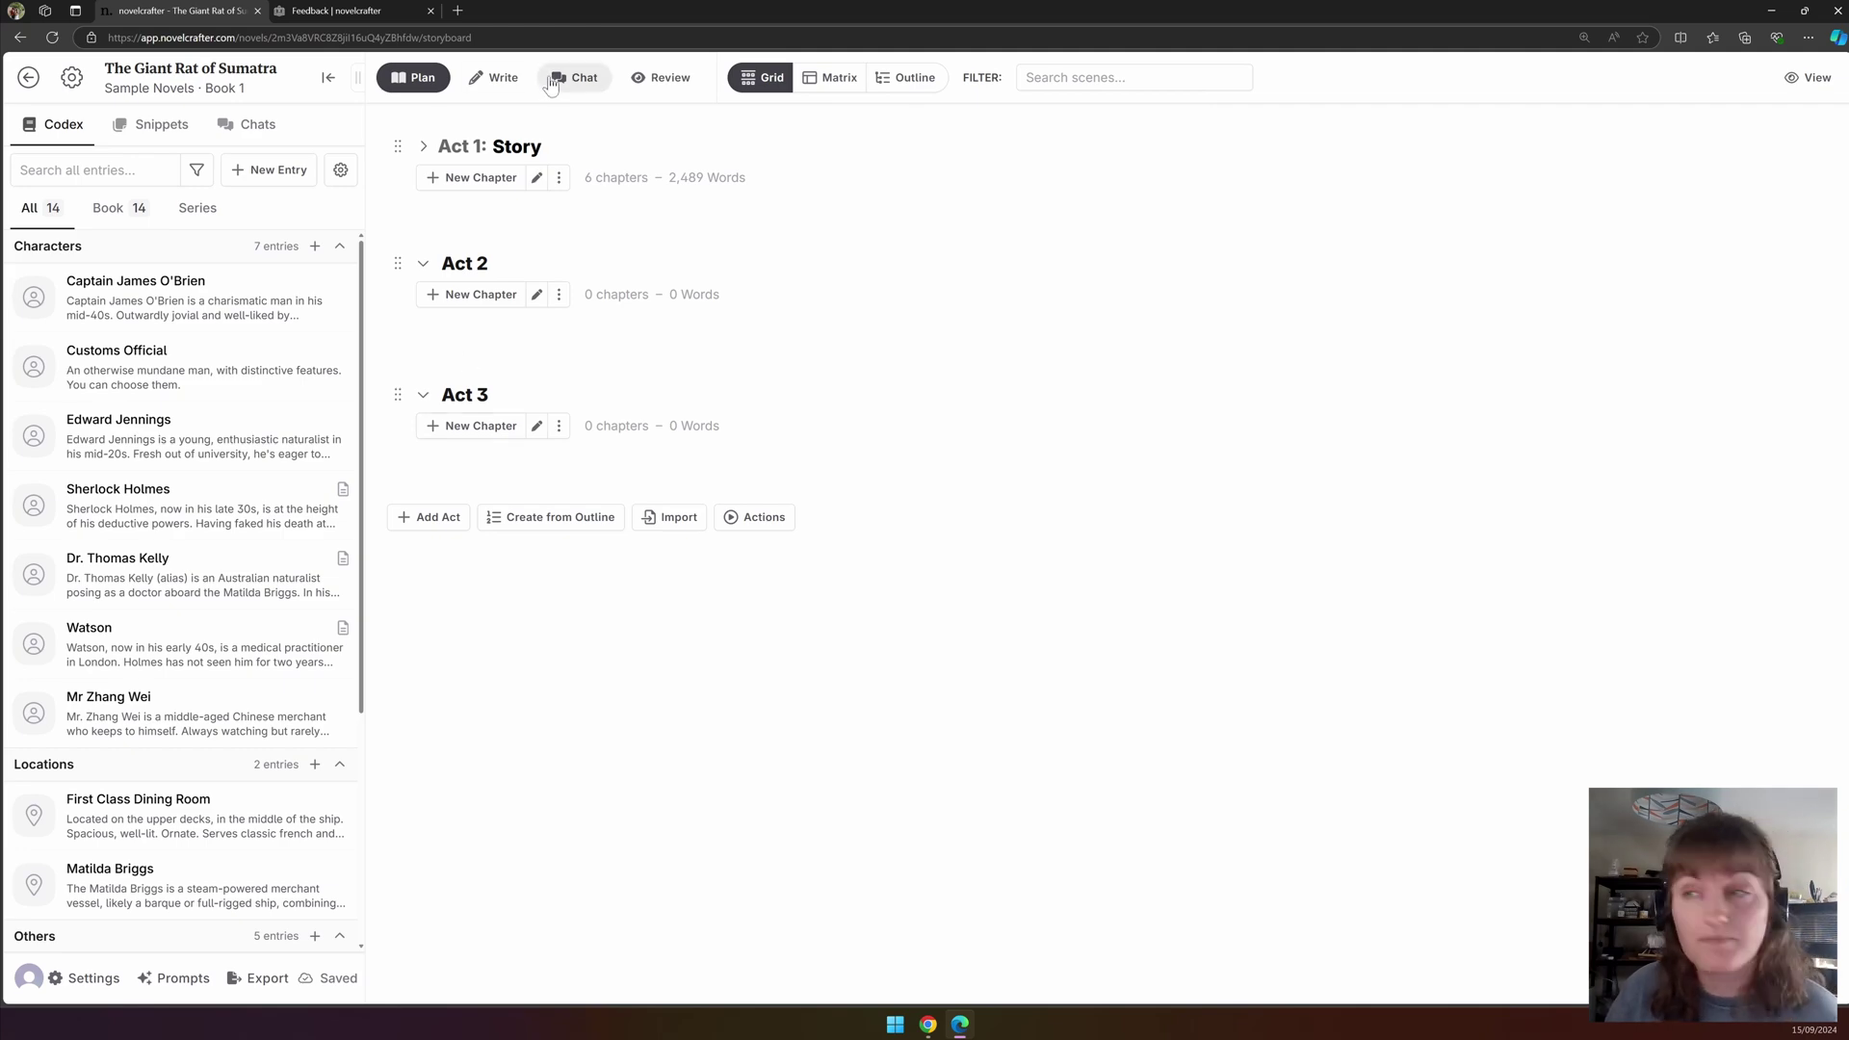
left_click(423, 145)
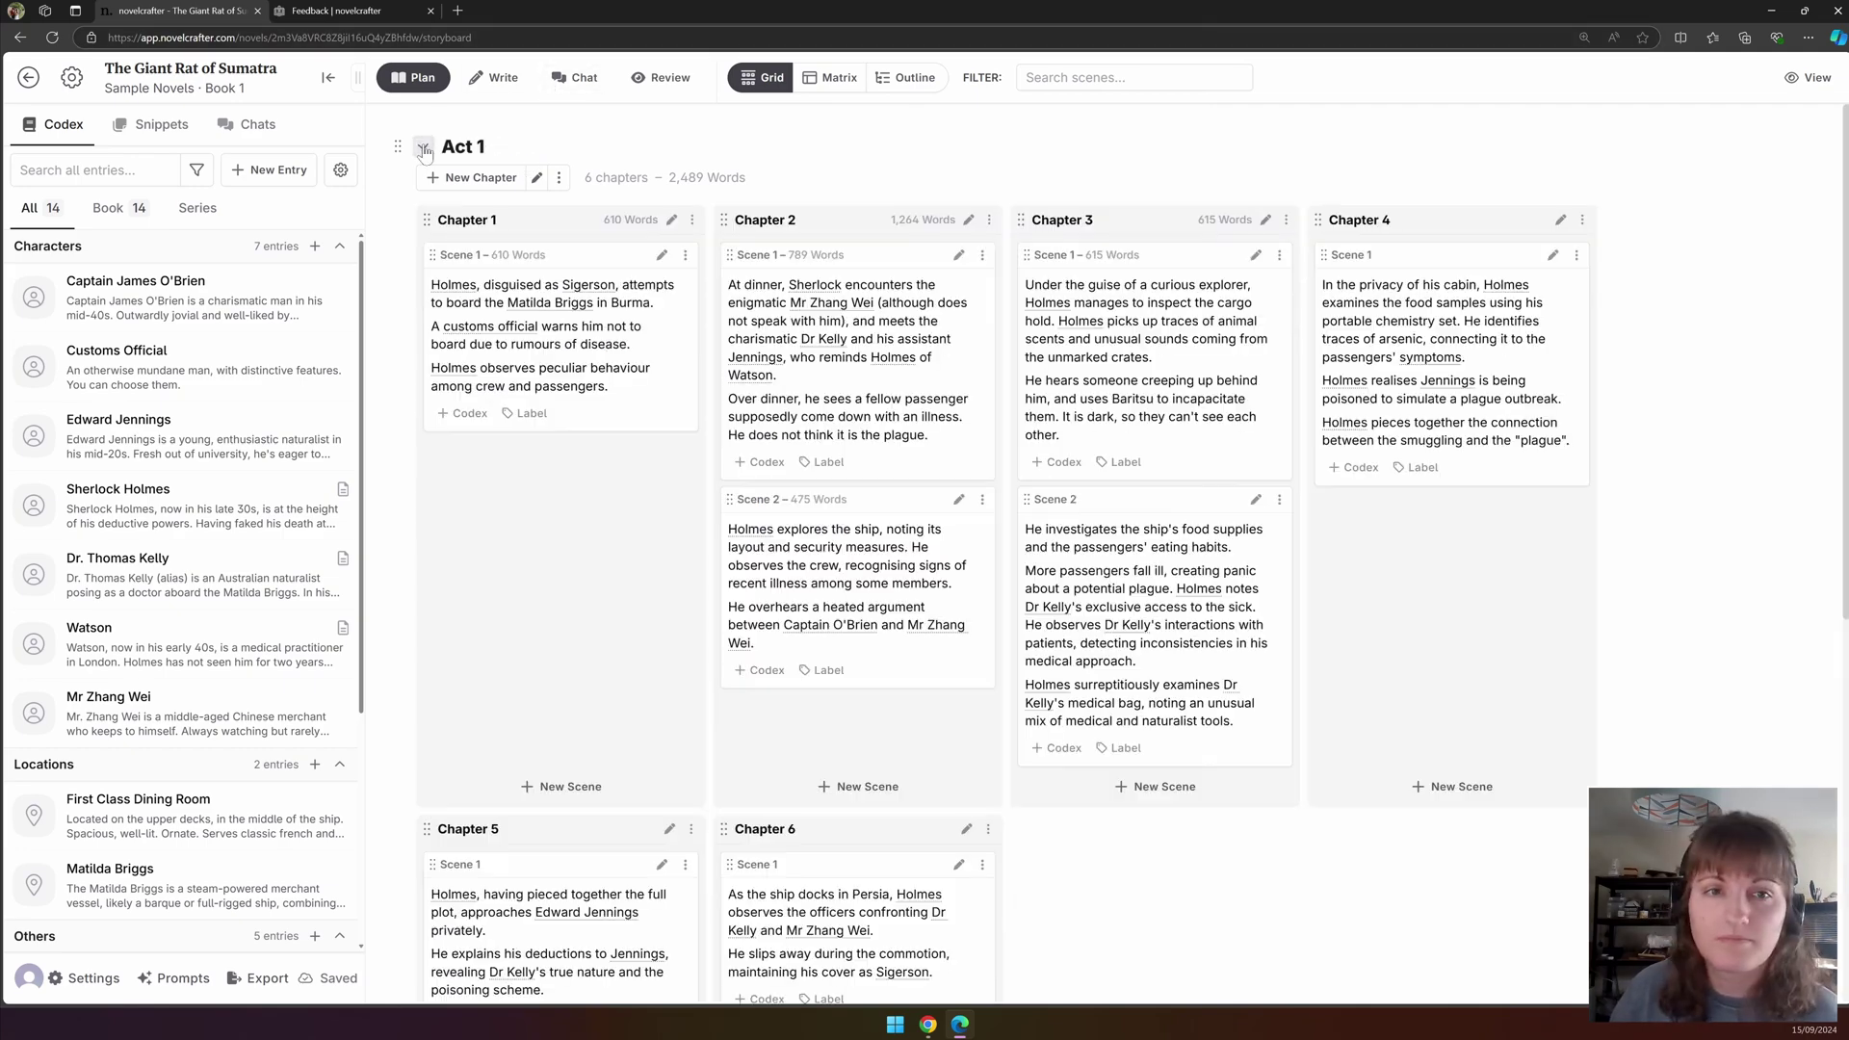
left_click(560, 181)
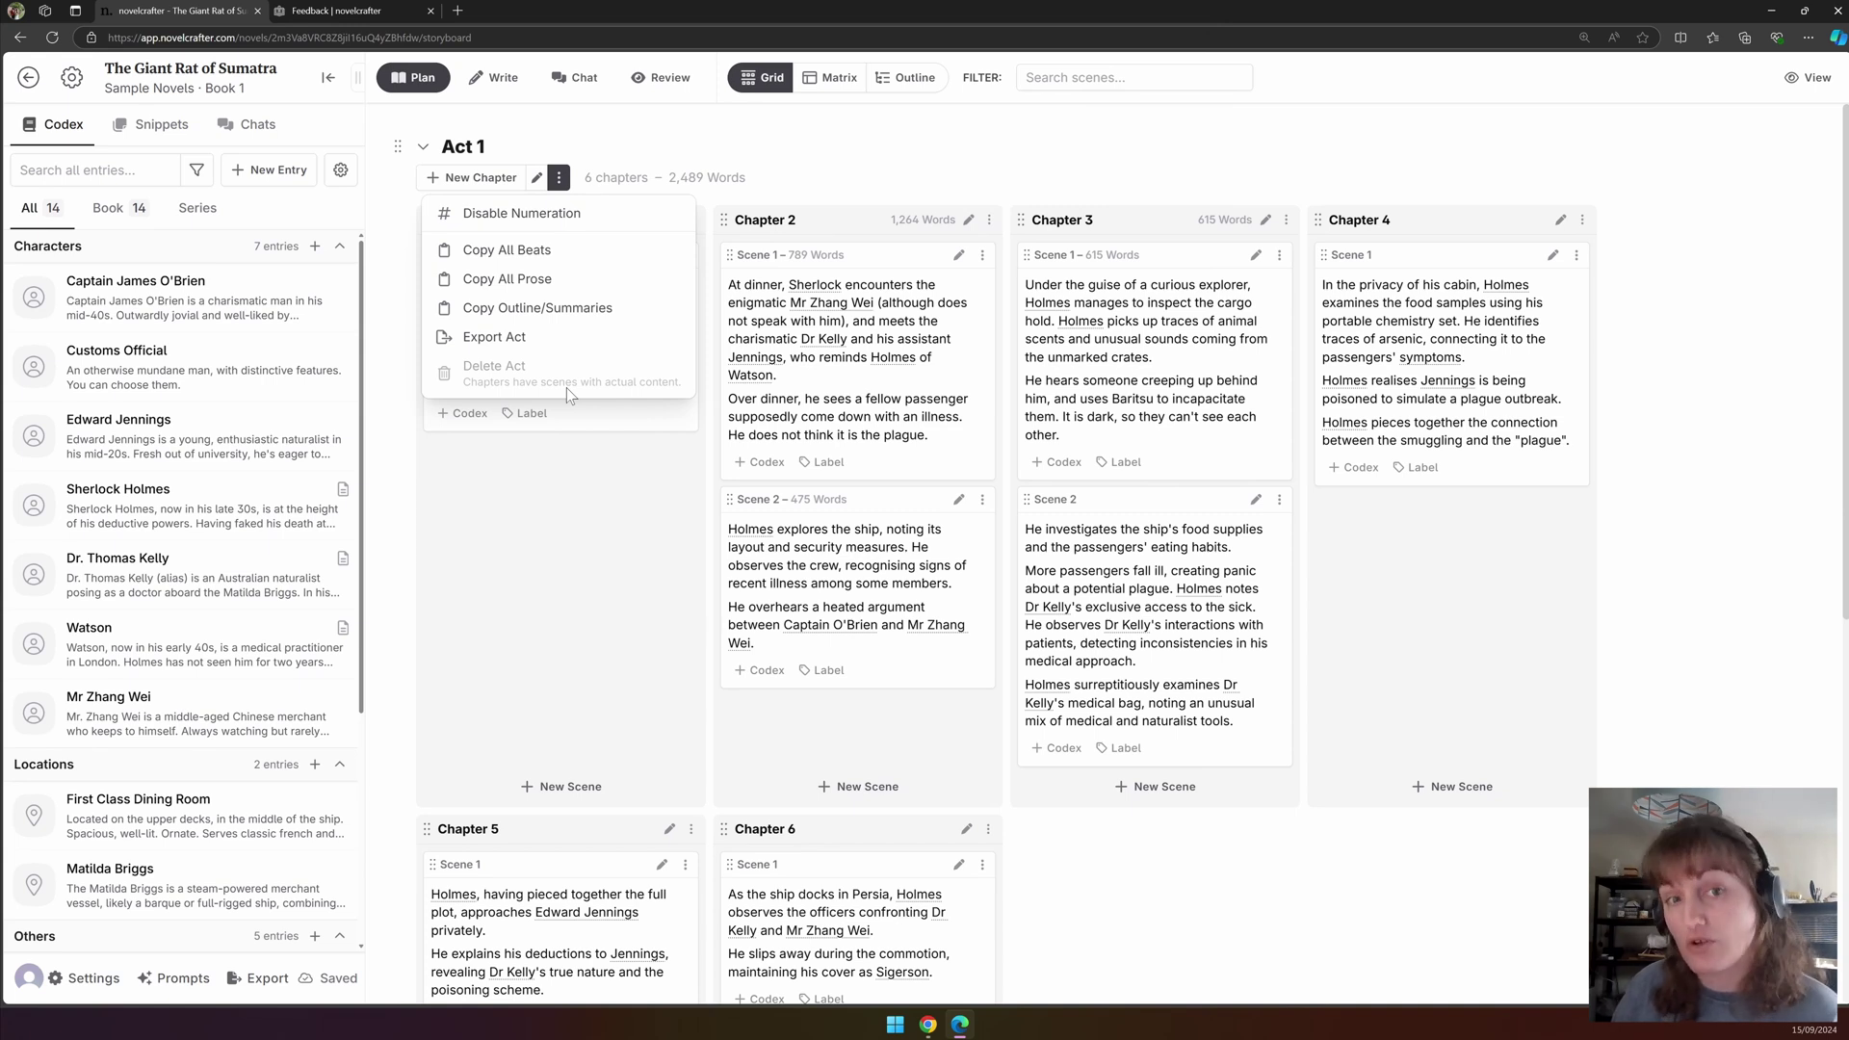
left_click(517, 536)
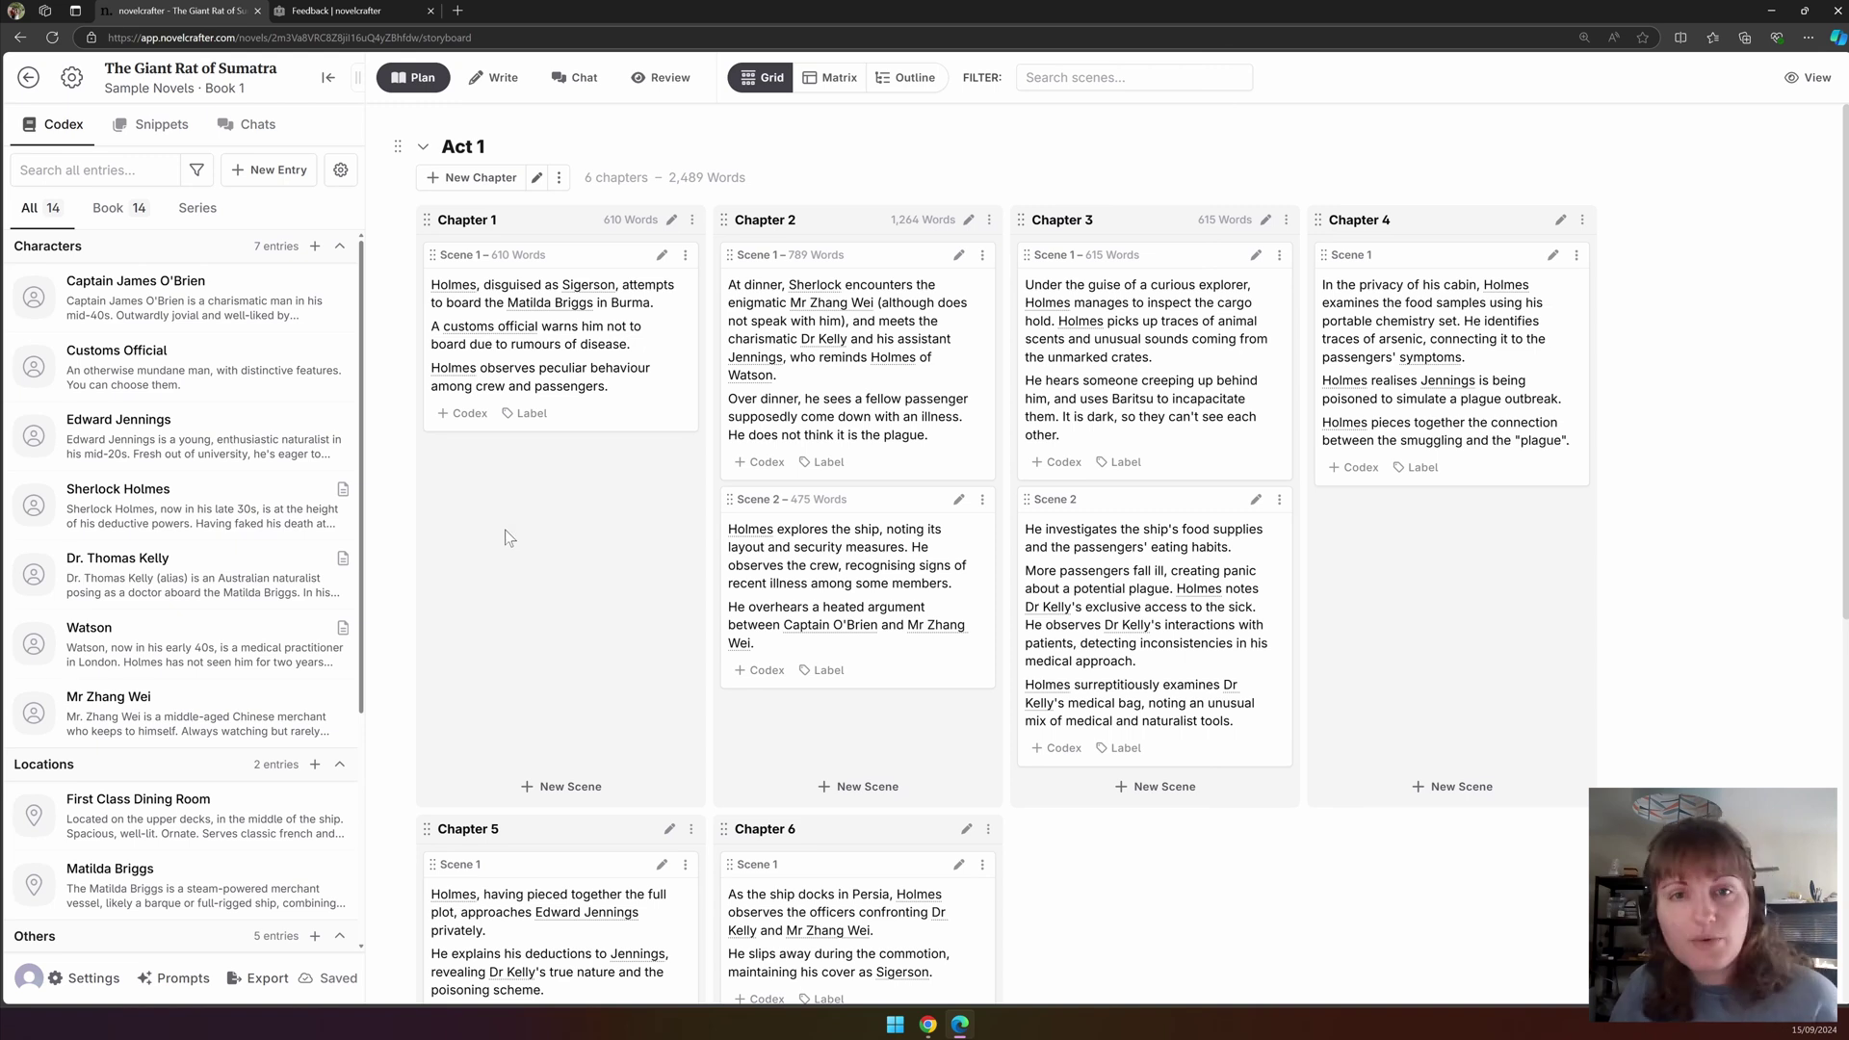
left_click(495, 221)
type("Prolo")
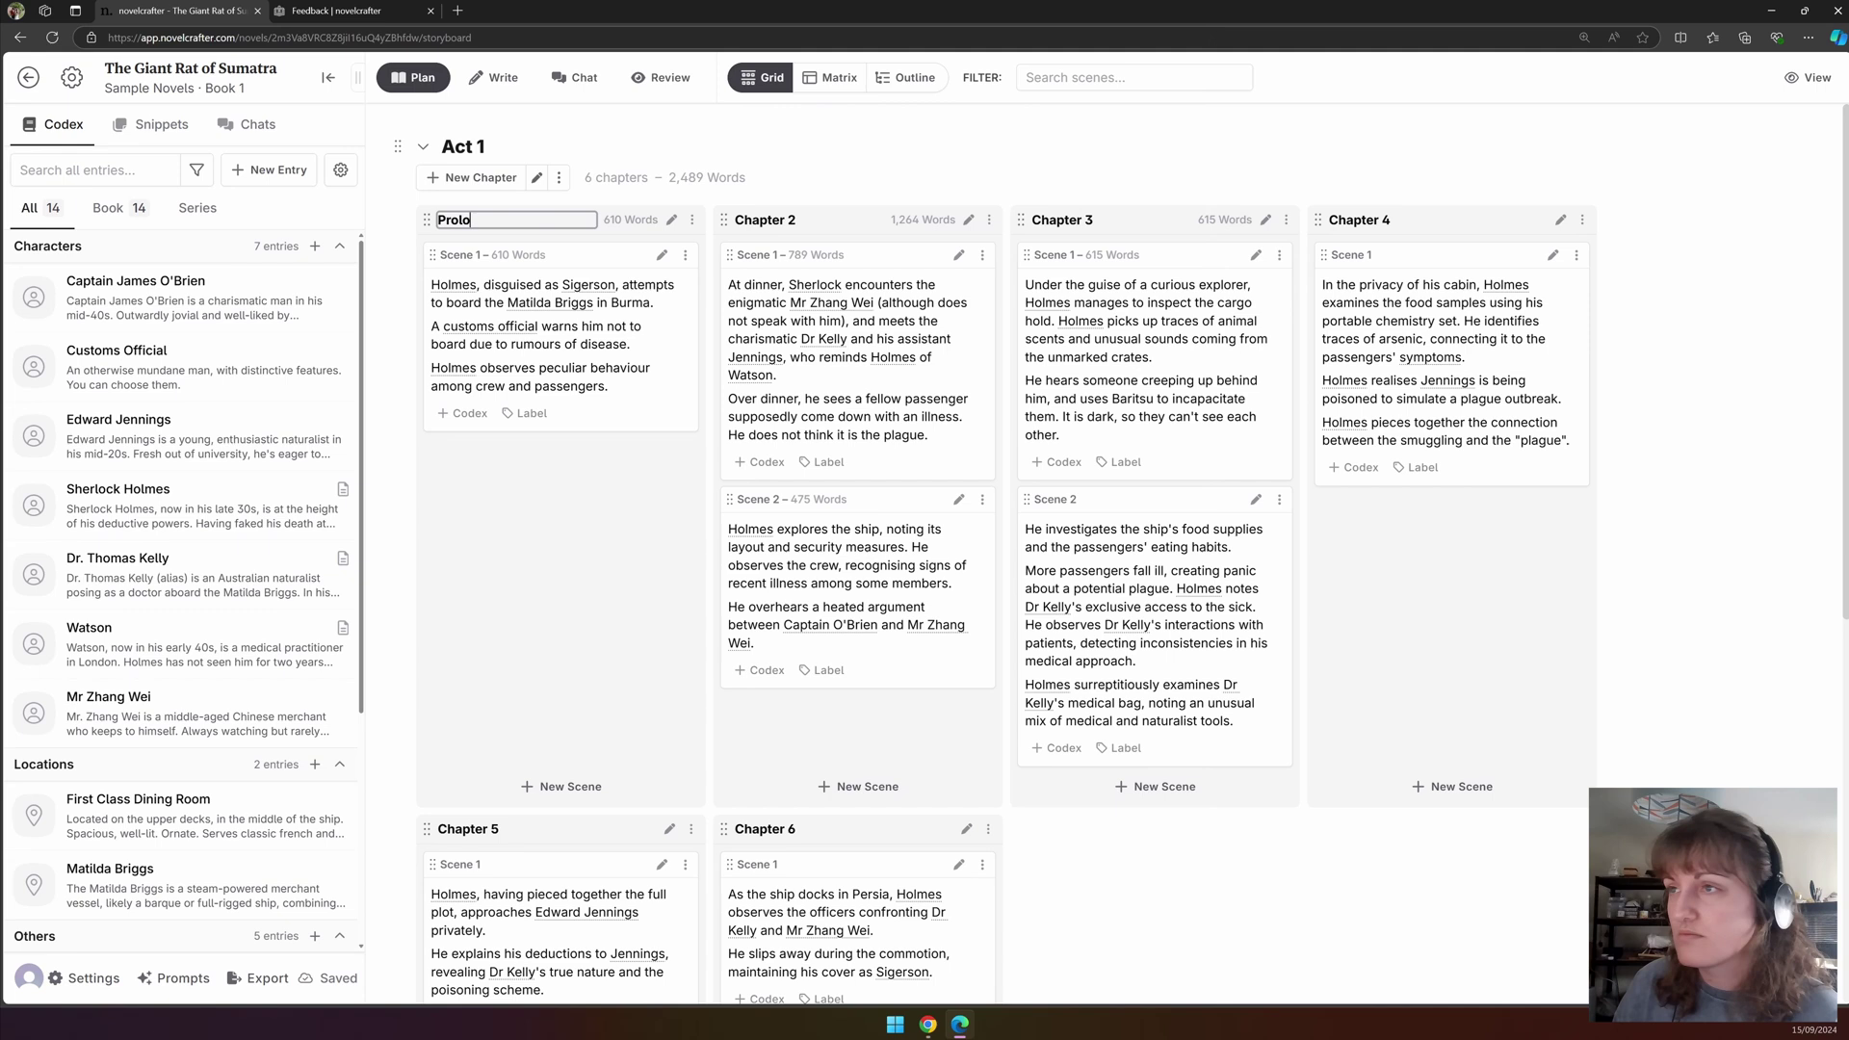
type("gue")
left_click(637, 462)
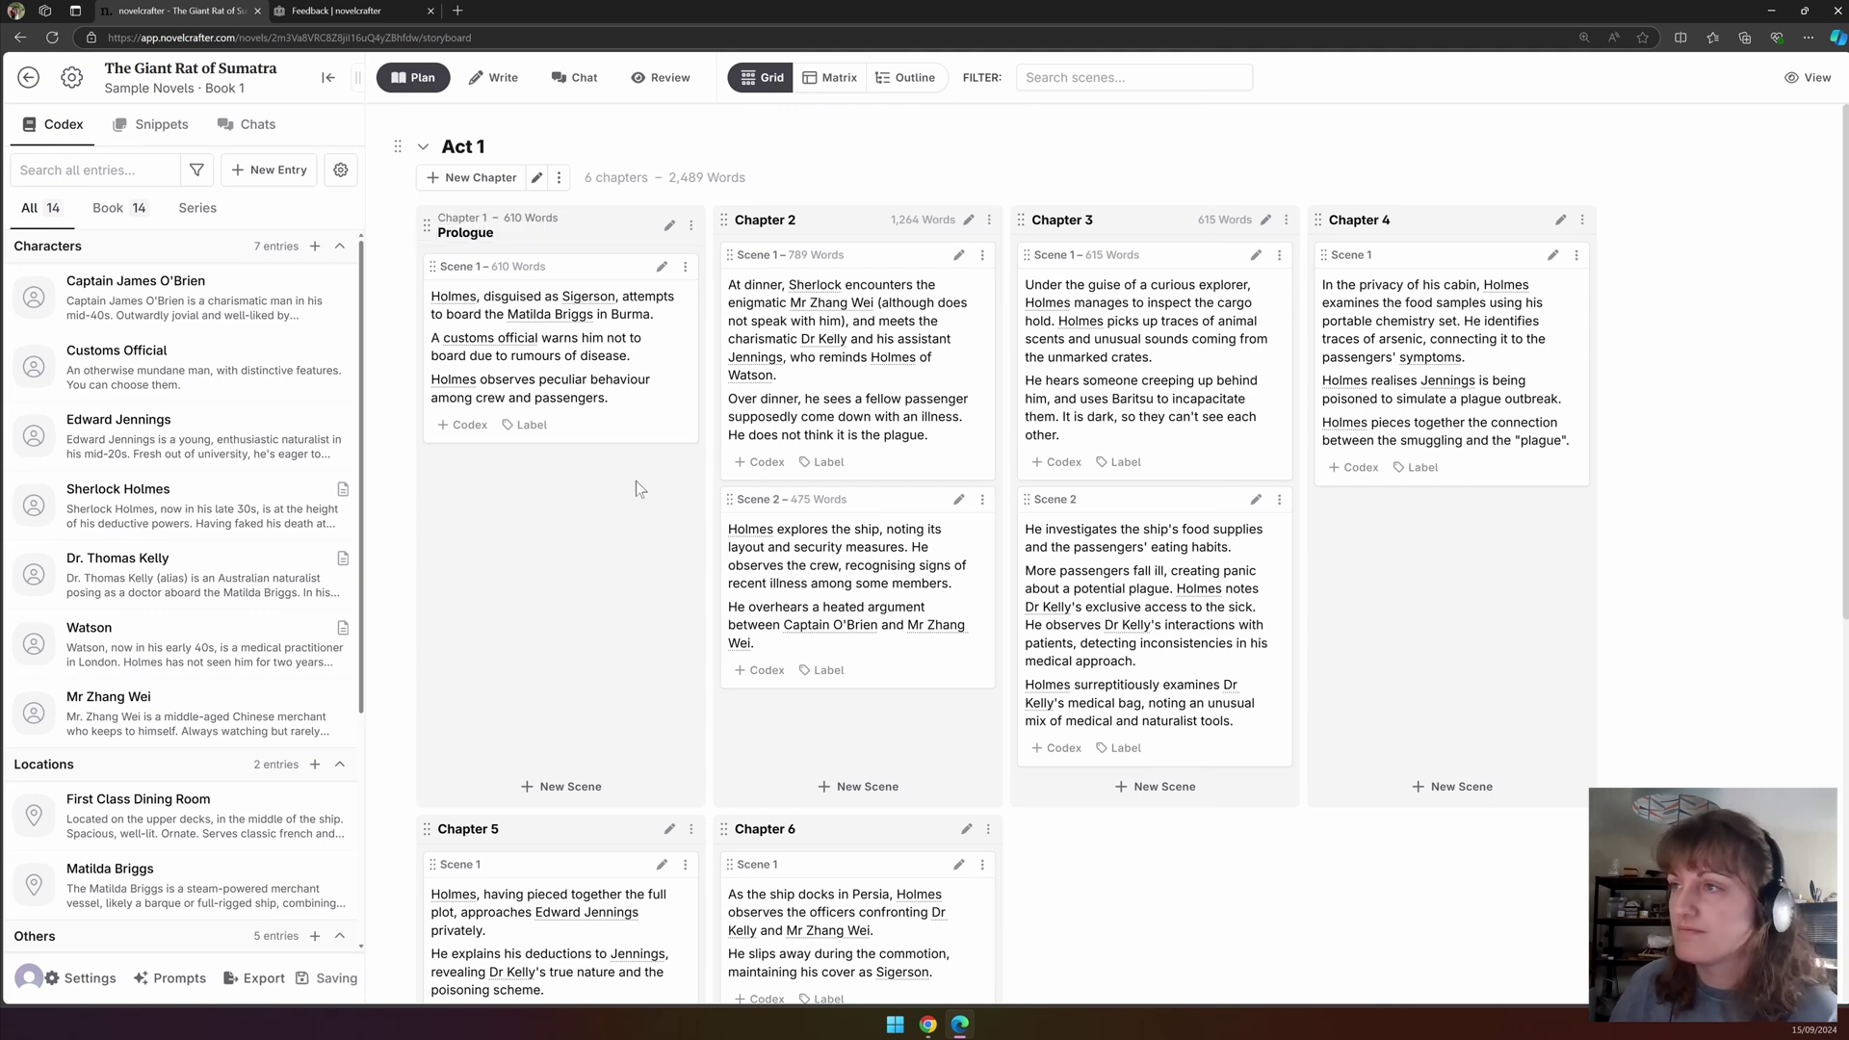
key("ctrl+z")
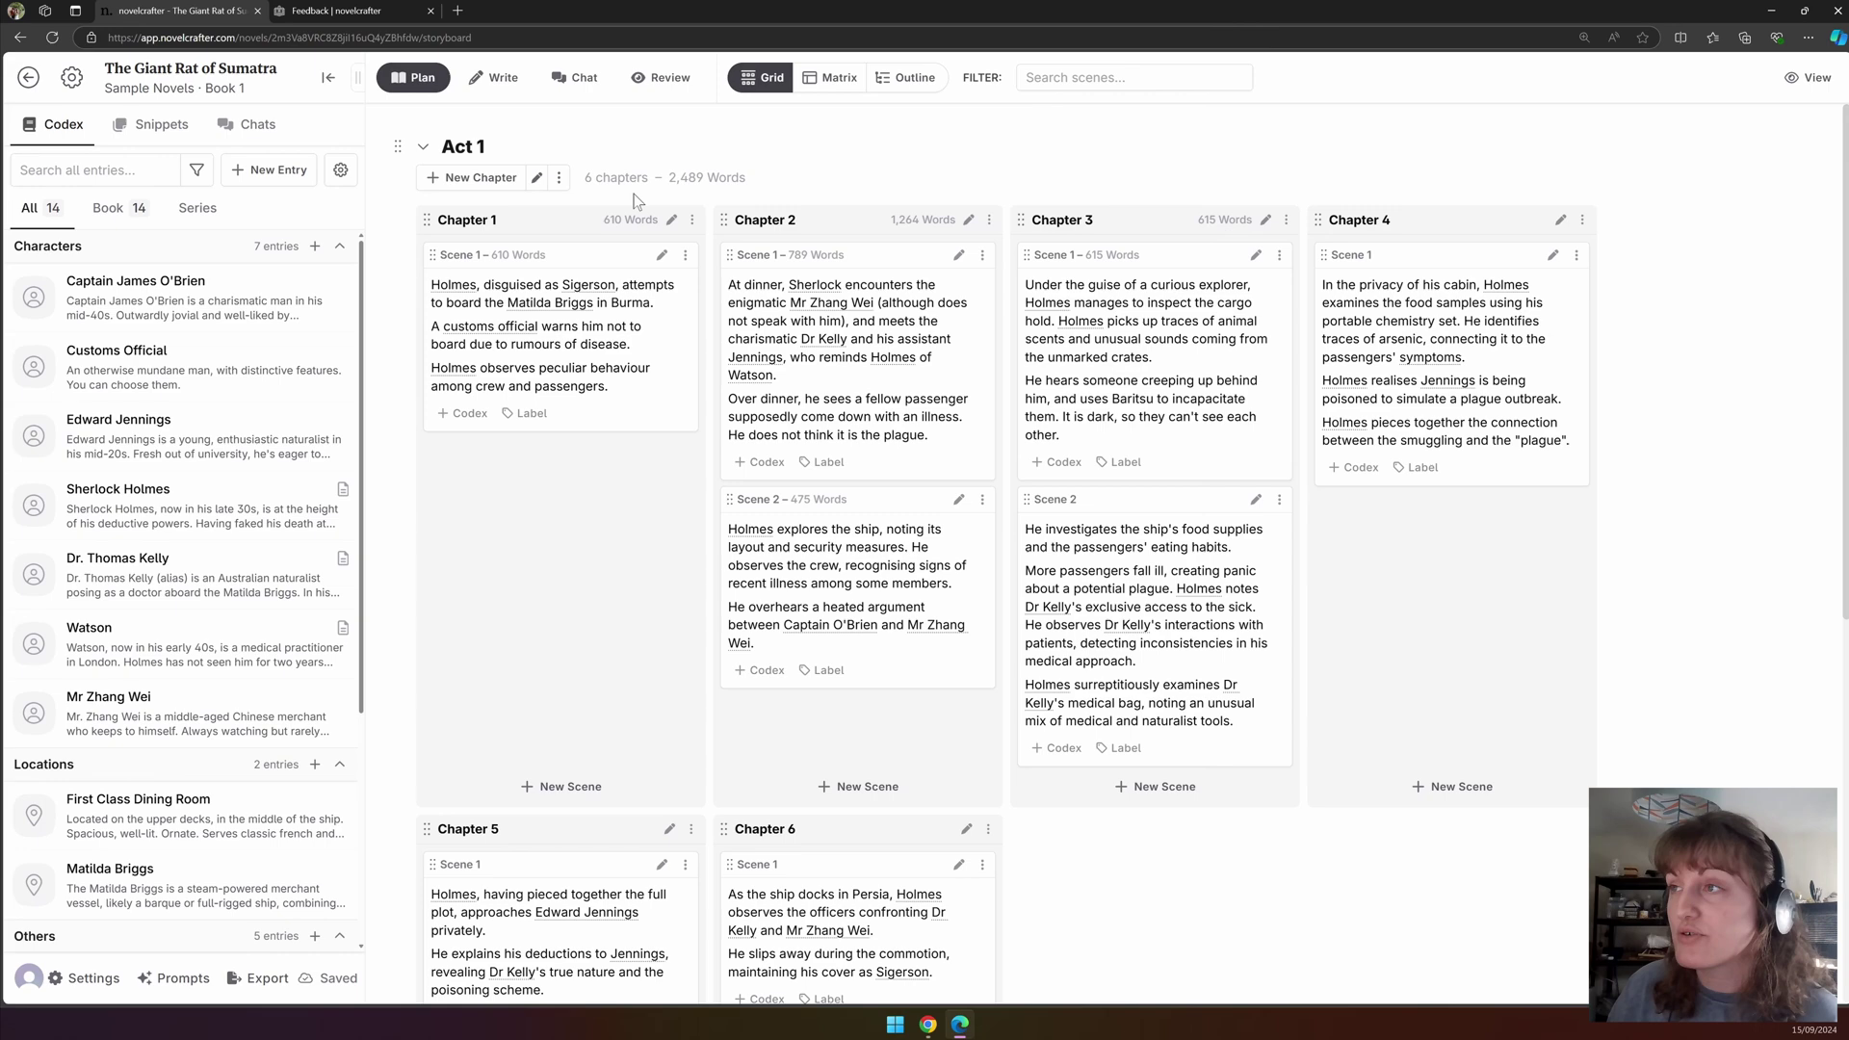
left_click(671, 221)
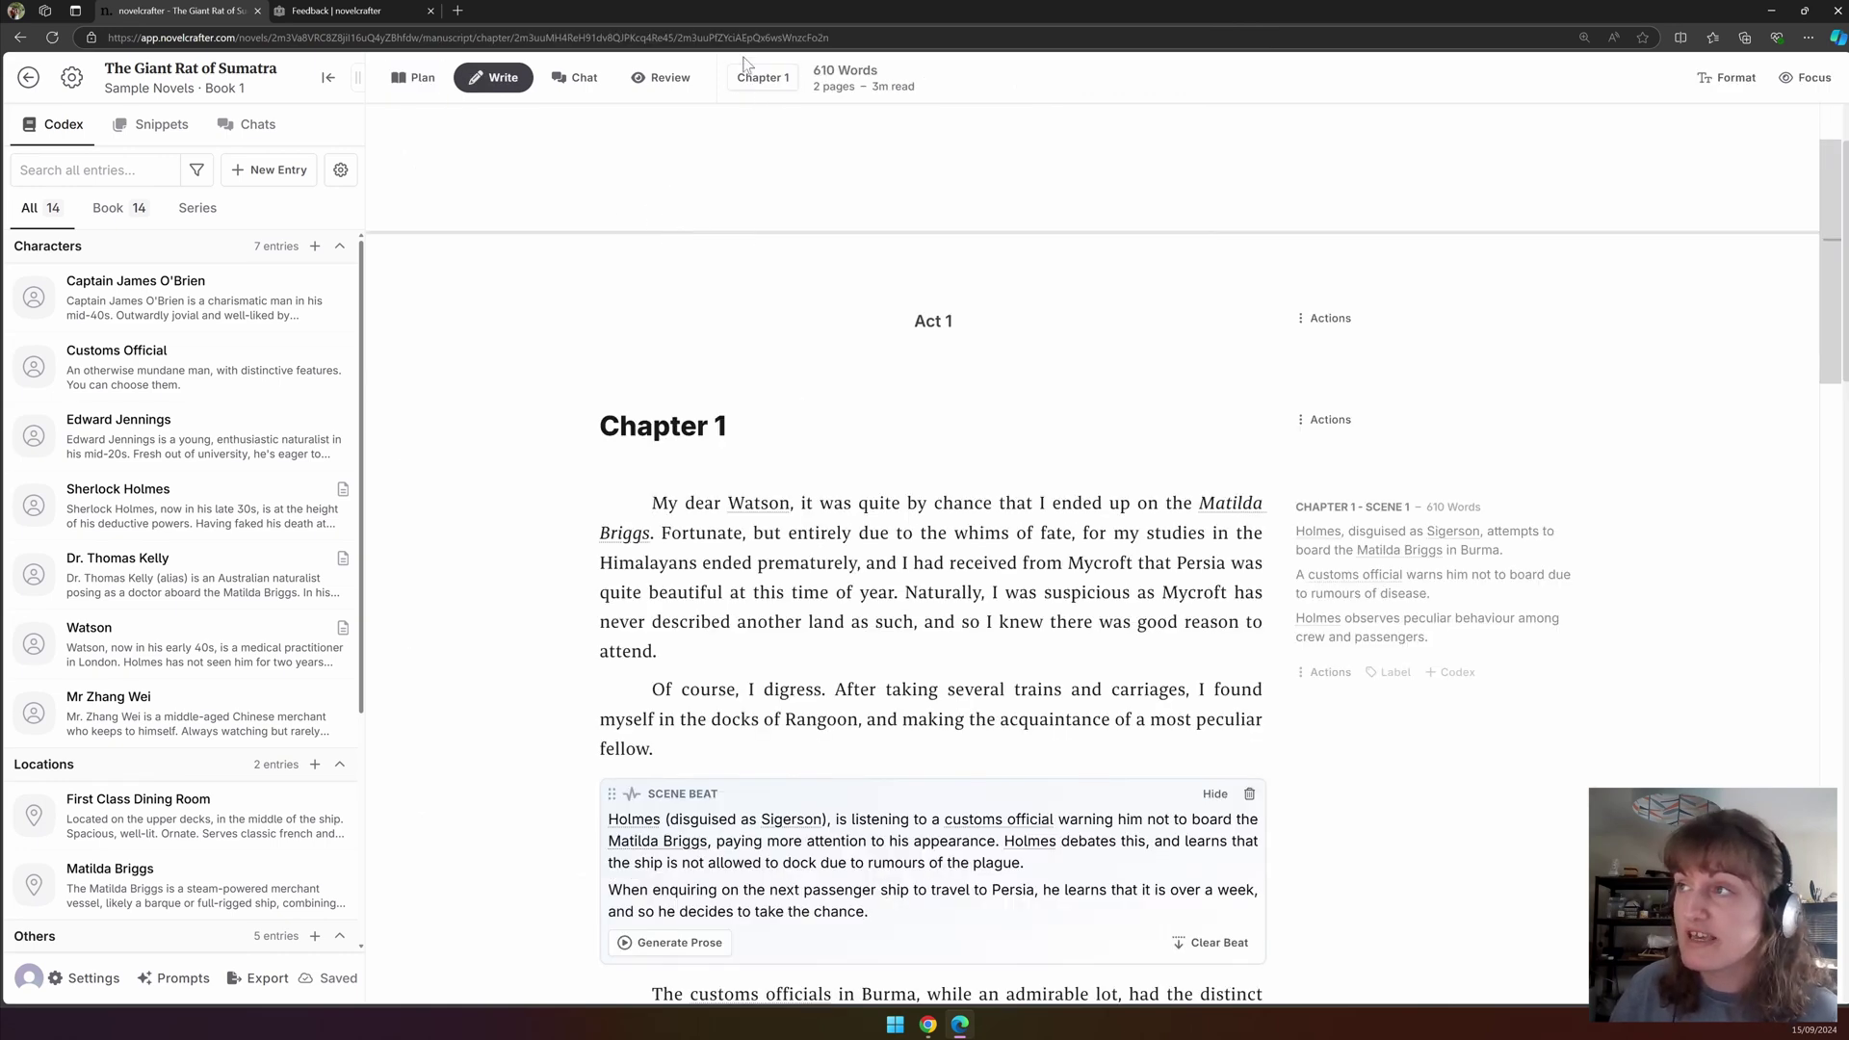
left_click(763, 79)
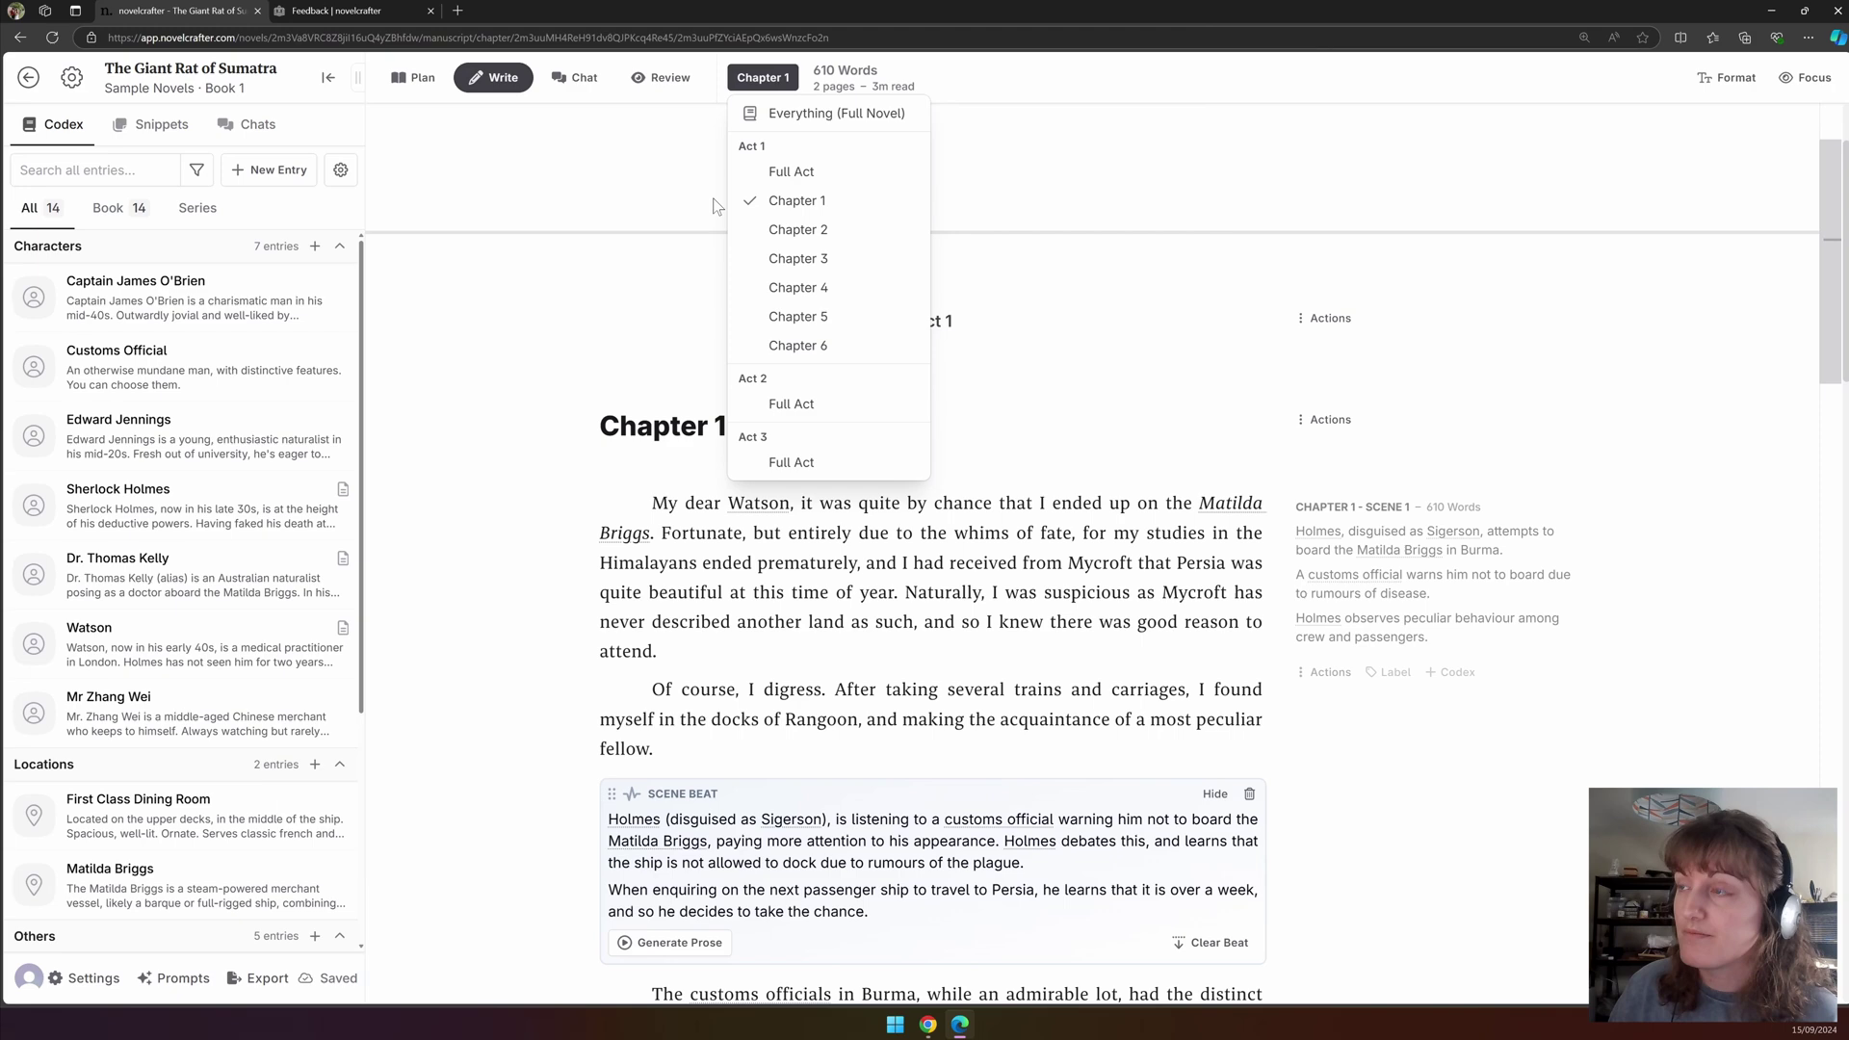
left_click(424, 81)
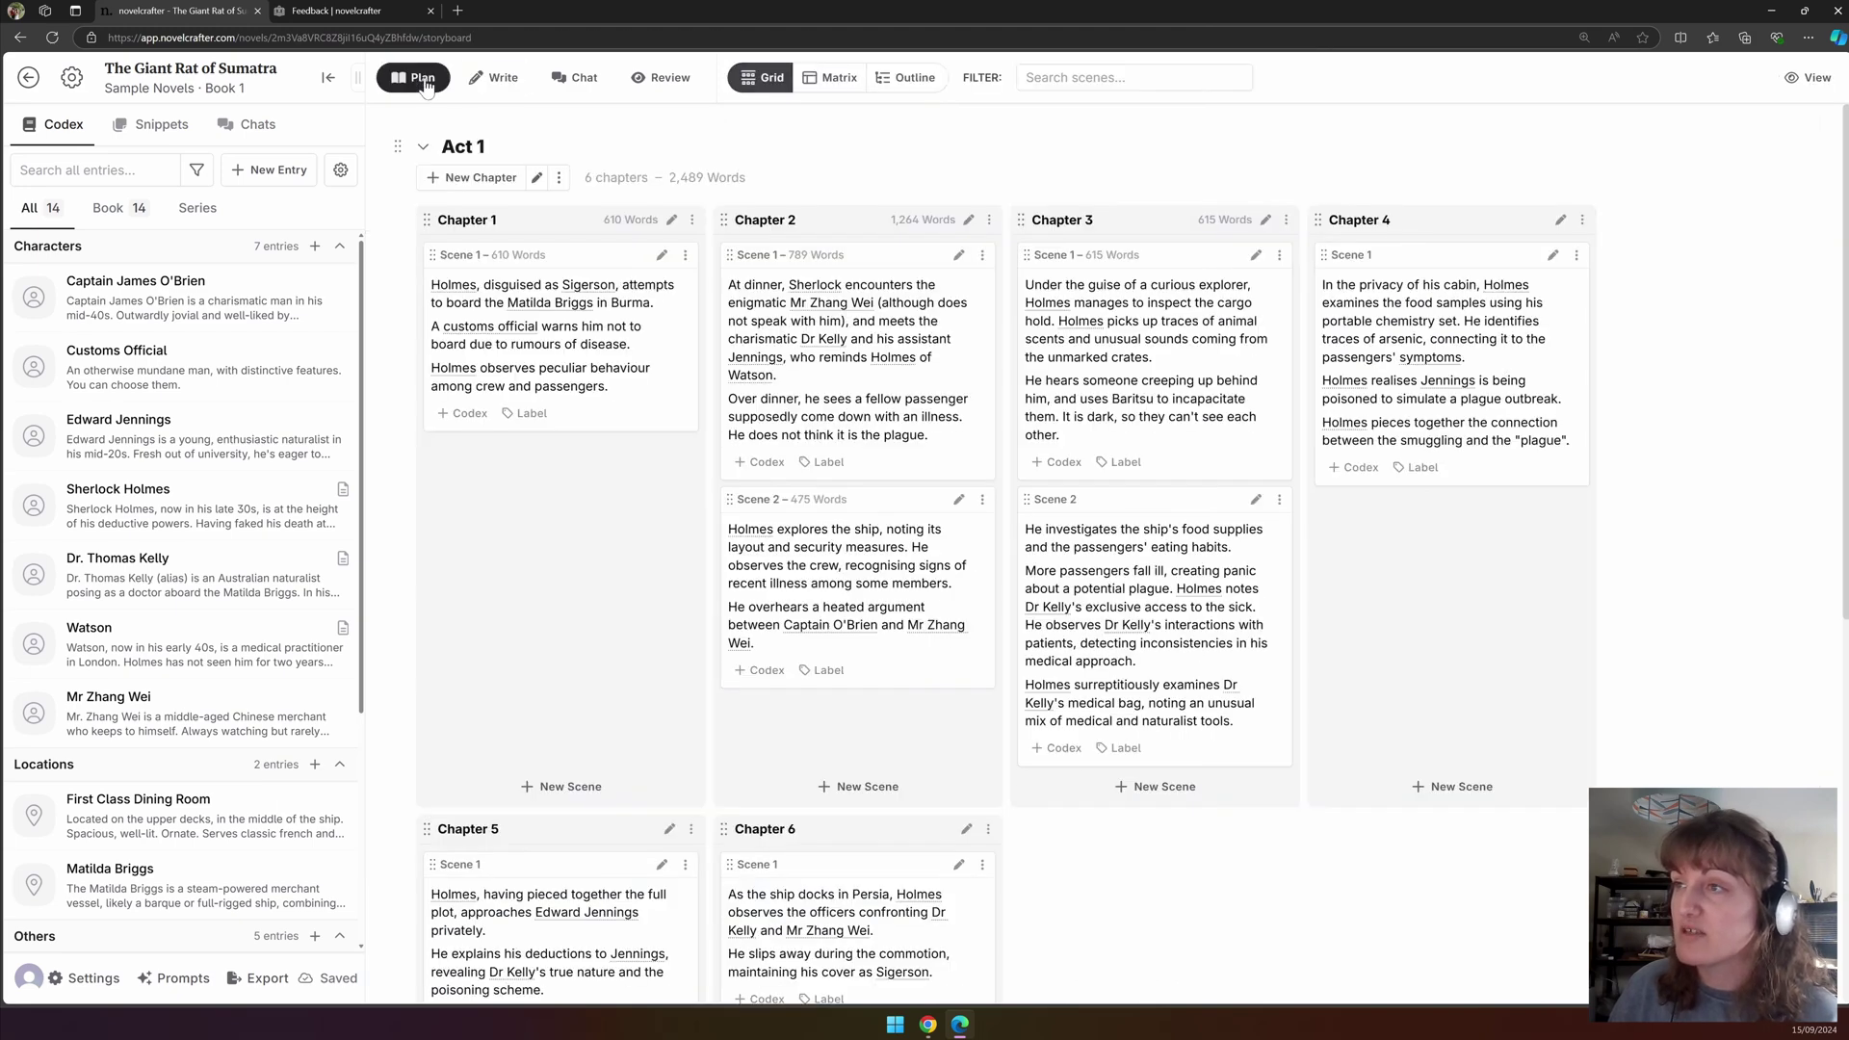
left_click(693, 221)
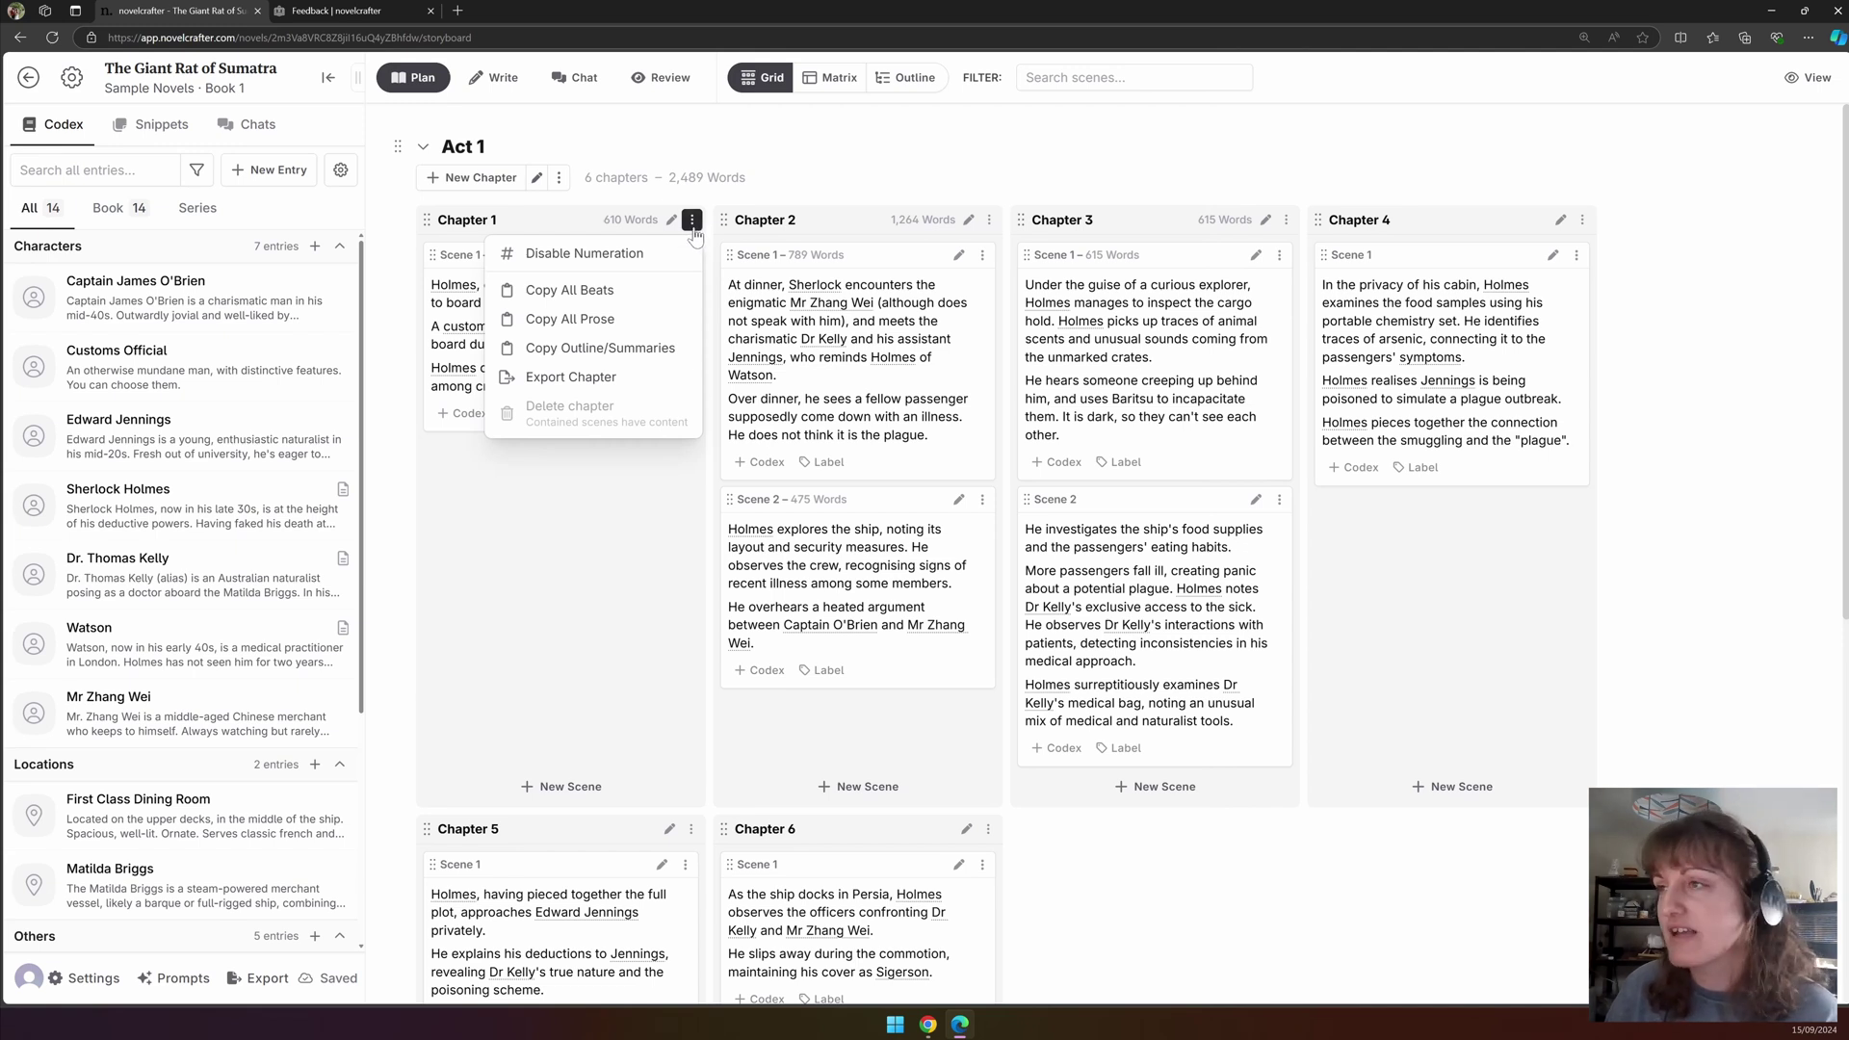
left_click(628, 258)
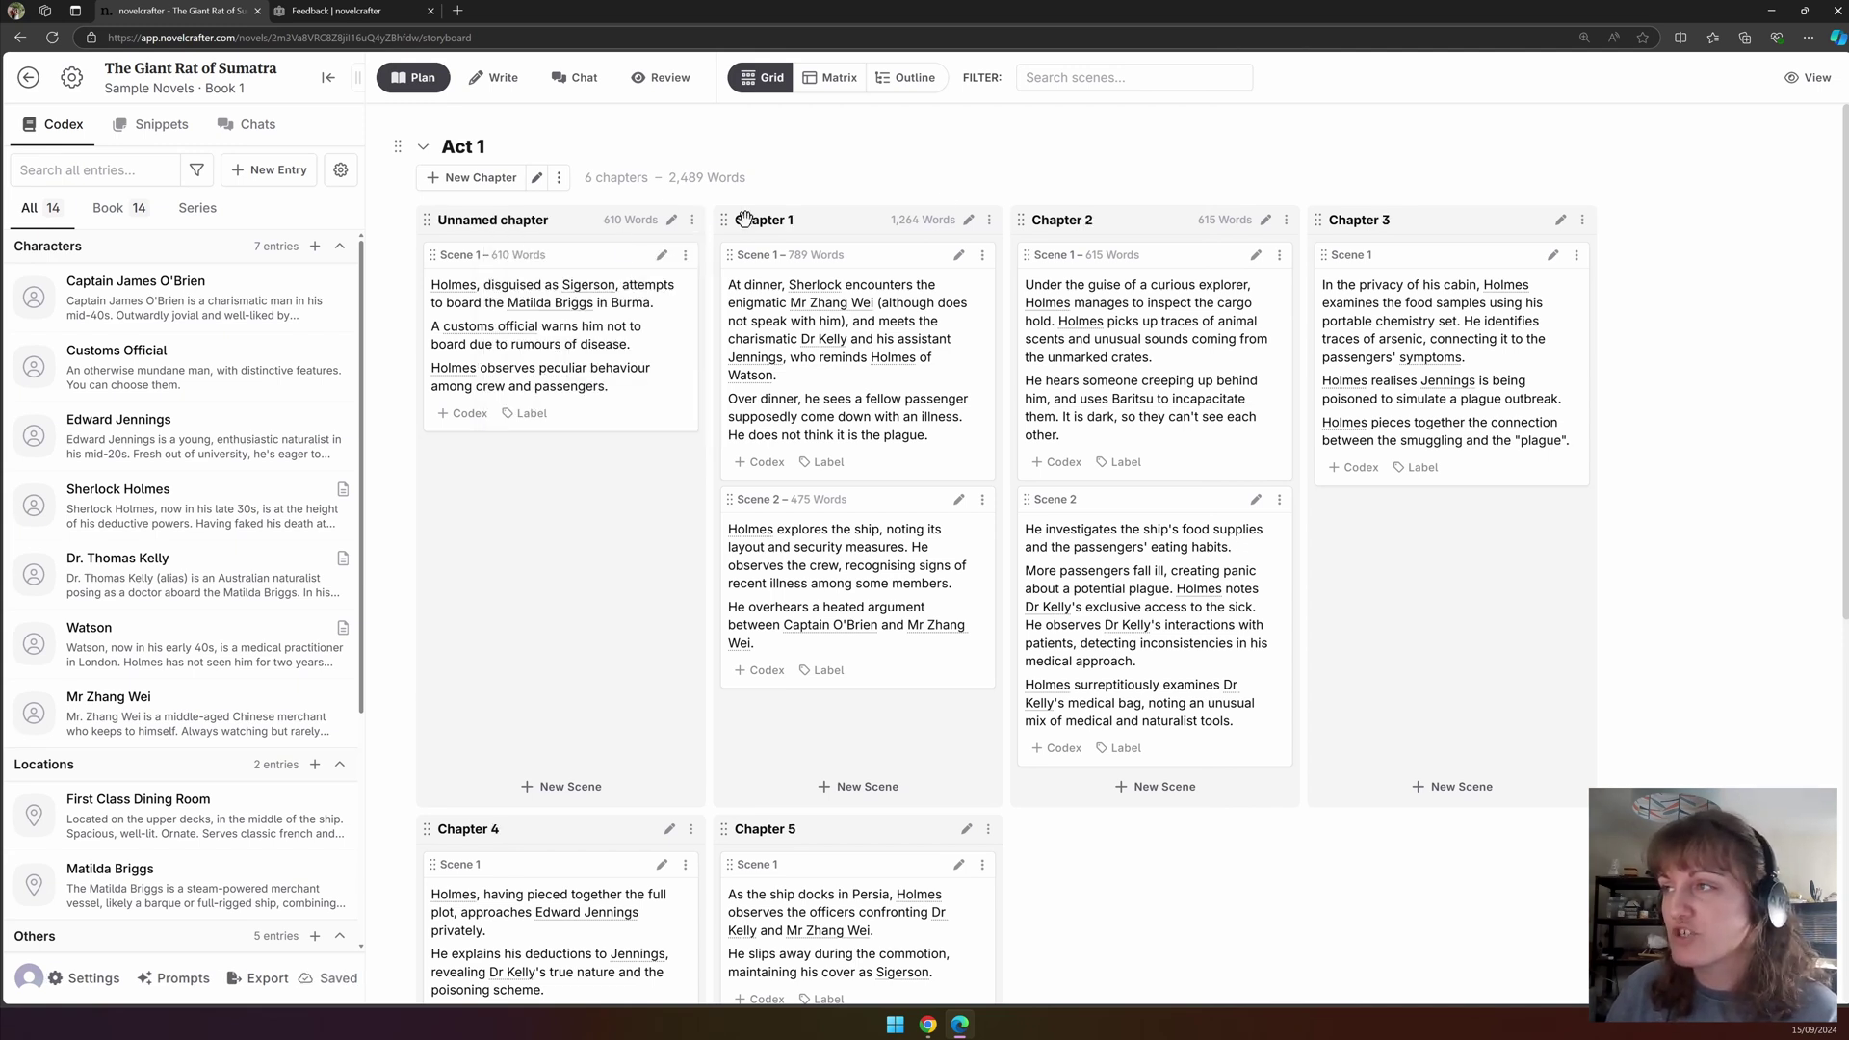
left_click(692, 222)
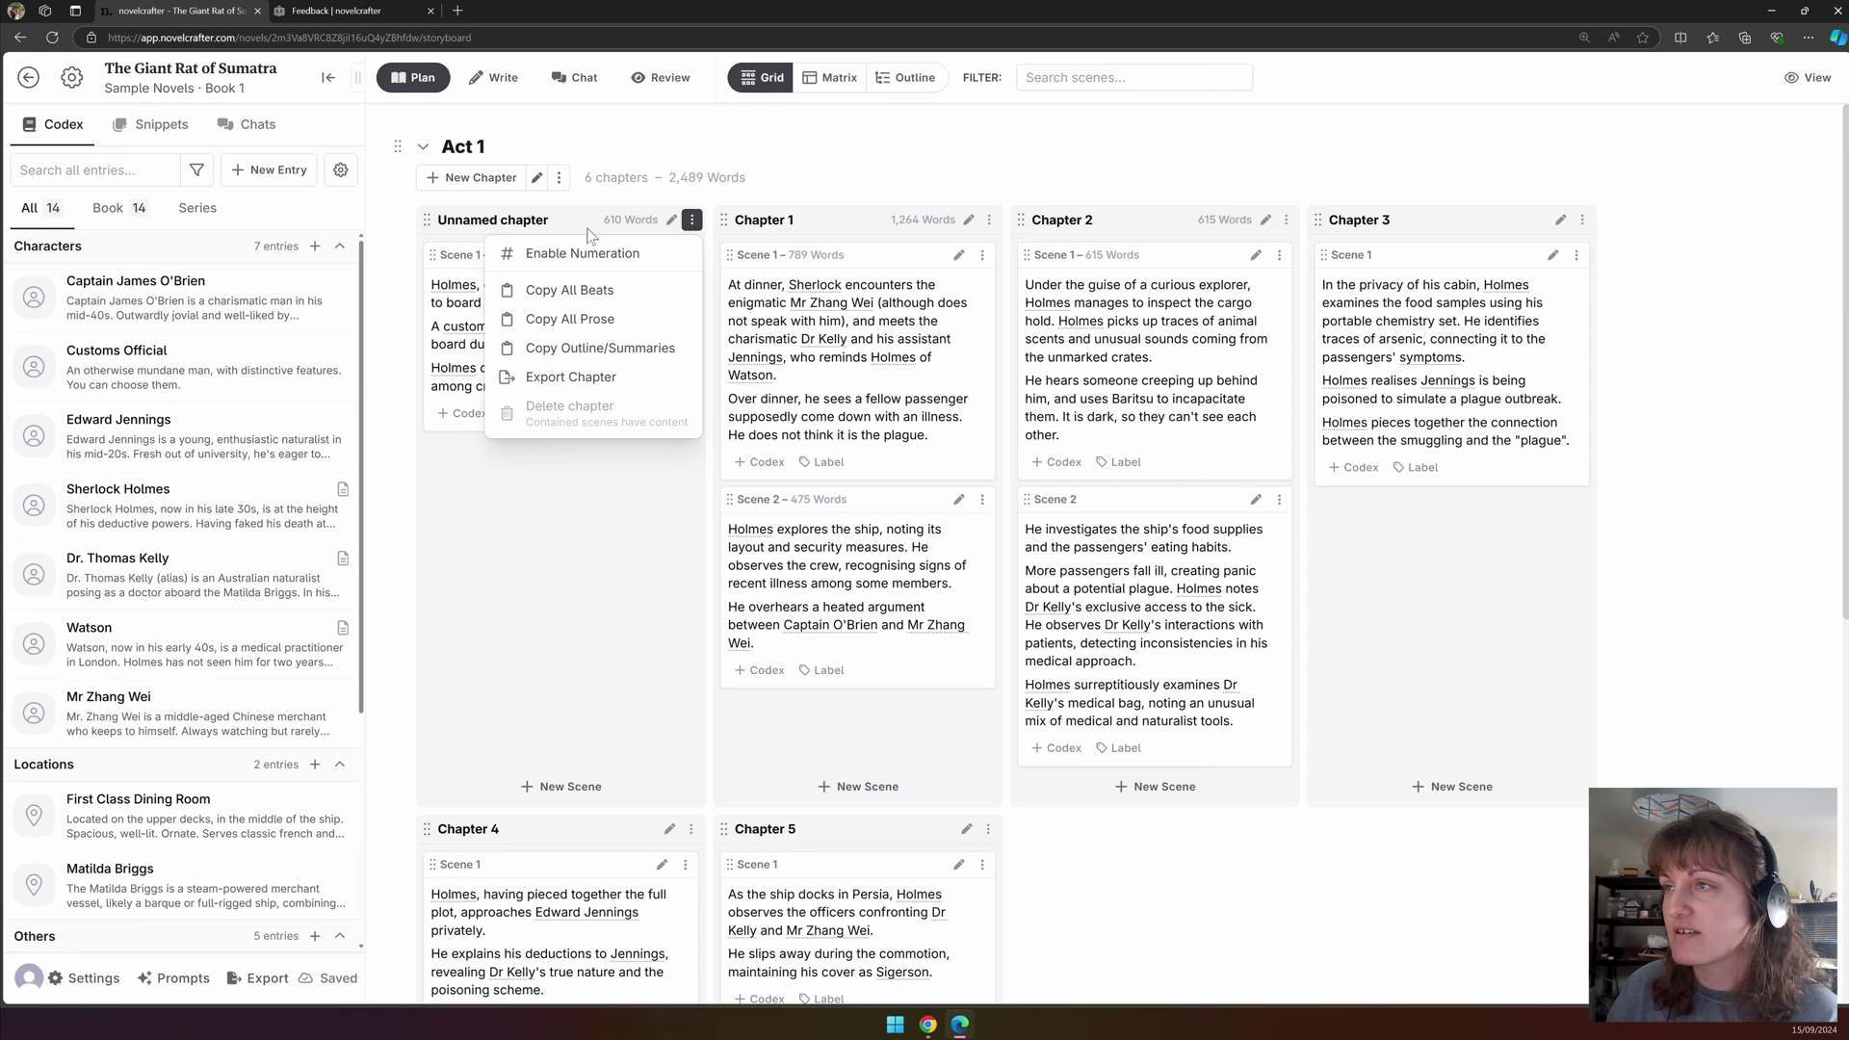
left_click(601, 258)
left_click(693, 221)
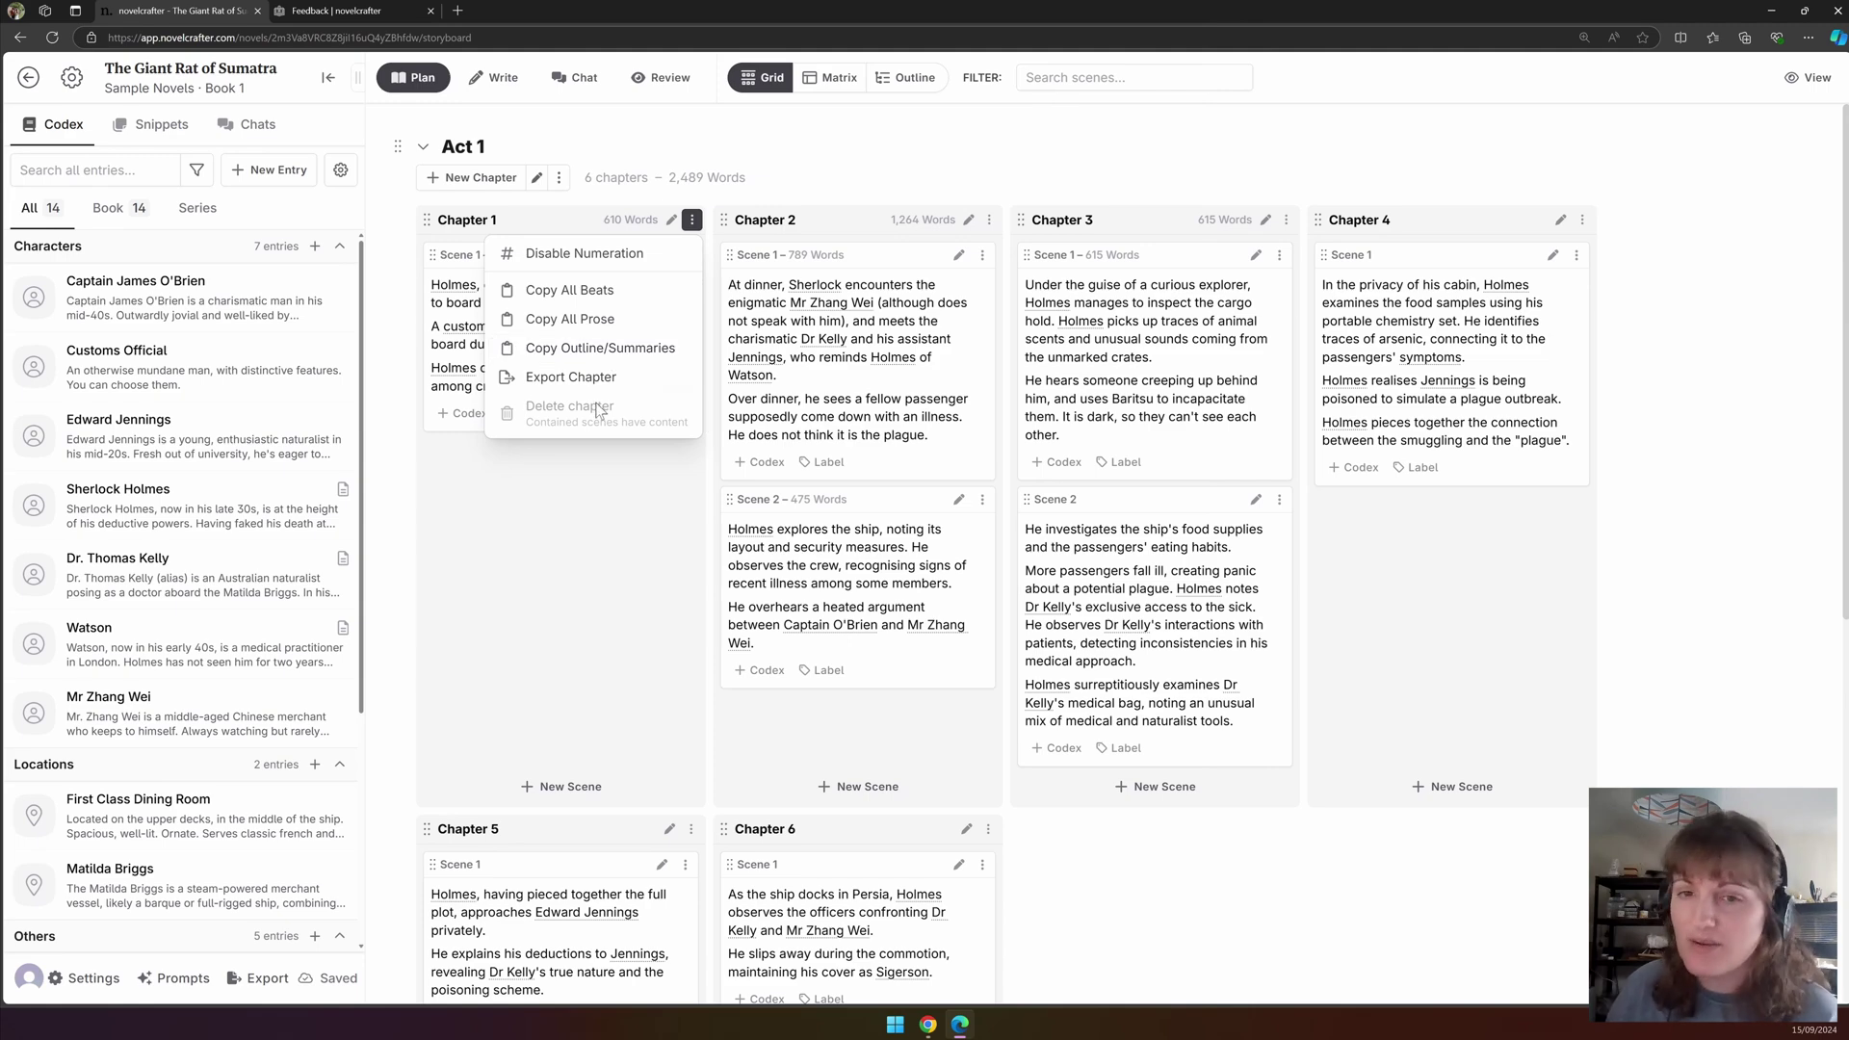
left_click(593, 510)
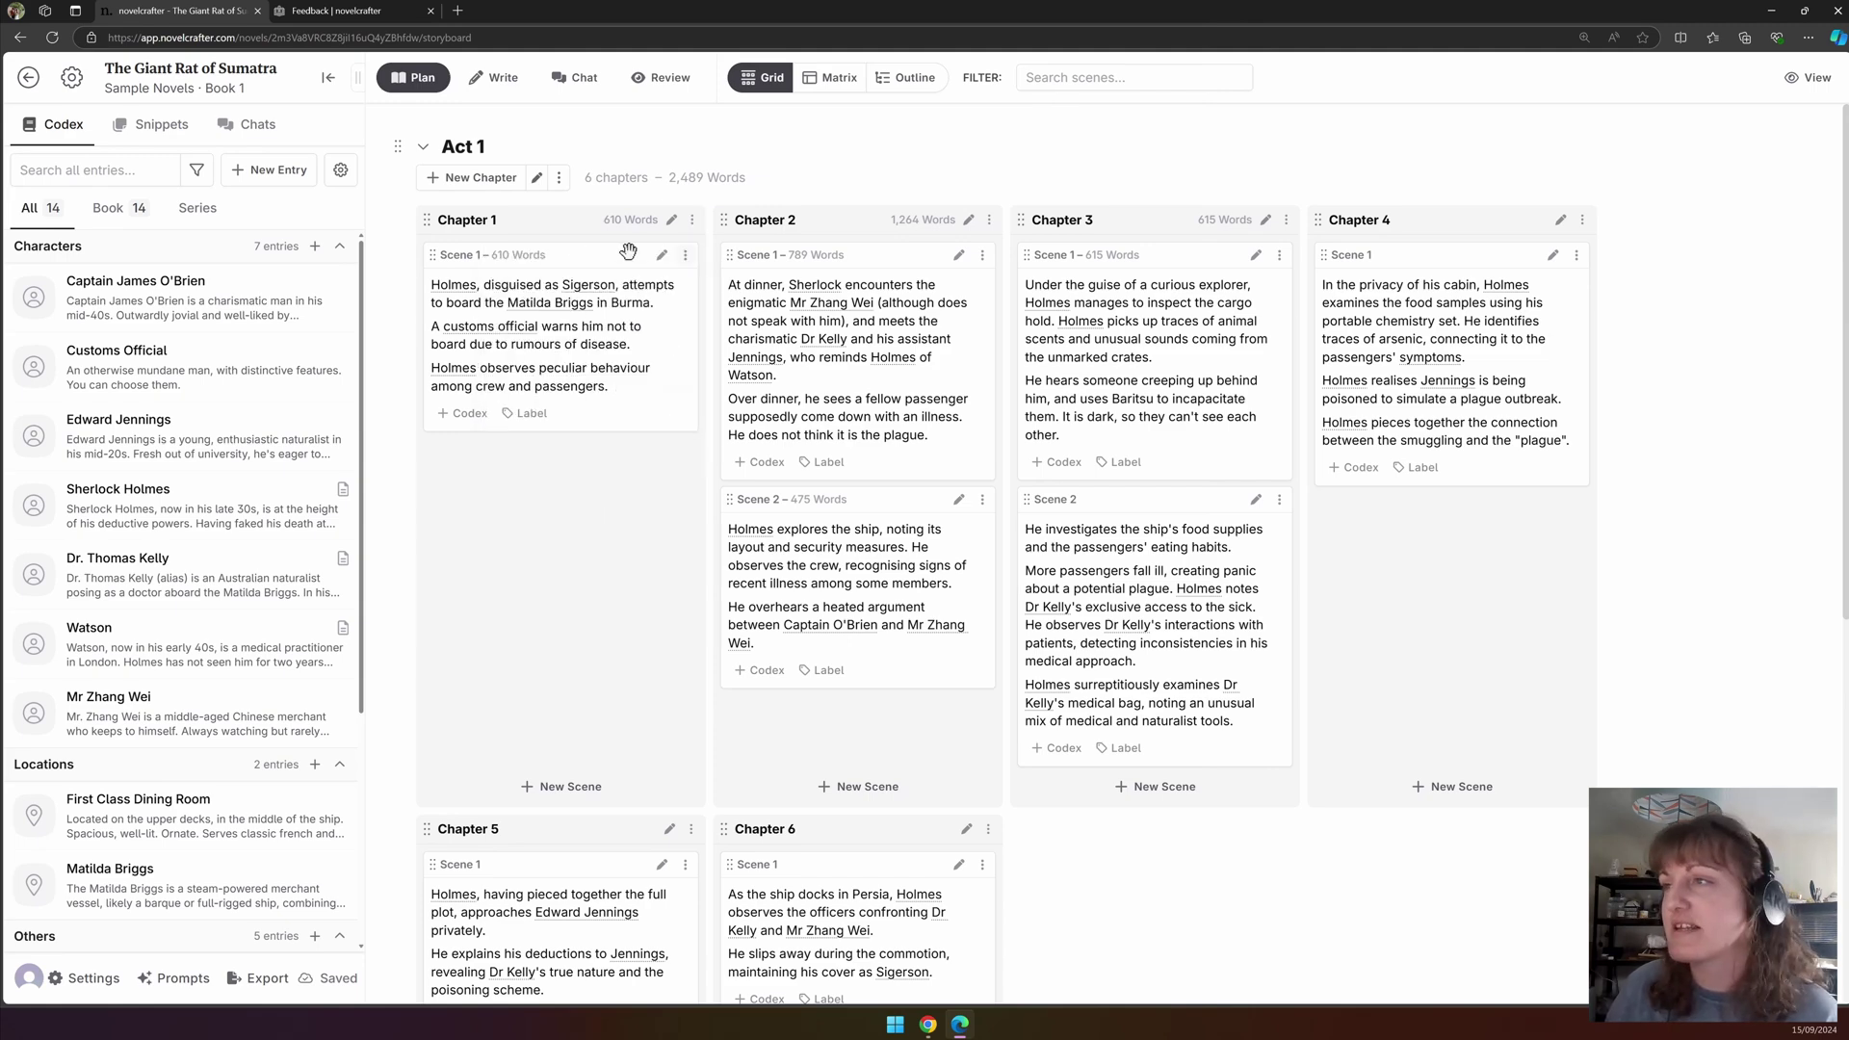
left_click_drag(435, 256, 736, 693)
left_click(692, 219)
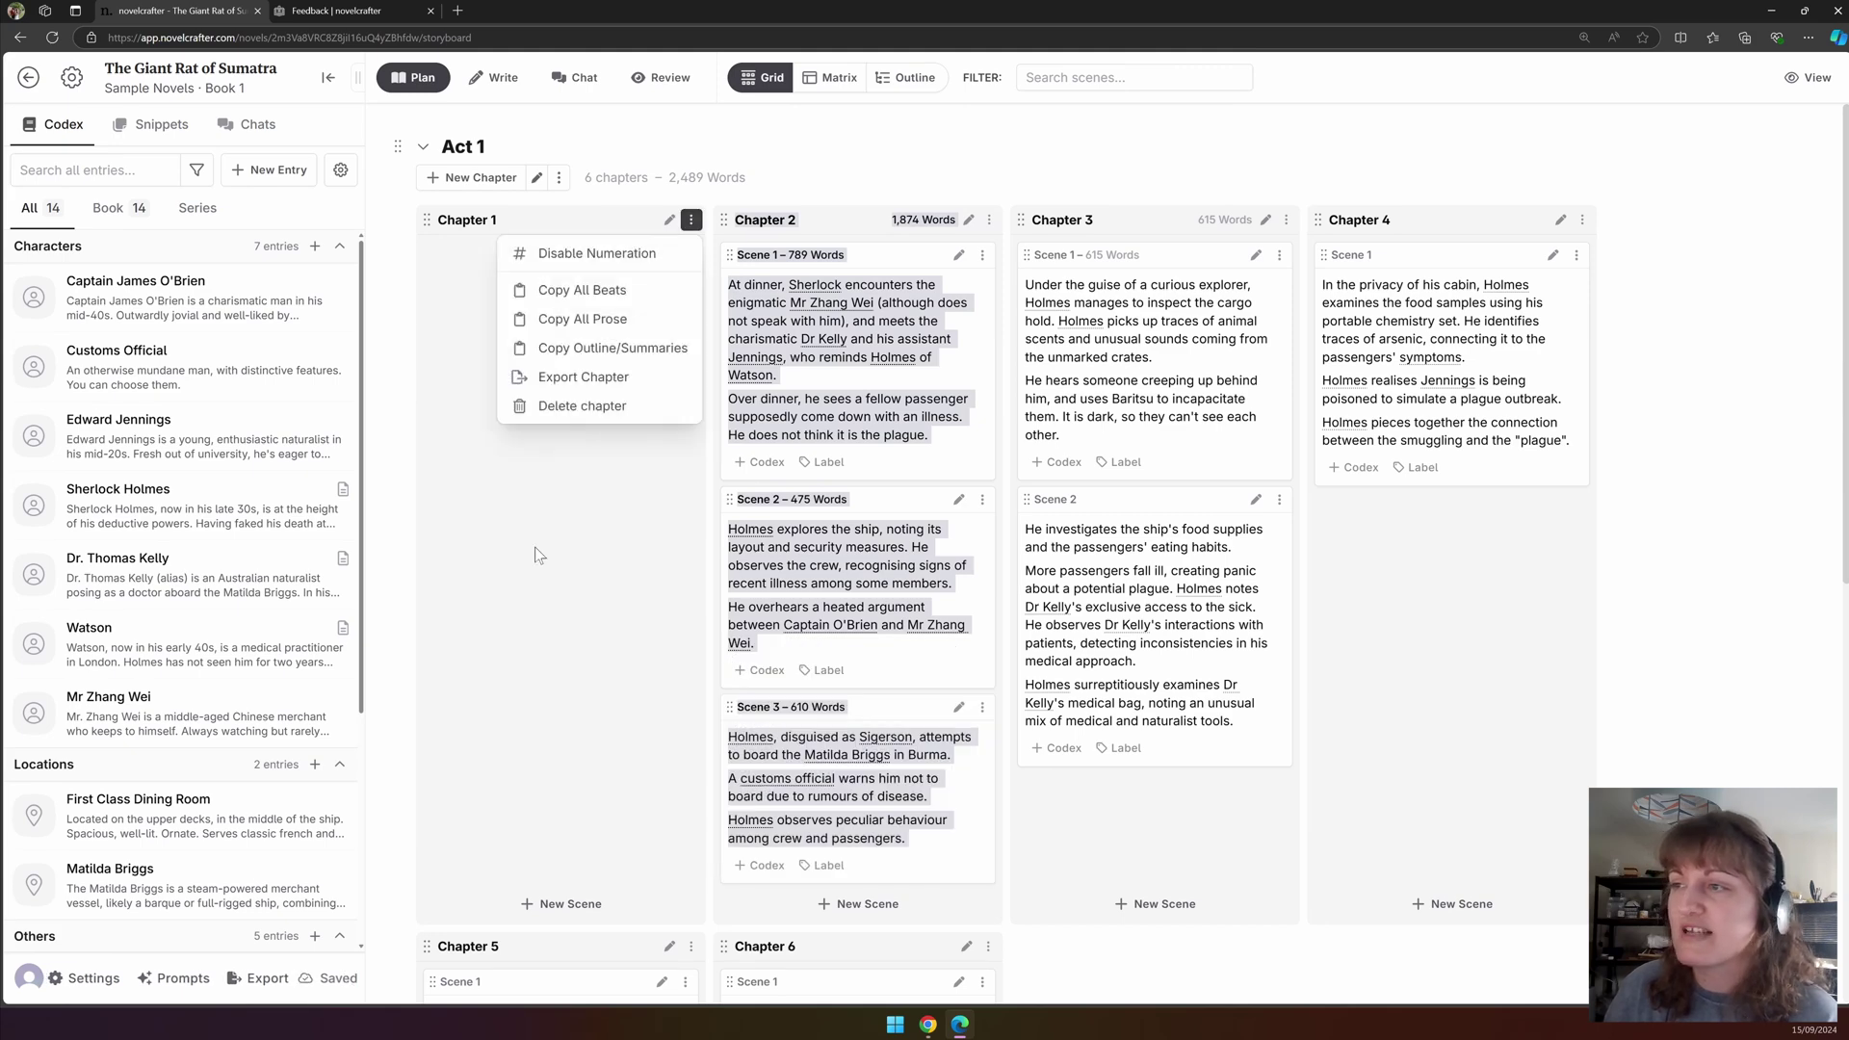
left_click(530, 594)
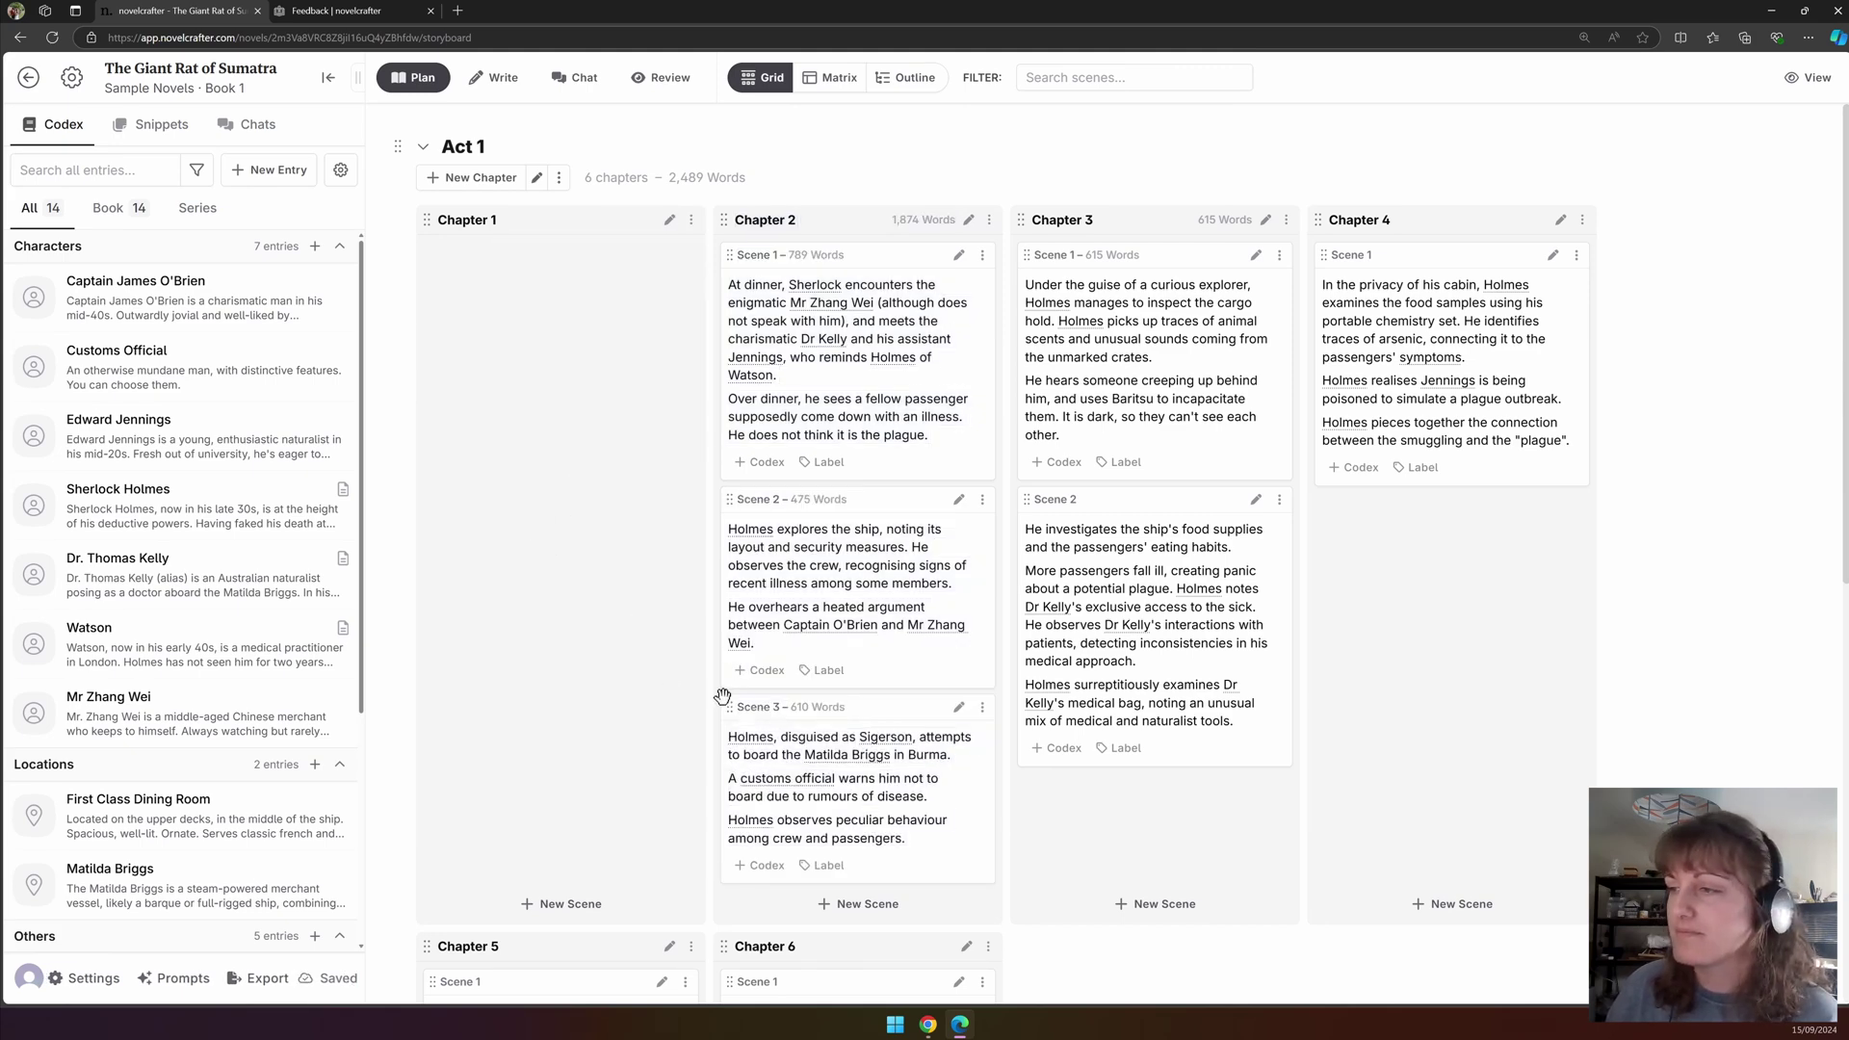
left_click_drag(729, 707, 604, 426)
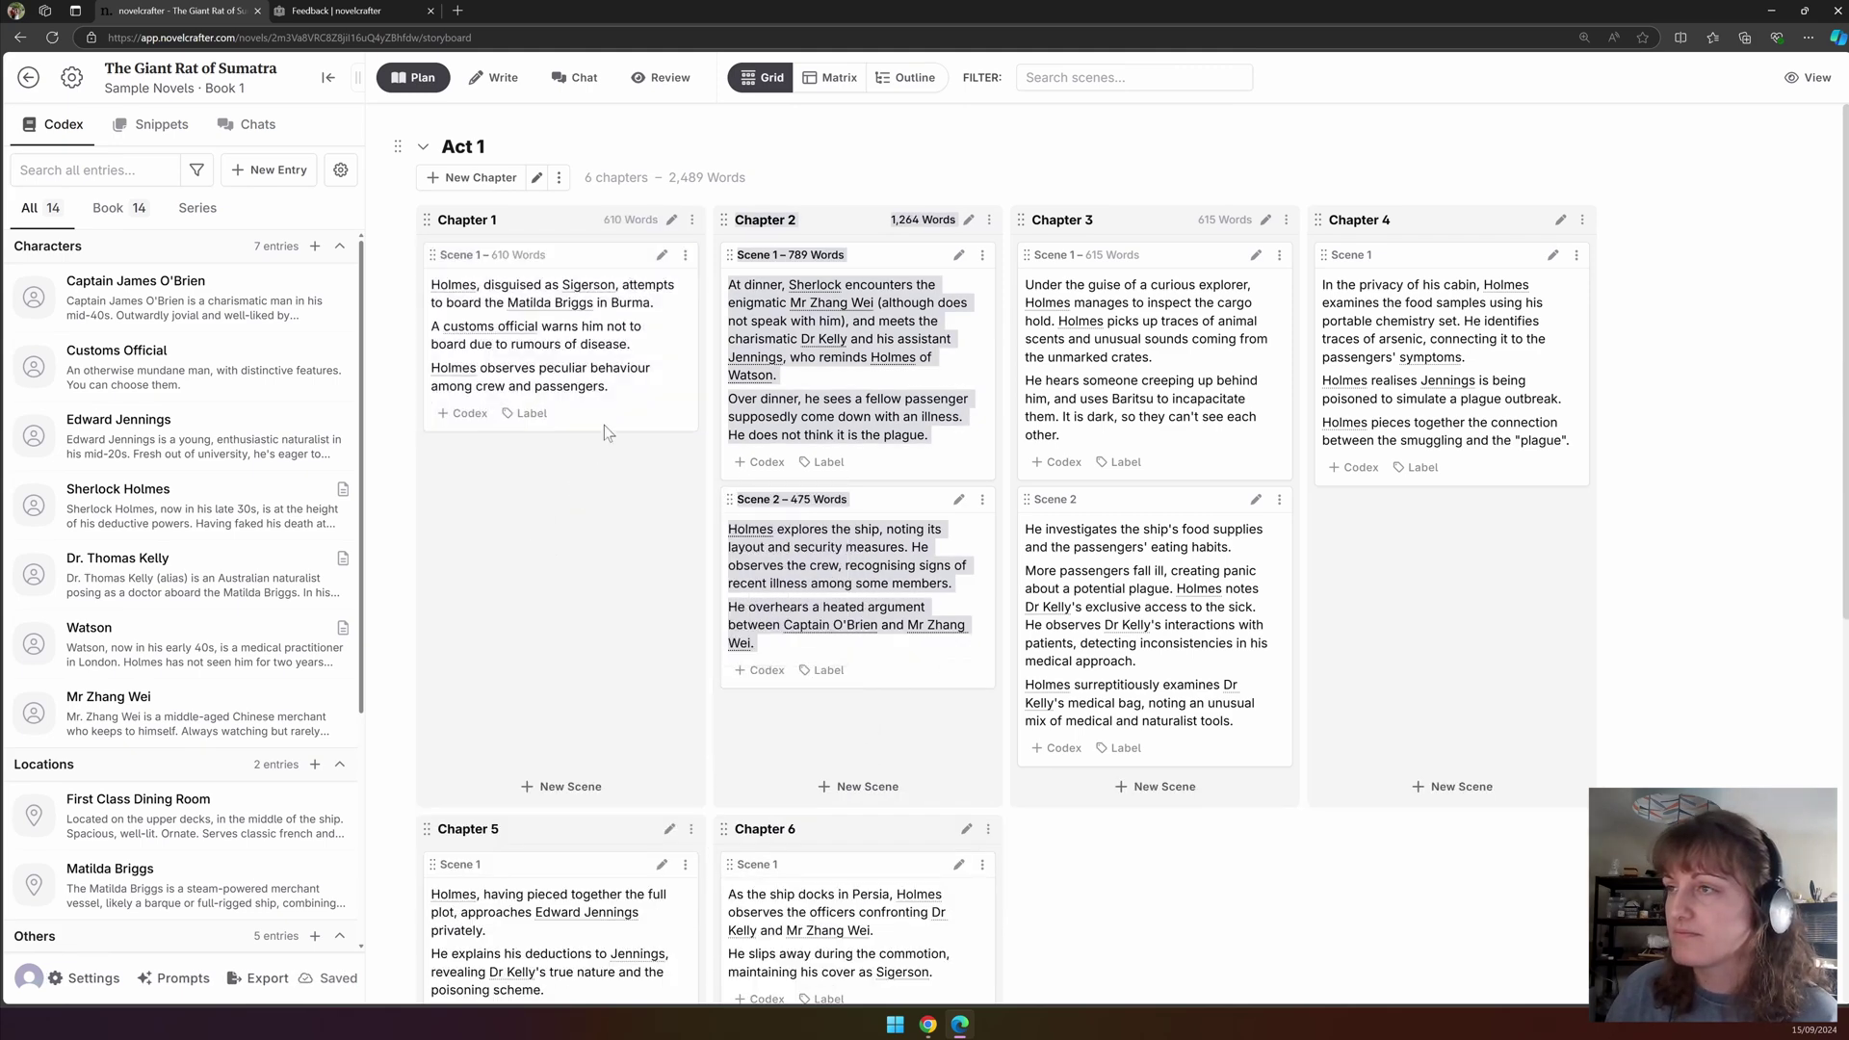
Open the manuscript in the writing view and jump to Chapter 2 to read through it.
left_click(576, 472)
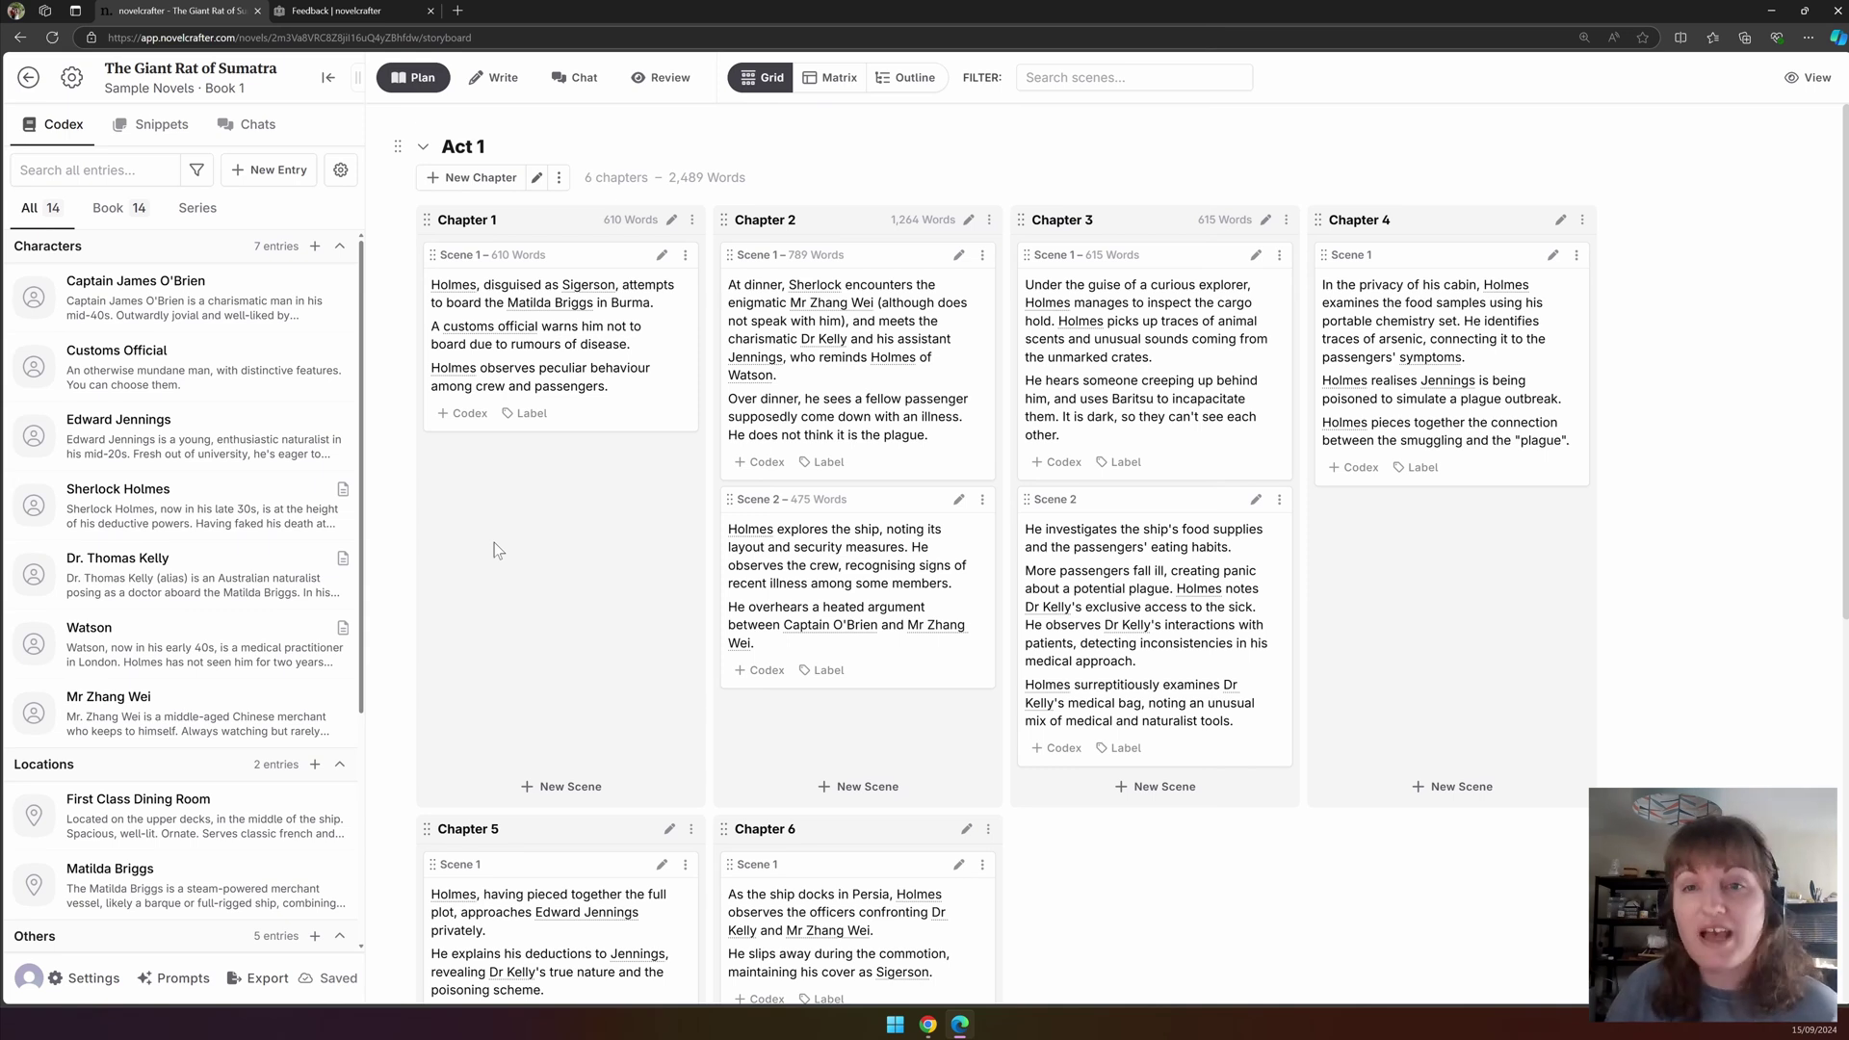
left_click(662, 254)
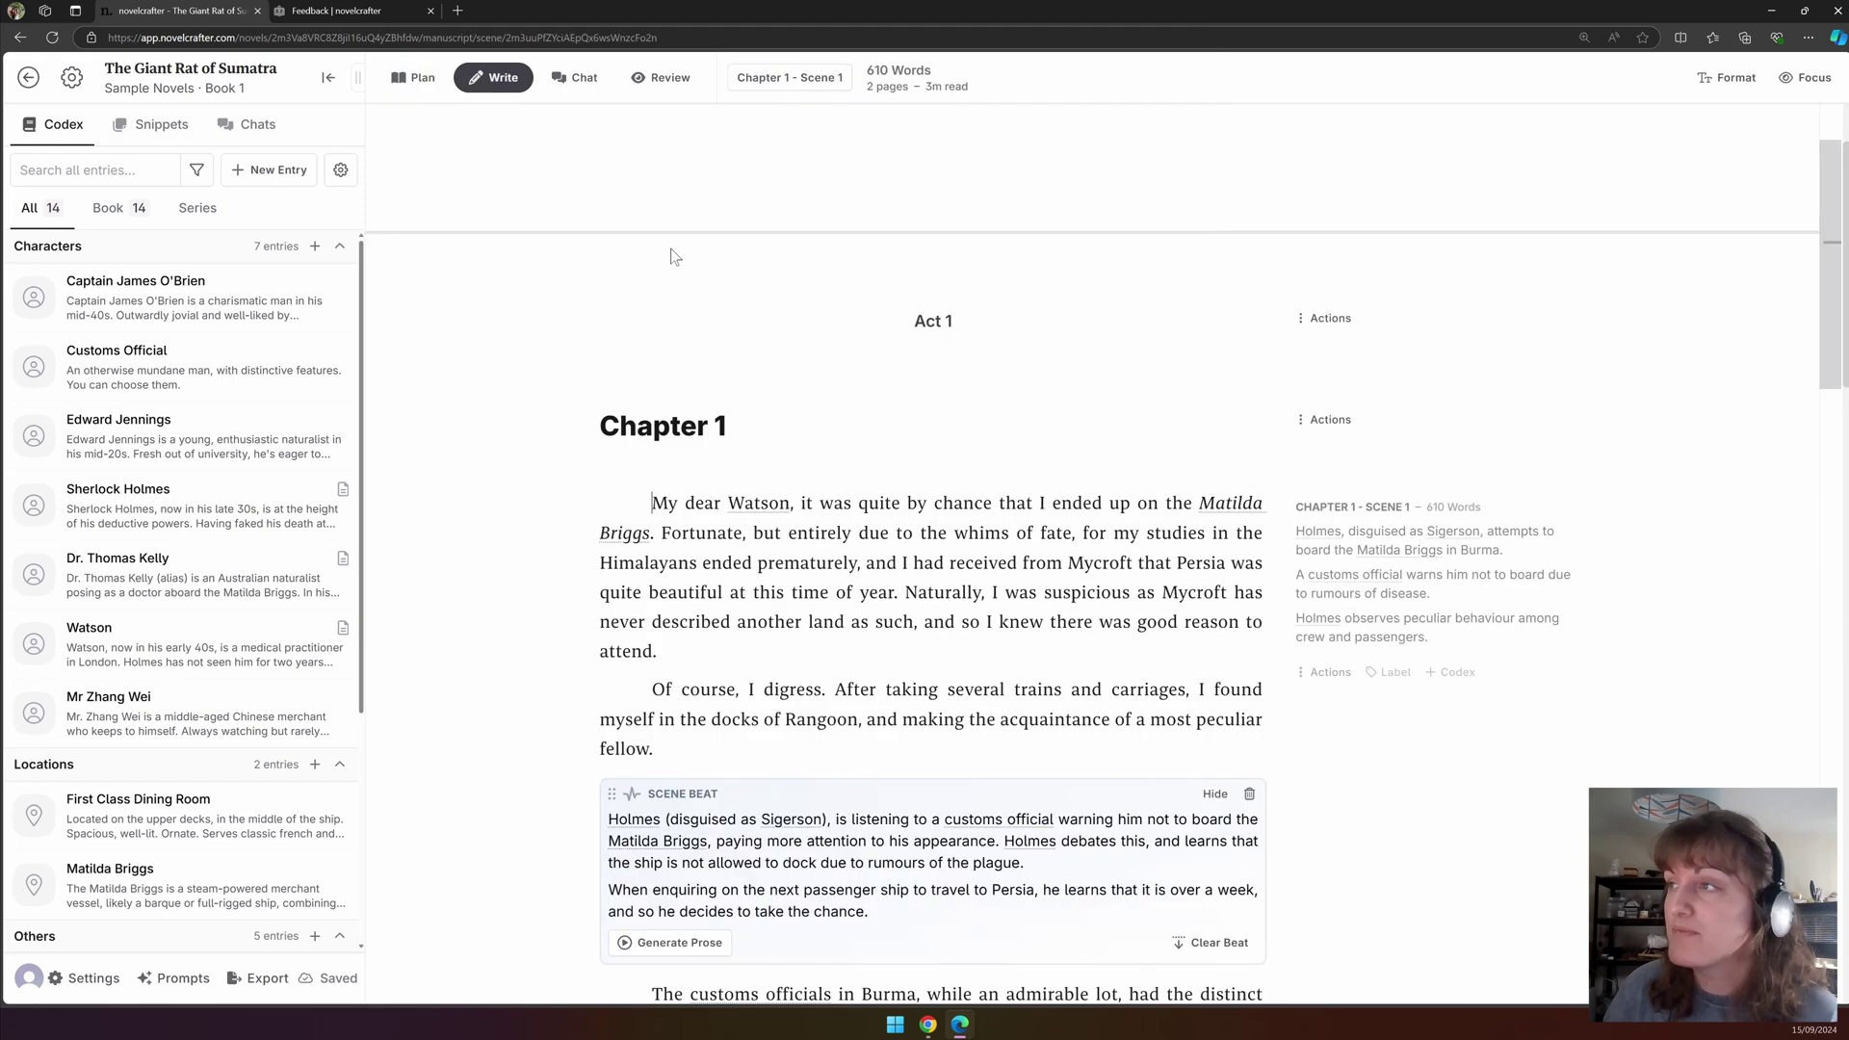
left_click(790, 78)
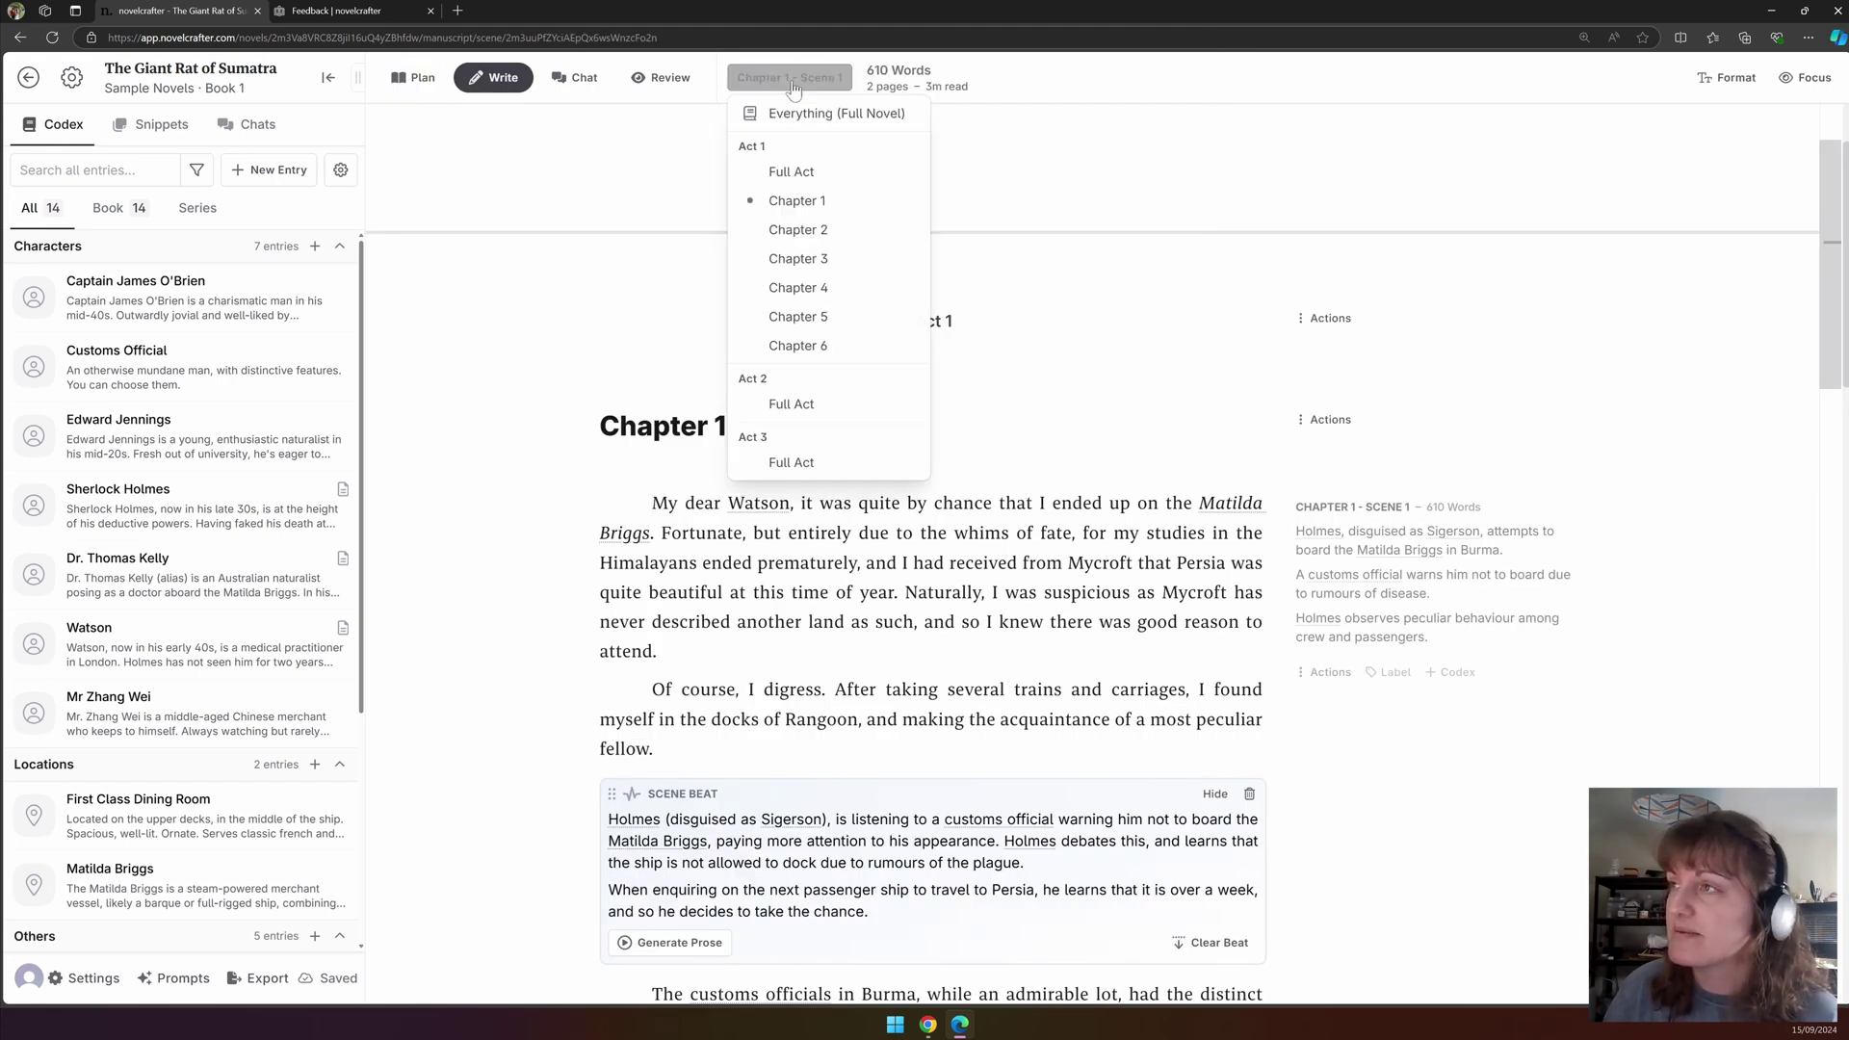
left_click(824, 231)
scroll(1059, 558, "down", 4)
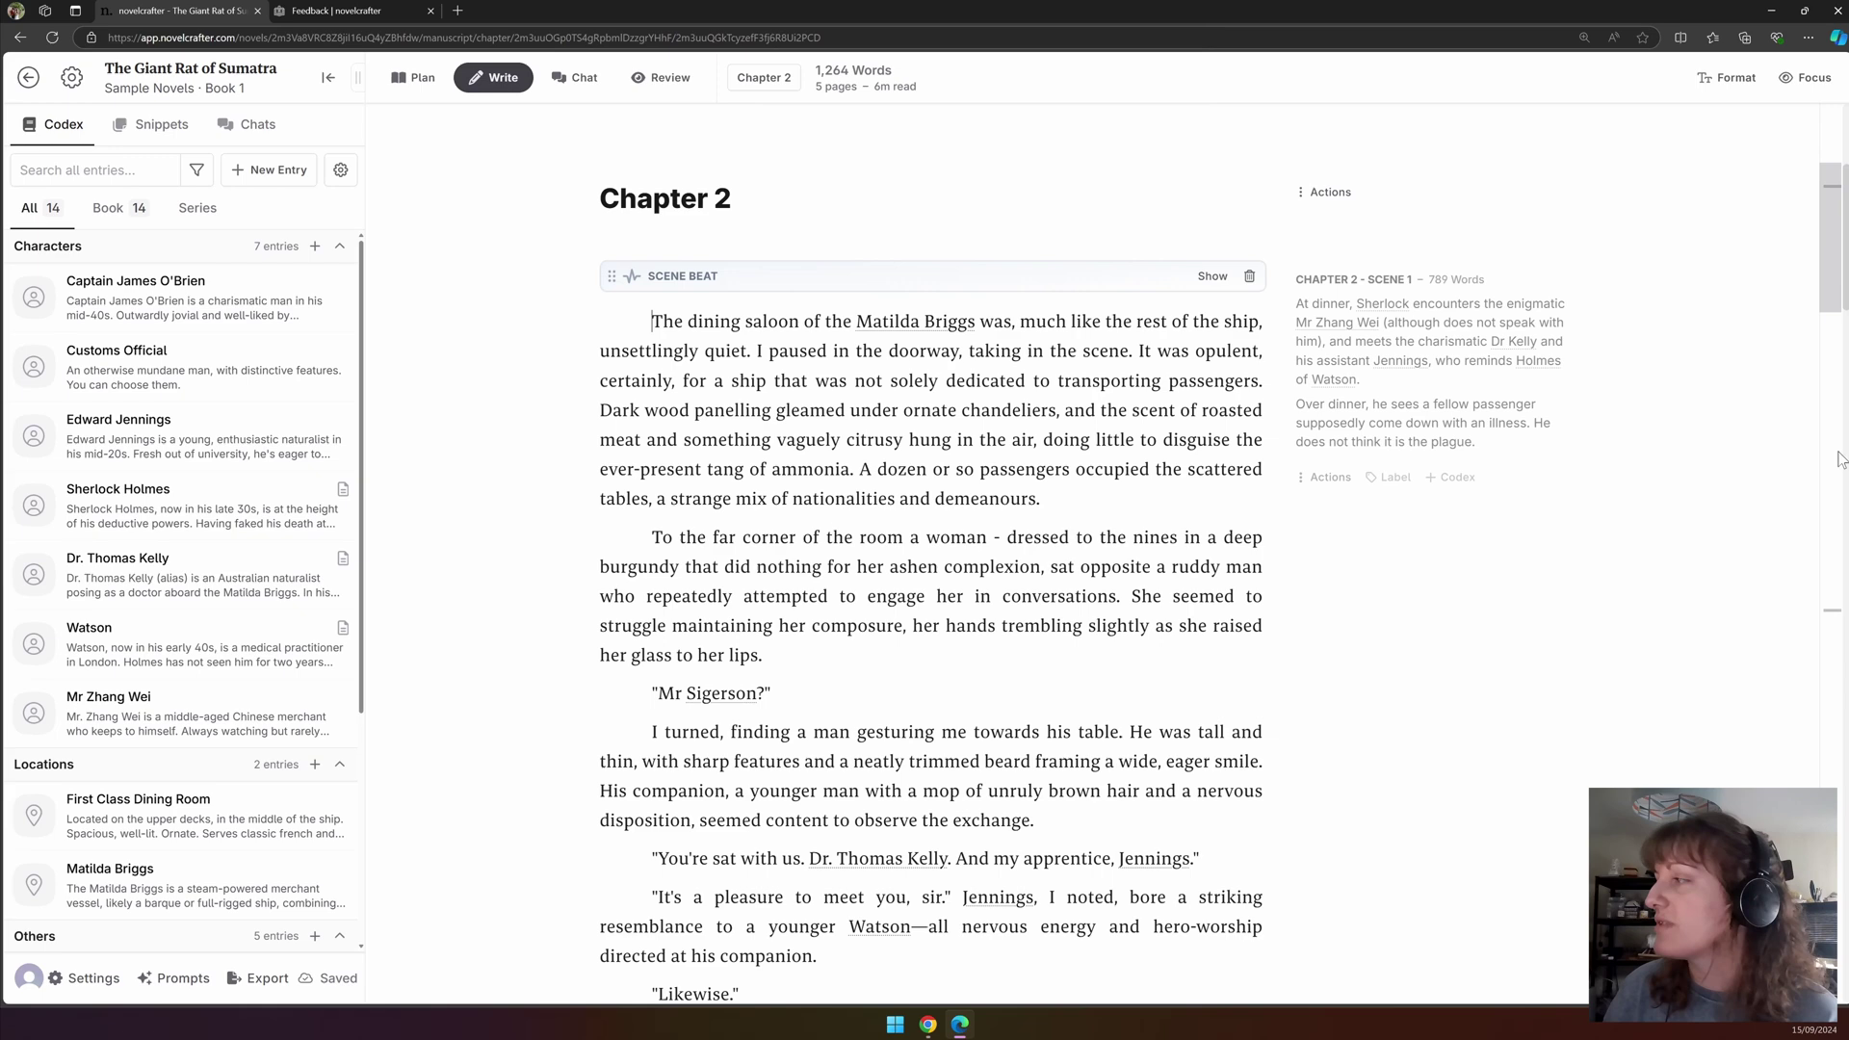
Open Chapter 2's Scene 2 from the plan grid, view all of Chapter 2, then return to the storyboard.
left_click(414, 77)
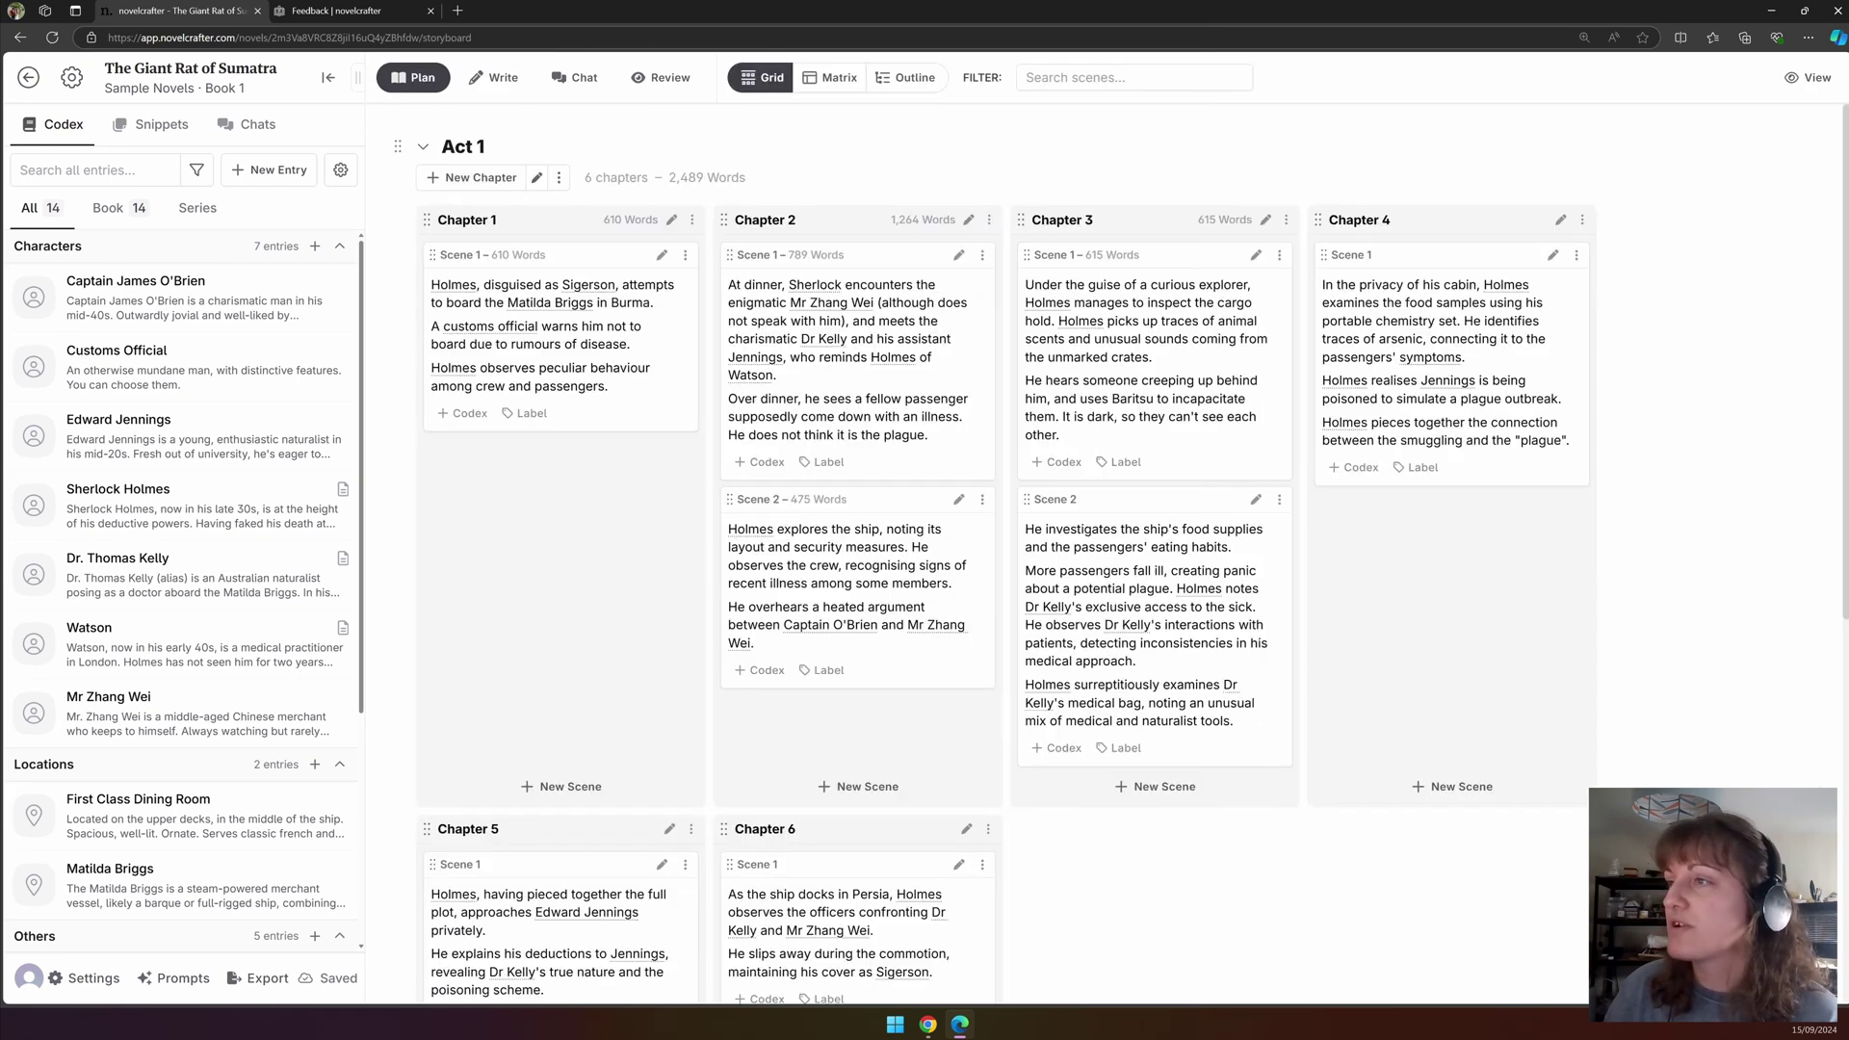
left_click(958, 499)
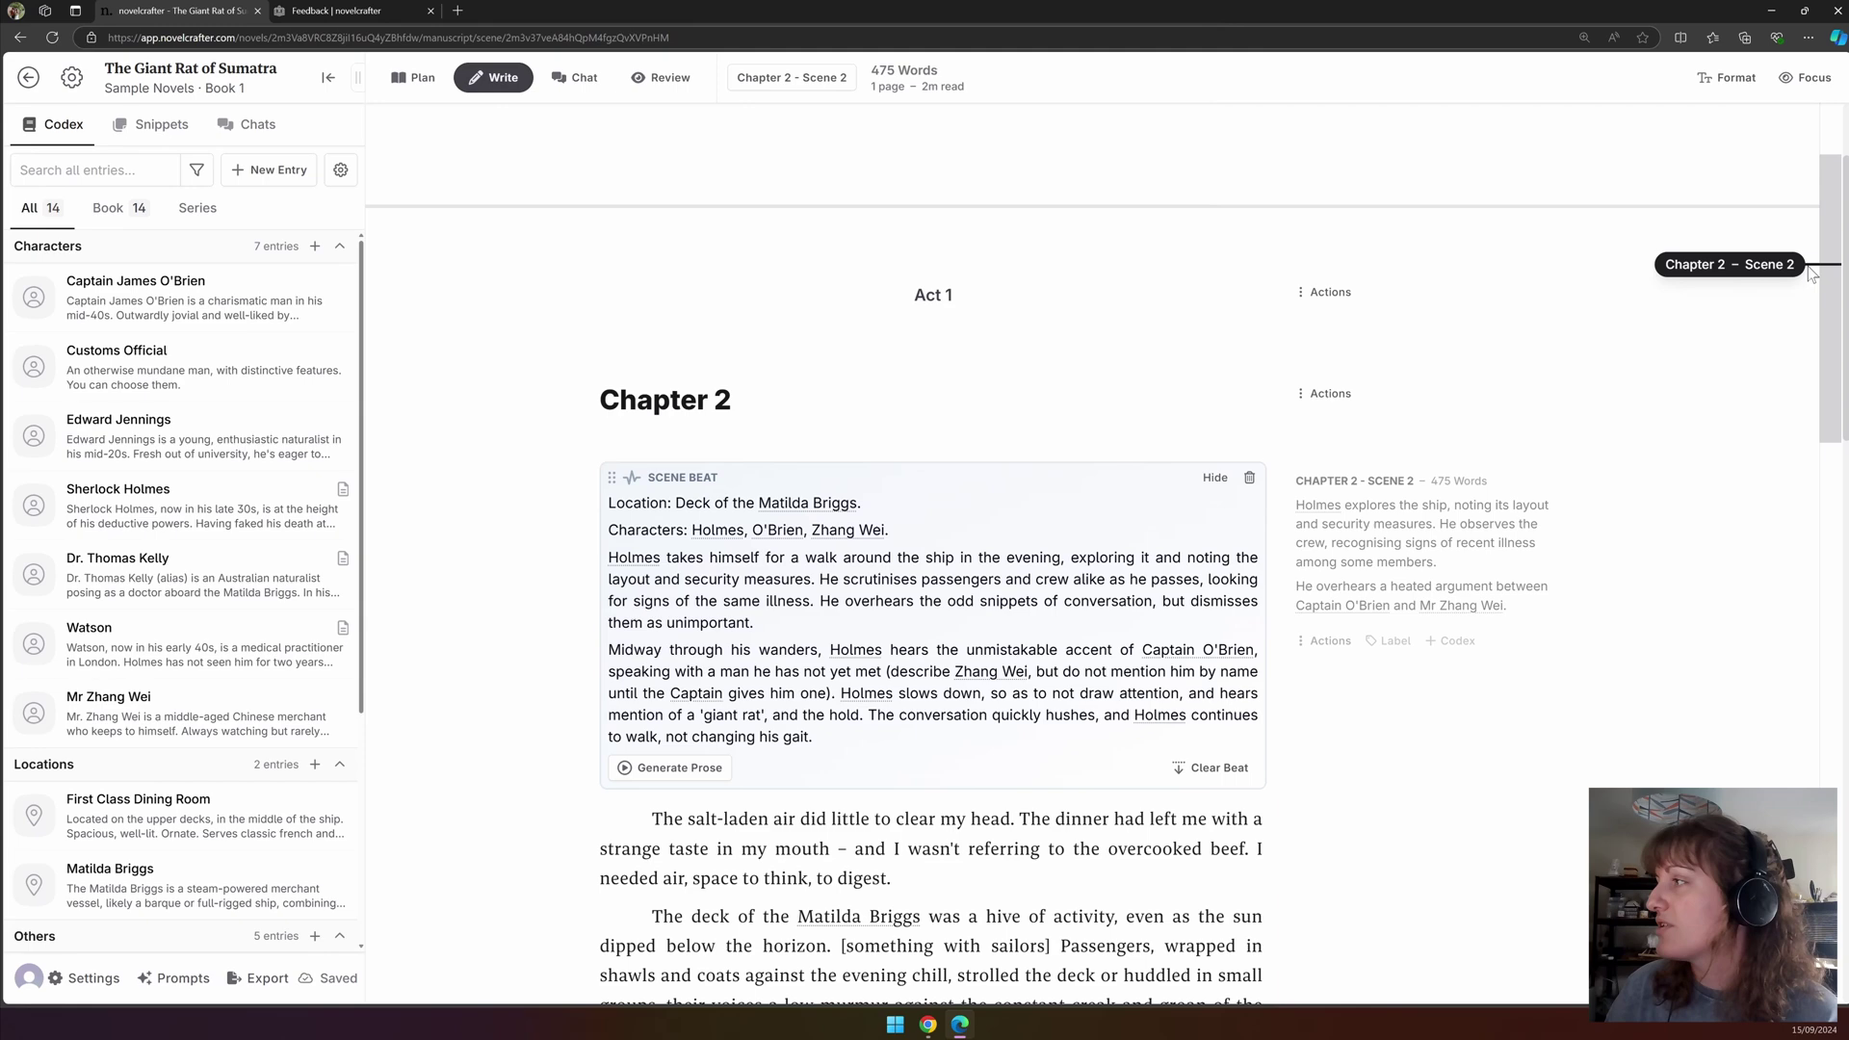
left_click(814, 85)
left_click(831, 236)
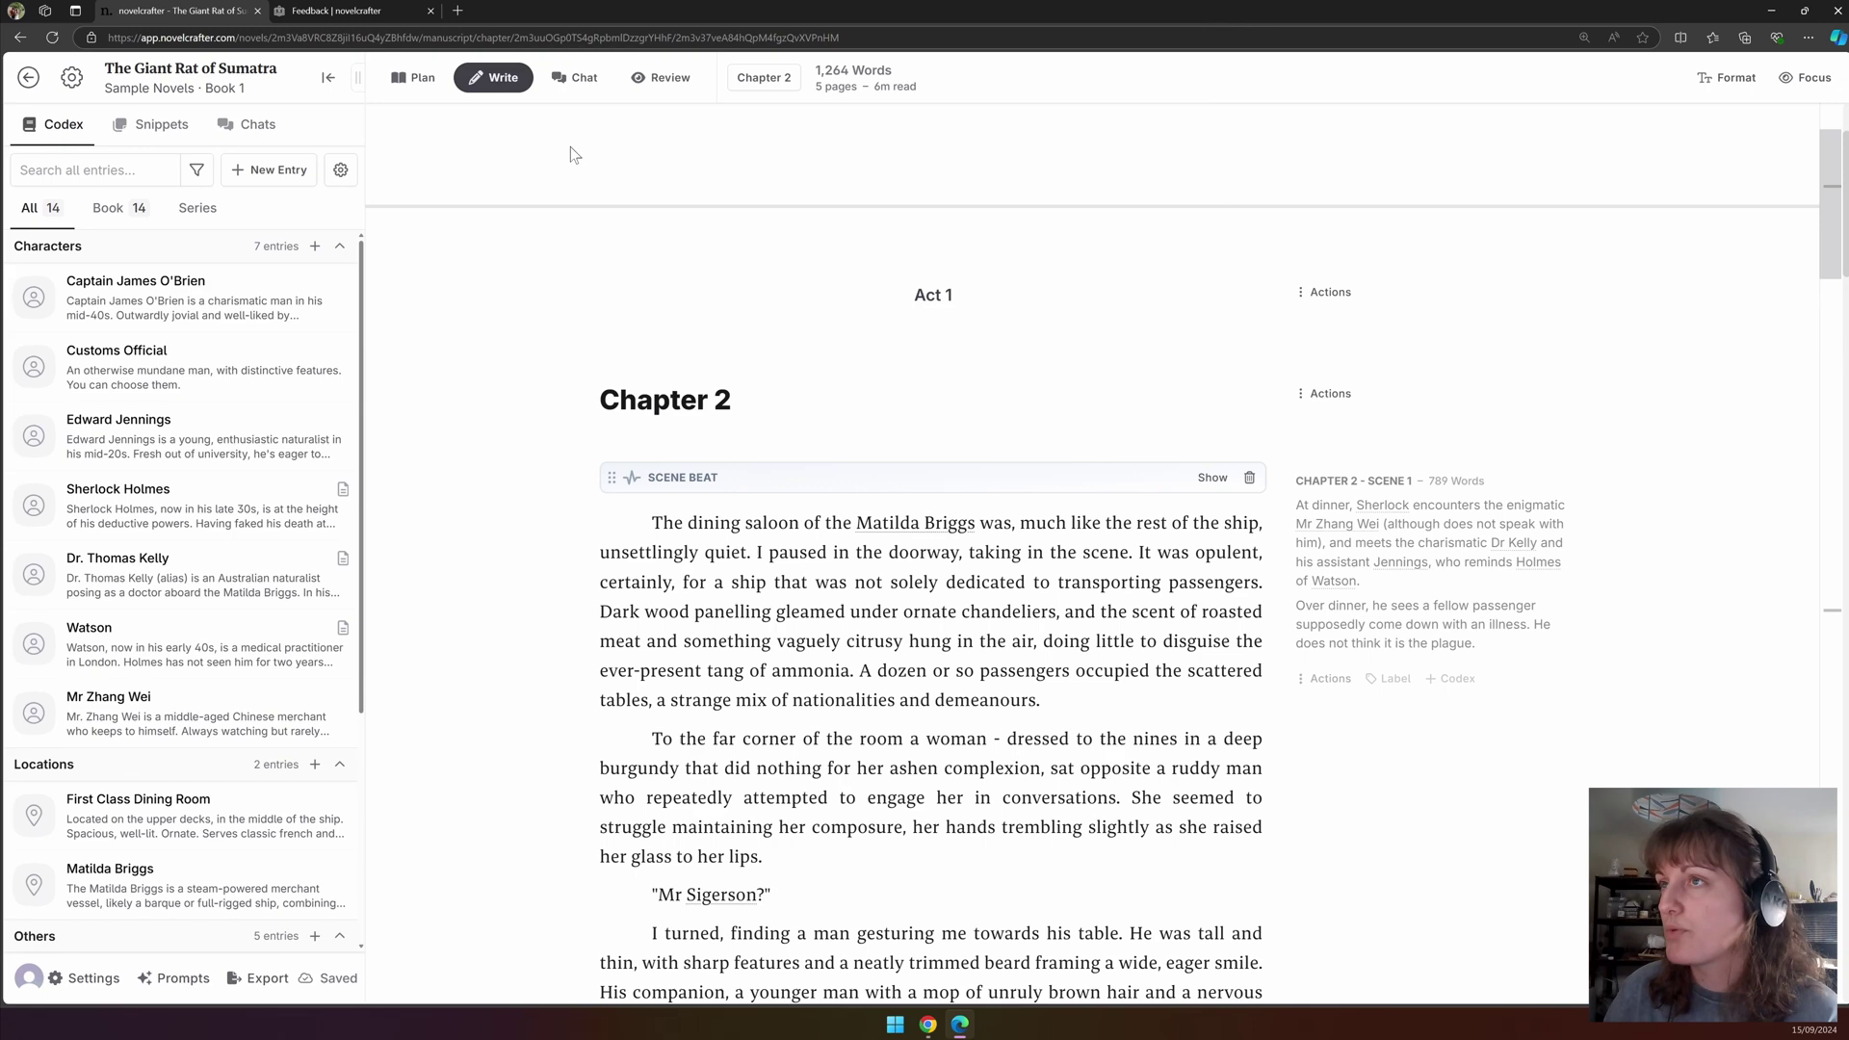
left_click(417, 77)
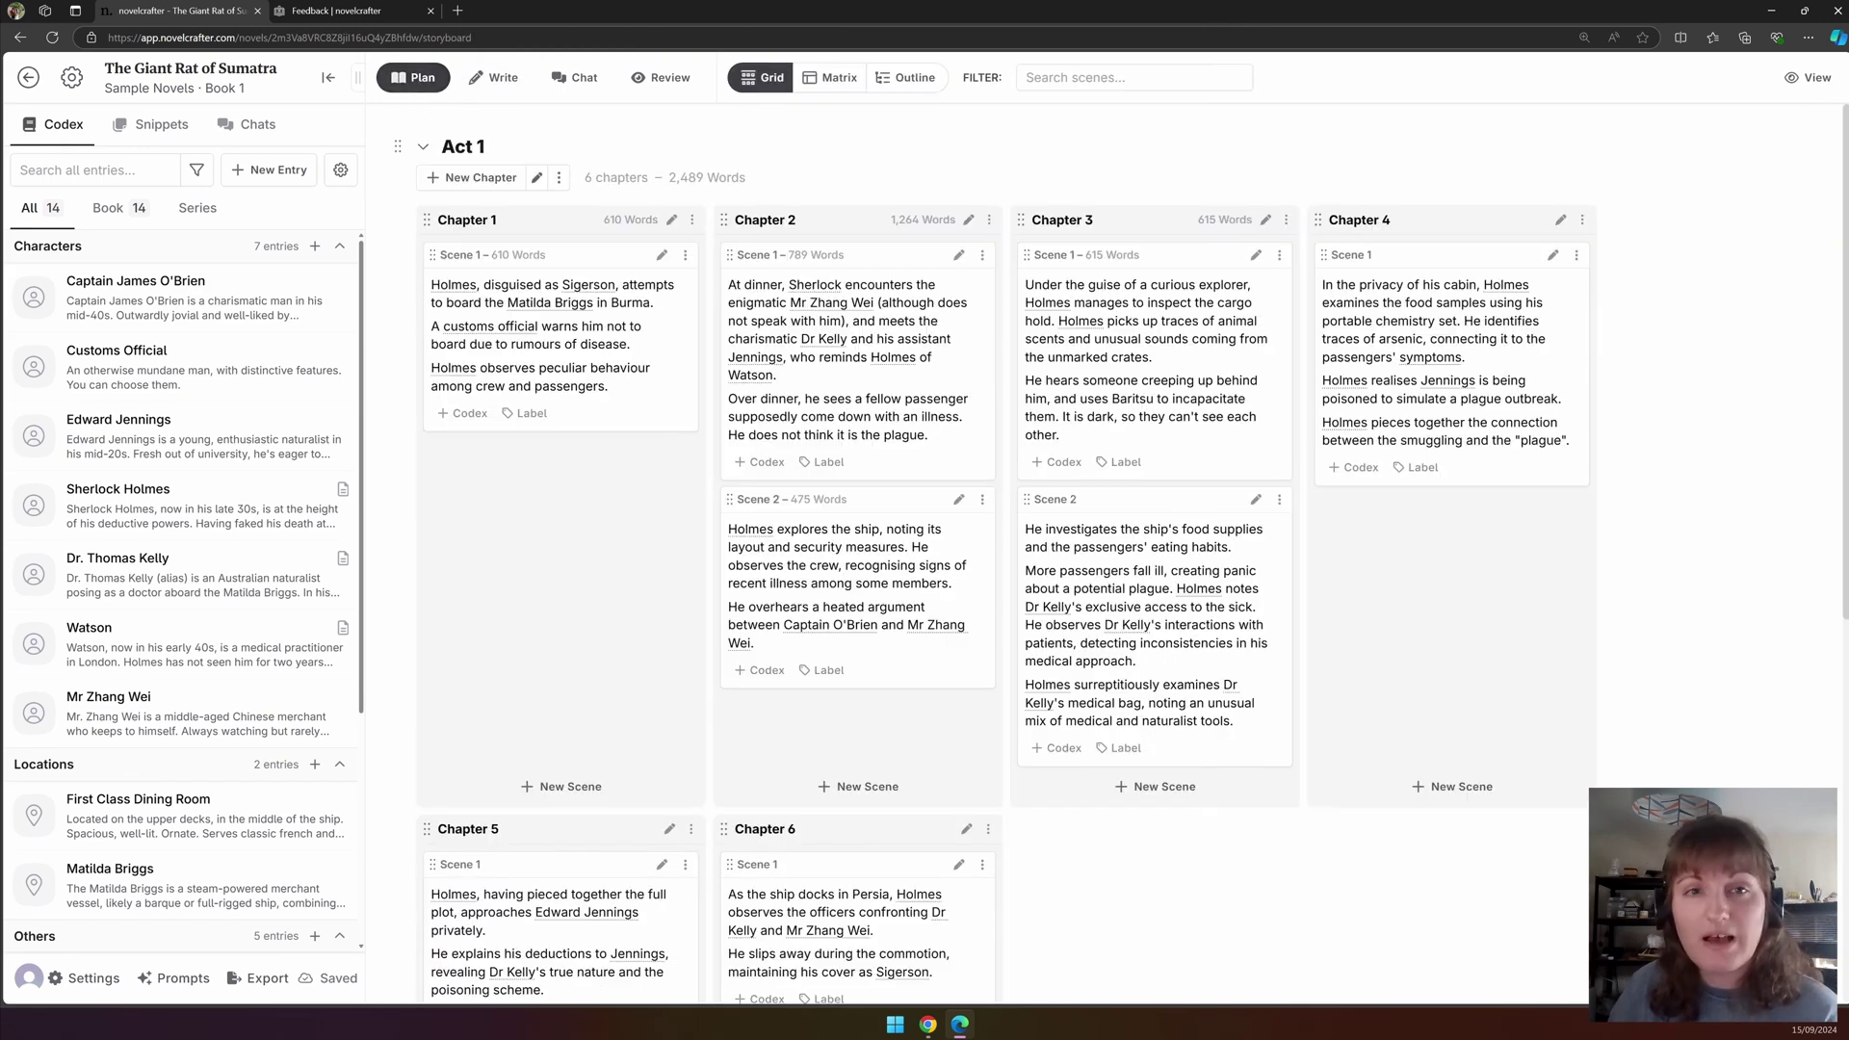
left_click(685, 255)
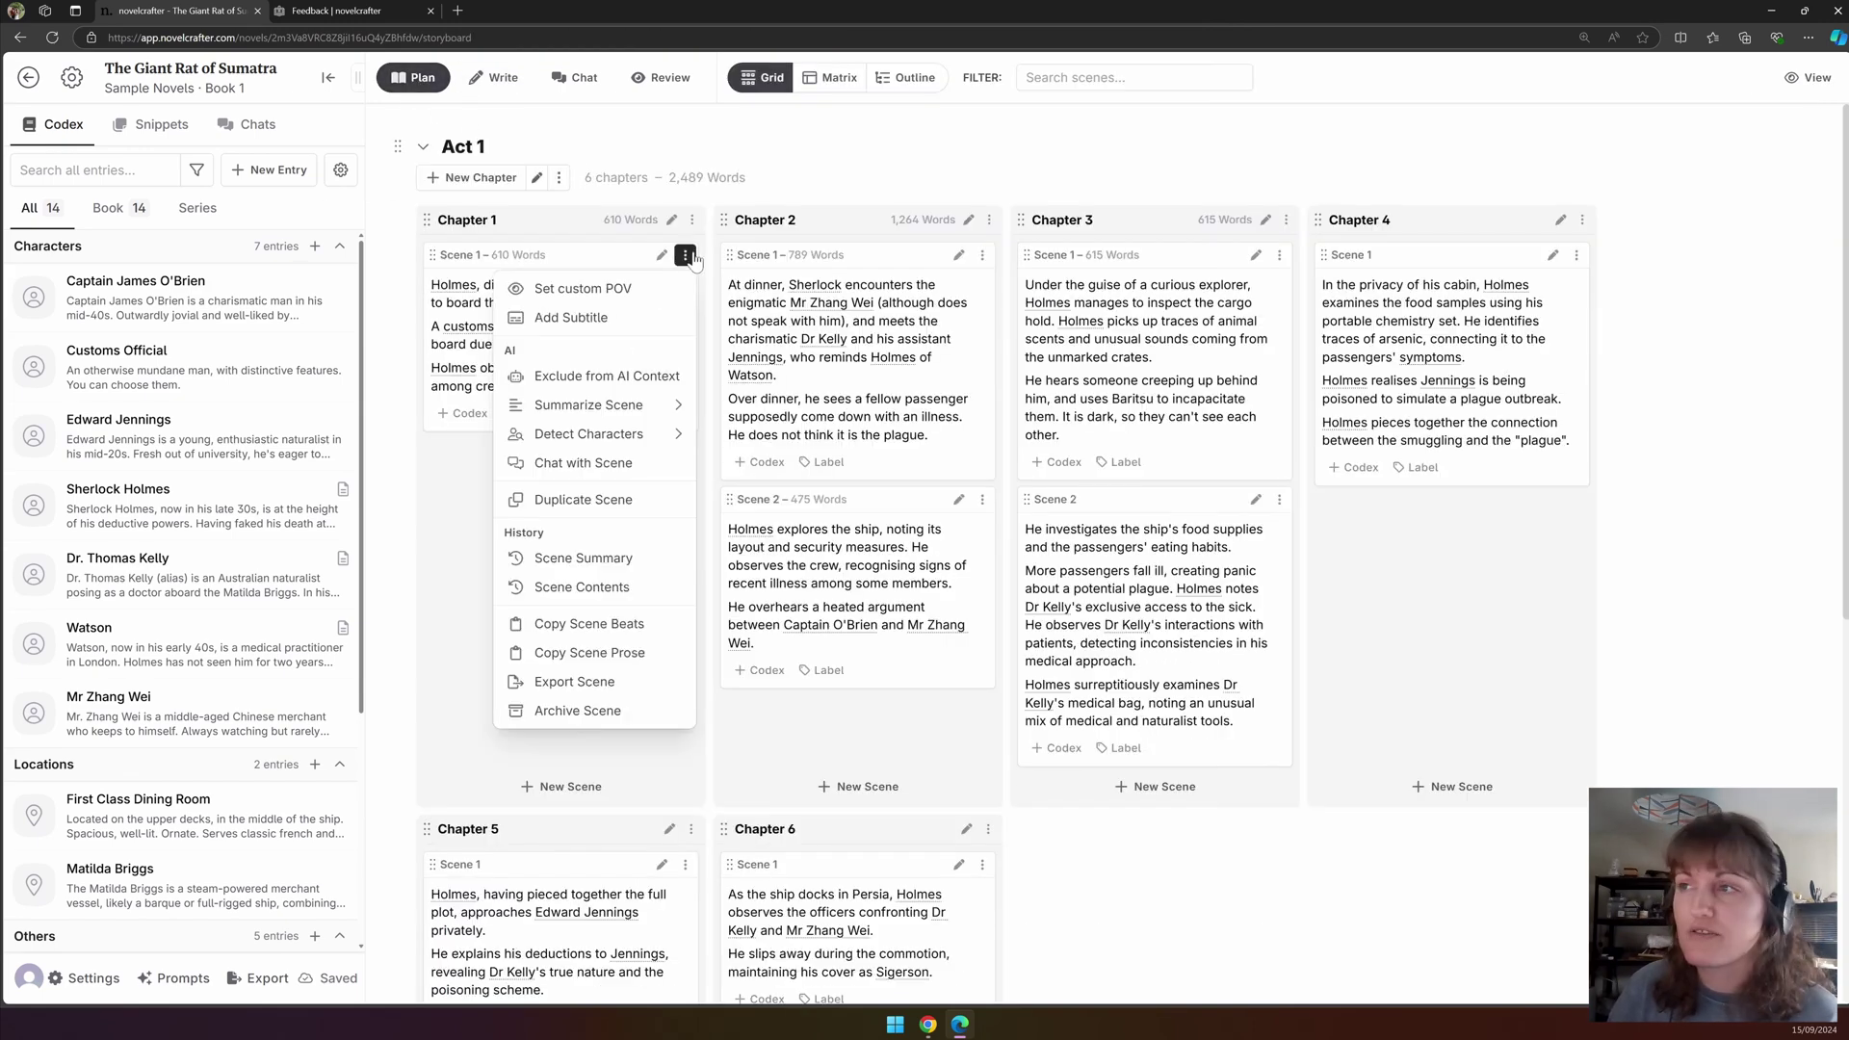
left_click(611, 291)
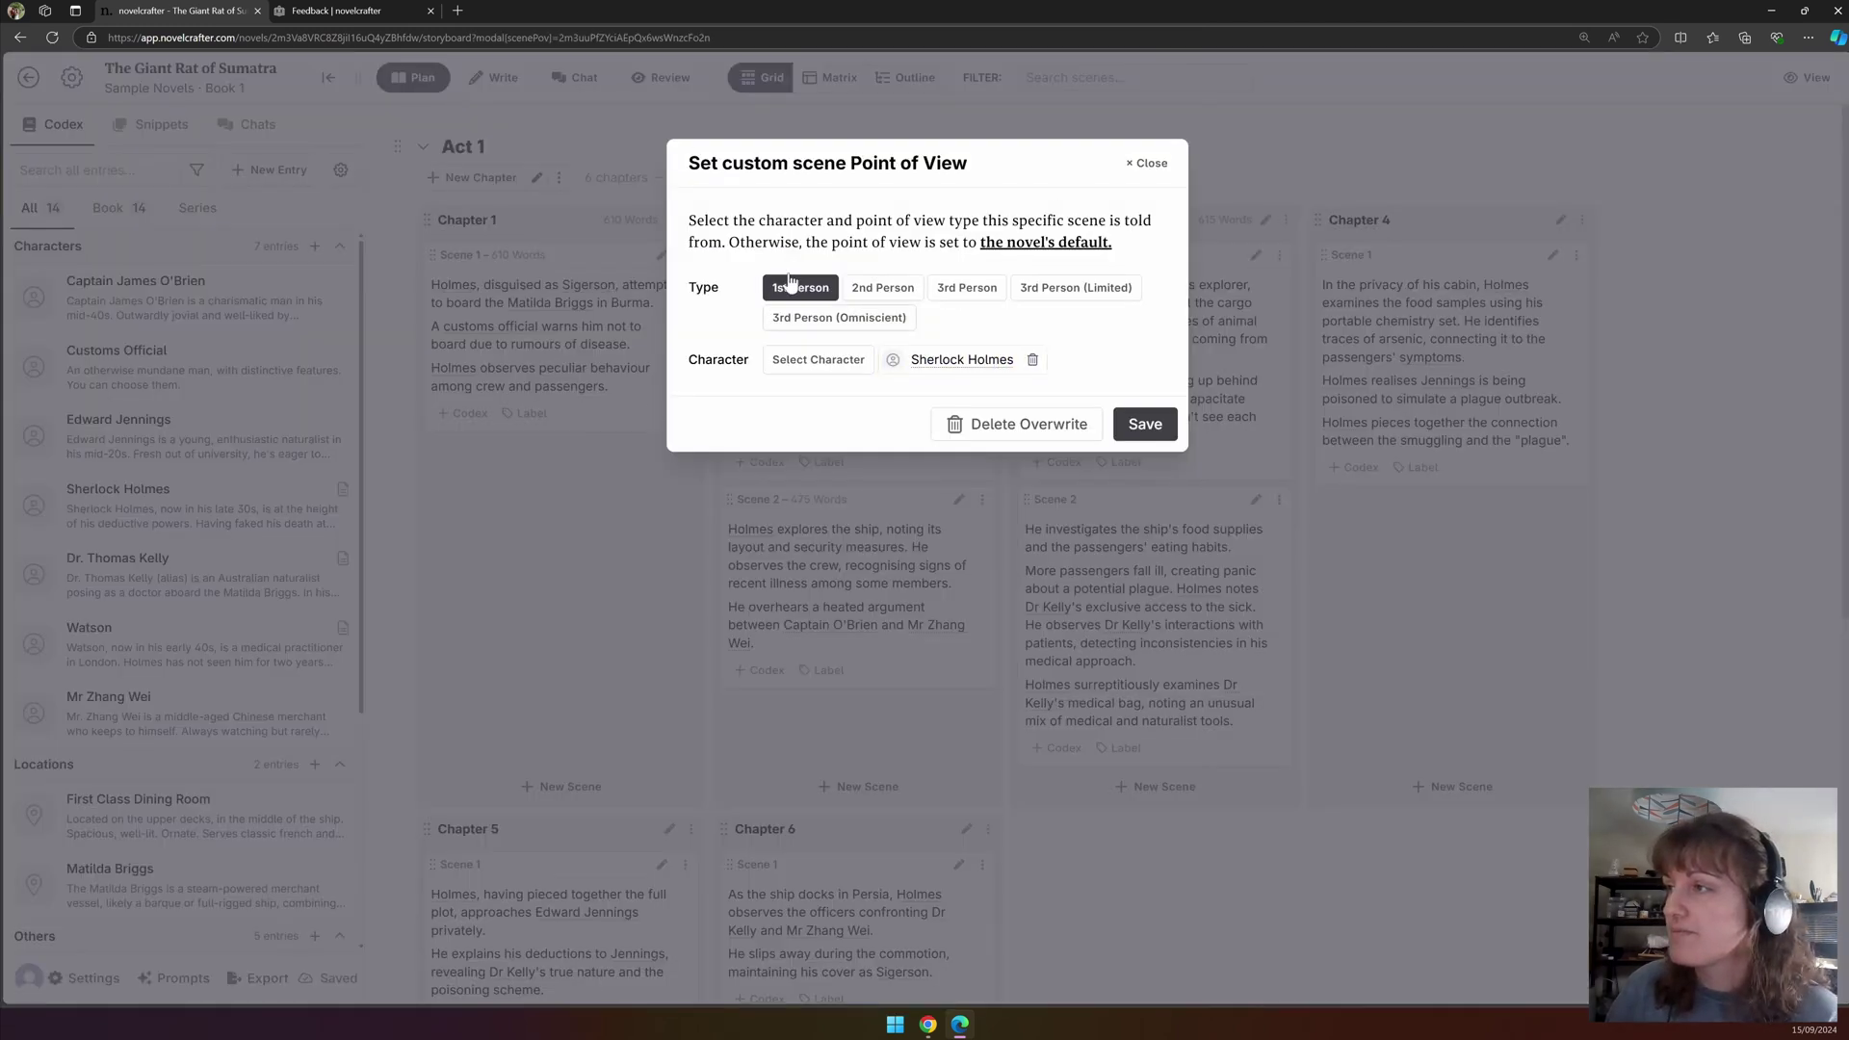
left_click(799, 363)
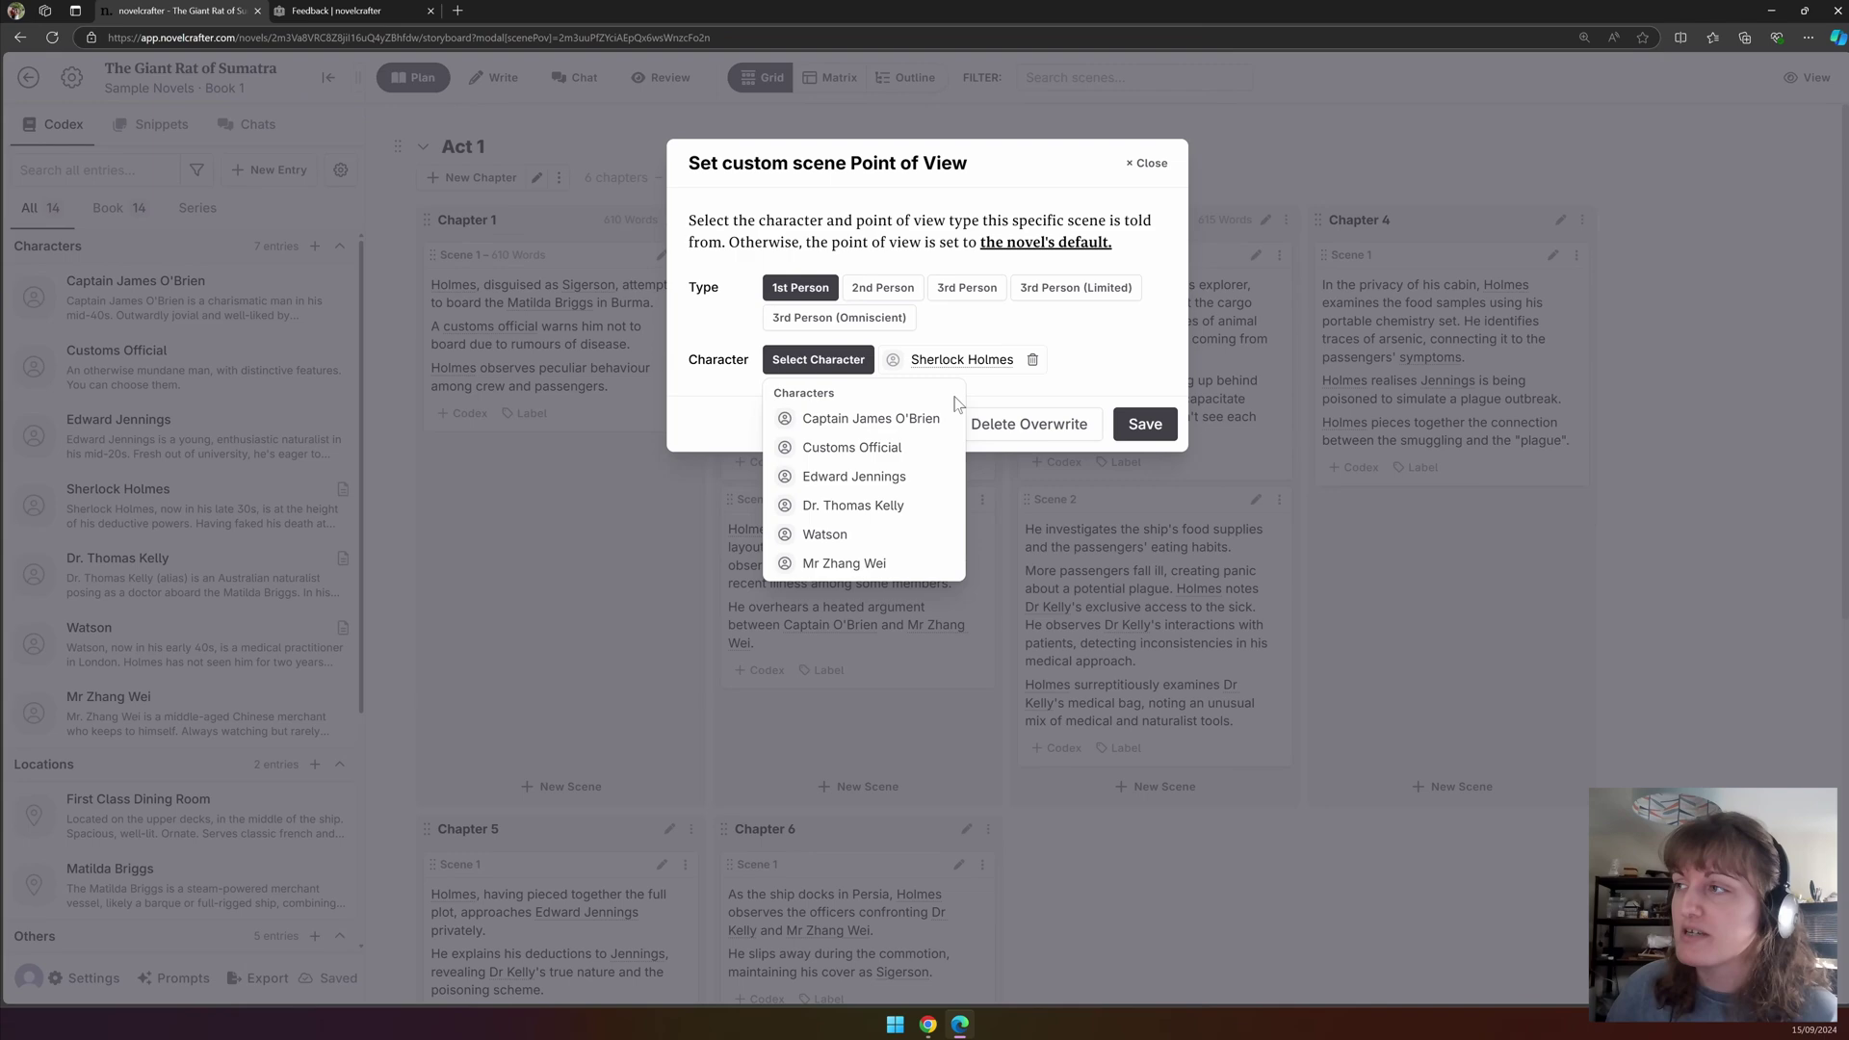
left_click(1148, 163)
left_click(1148, 163)
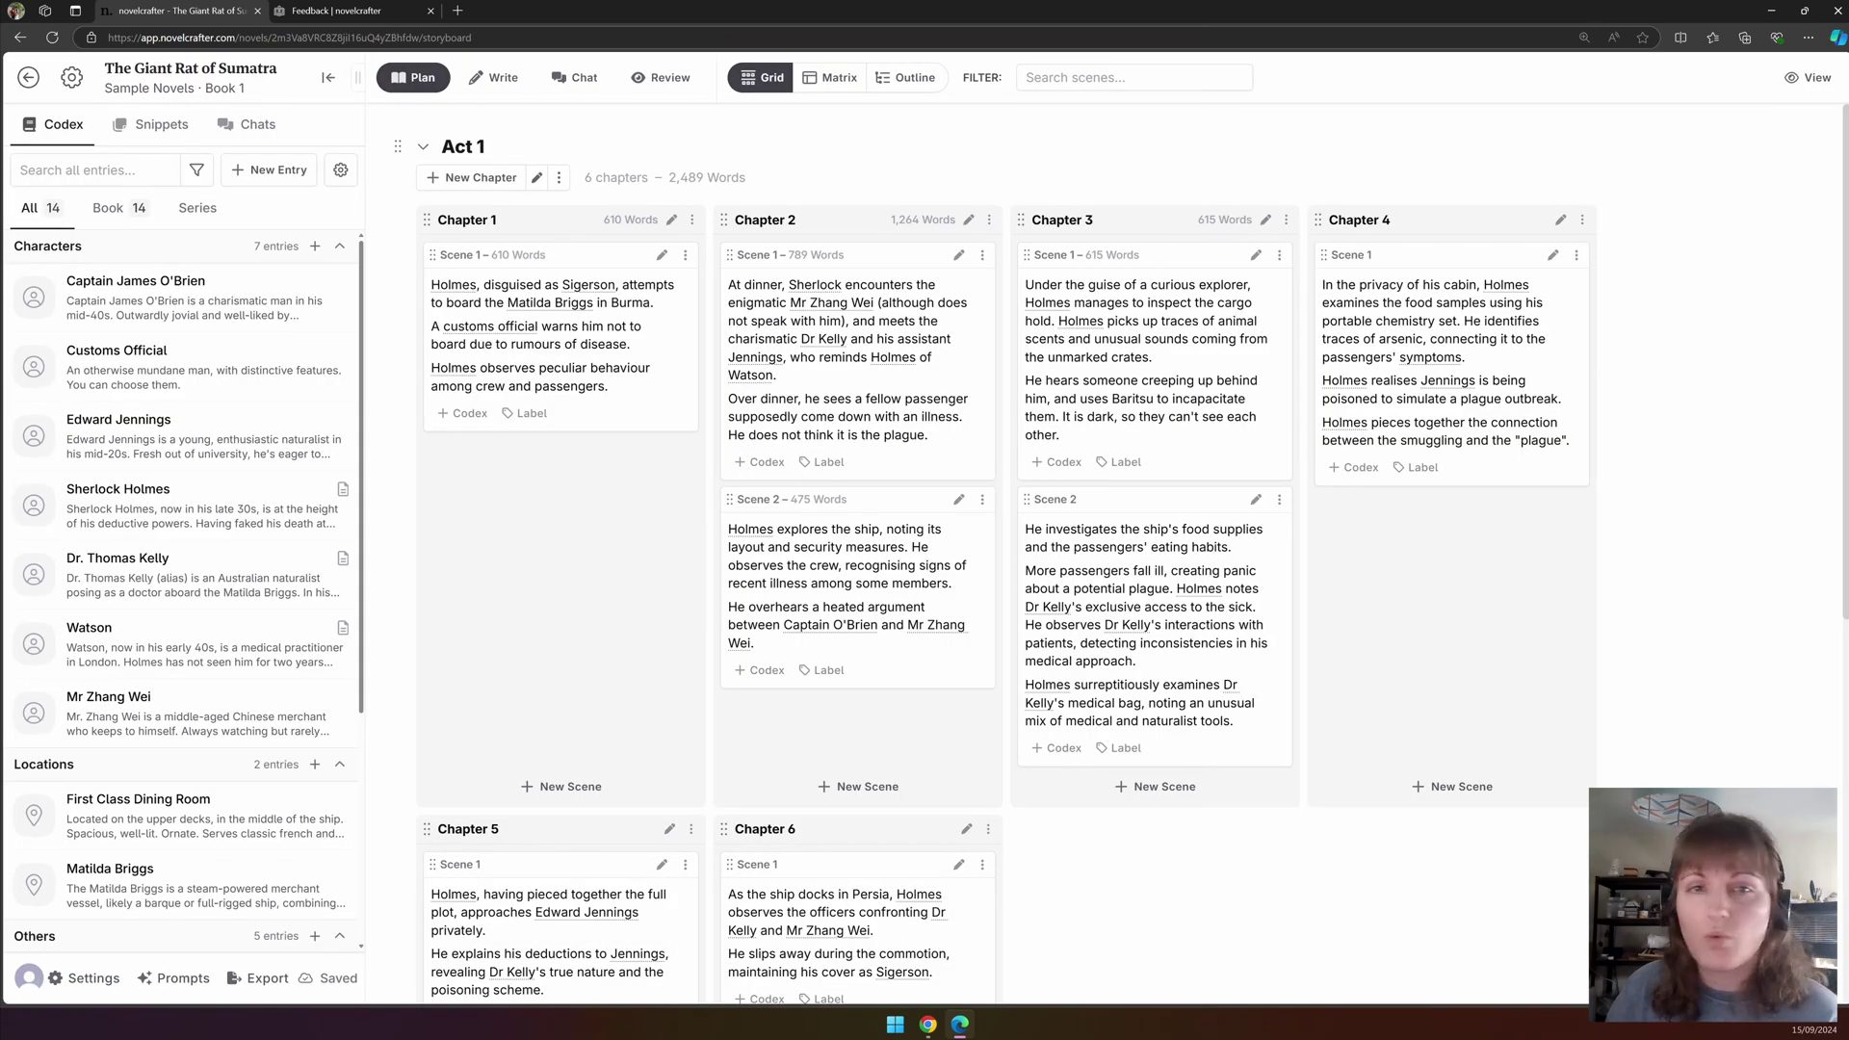
left_click(685, 255)
left_click(631, 316)
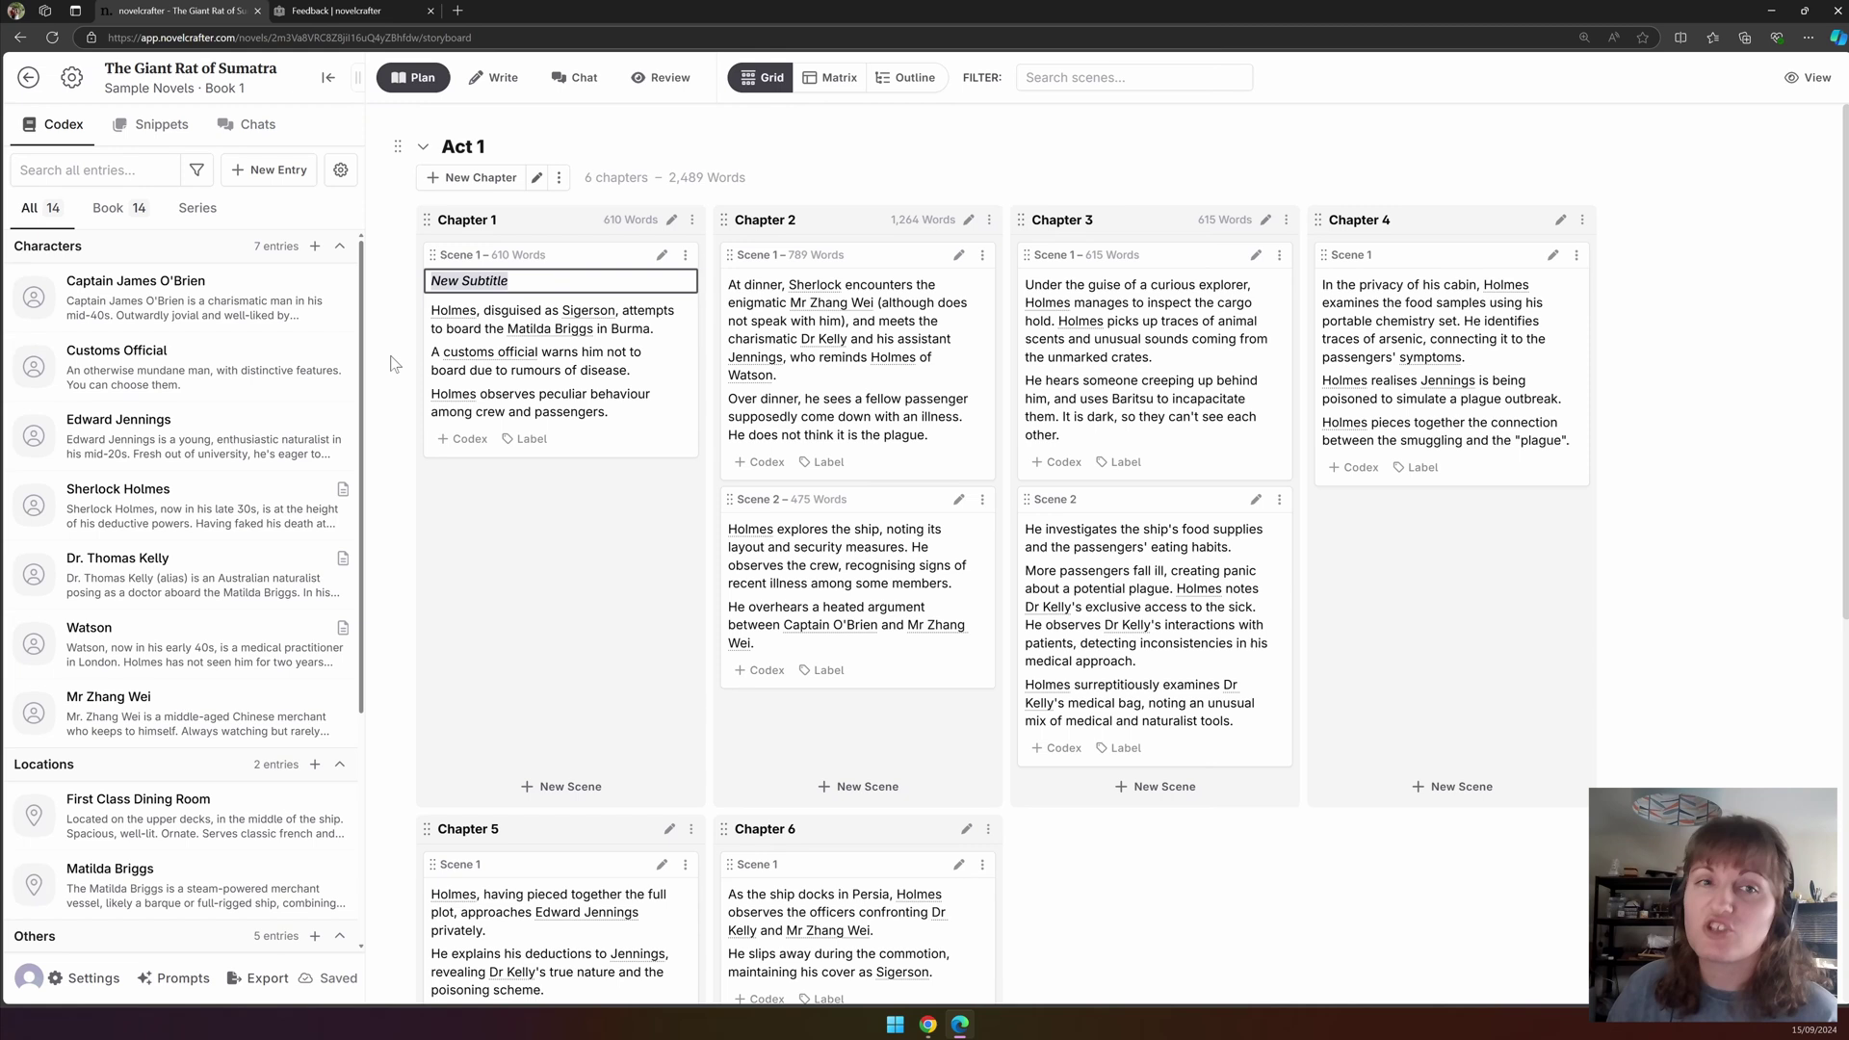
left_click(685, 257)
left_click(616, 315)
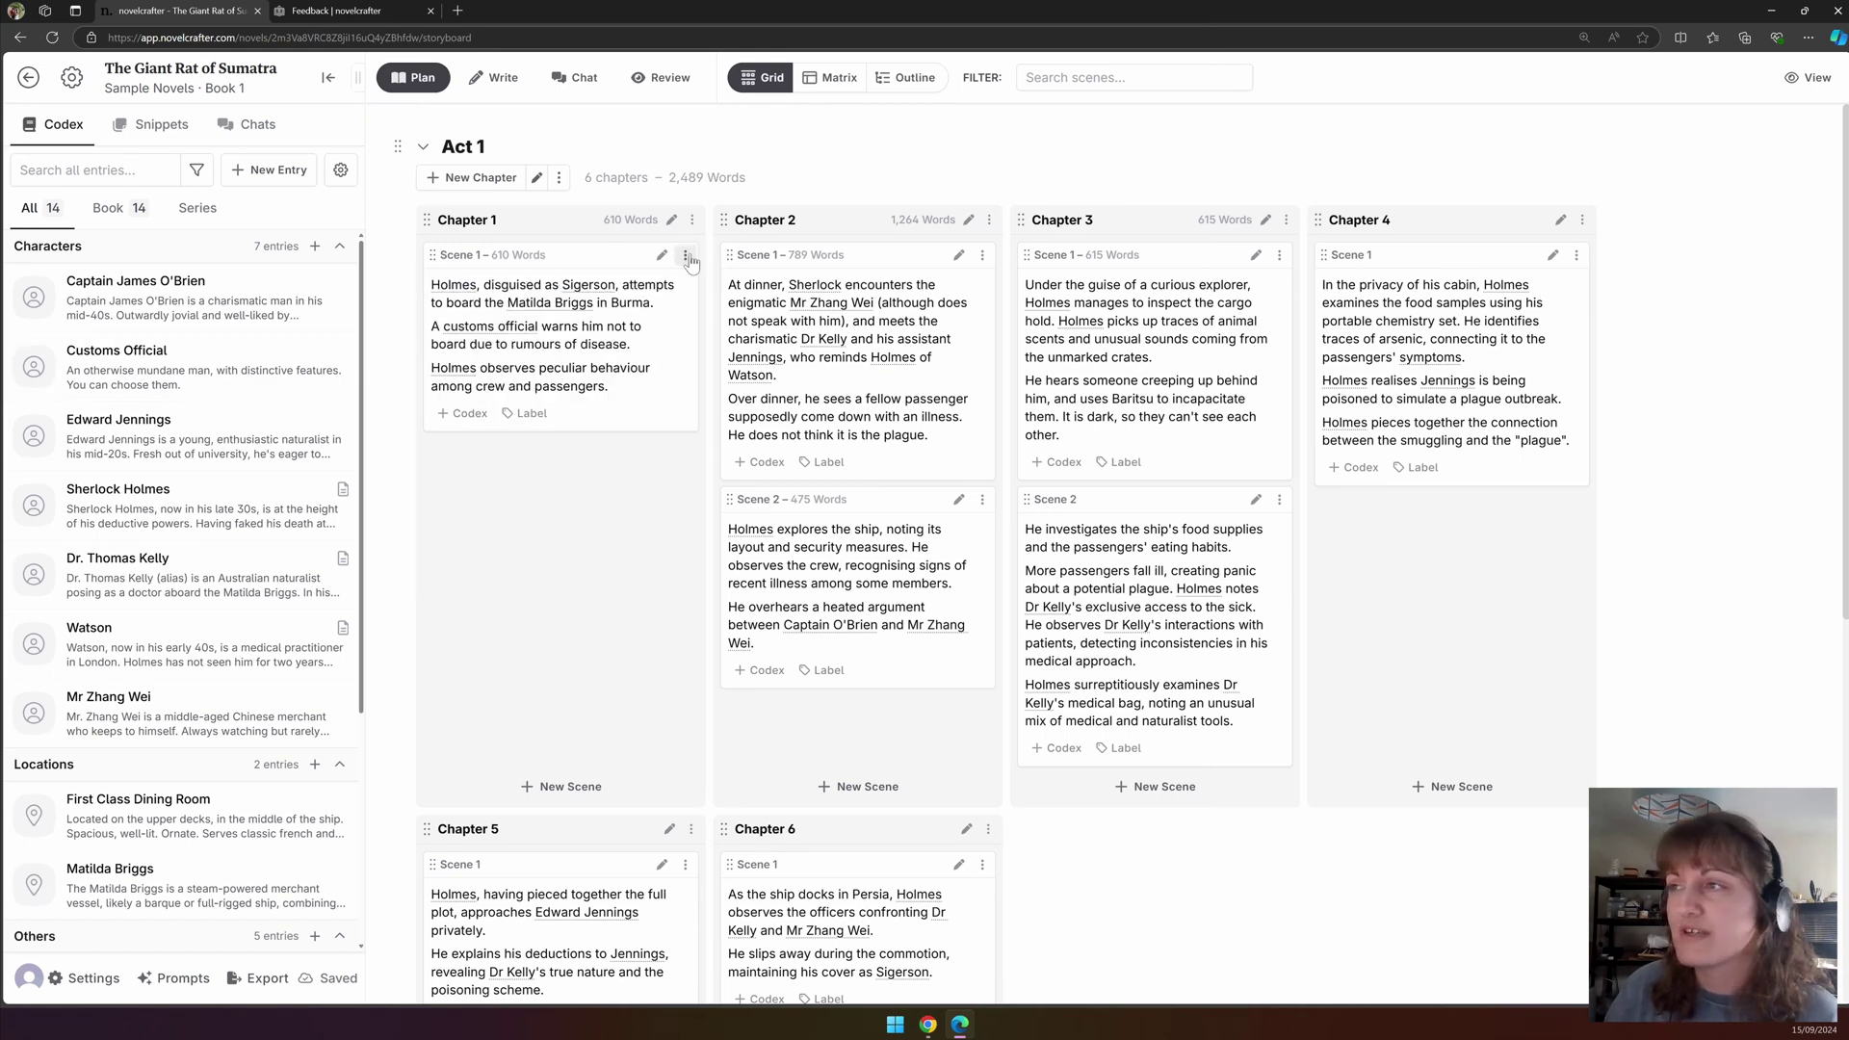
Open Chapter 1 Scene 1's actions menu and look over Summarize Scene and the other options.
left_click(686, 257)
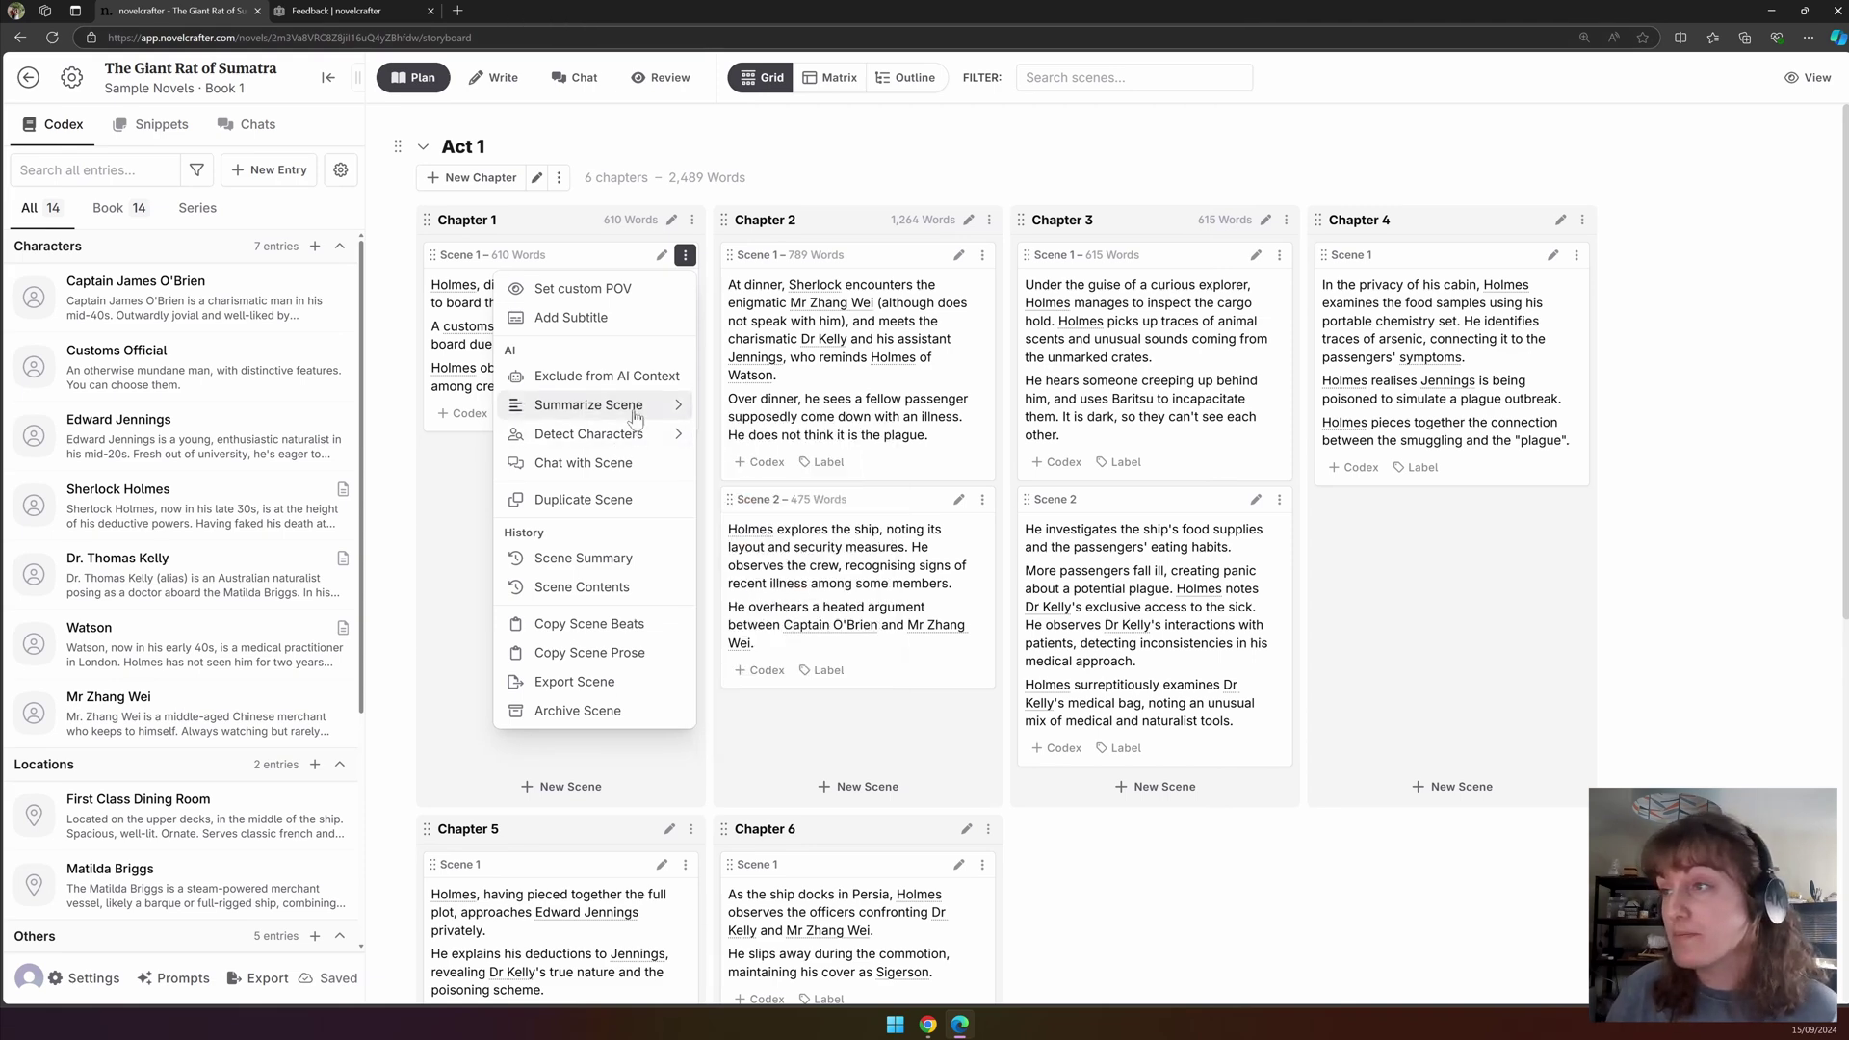
mouse_move(597, 410)
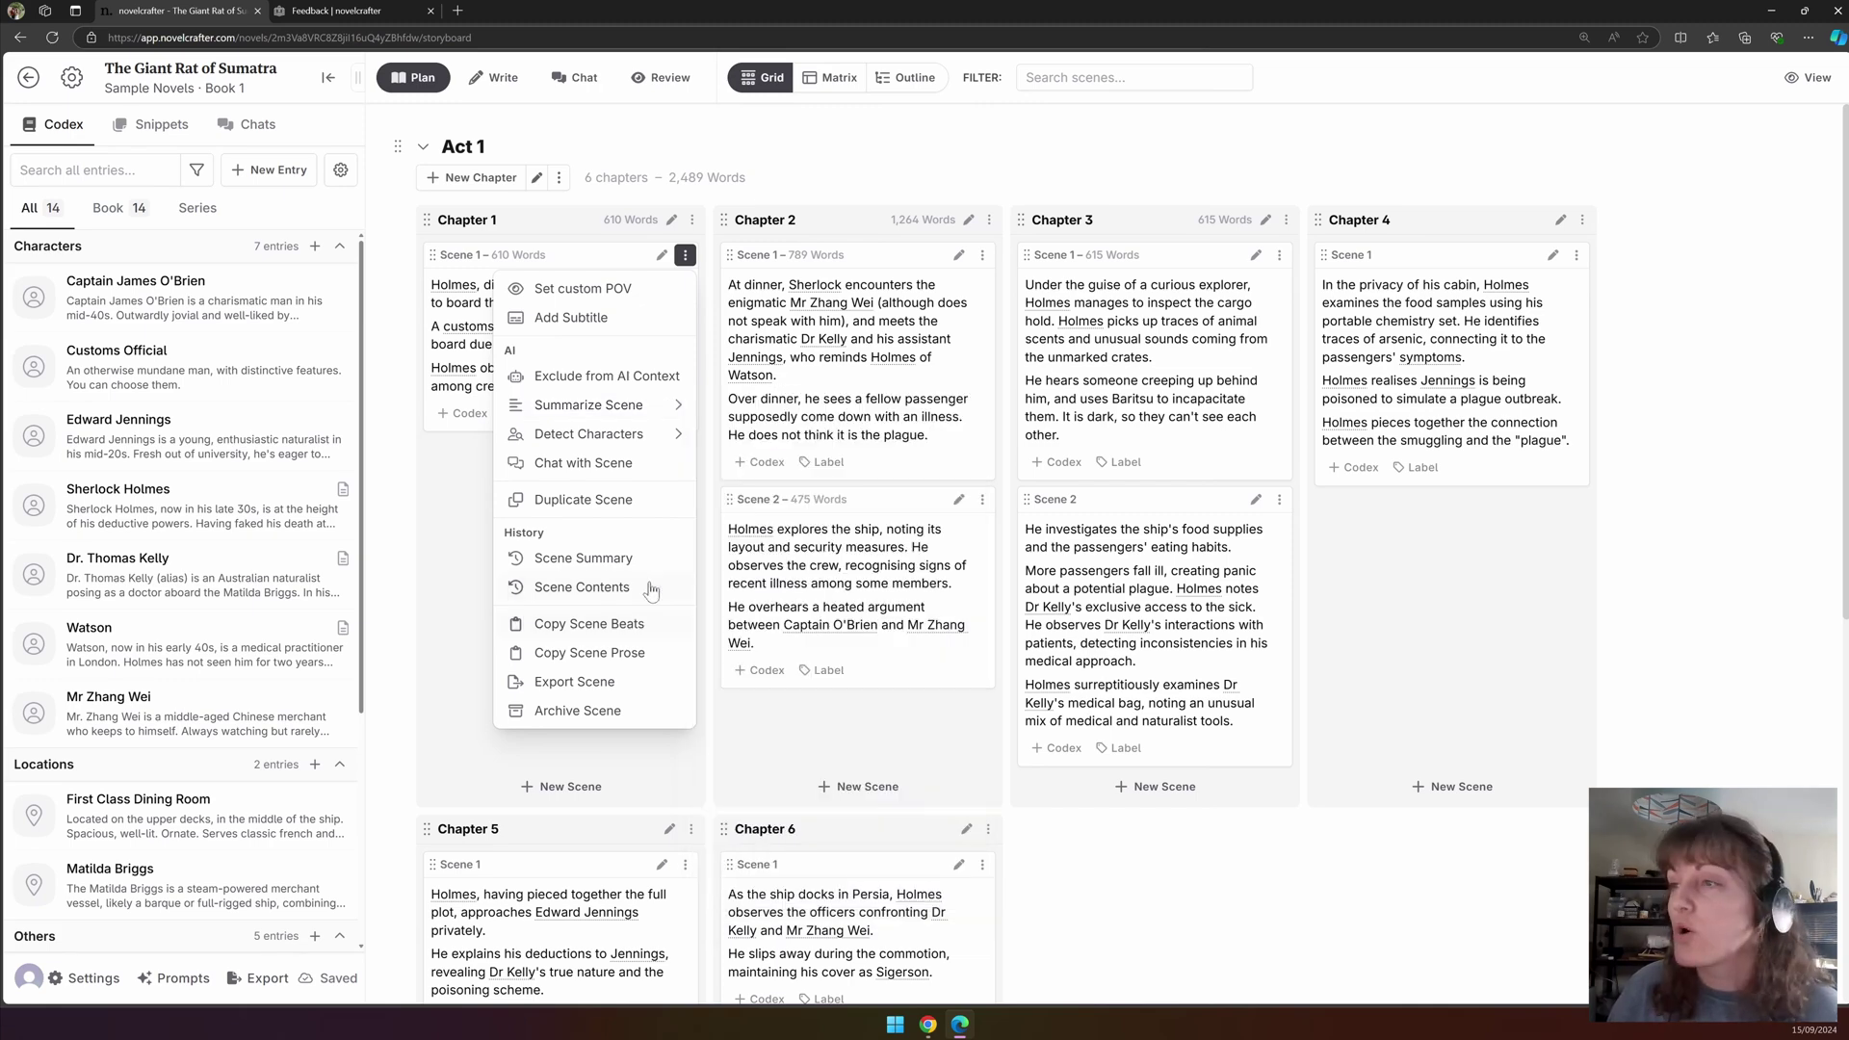
Start a Chat with Scene thread on Chapter 1 Scene 1, close the chat panel, and reopen the scene's menu.
left_click(609, 469)
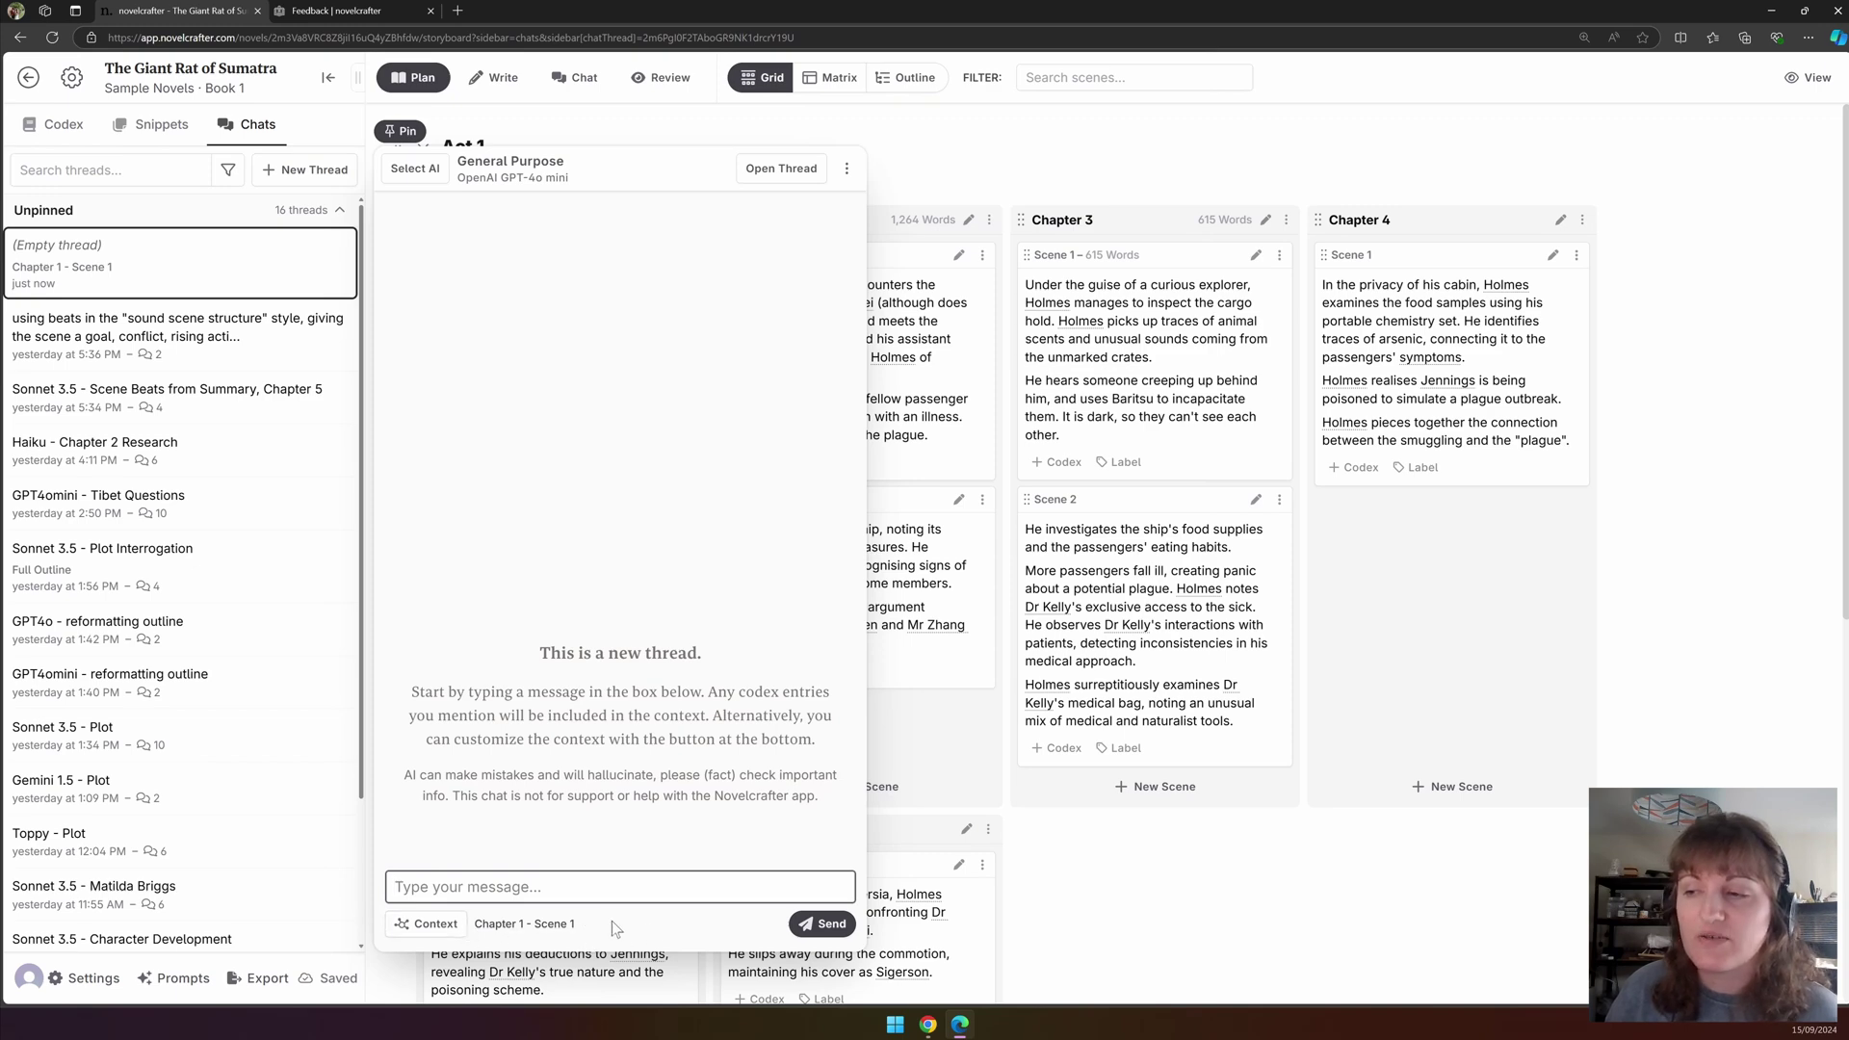
left_click(1687, 640)
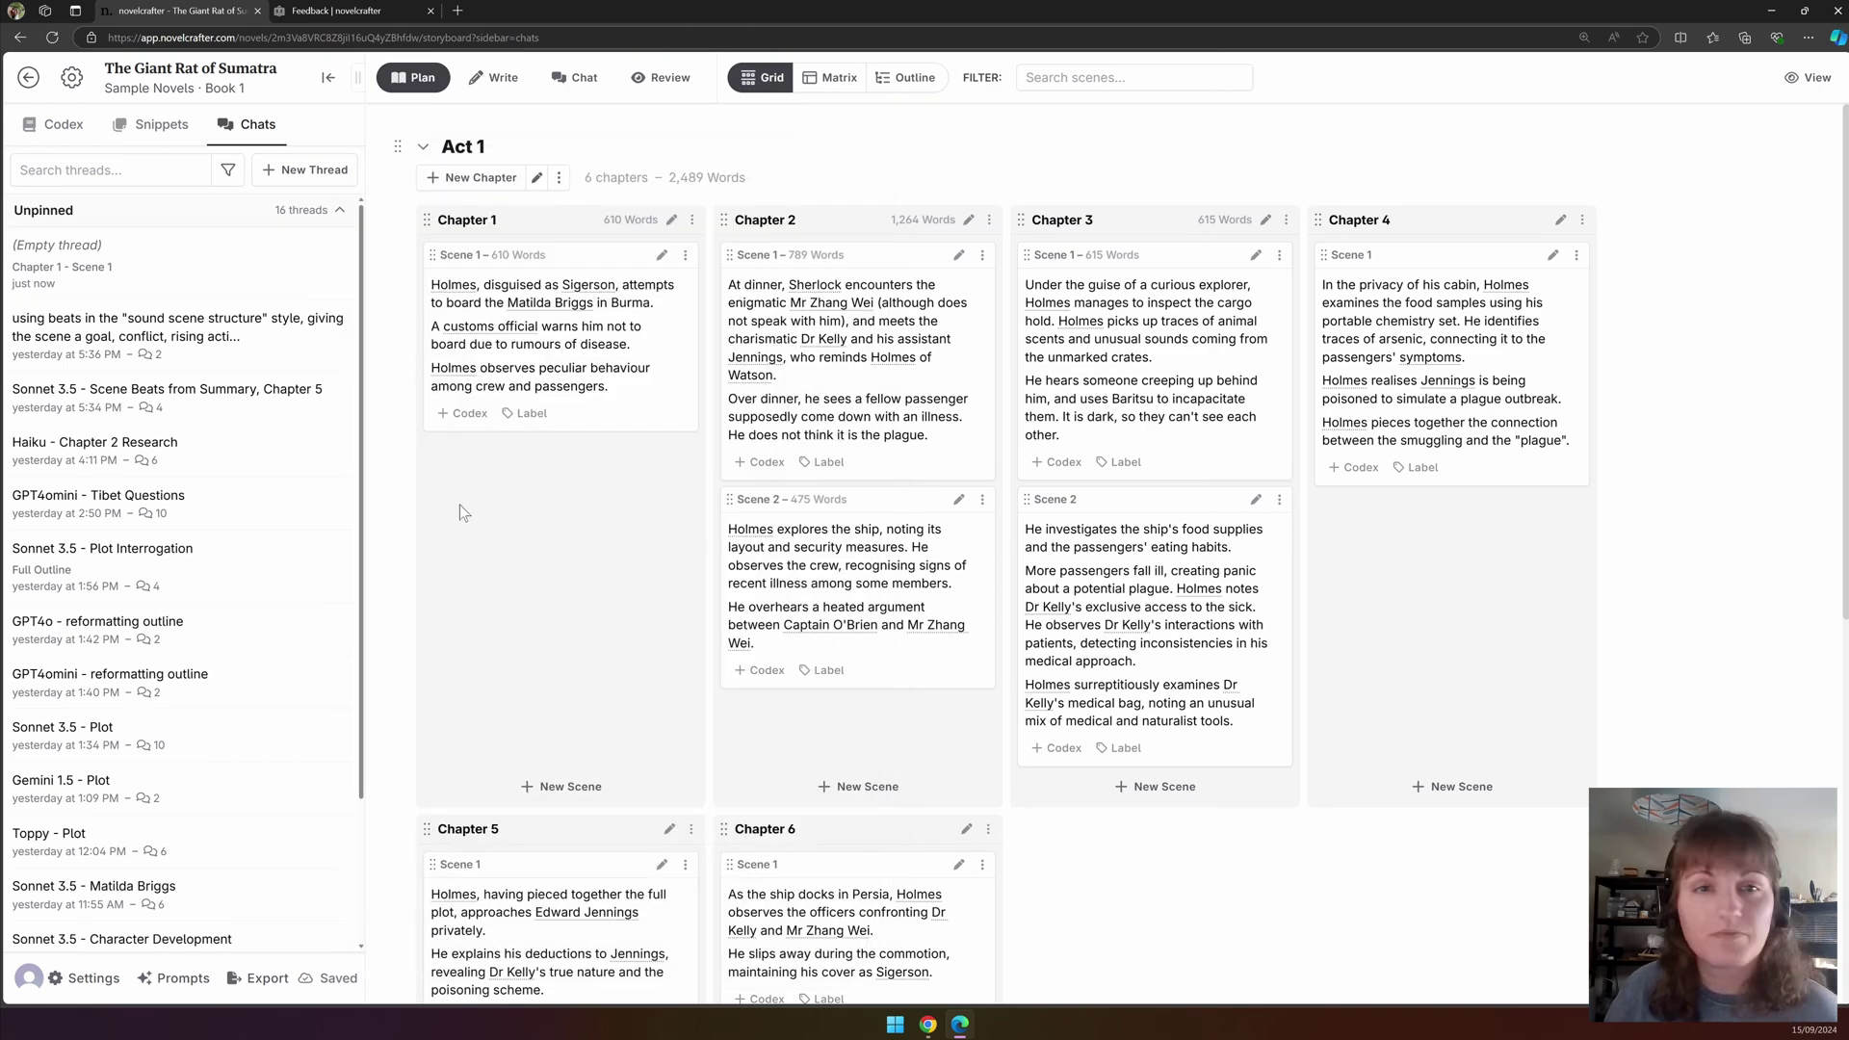
left_click(684, 254)
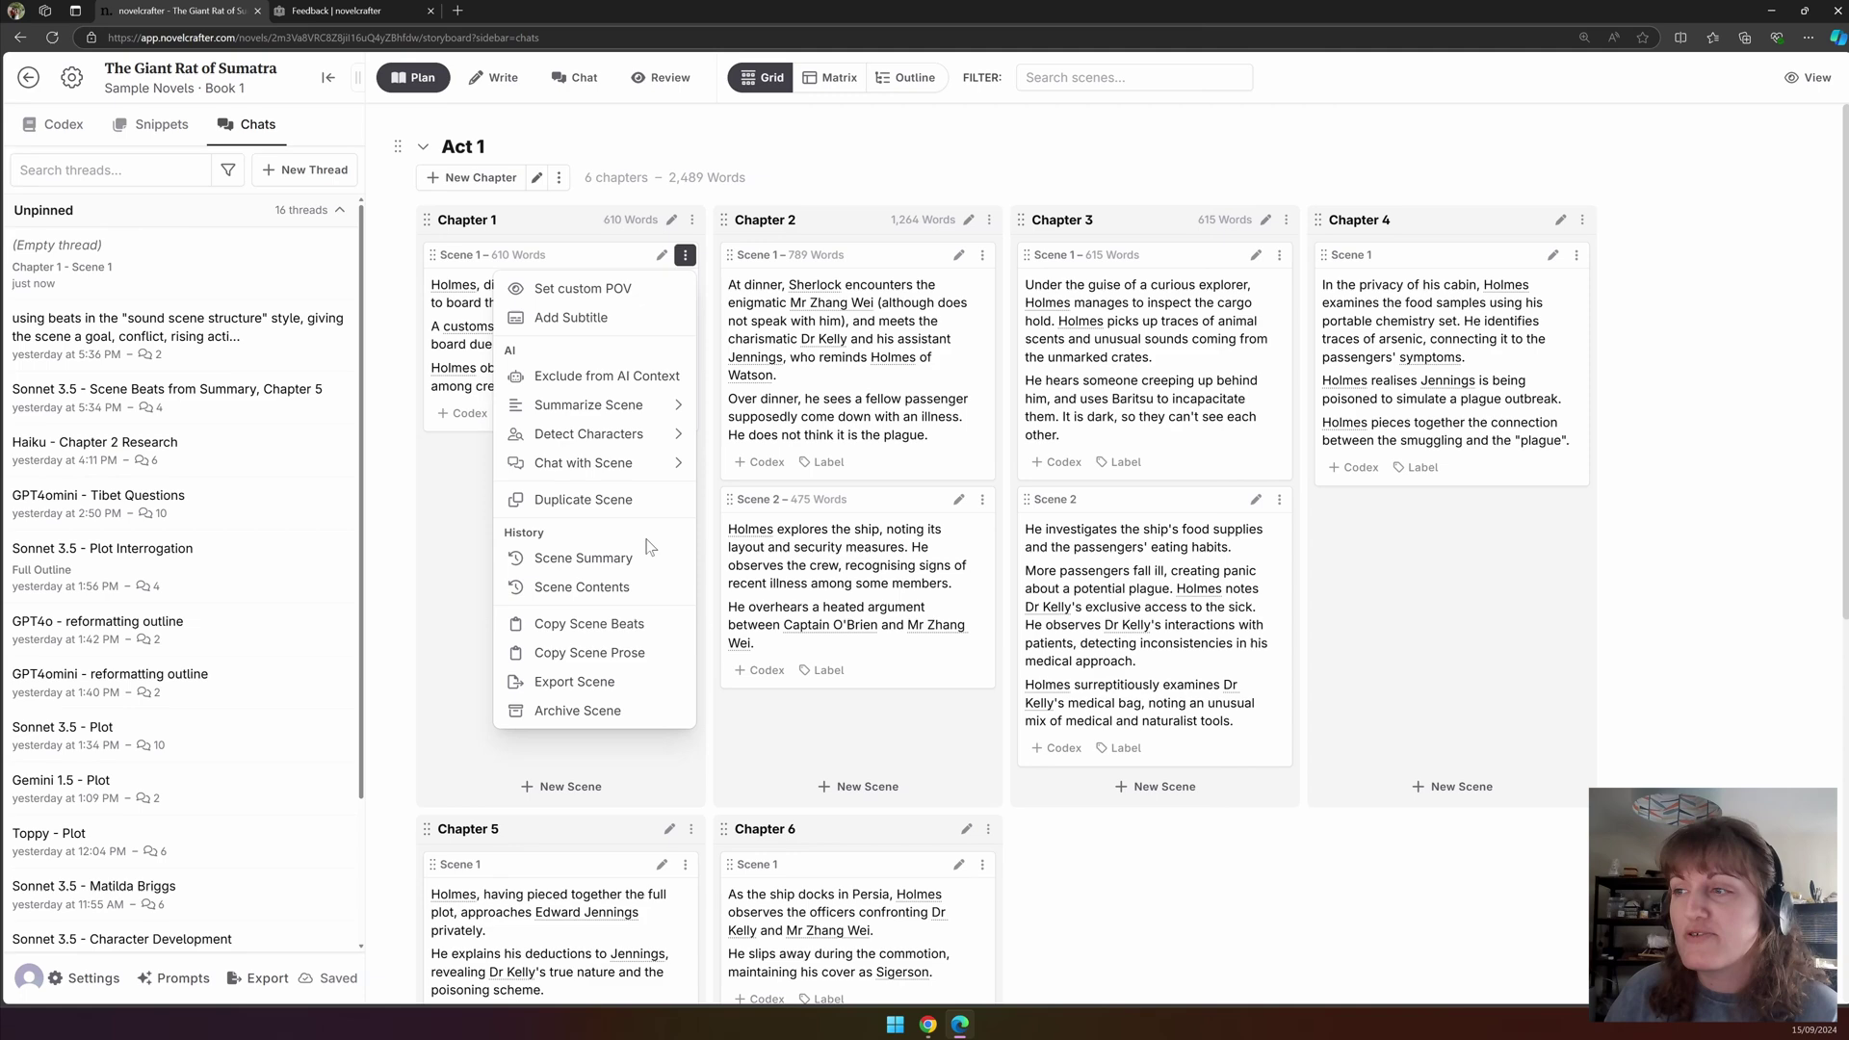
left_click(623, 597)
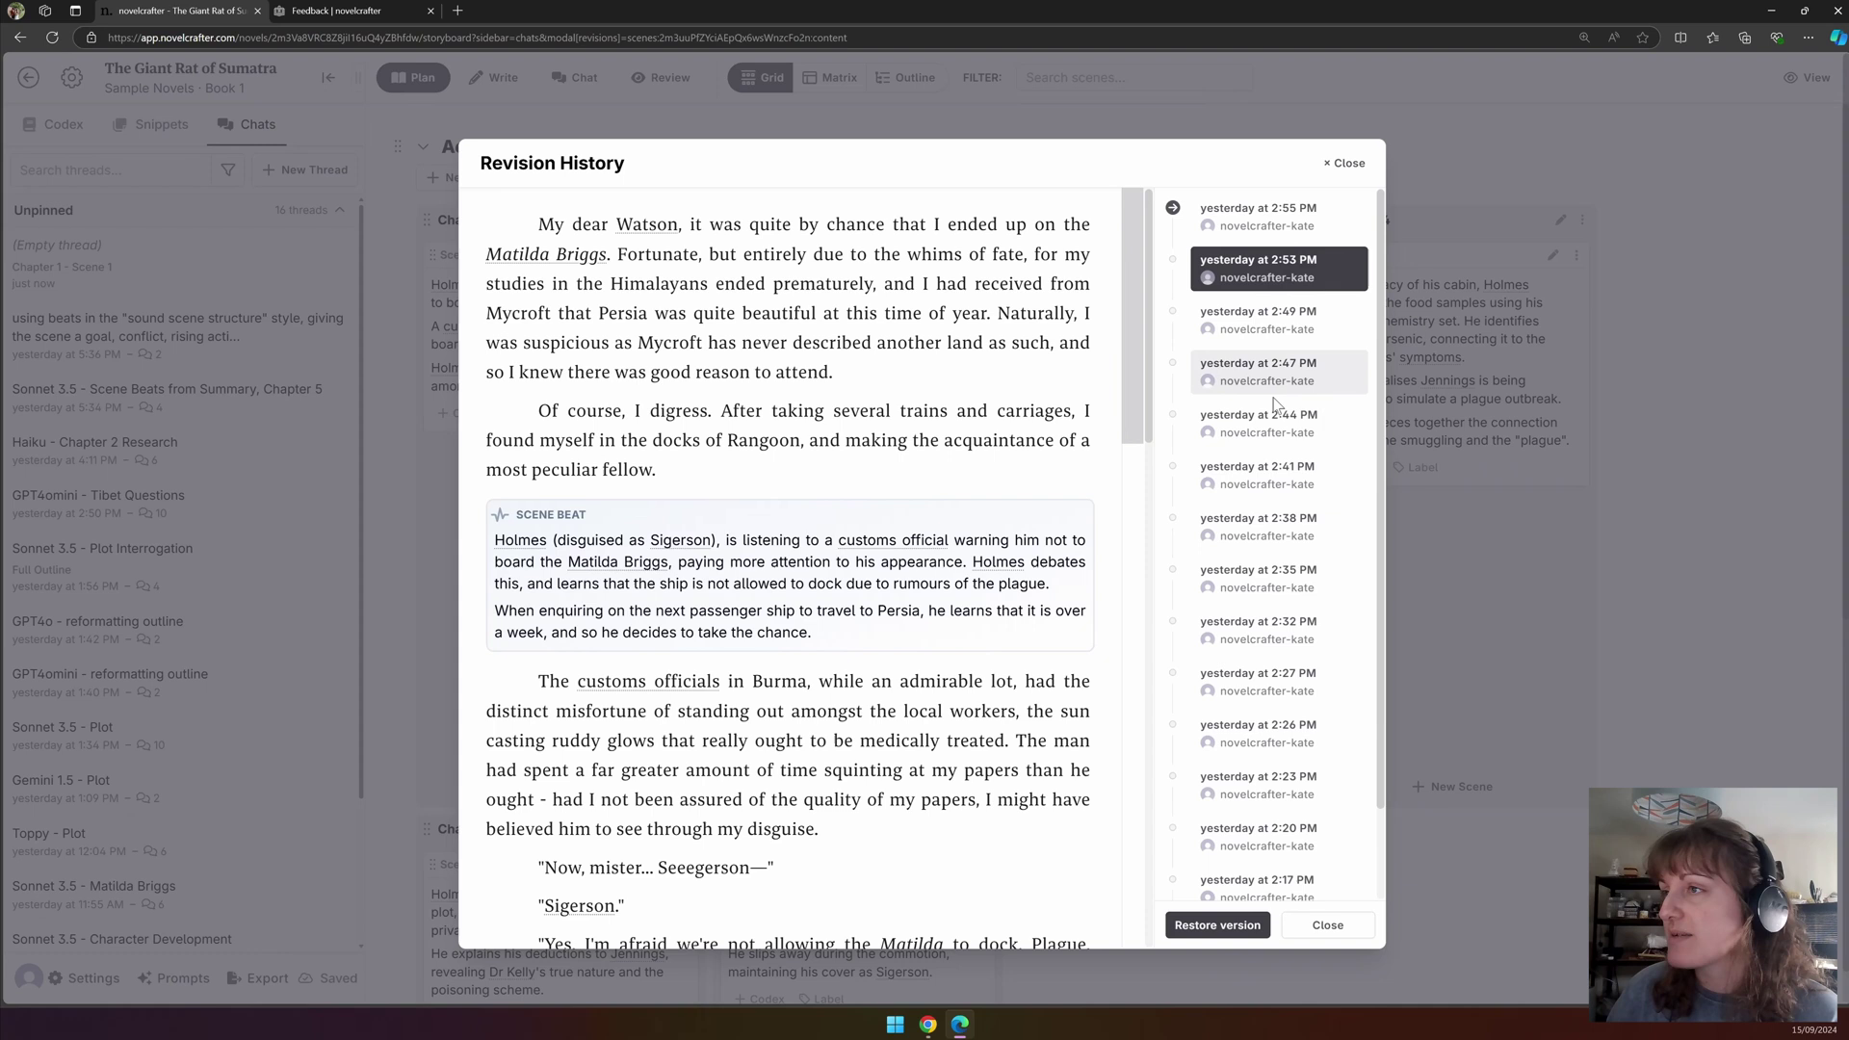
scroll(1276, 578, "down", 1)
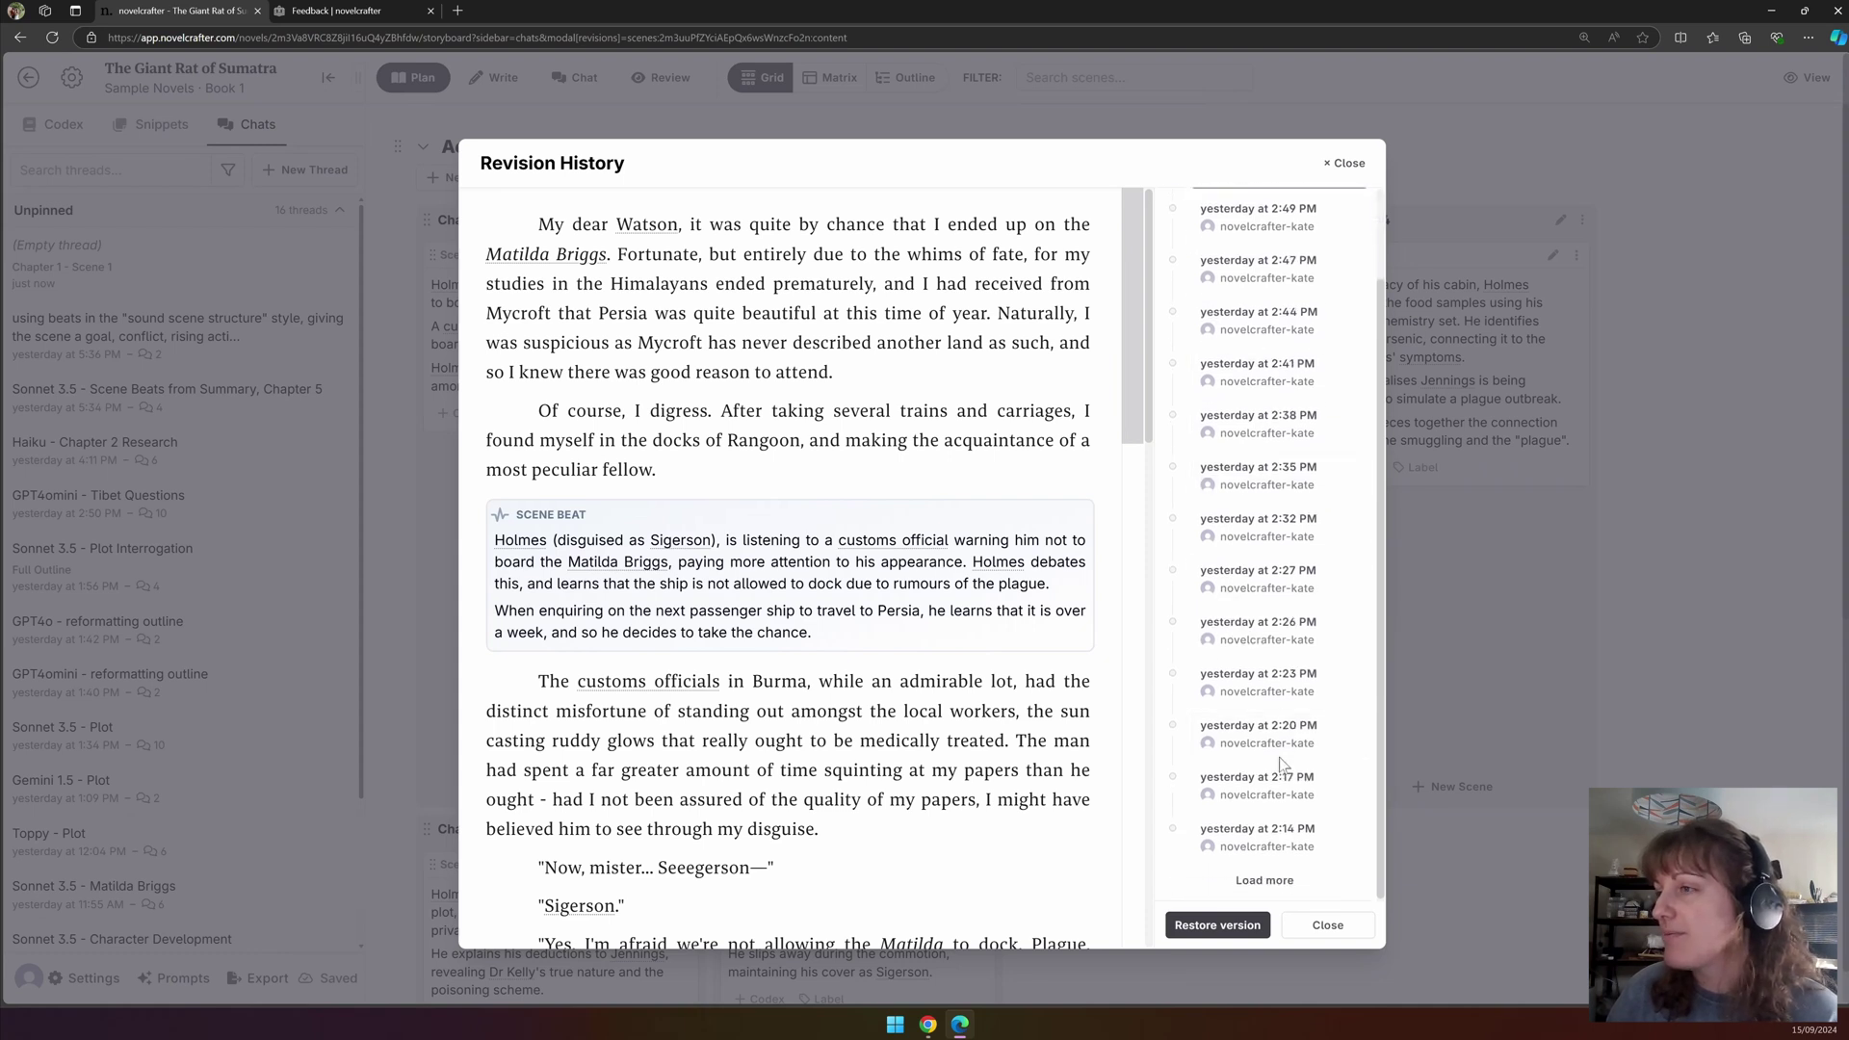
left_click(1290, 852)
scroll(1295, 780, "down", 2)
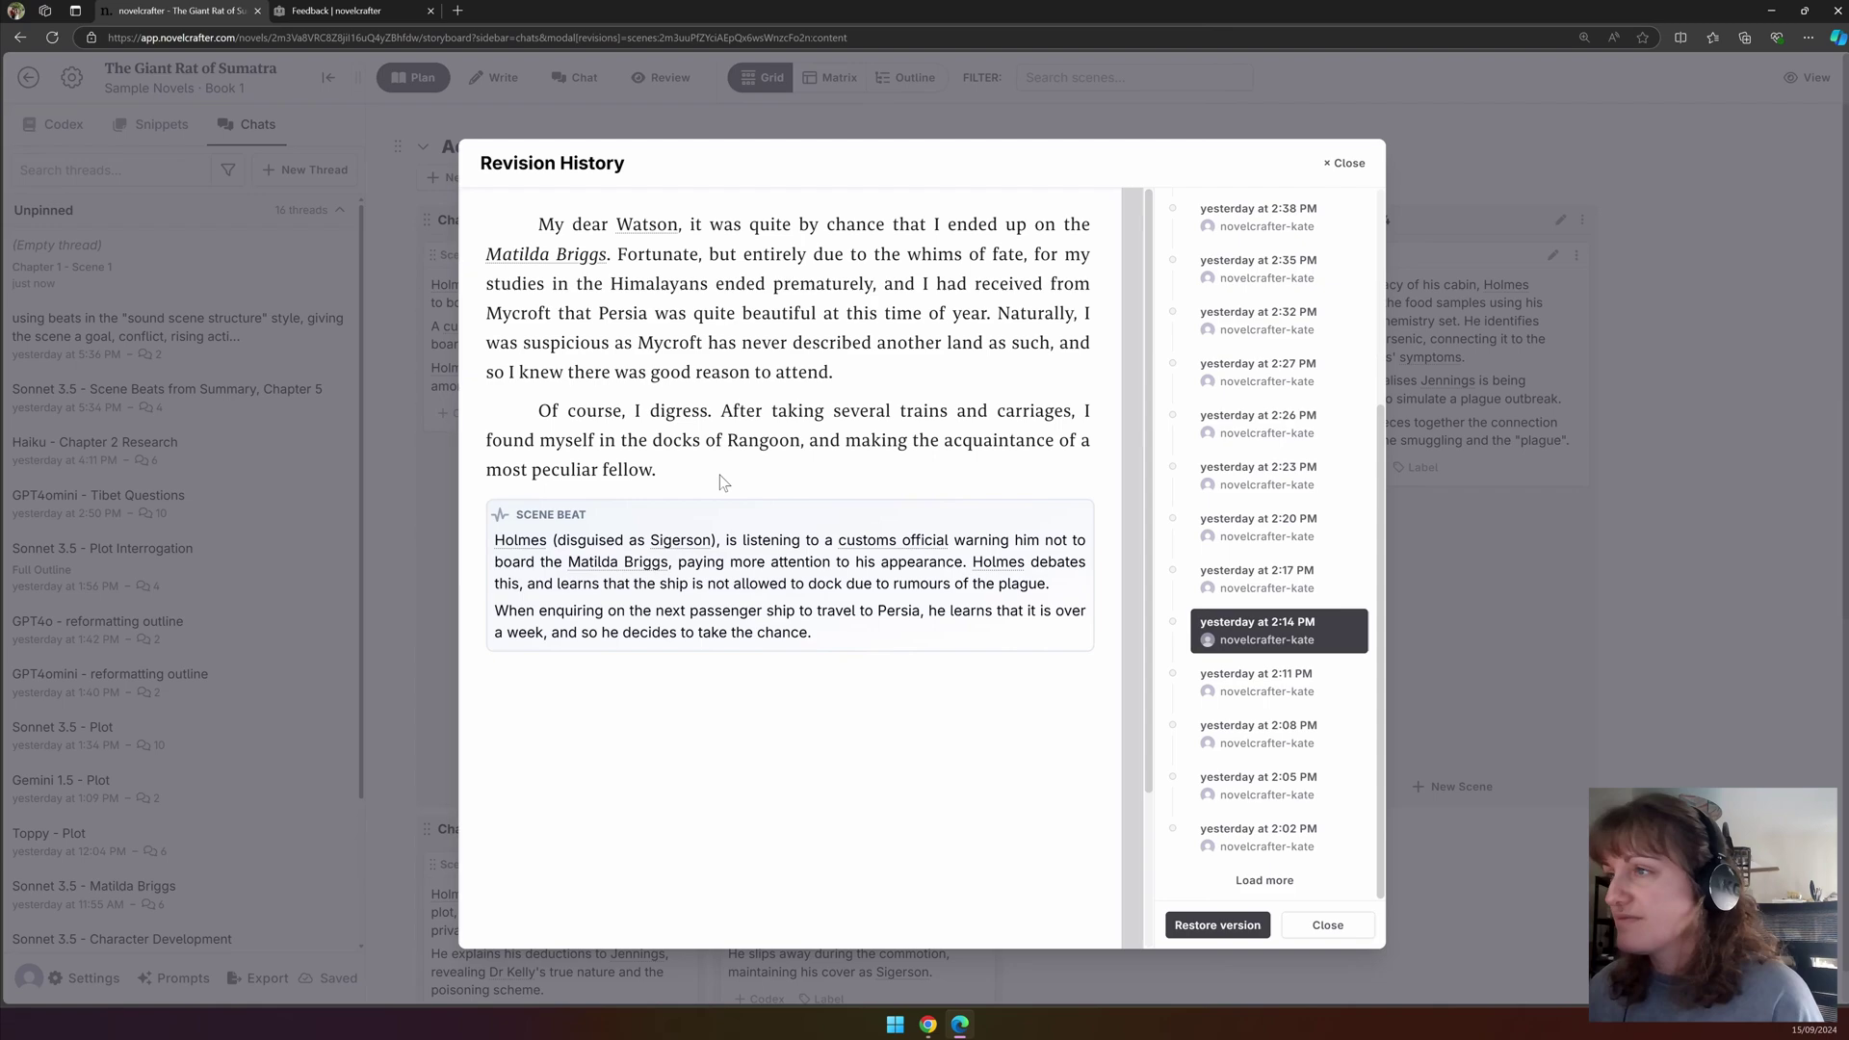
scroll(1276, 381, "up", 3)
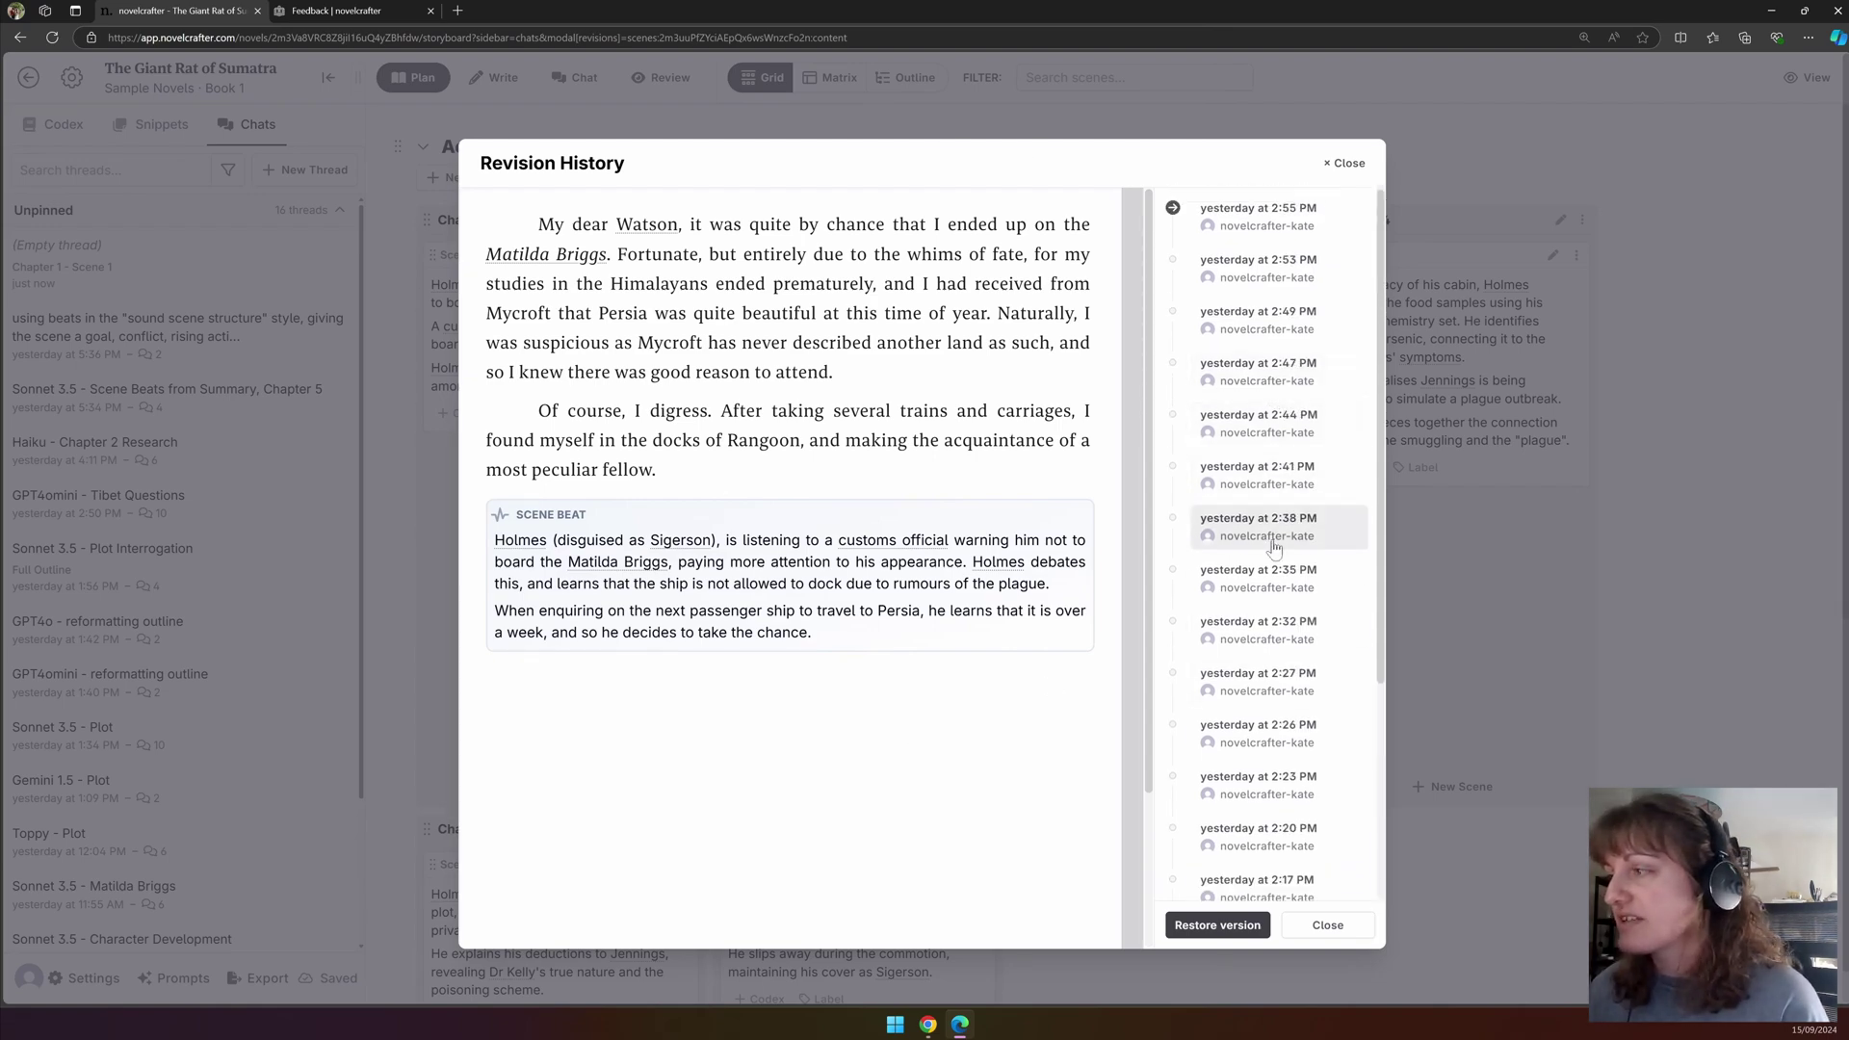
left_click(1271, 578)
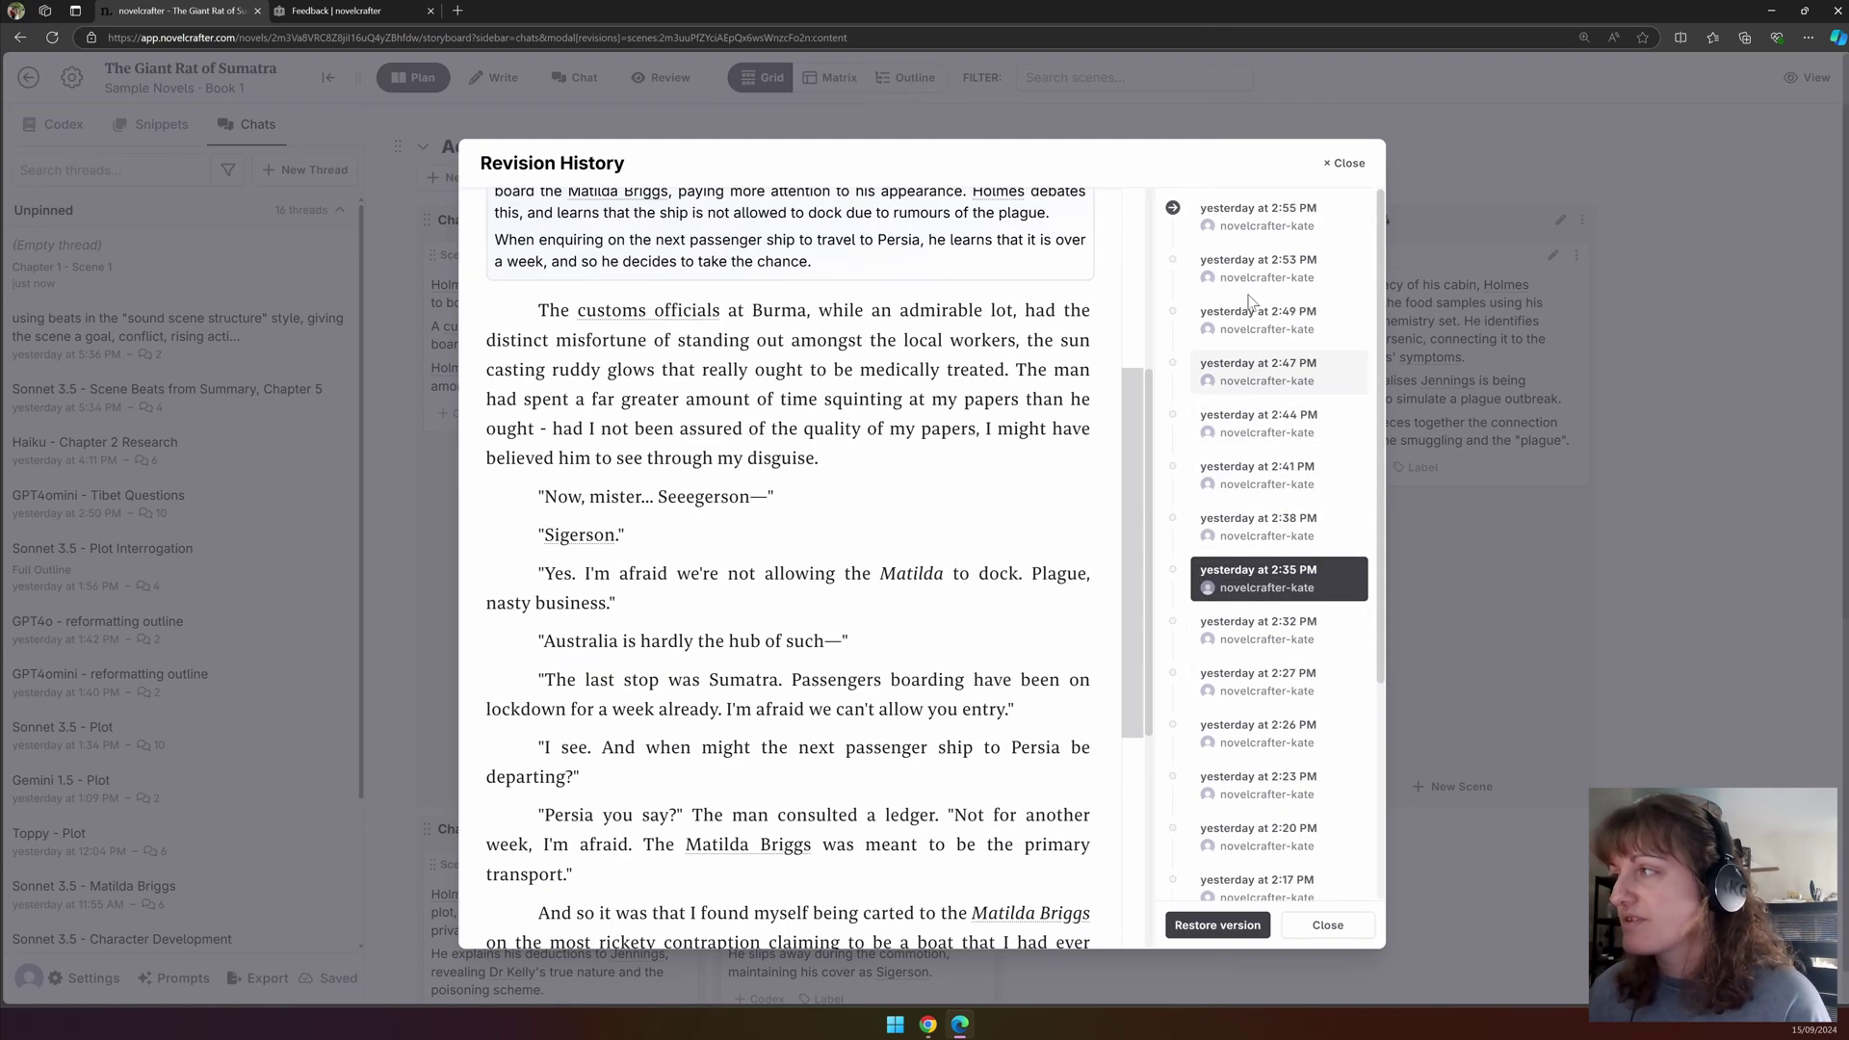
left_click(1252, 214)
scroll(1033, 399, "down", 10)
scroll(1033, 400, "up", 10)
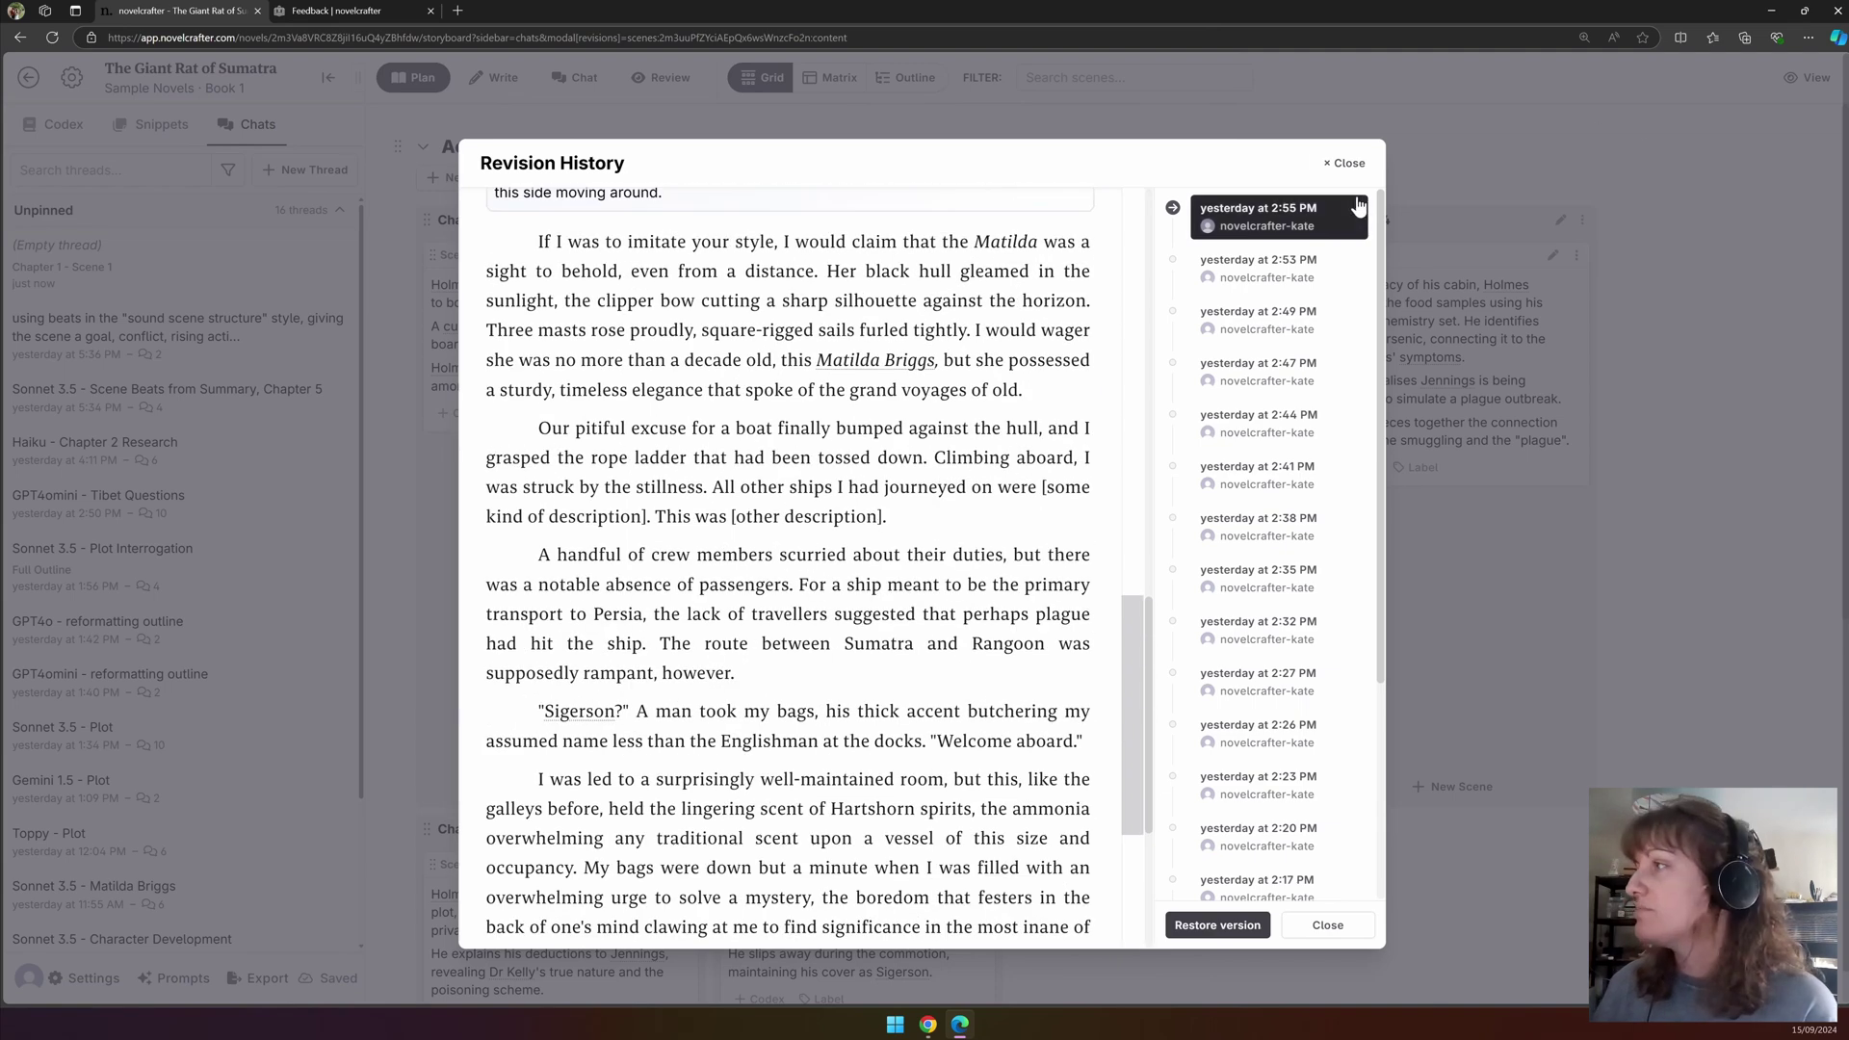
left_click(1345, 163)
left_click(680, 257)
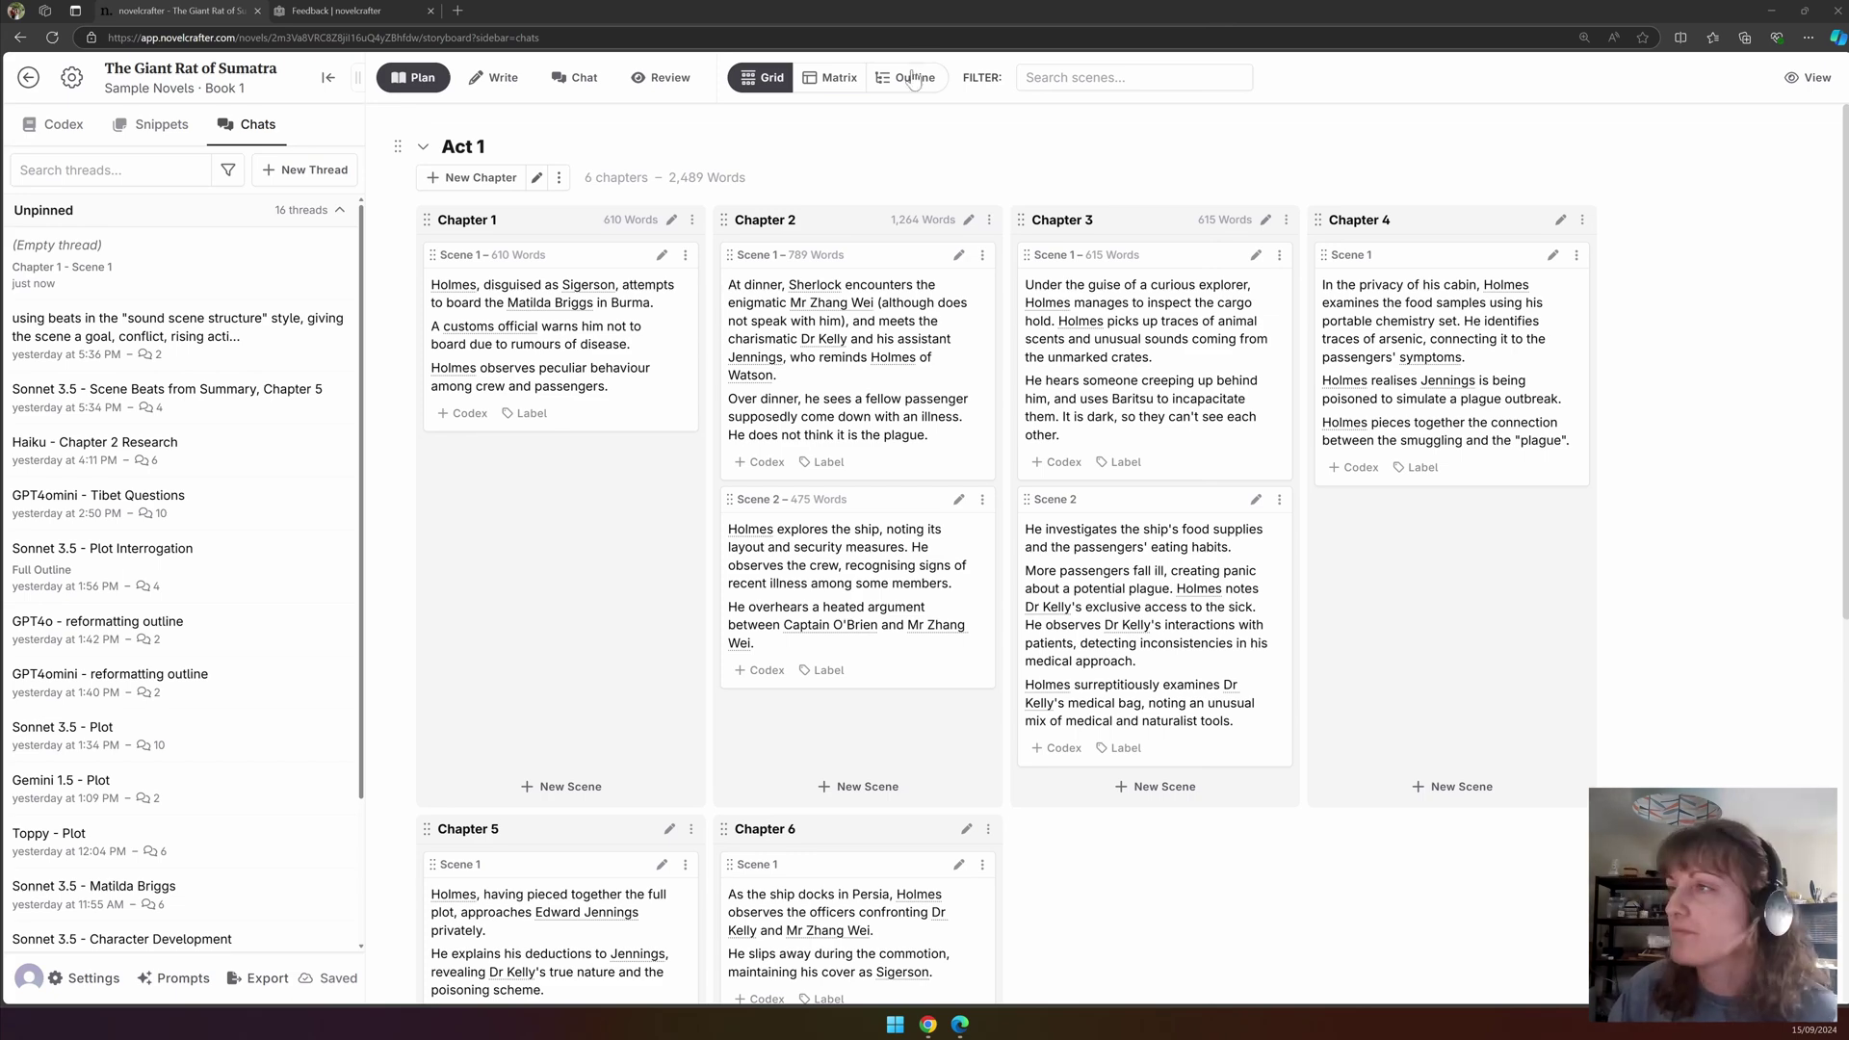
Switch the storyboard to Matrix view and try Locations, other codex entries and POV characters as columns.
left_click(828, 79)
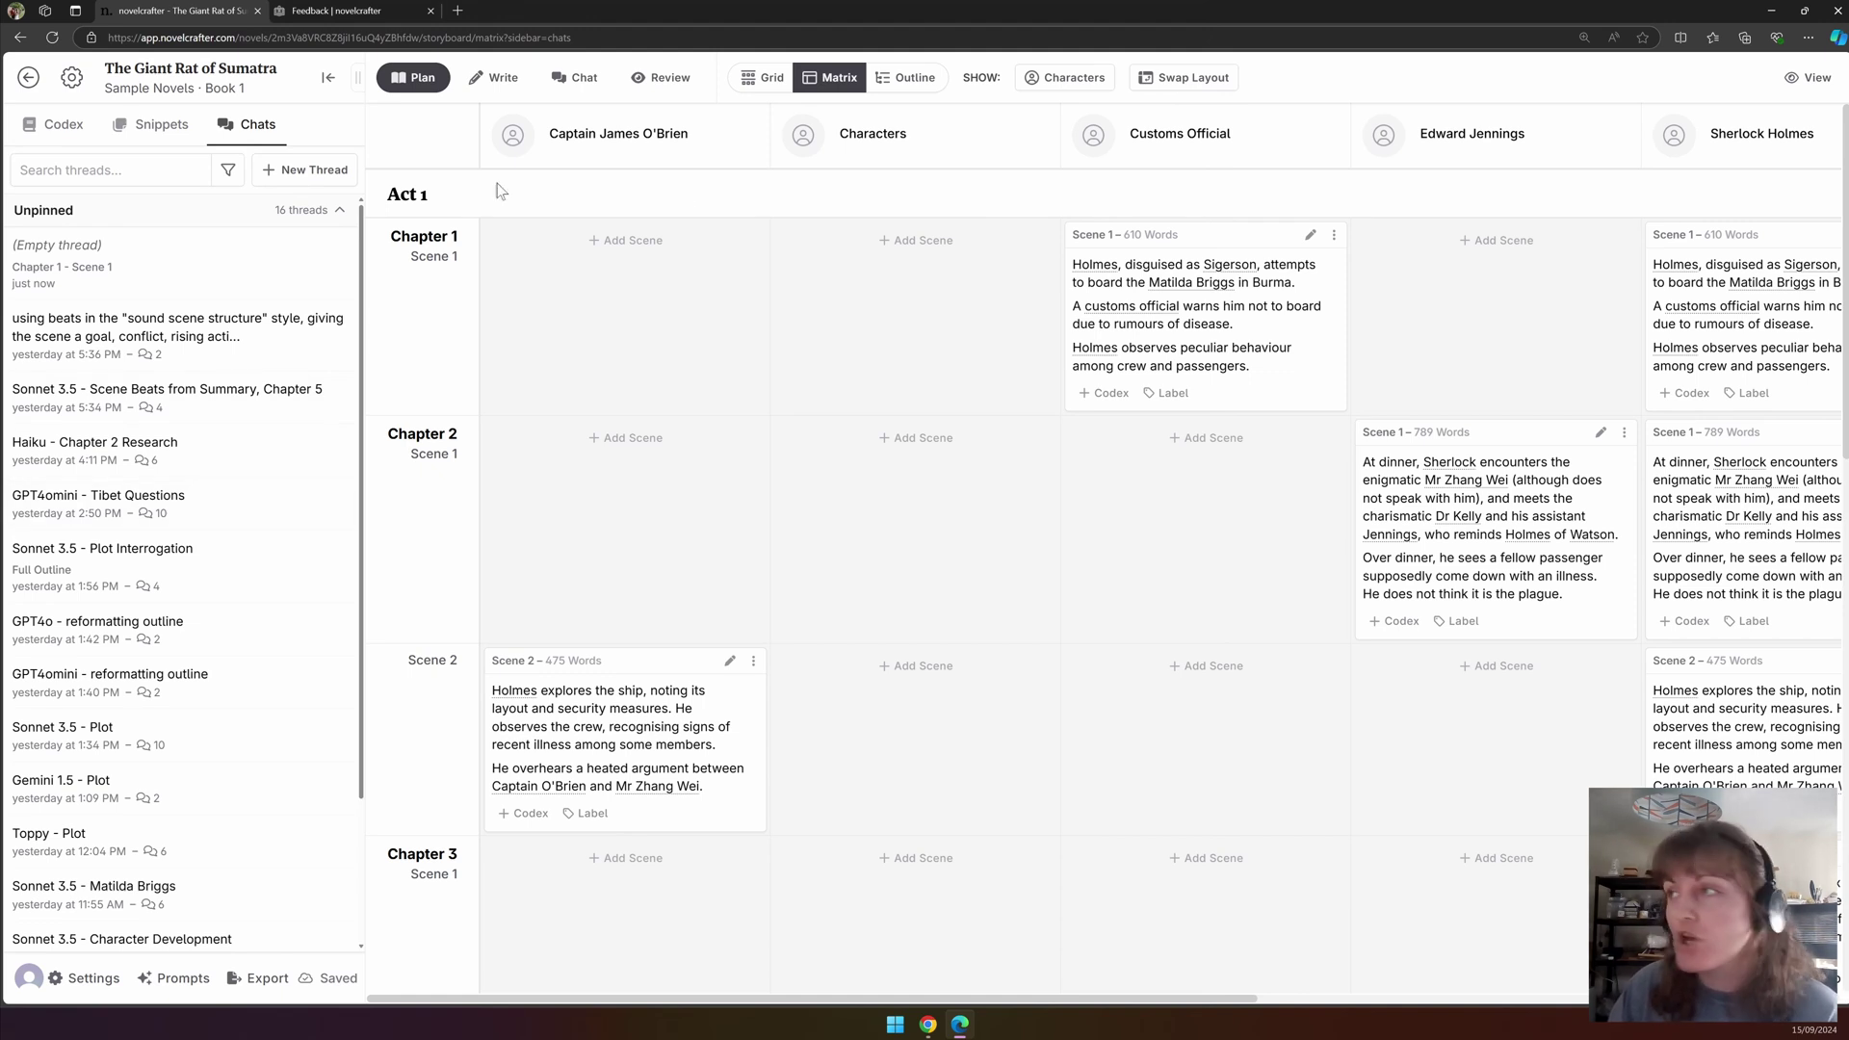
left_click(1077, 81)
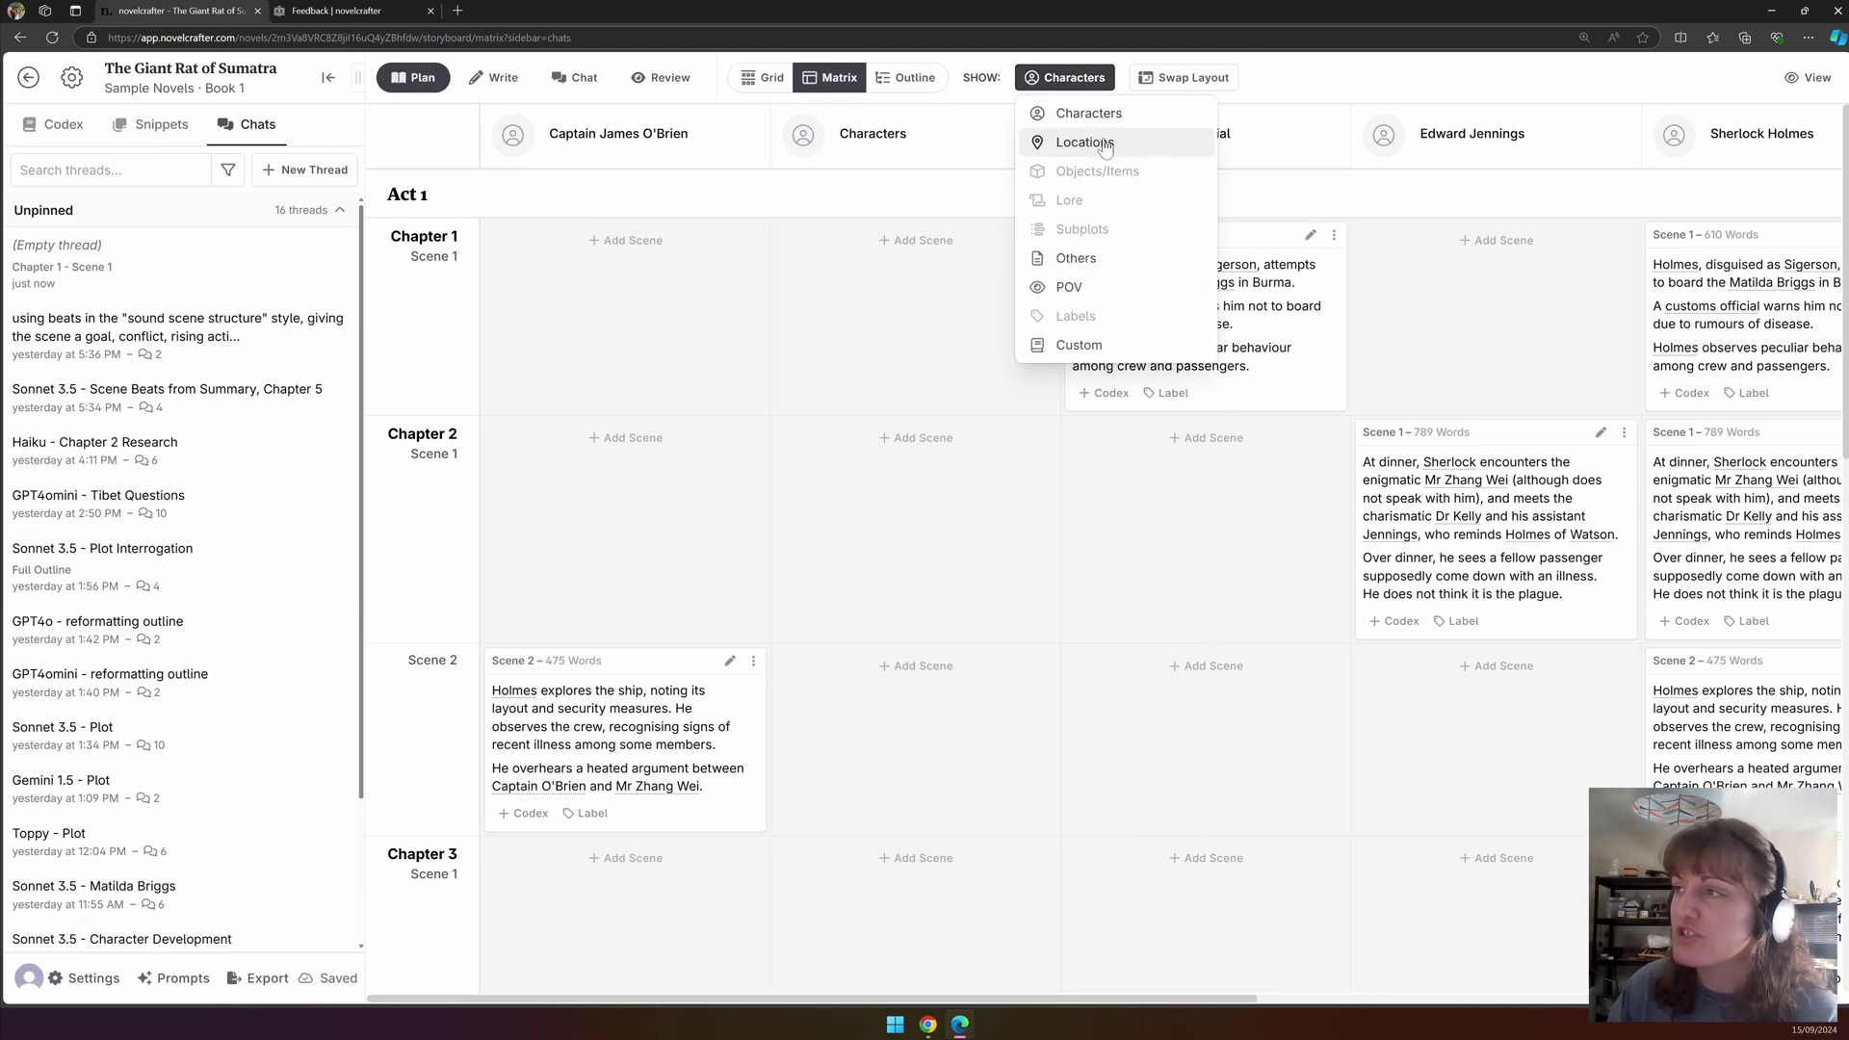
left_click(1103, 145)
left_click(1073, 85)
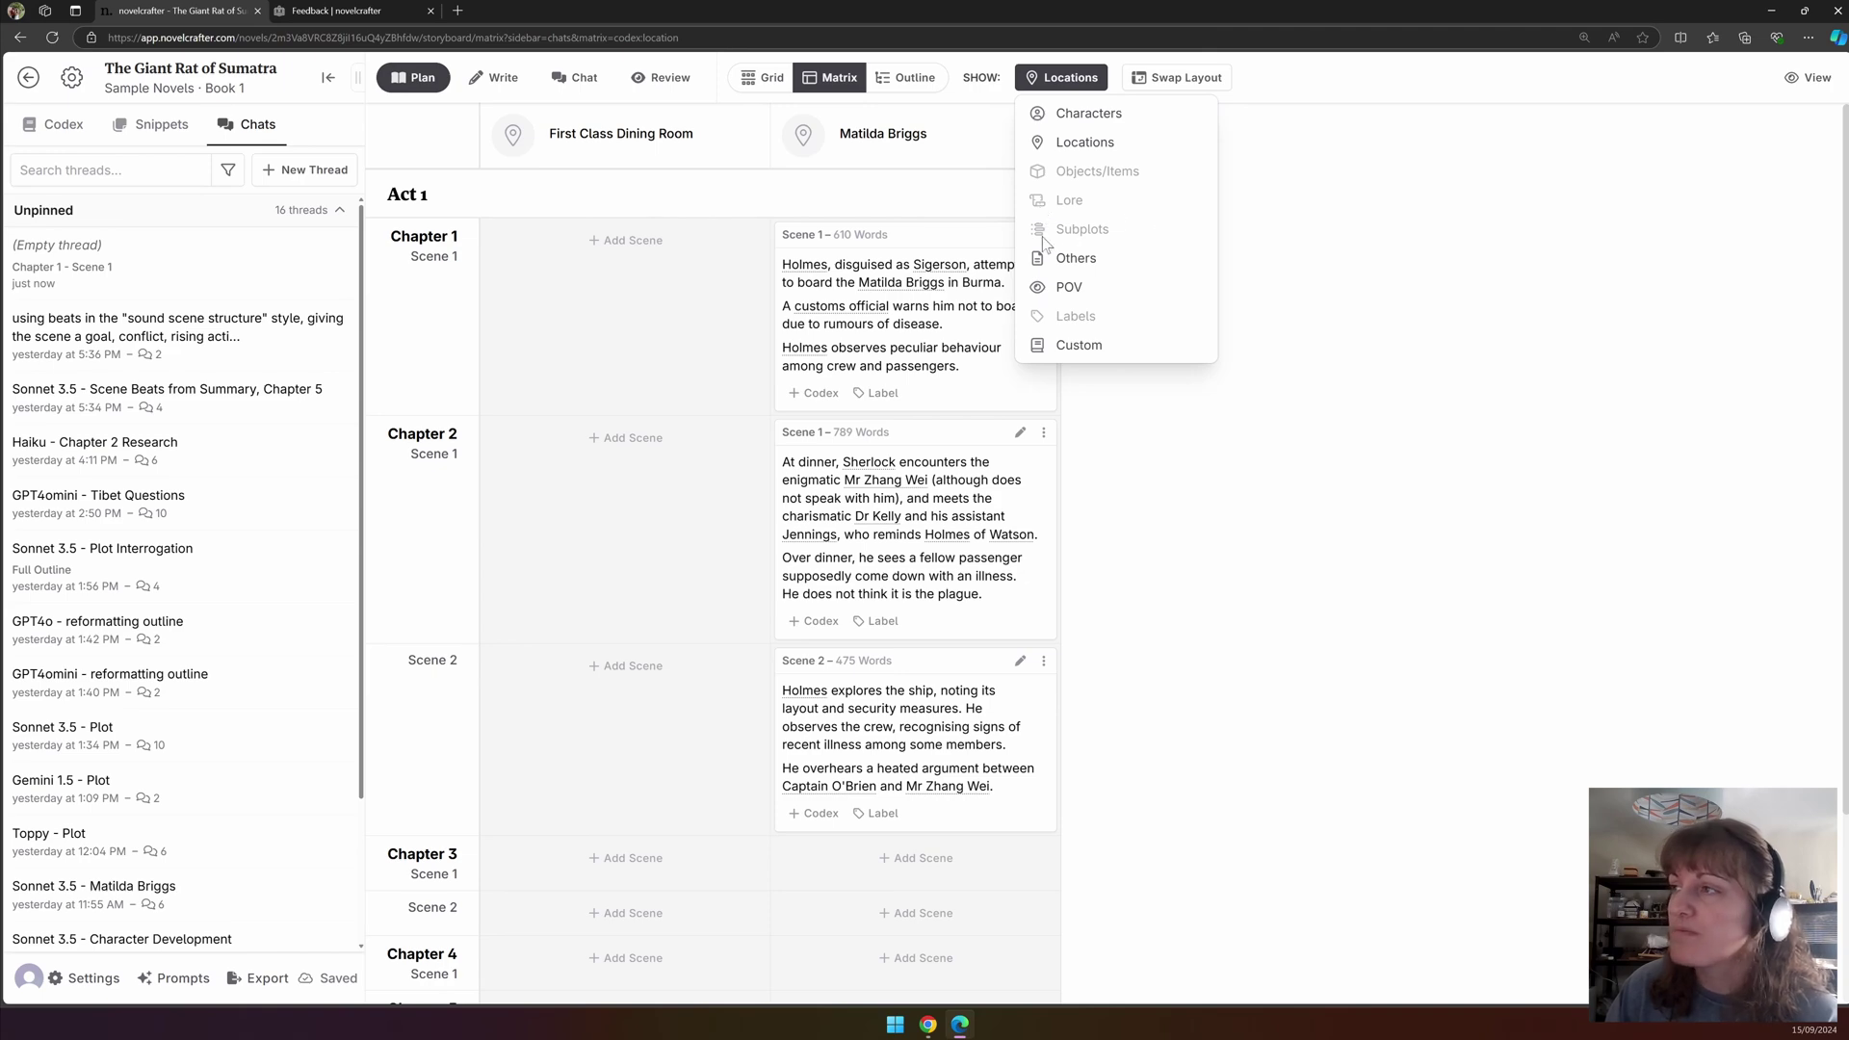
left_click(1090, 272)
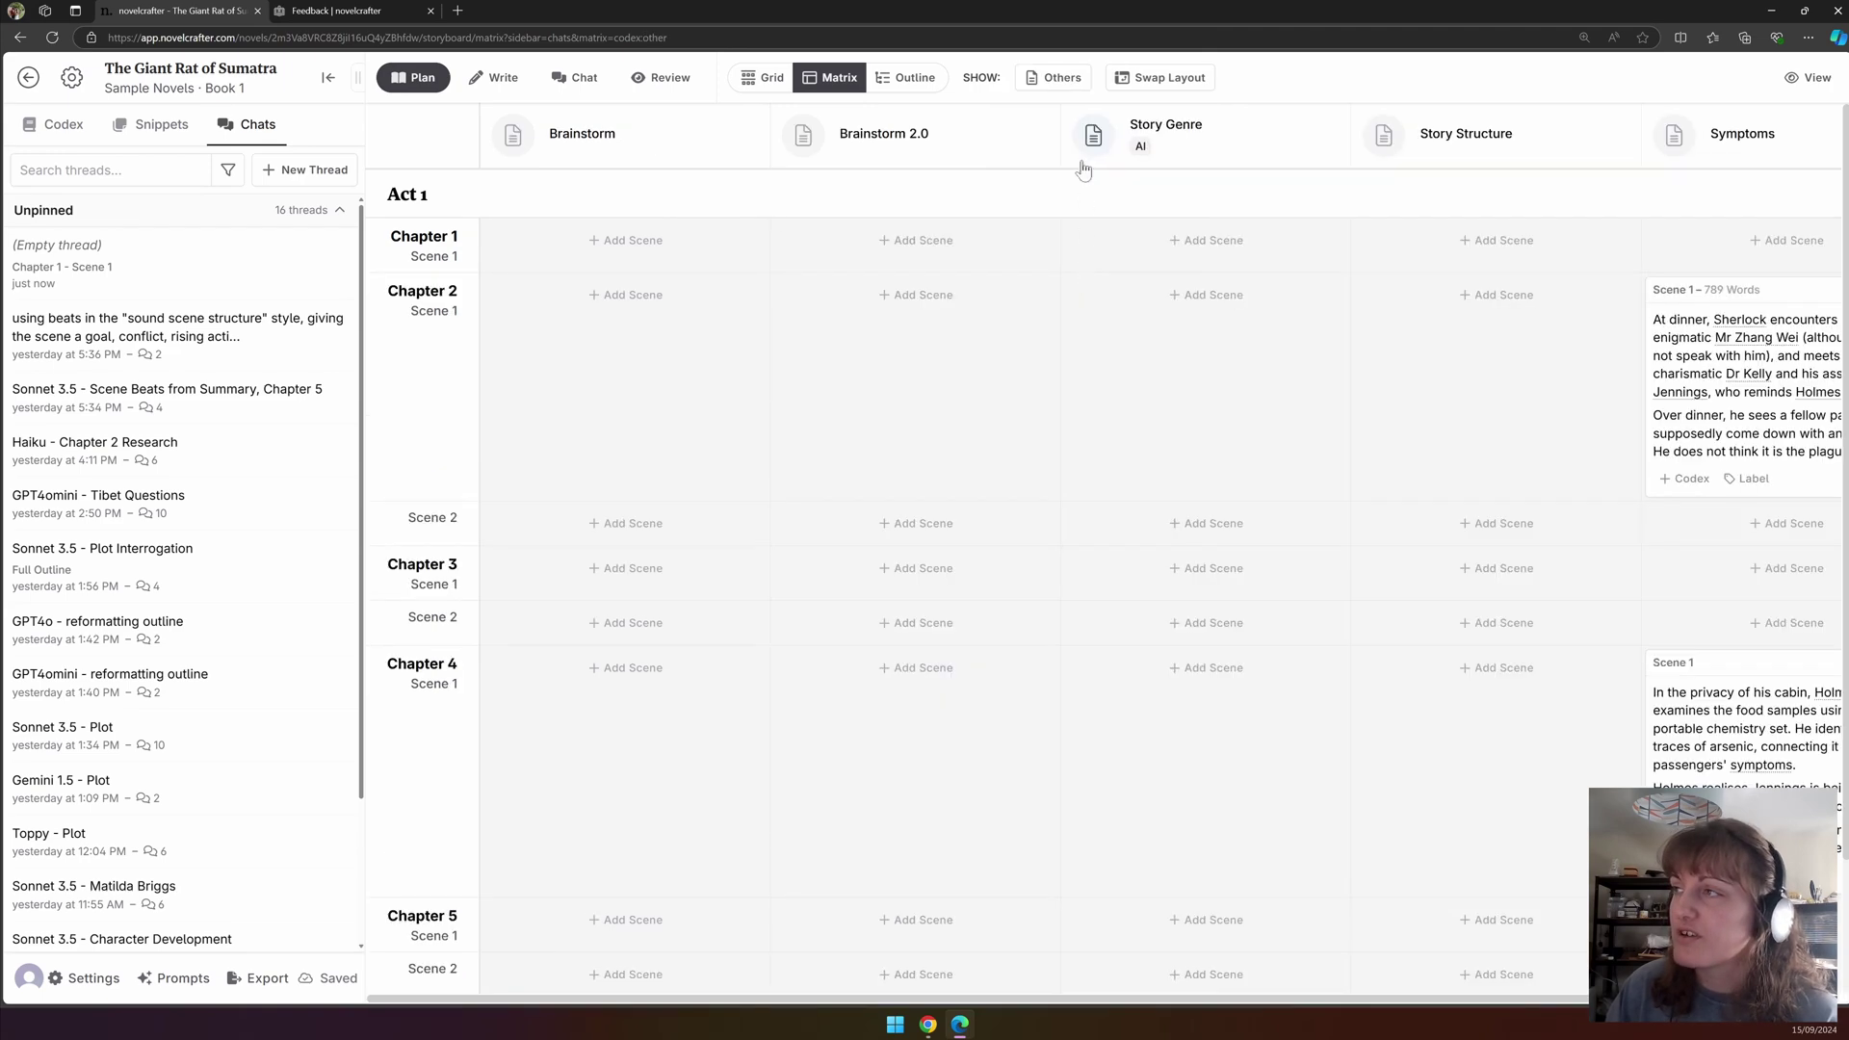
left_click(1065, 81)
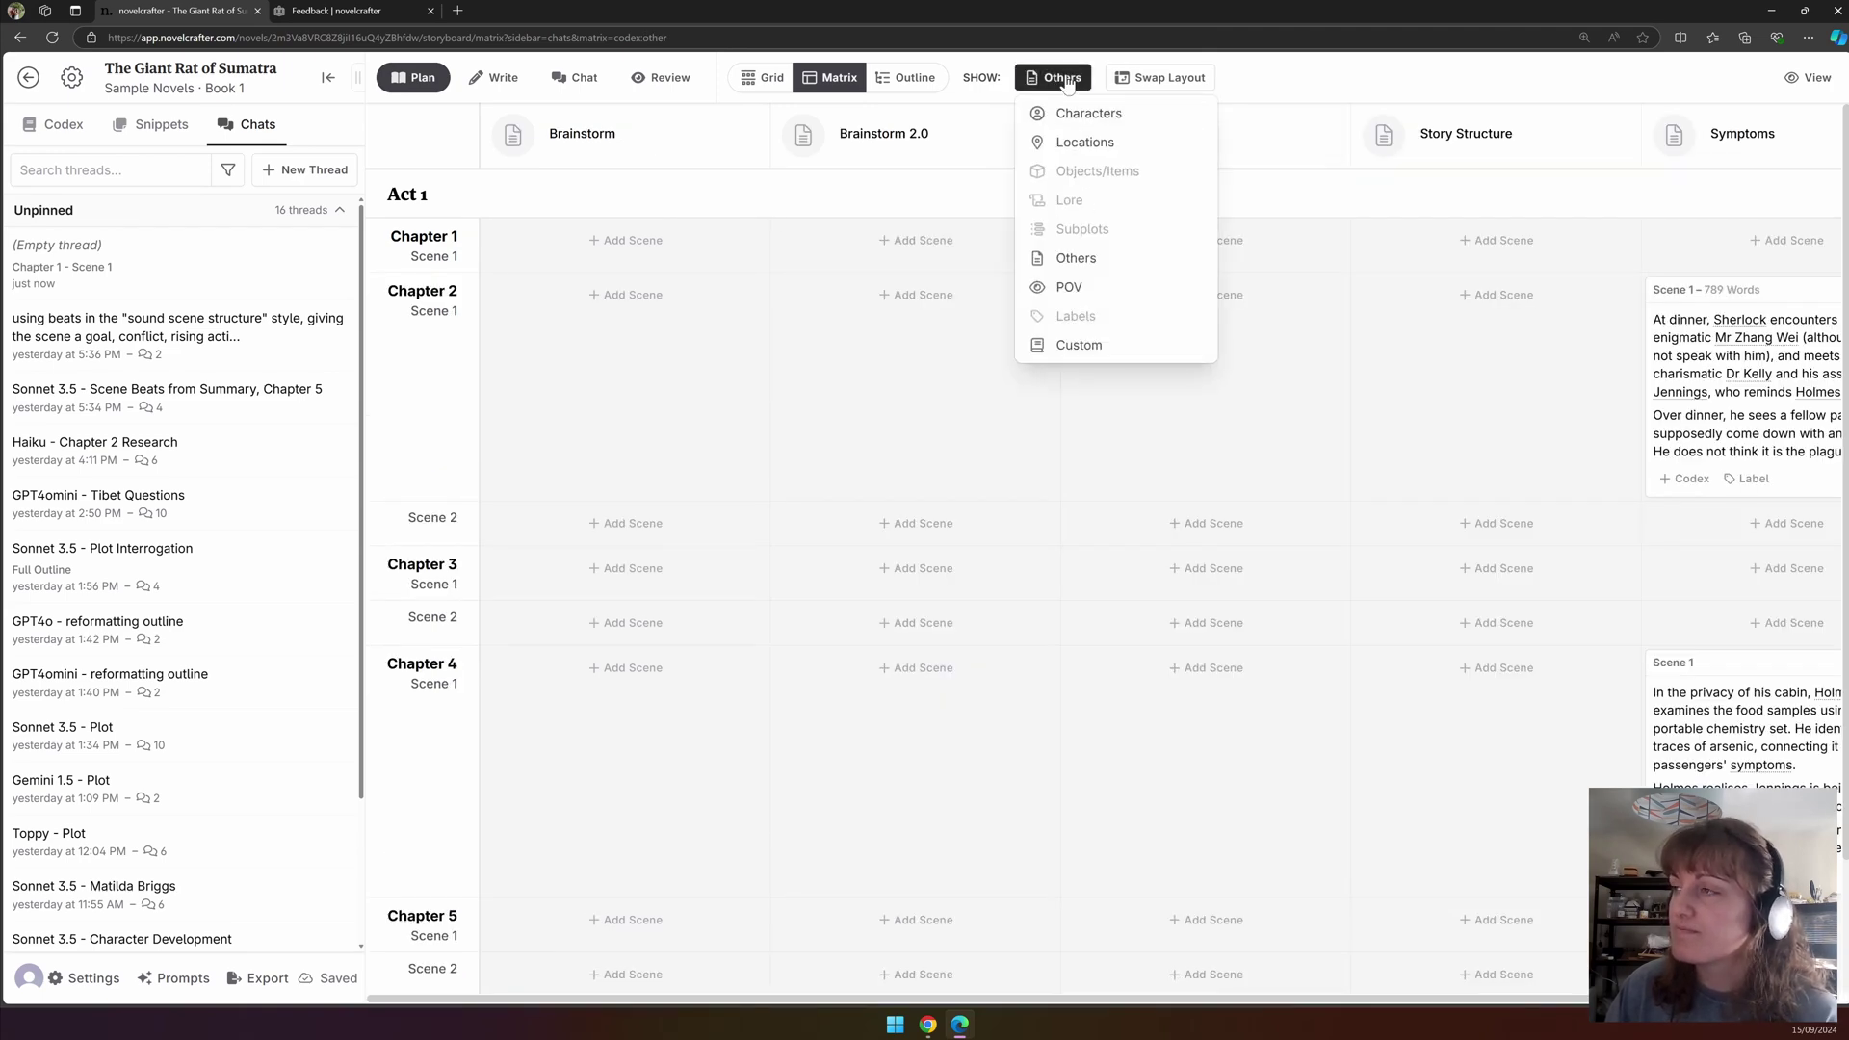
left_click(1094, 287)
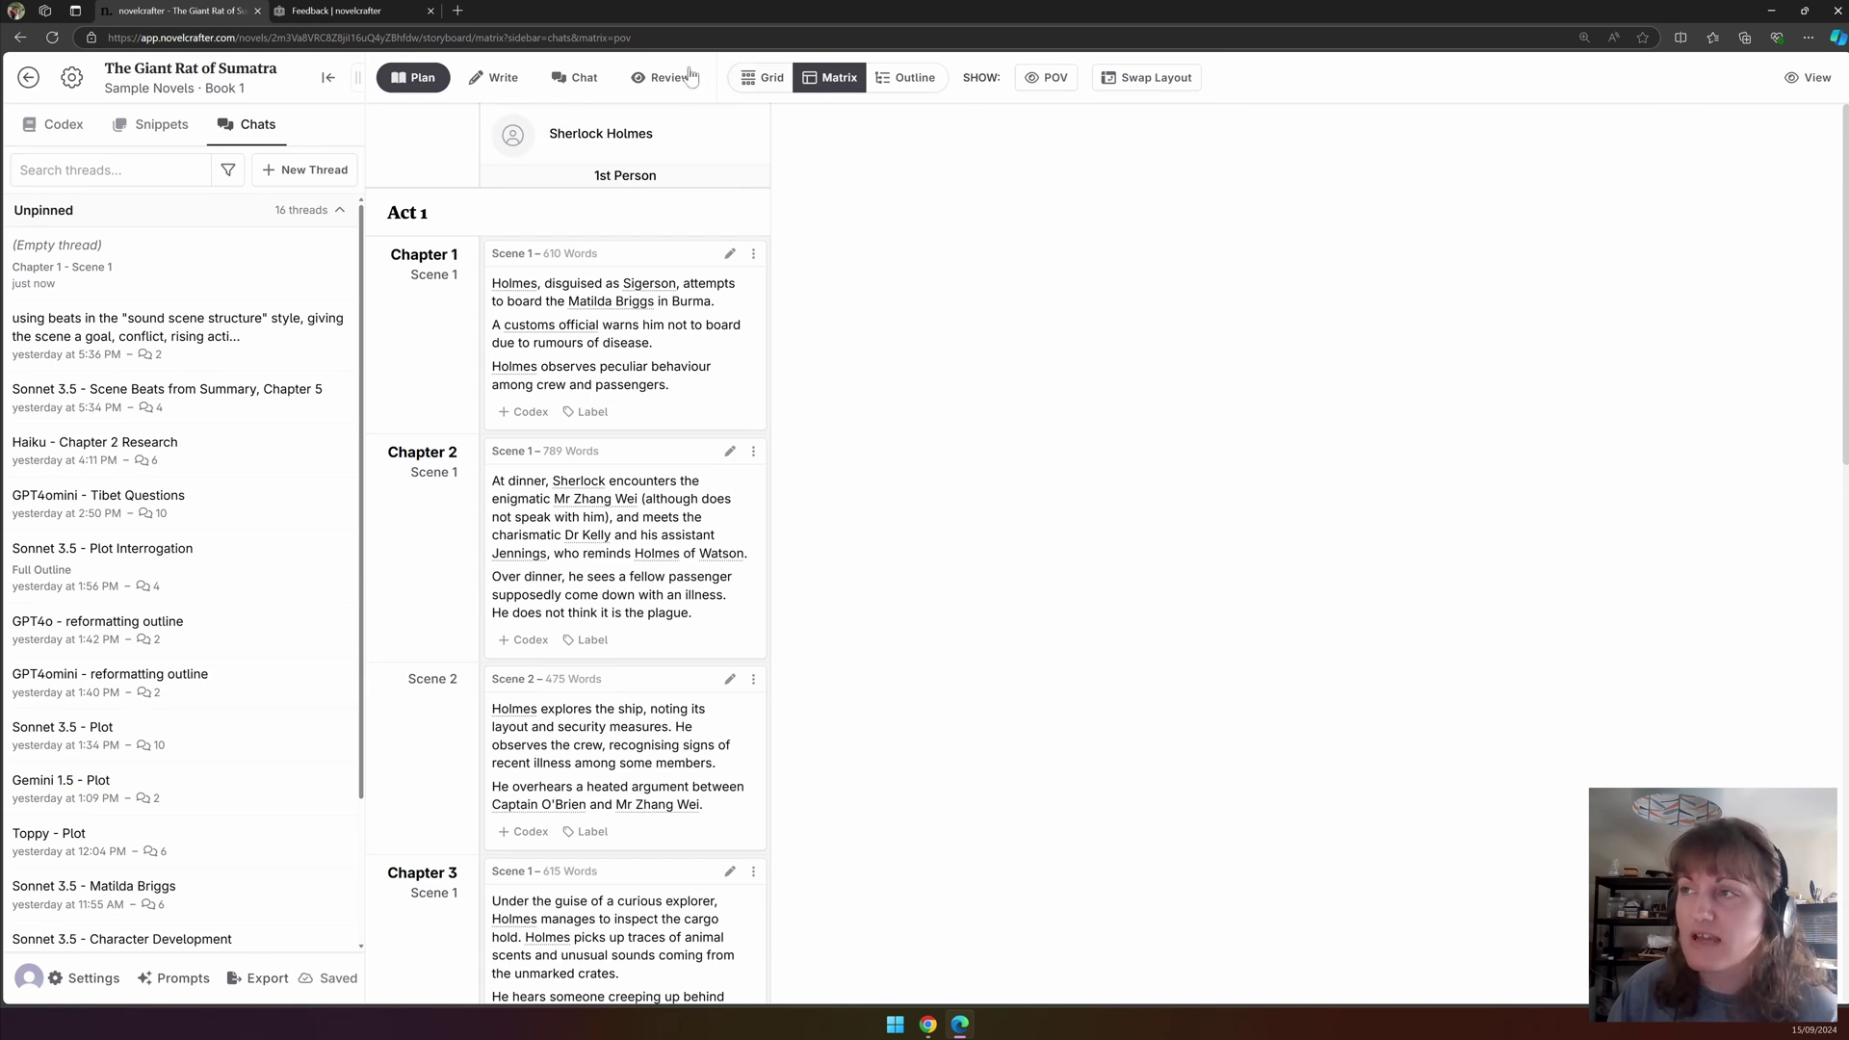
Set the matrix to Custom, browse the Add Entry list without adding anything, then show Characters.
left_click(1047, 77)
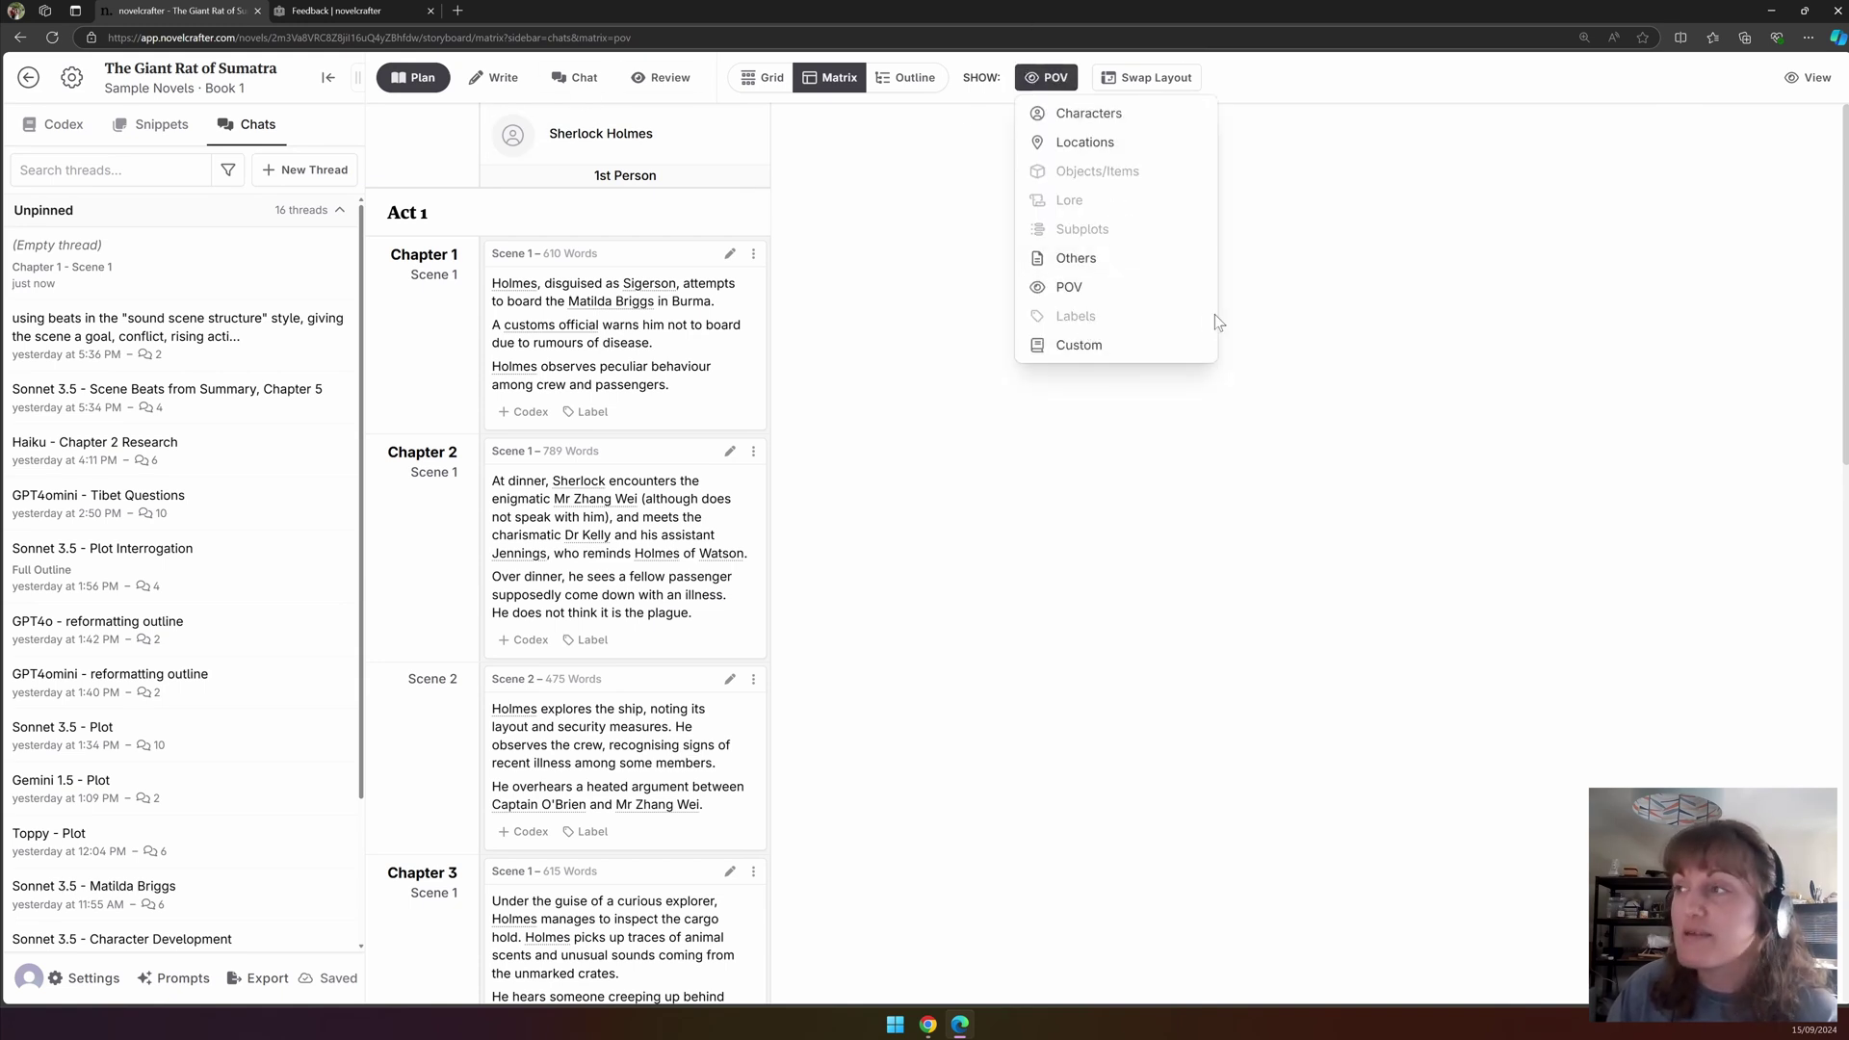
left_click(1081, 345)
left_click(424, 135)
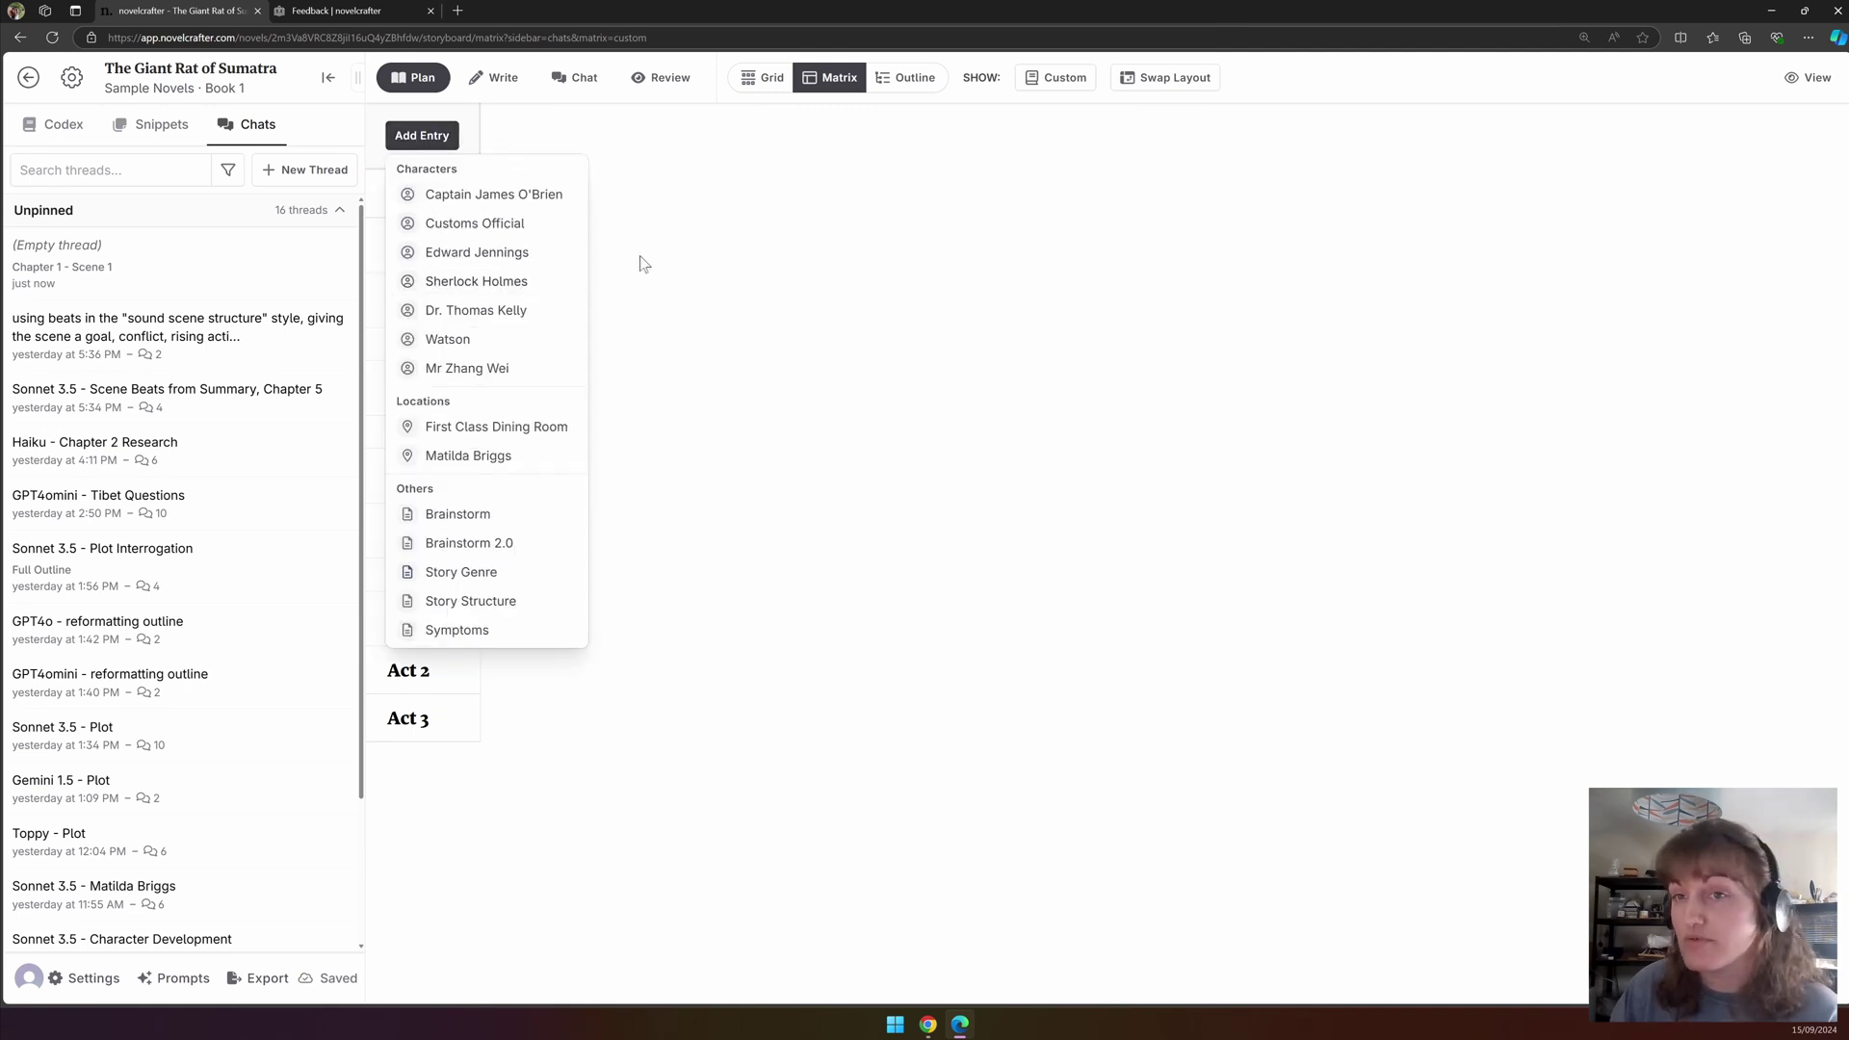
left_click(696, 157)
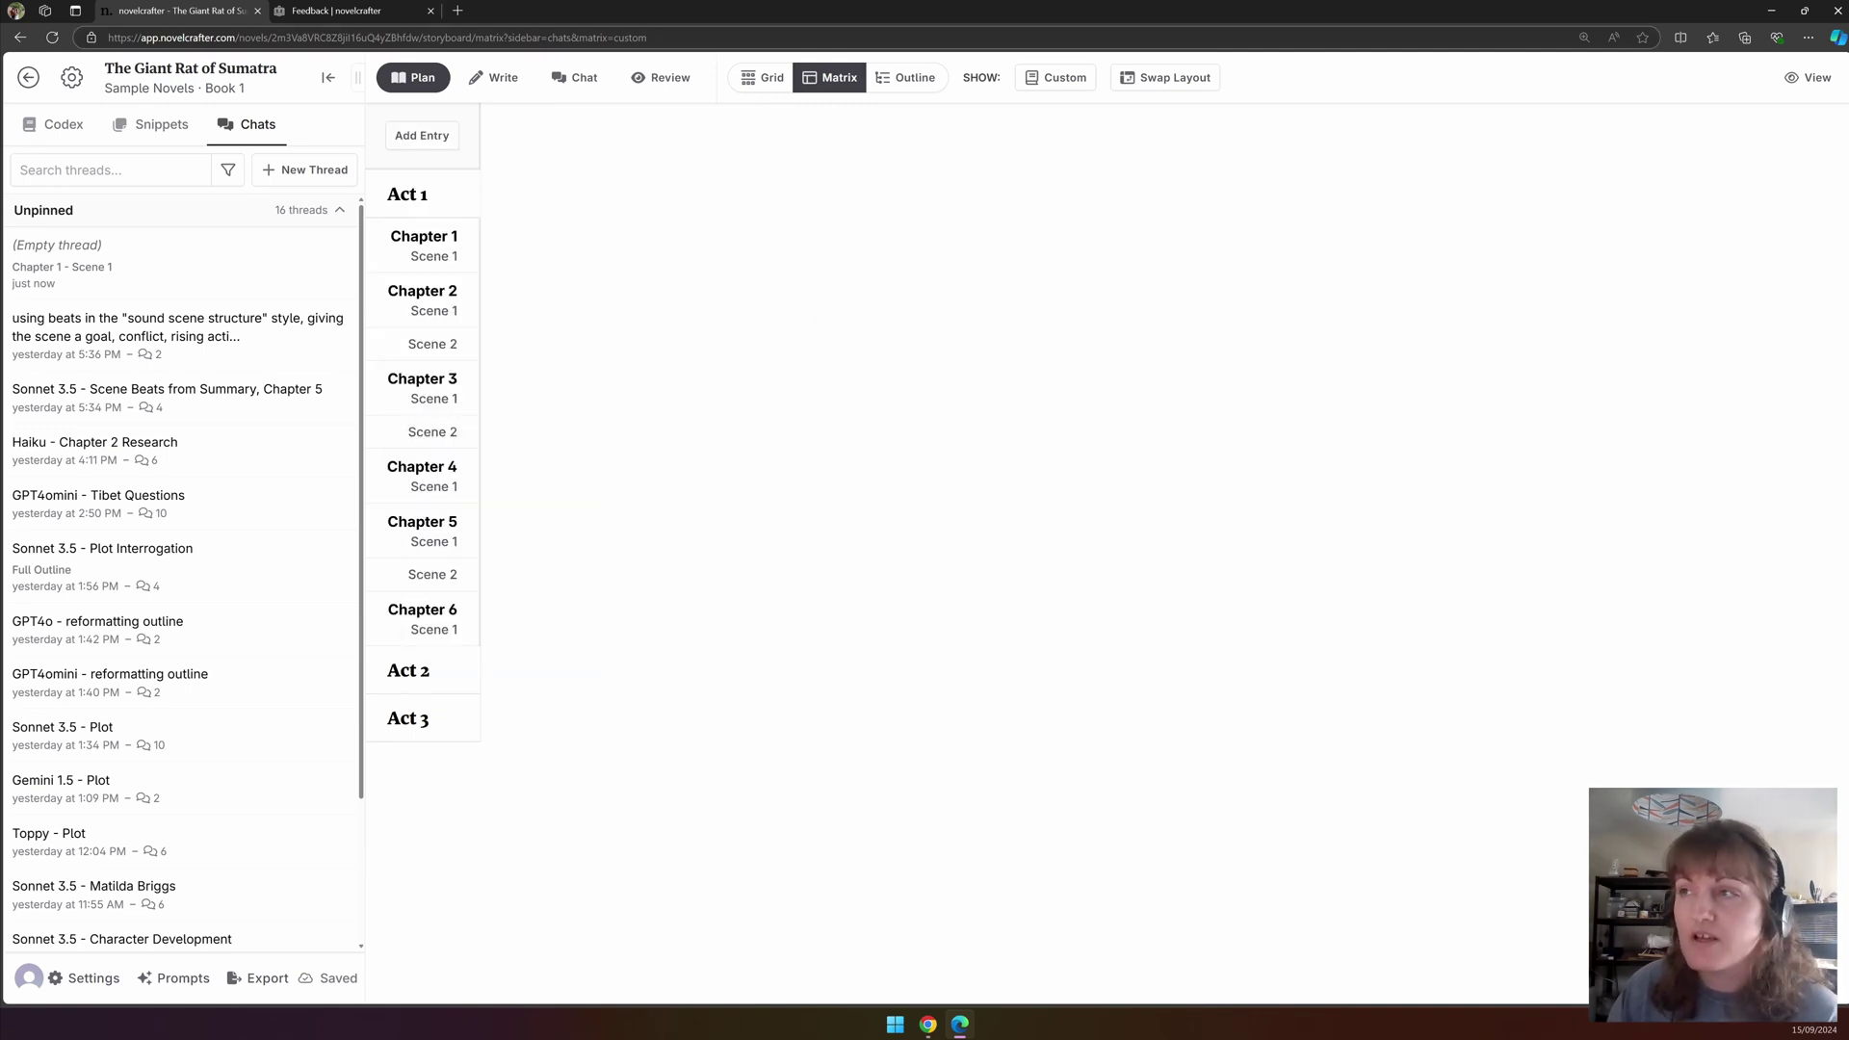
left_click(1048, 84)
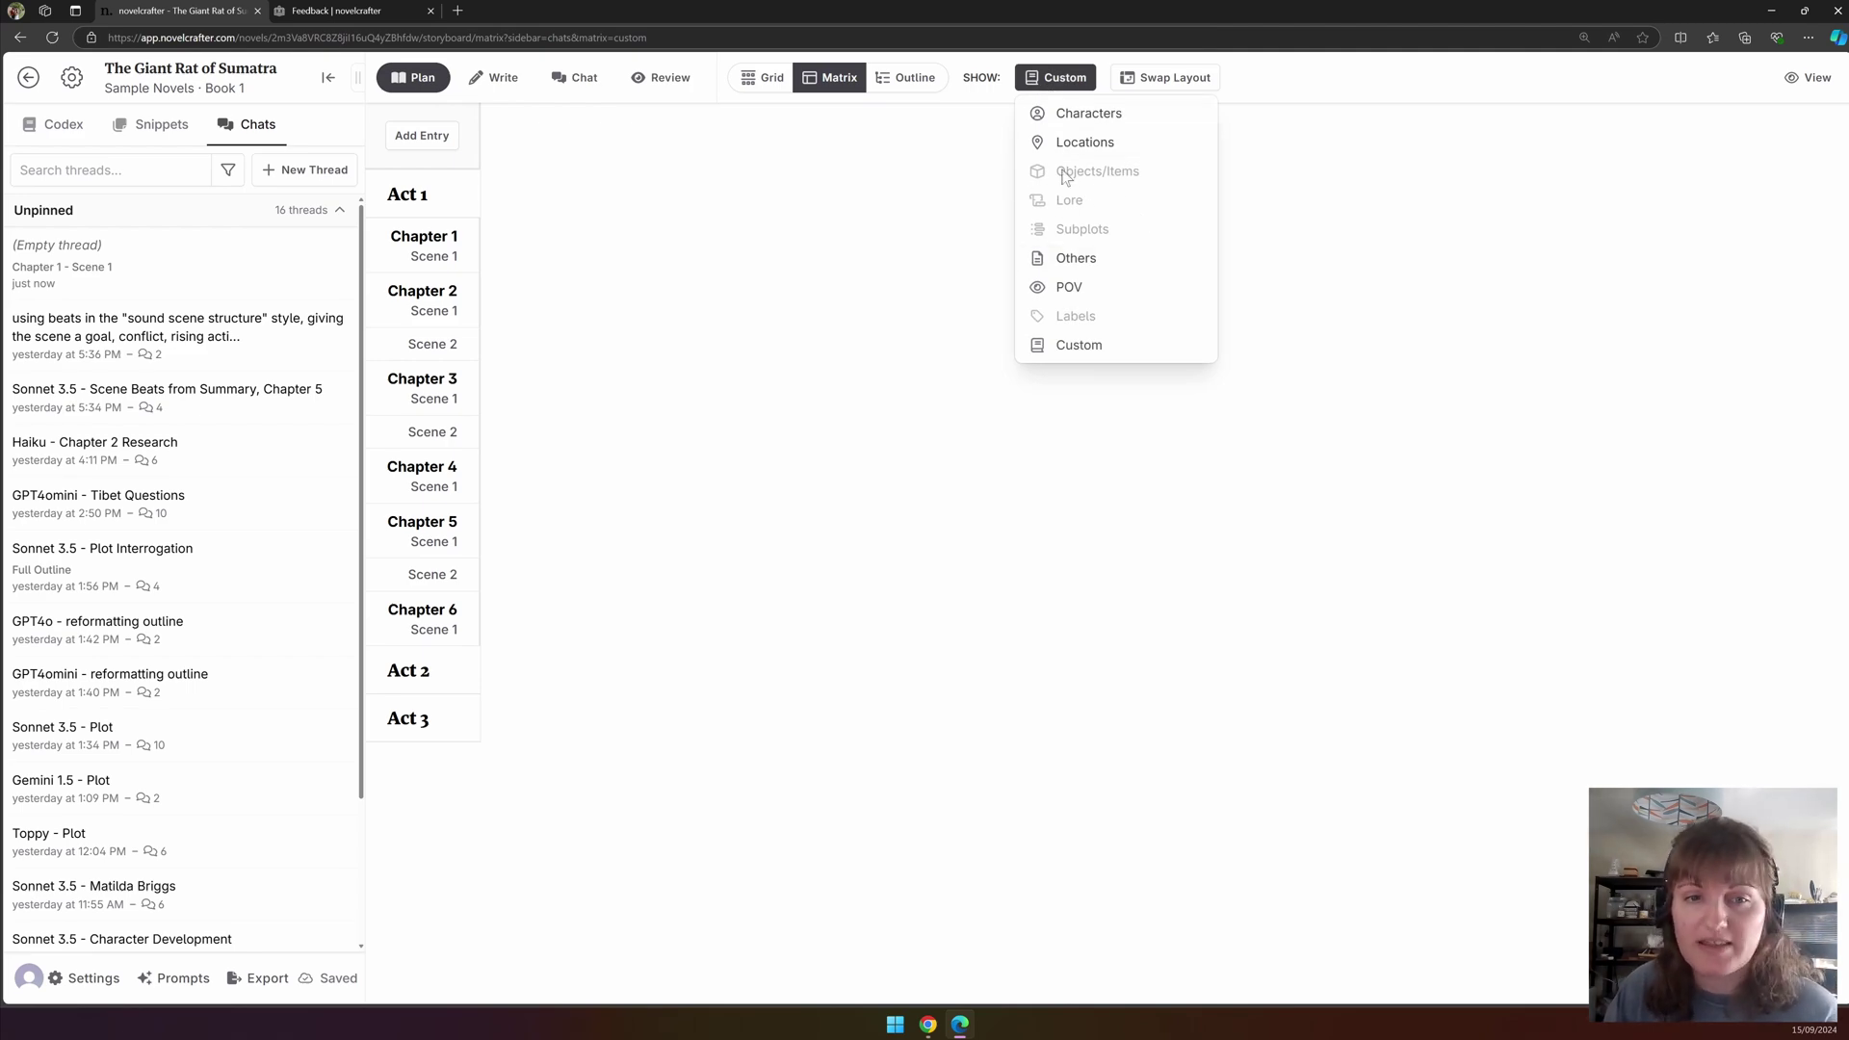
left_click(1089, 112)
Swap the matrix layout and back, then toggle auto-detected references on and off in View settings.
left_click(1183, 77)
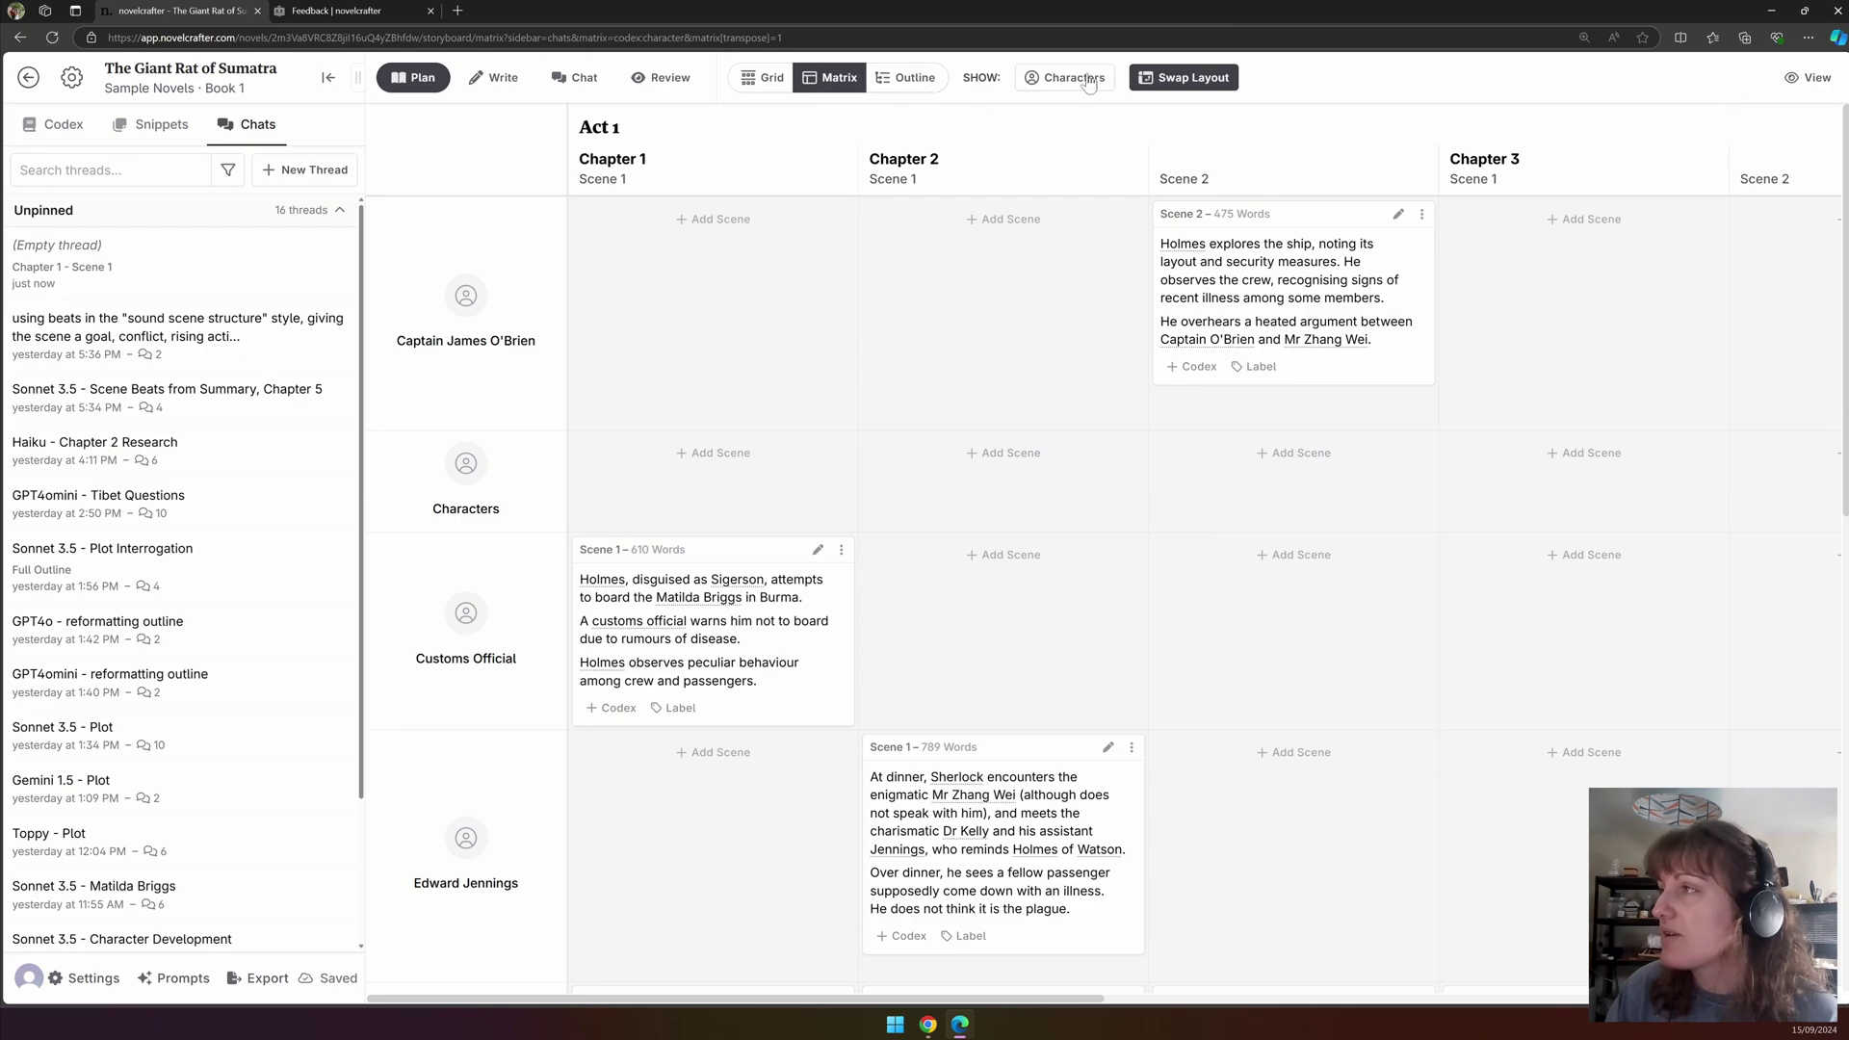
left_click(1159, 80)
left_click(1808, 77)
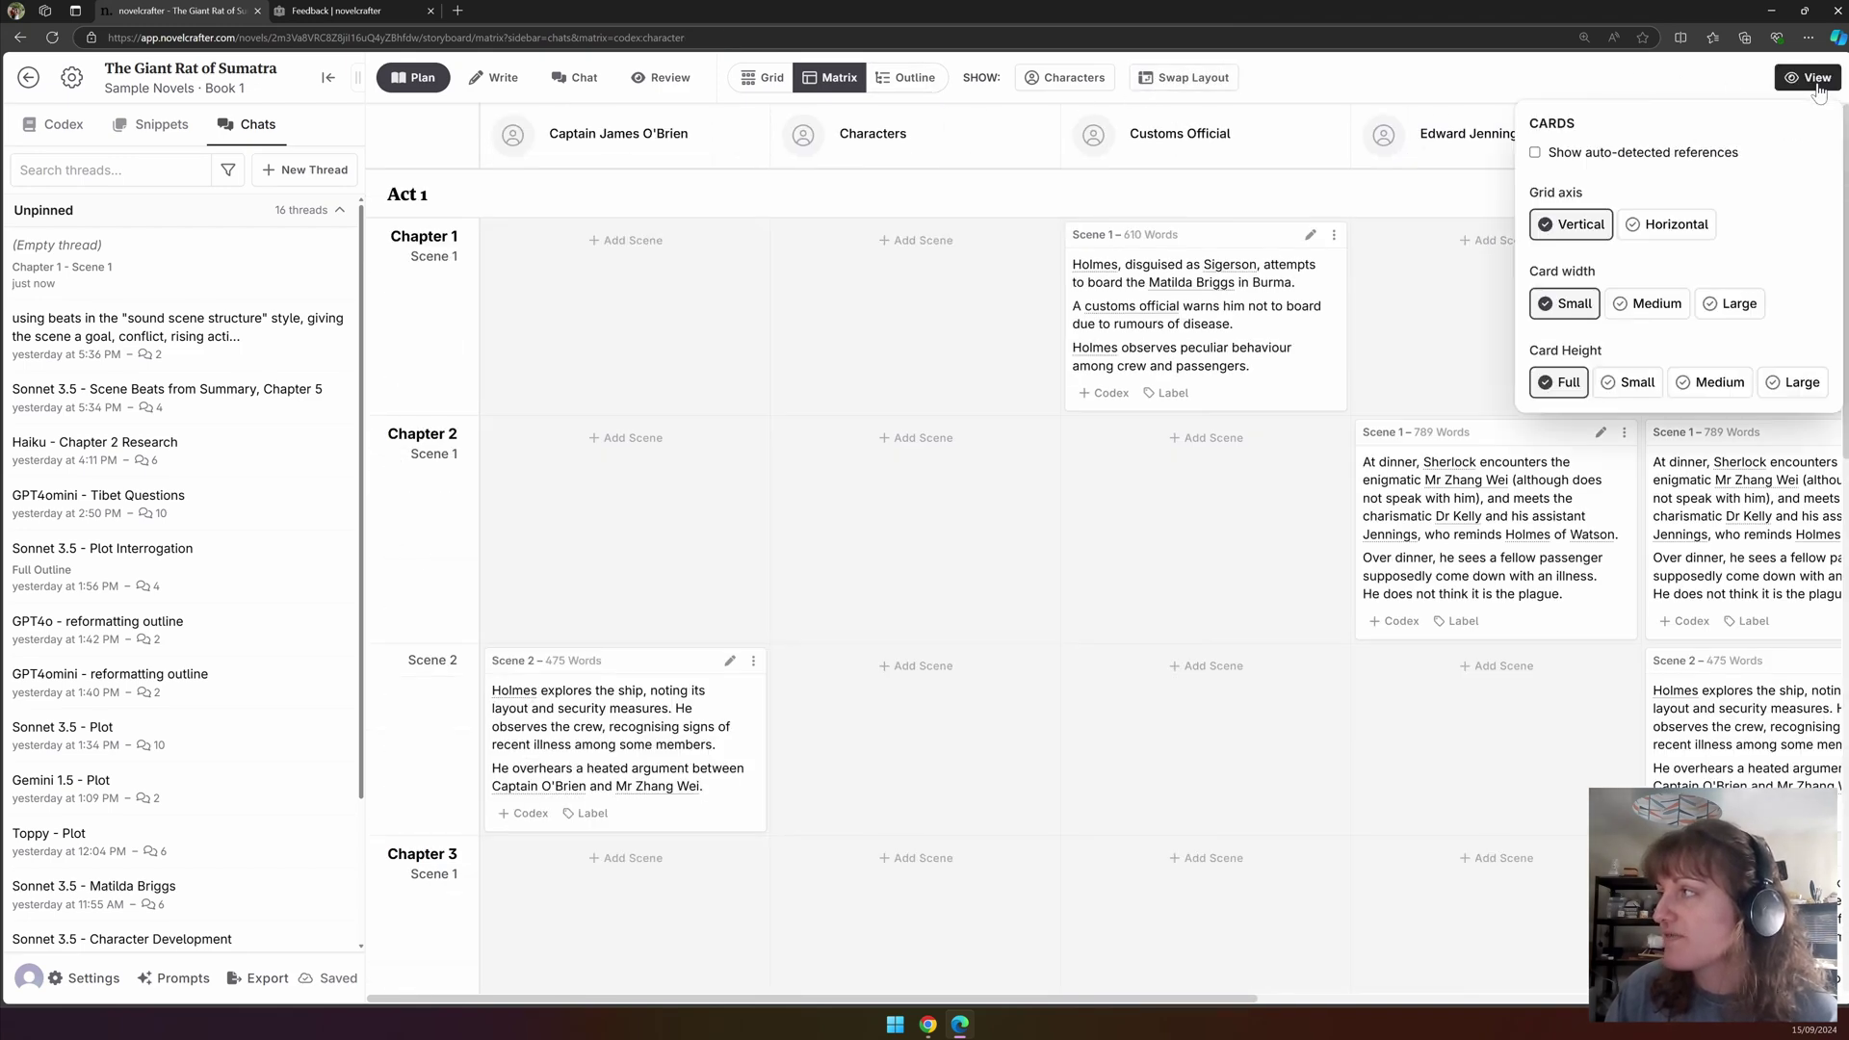
left_click(1603, 161)
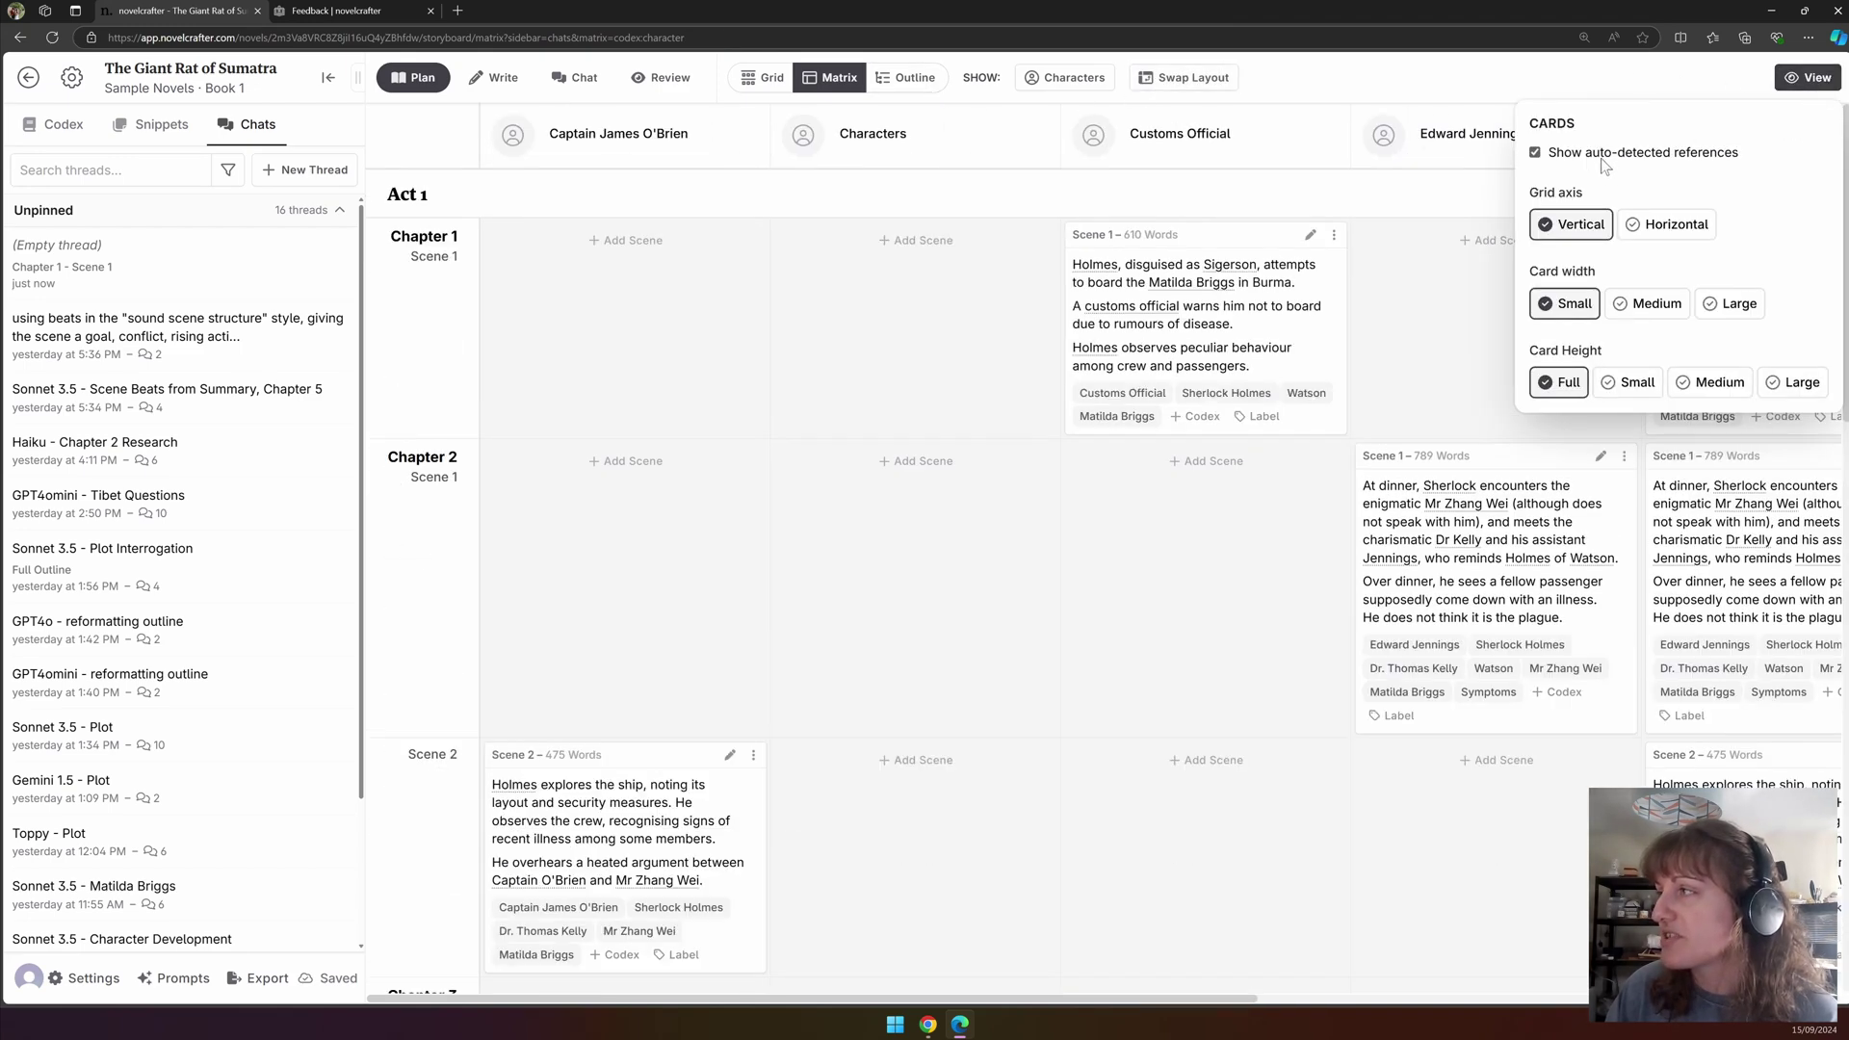
left_click(1604, 162)
Try a horizontal grid axis, medium card width and small card height, restoring each default.
left_click(1671, 225)
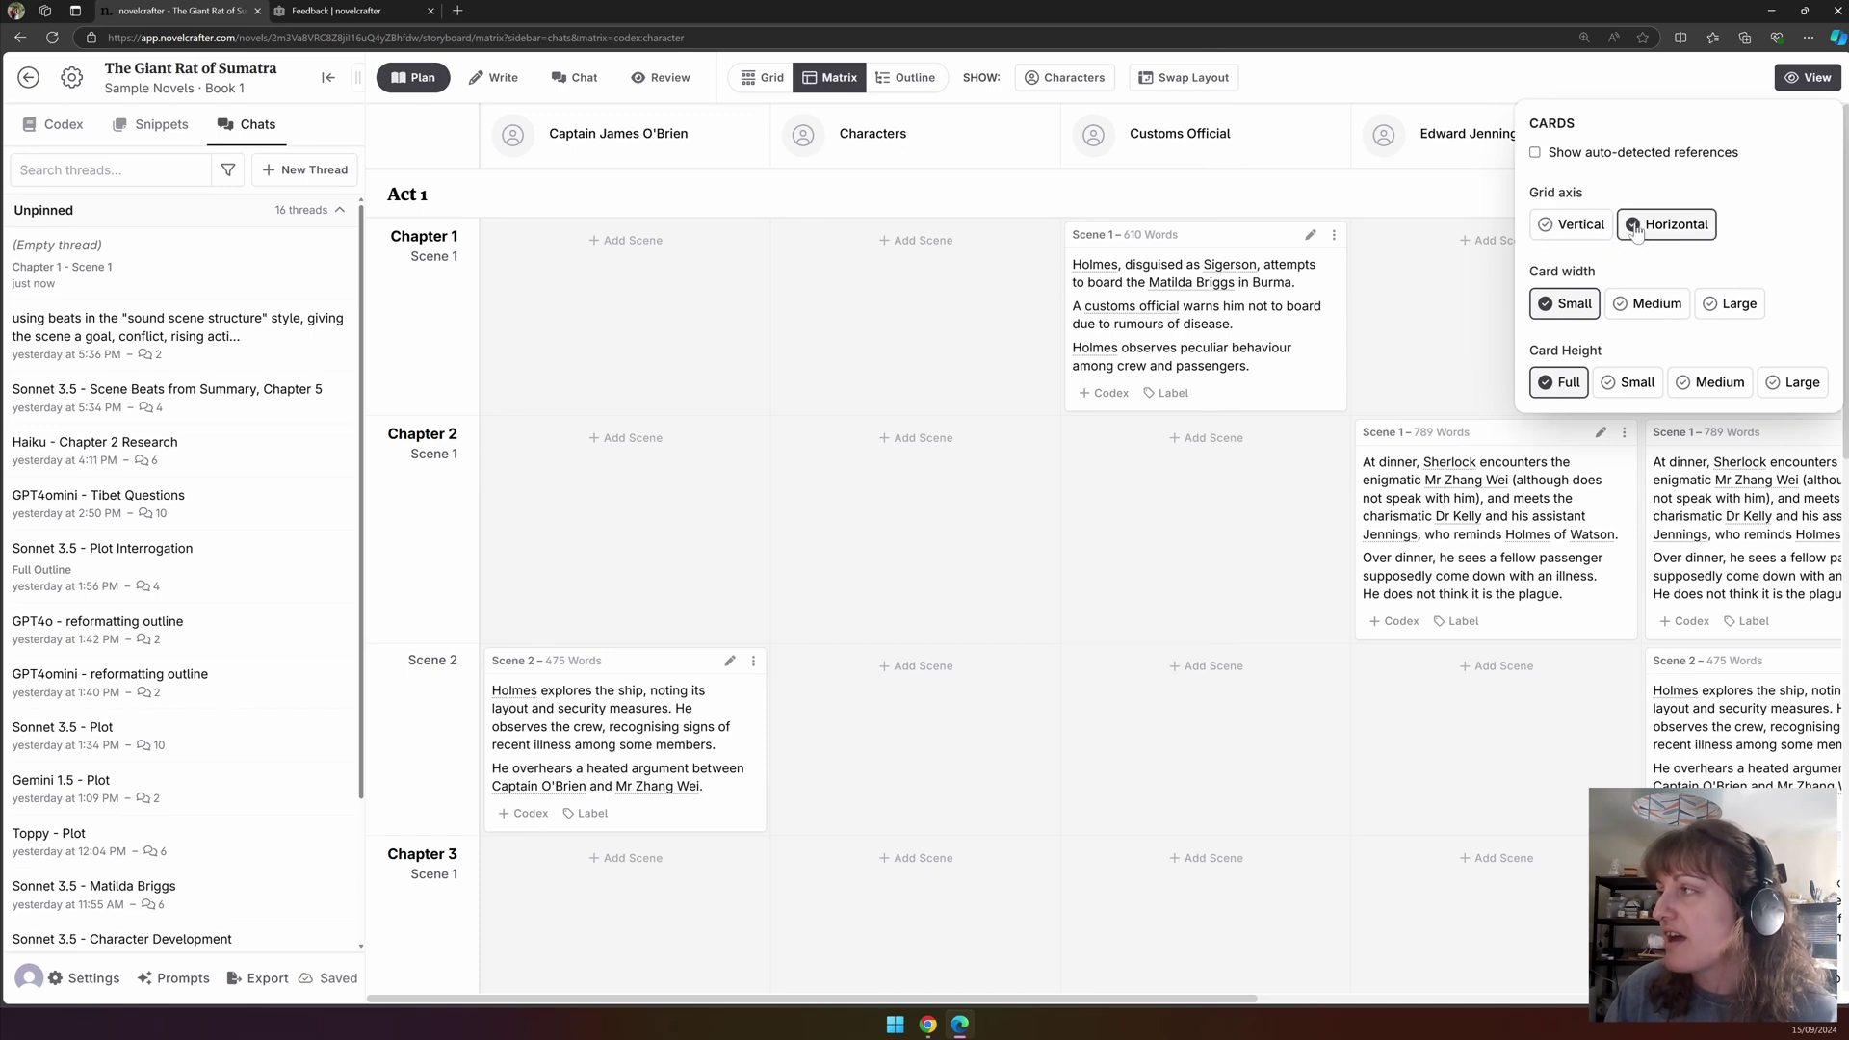
left_click(1572, 232)
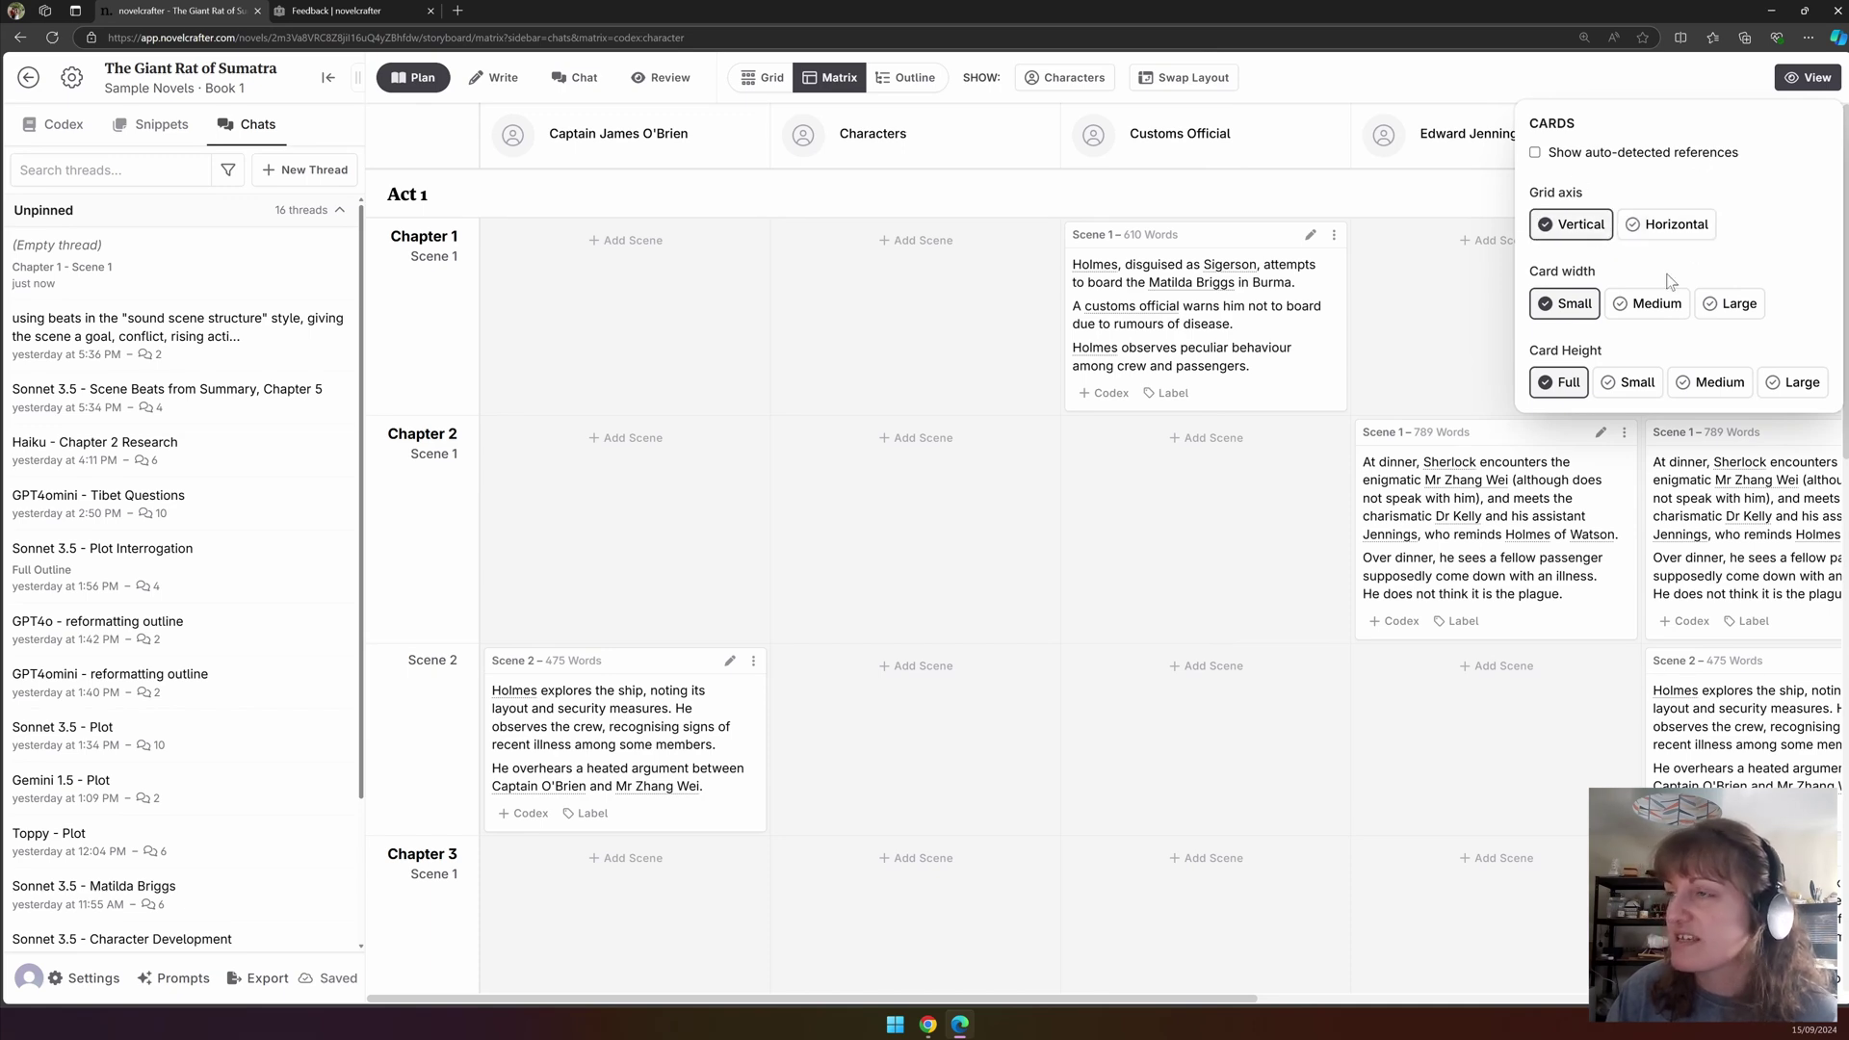
left_click(1649, 305)
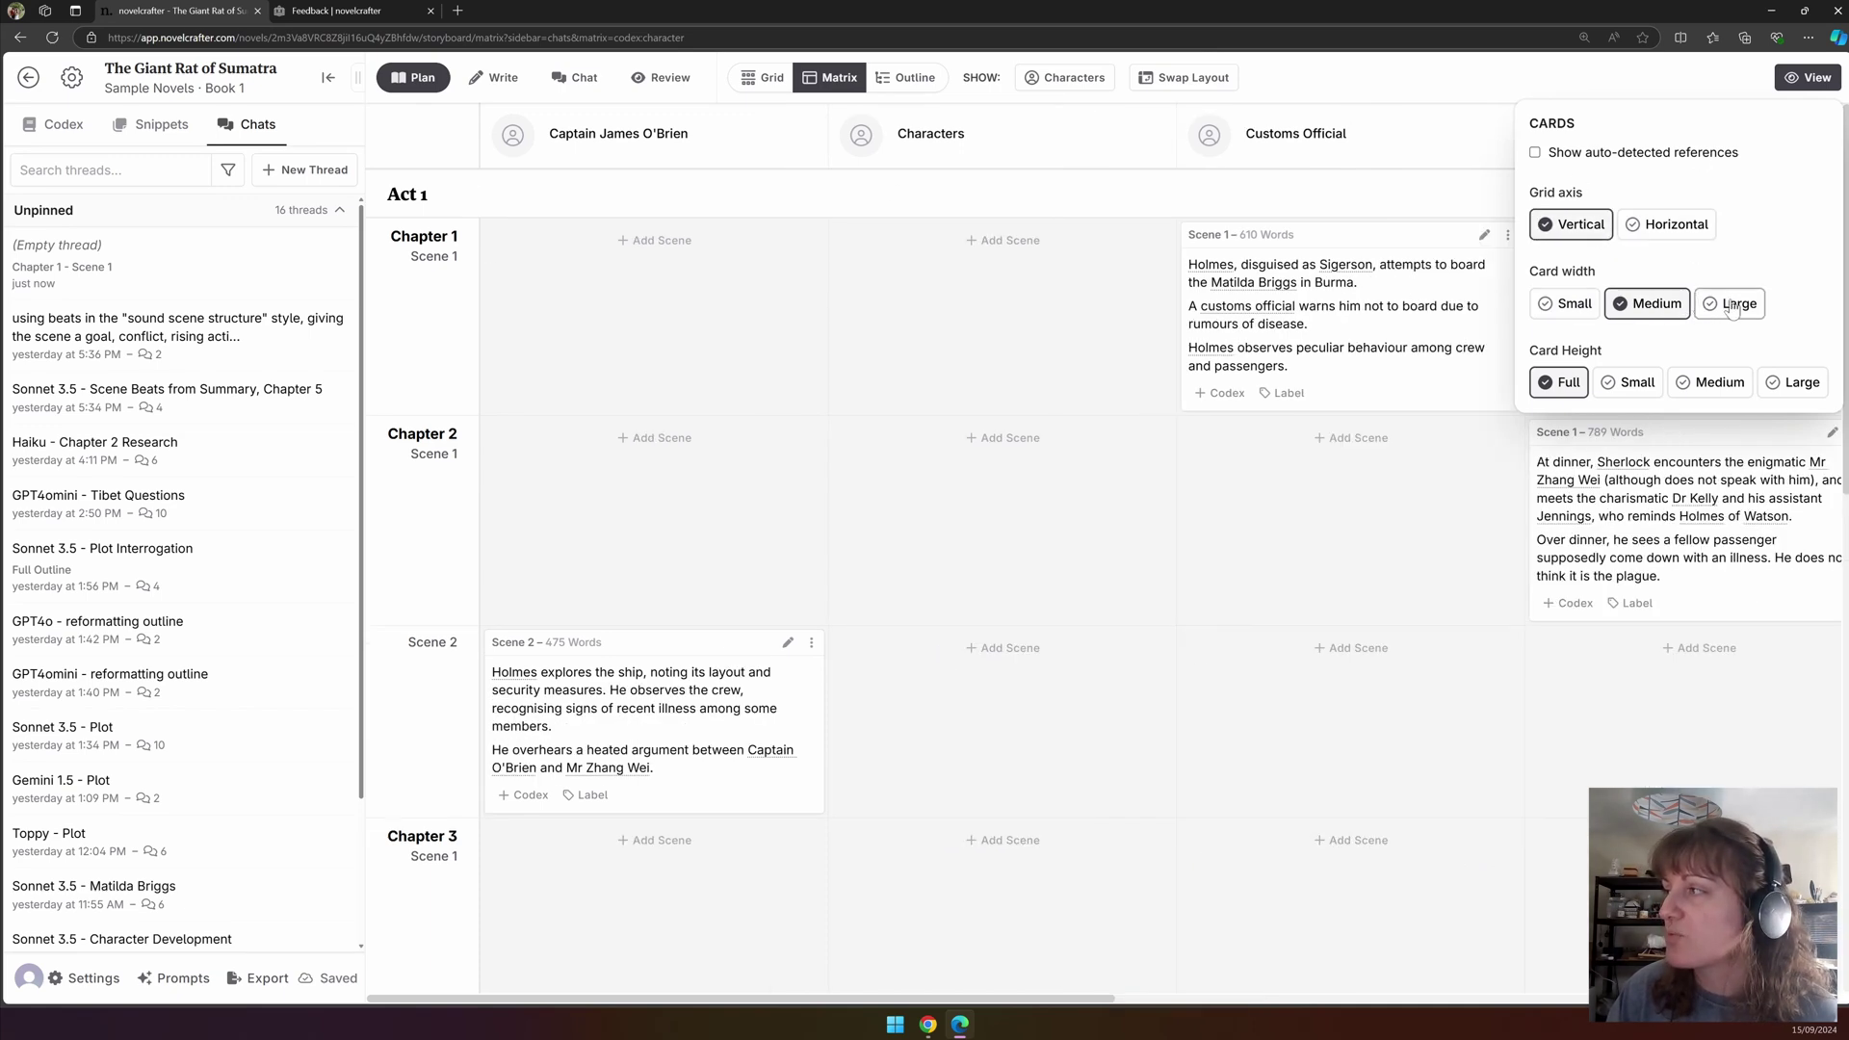
left_click(1566, 304)
left_click(1627, 382)
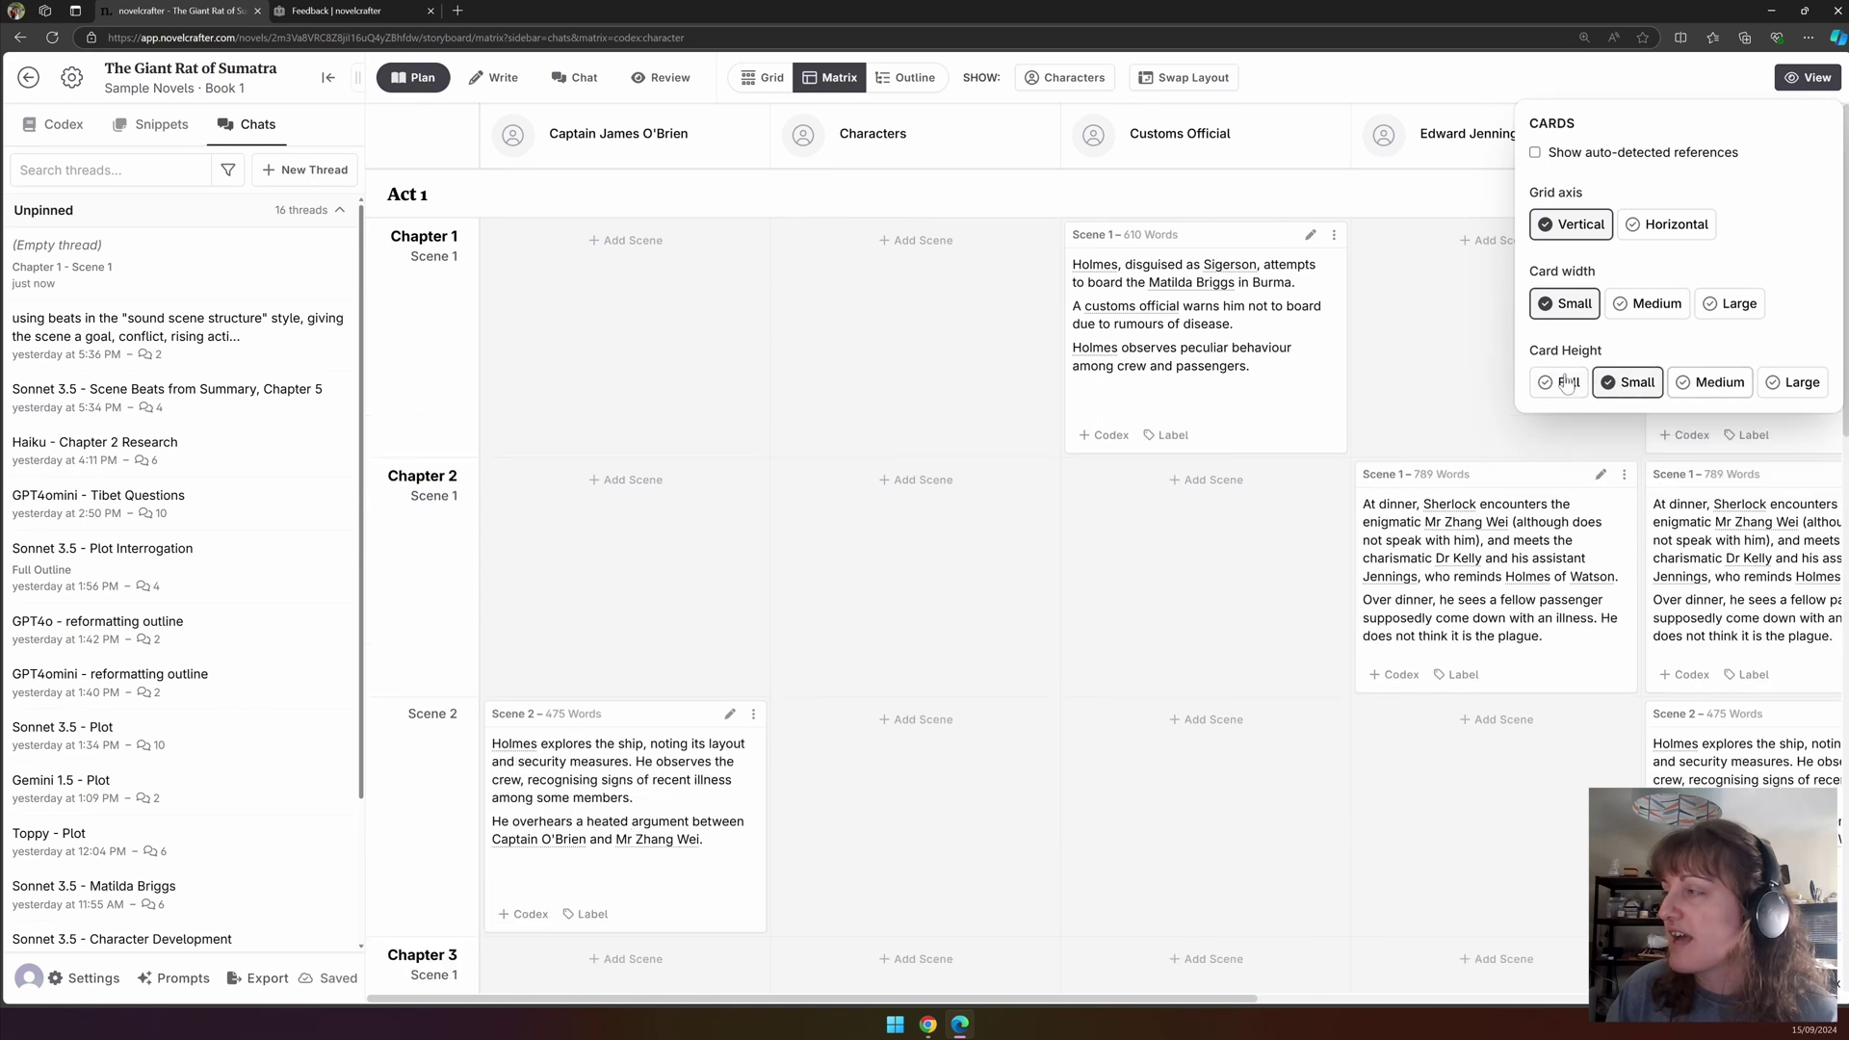
left_click(1567, 382)
left_click(1376, 96)
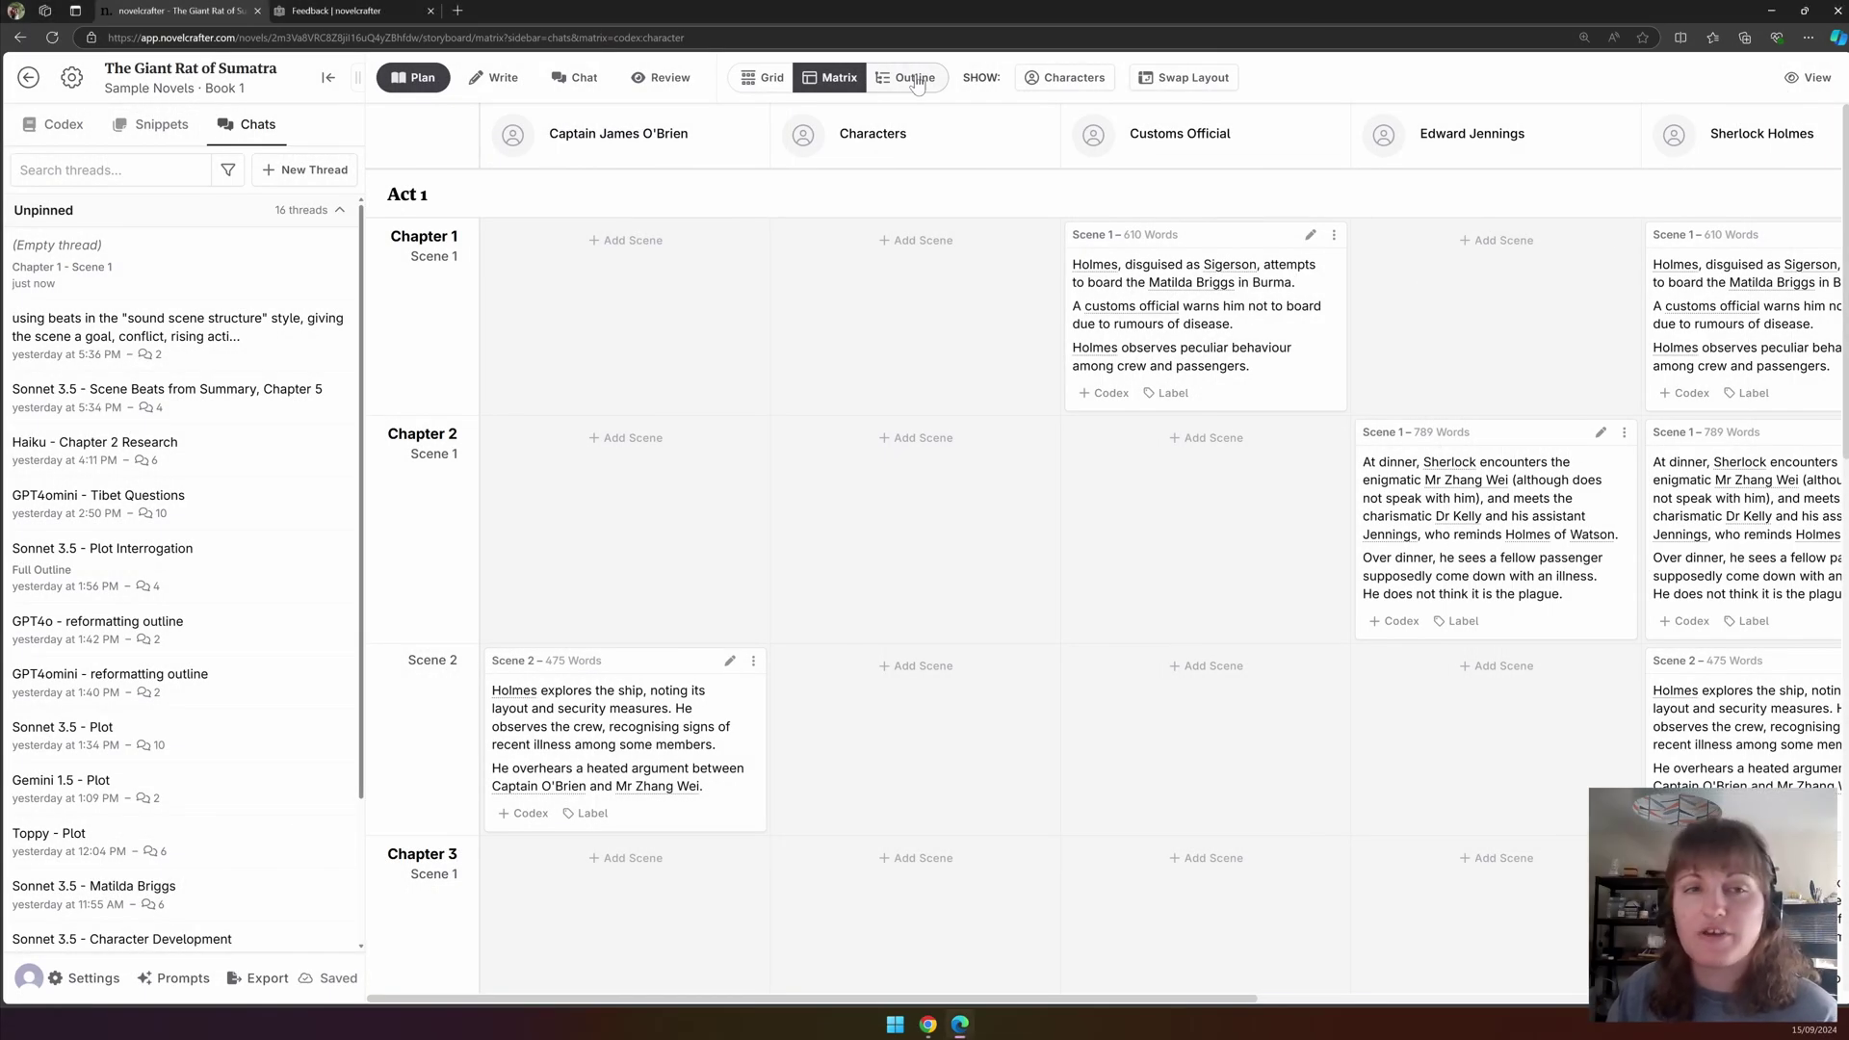
Switch to Outline view, open and close Chapter 1's options, and nudge its scene's drag handle.
left_click(913, 78)
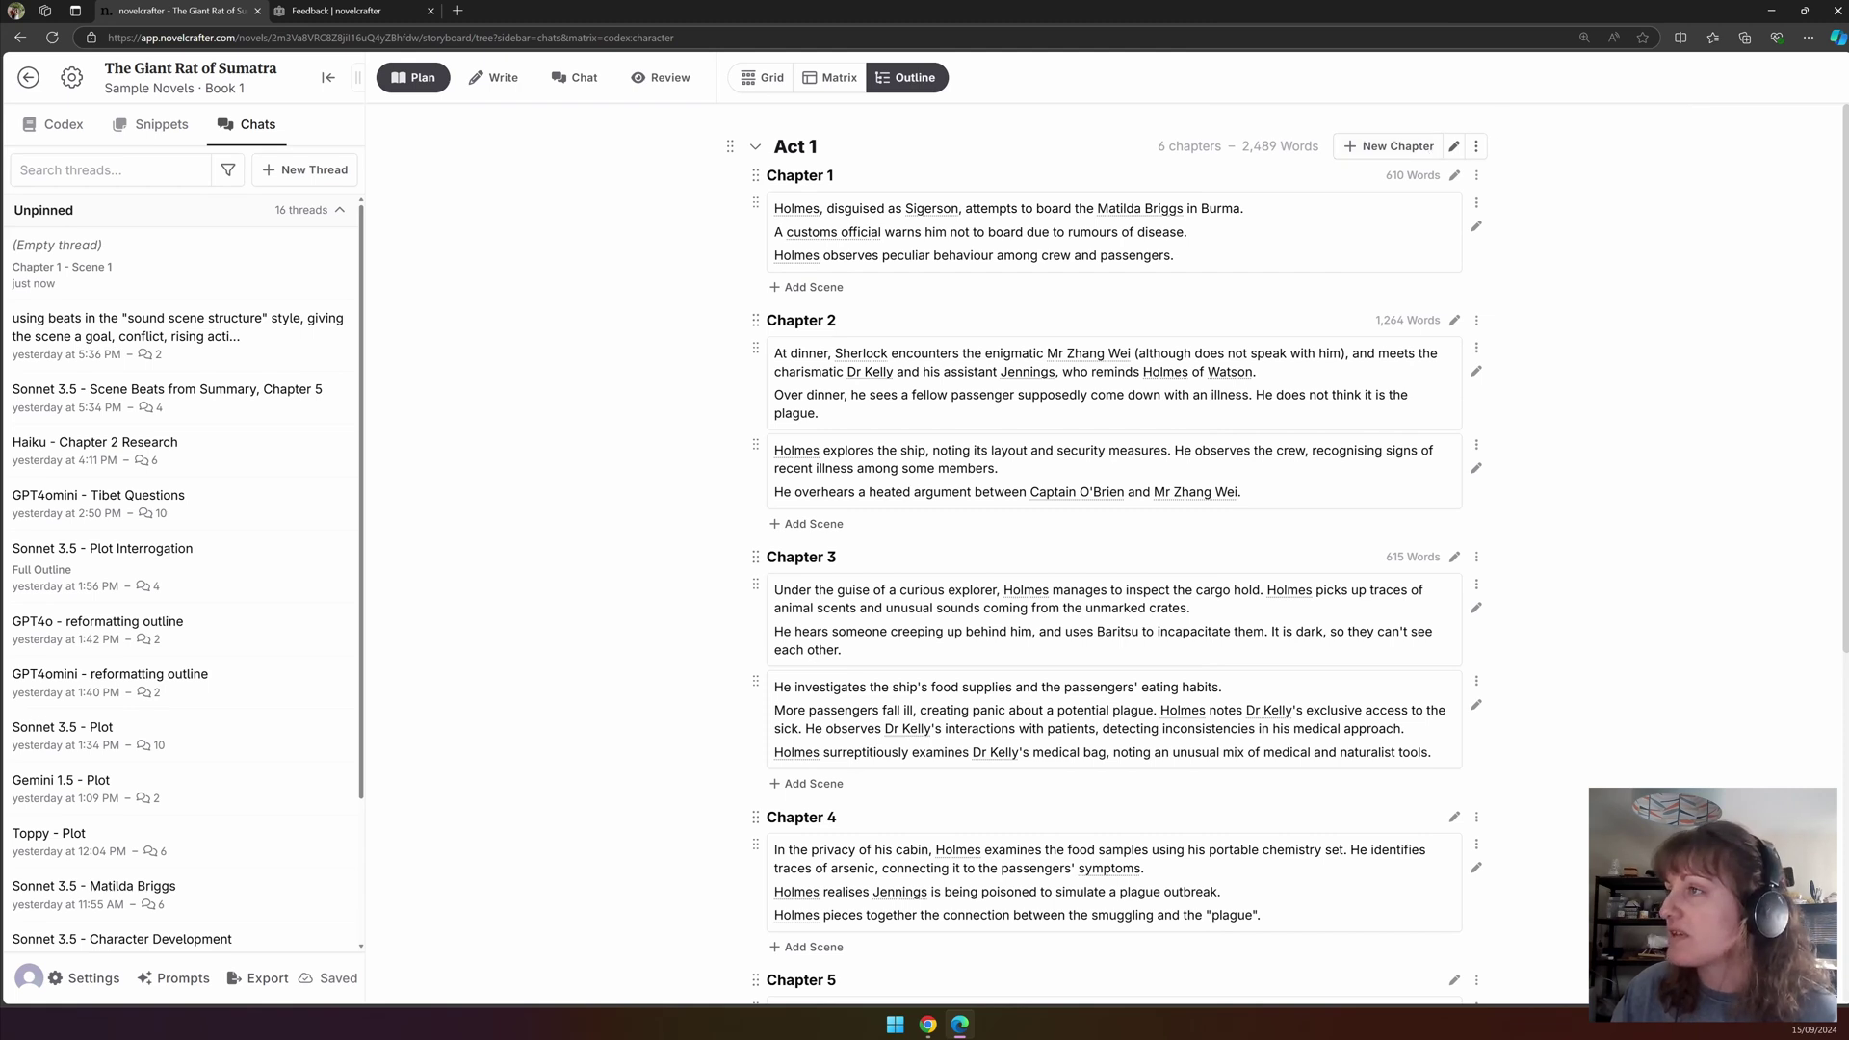
left_click(1476, 176)
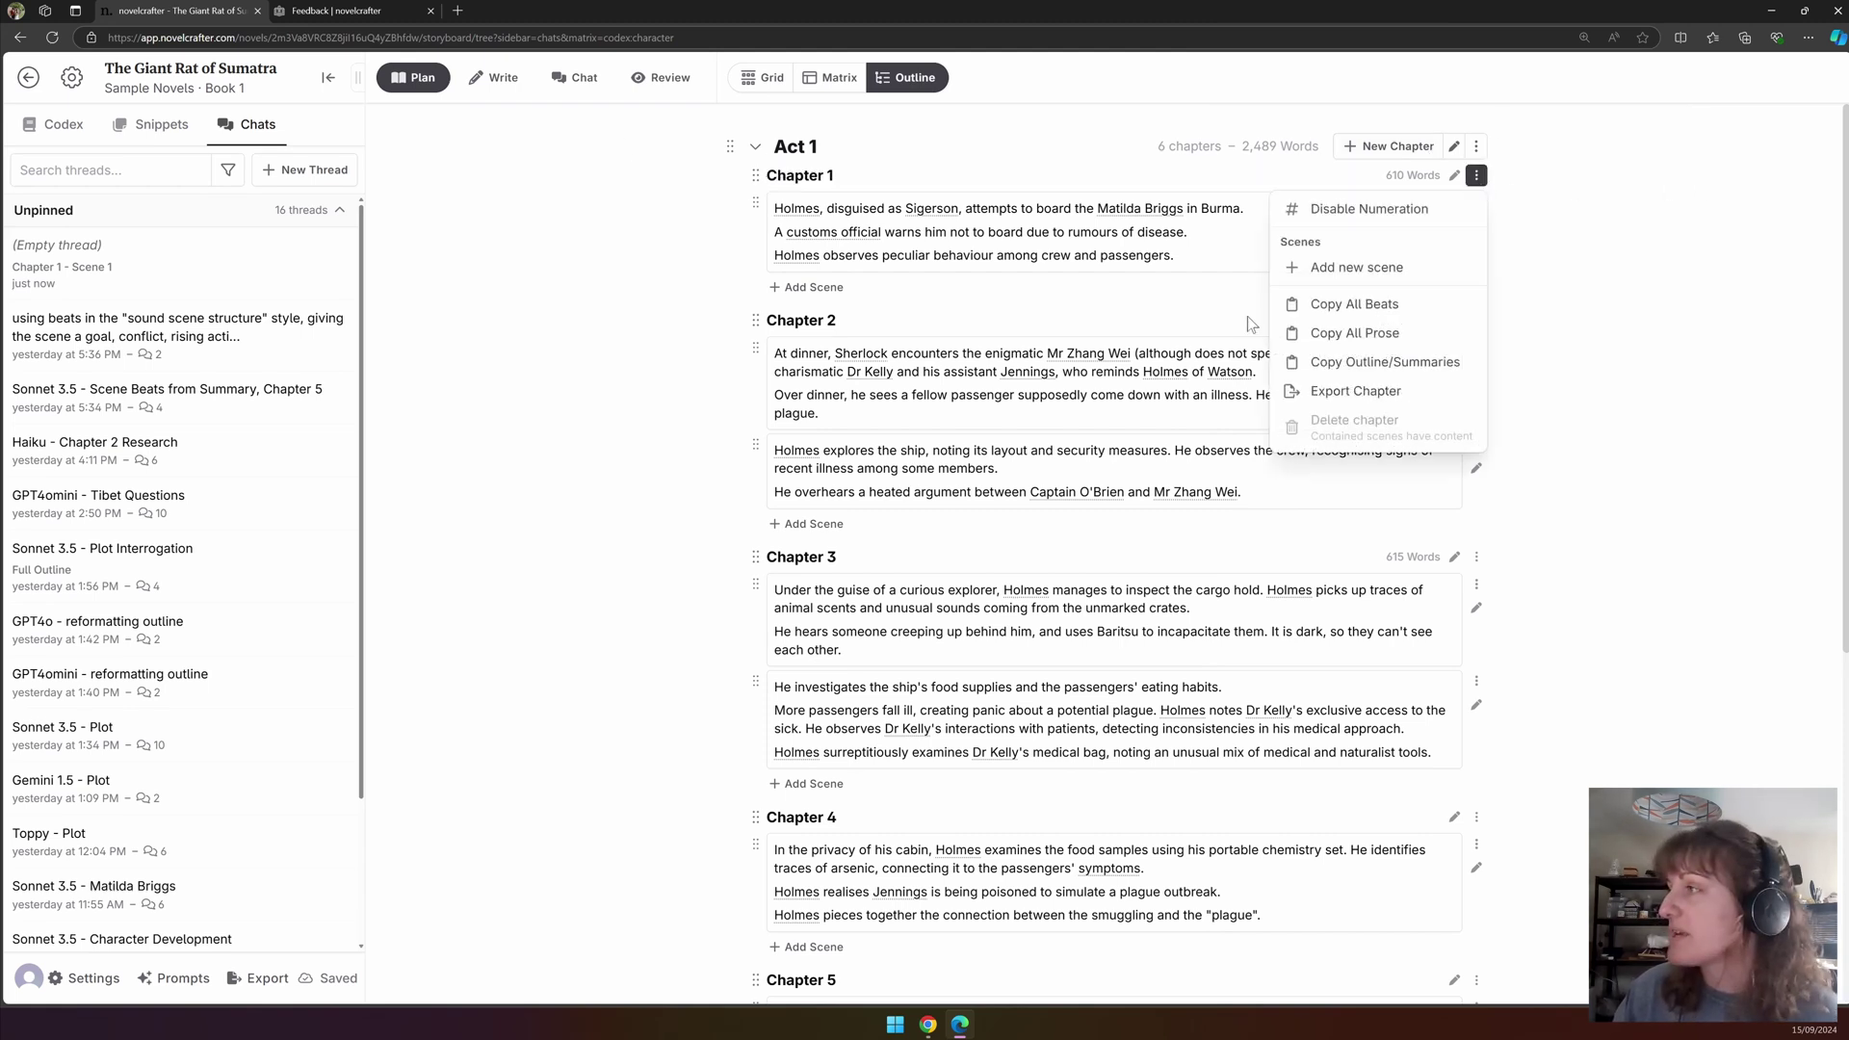
left_click(1576, 201)
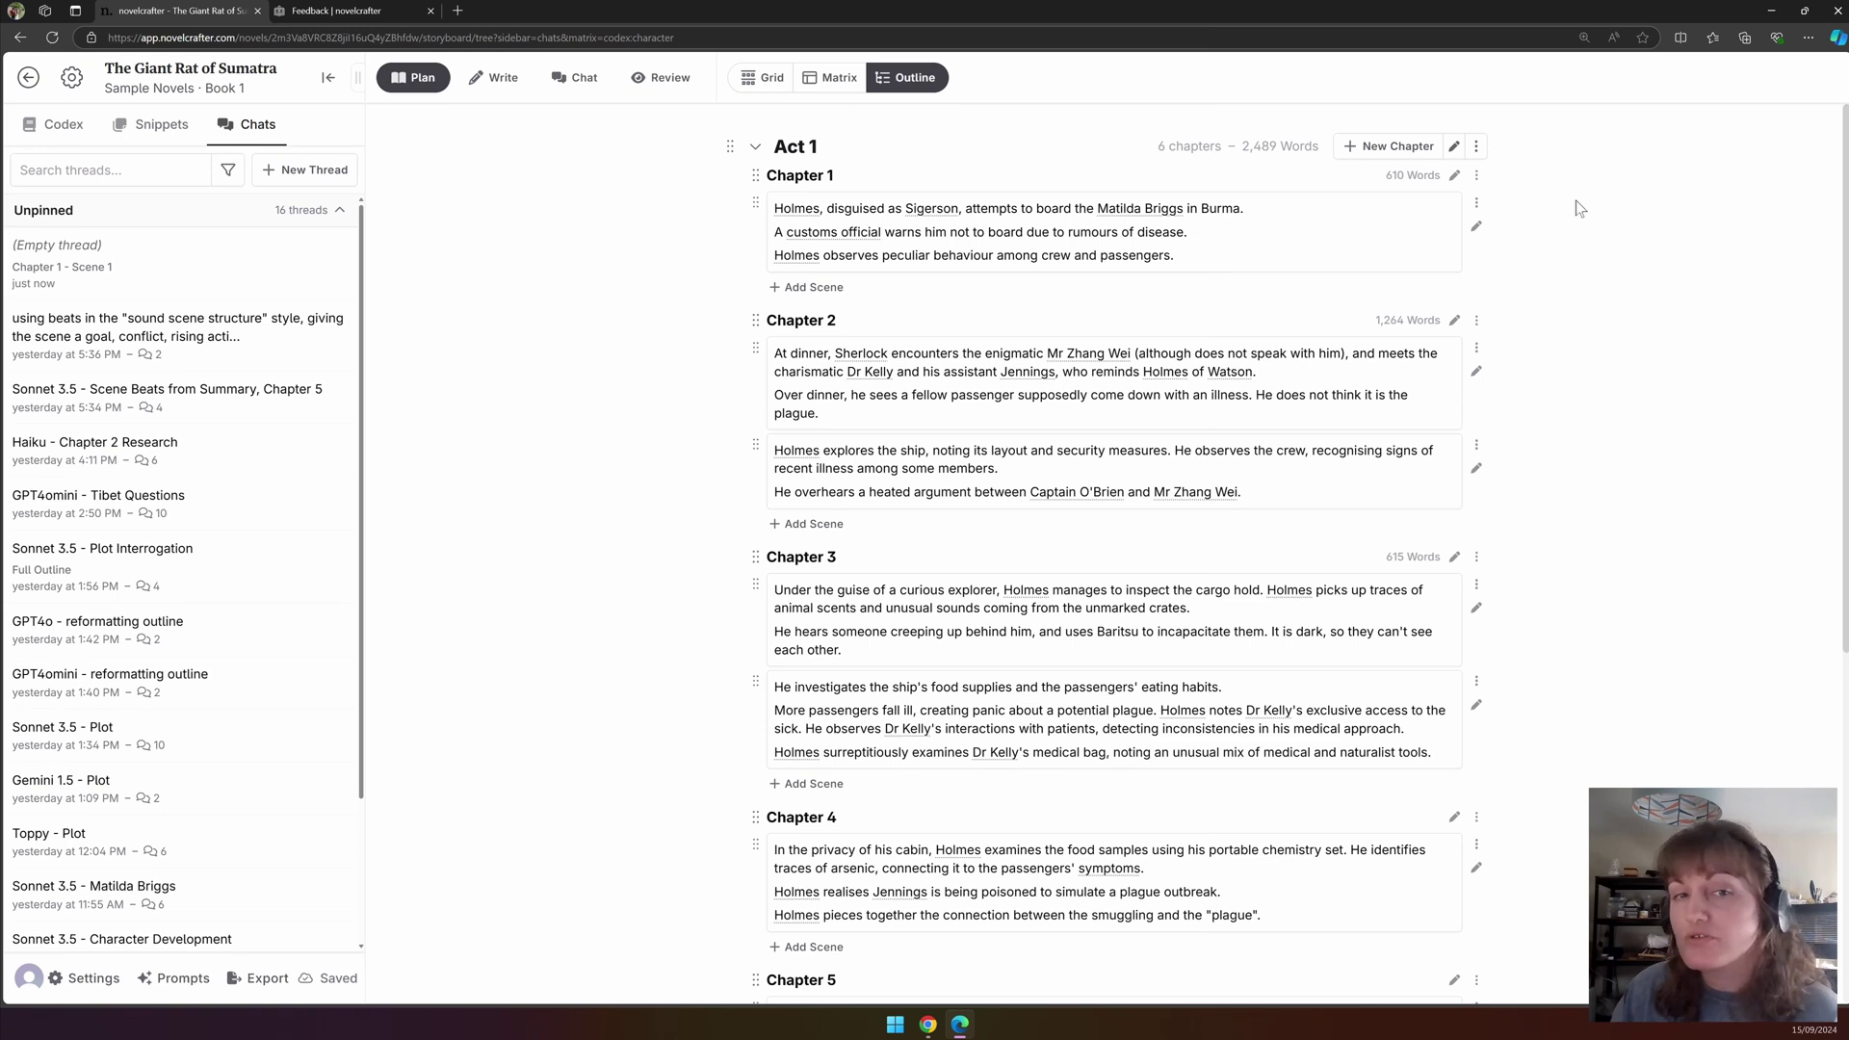
mouse_move(755, 202)
left_mouse_down()
mouse_move(762, 323)
mouse_move(762, 206)
left_mouse_up()
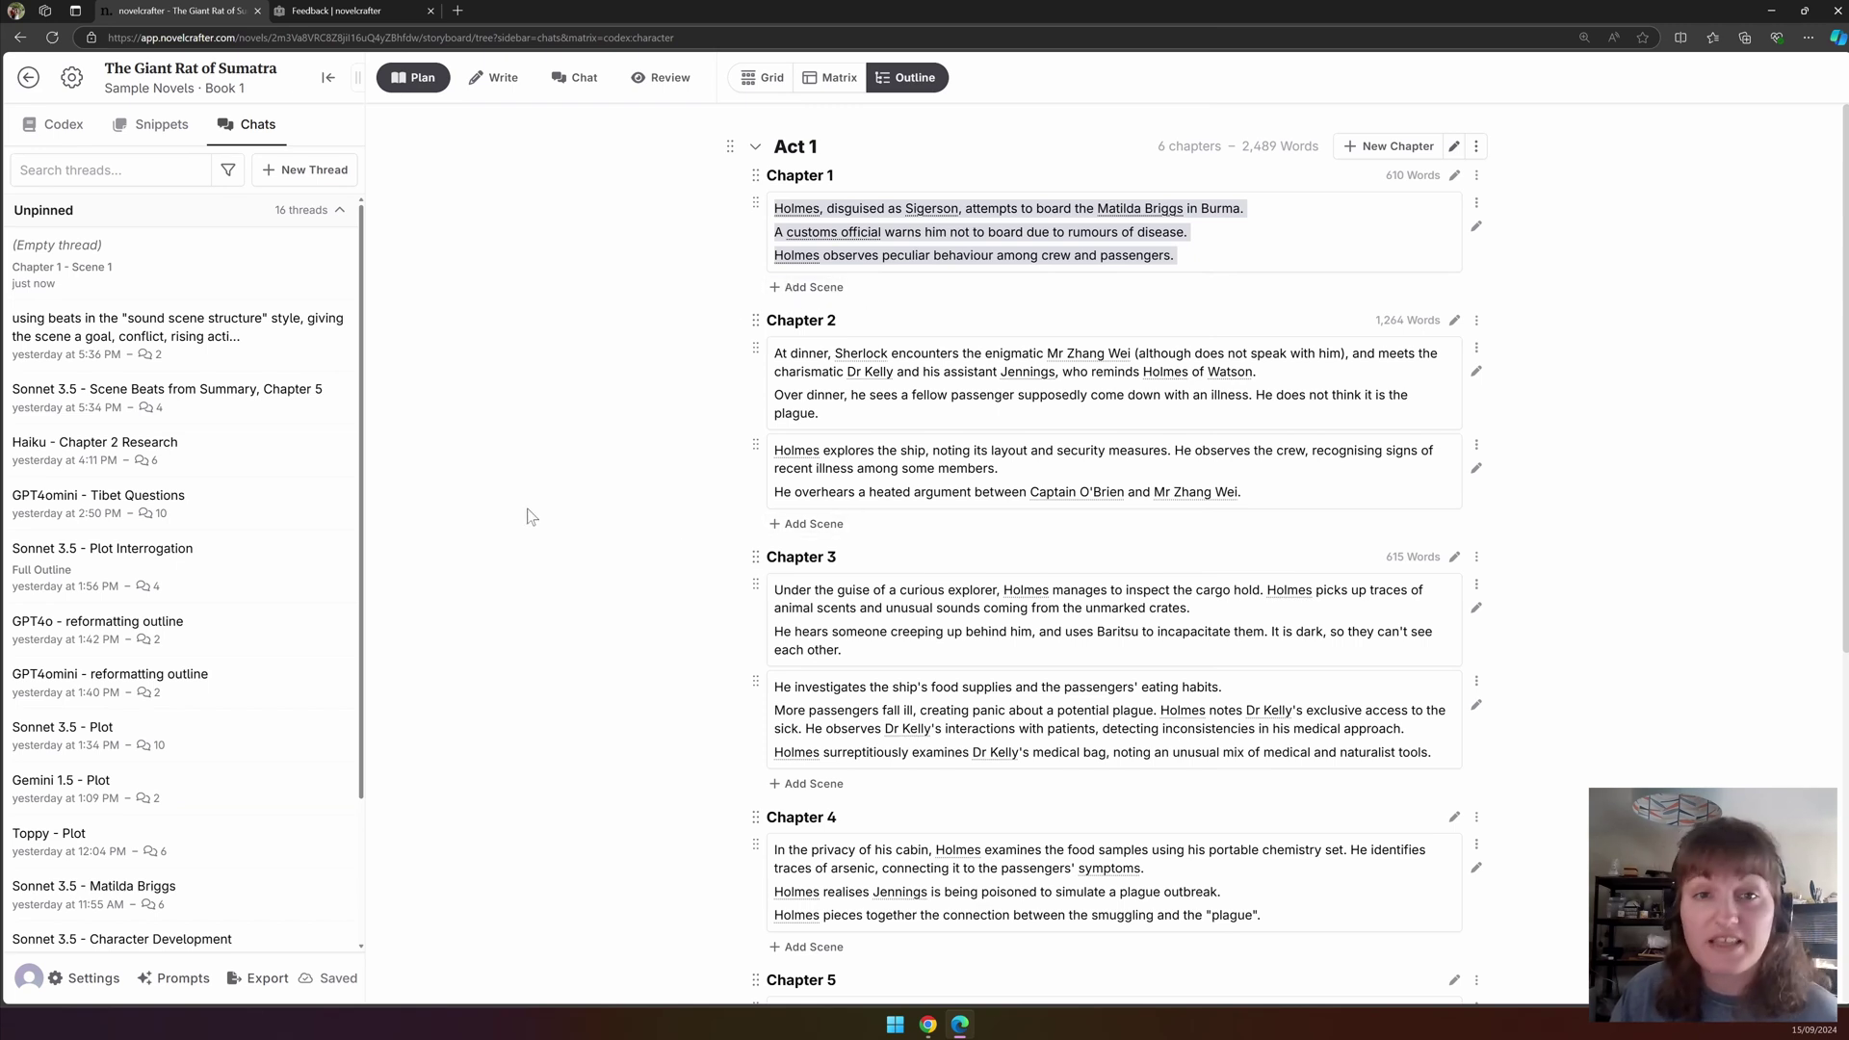
In the outline, archive Chapter 2's Scene 2 and restore it through Add from Archive.
scroll(1520, 300, "down", 2)
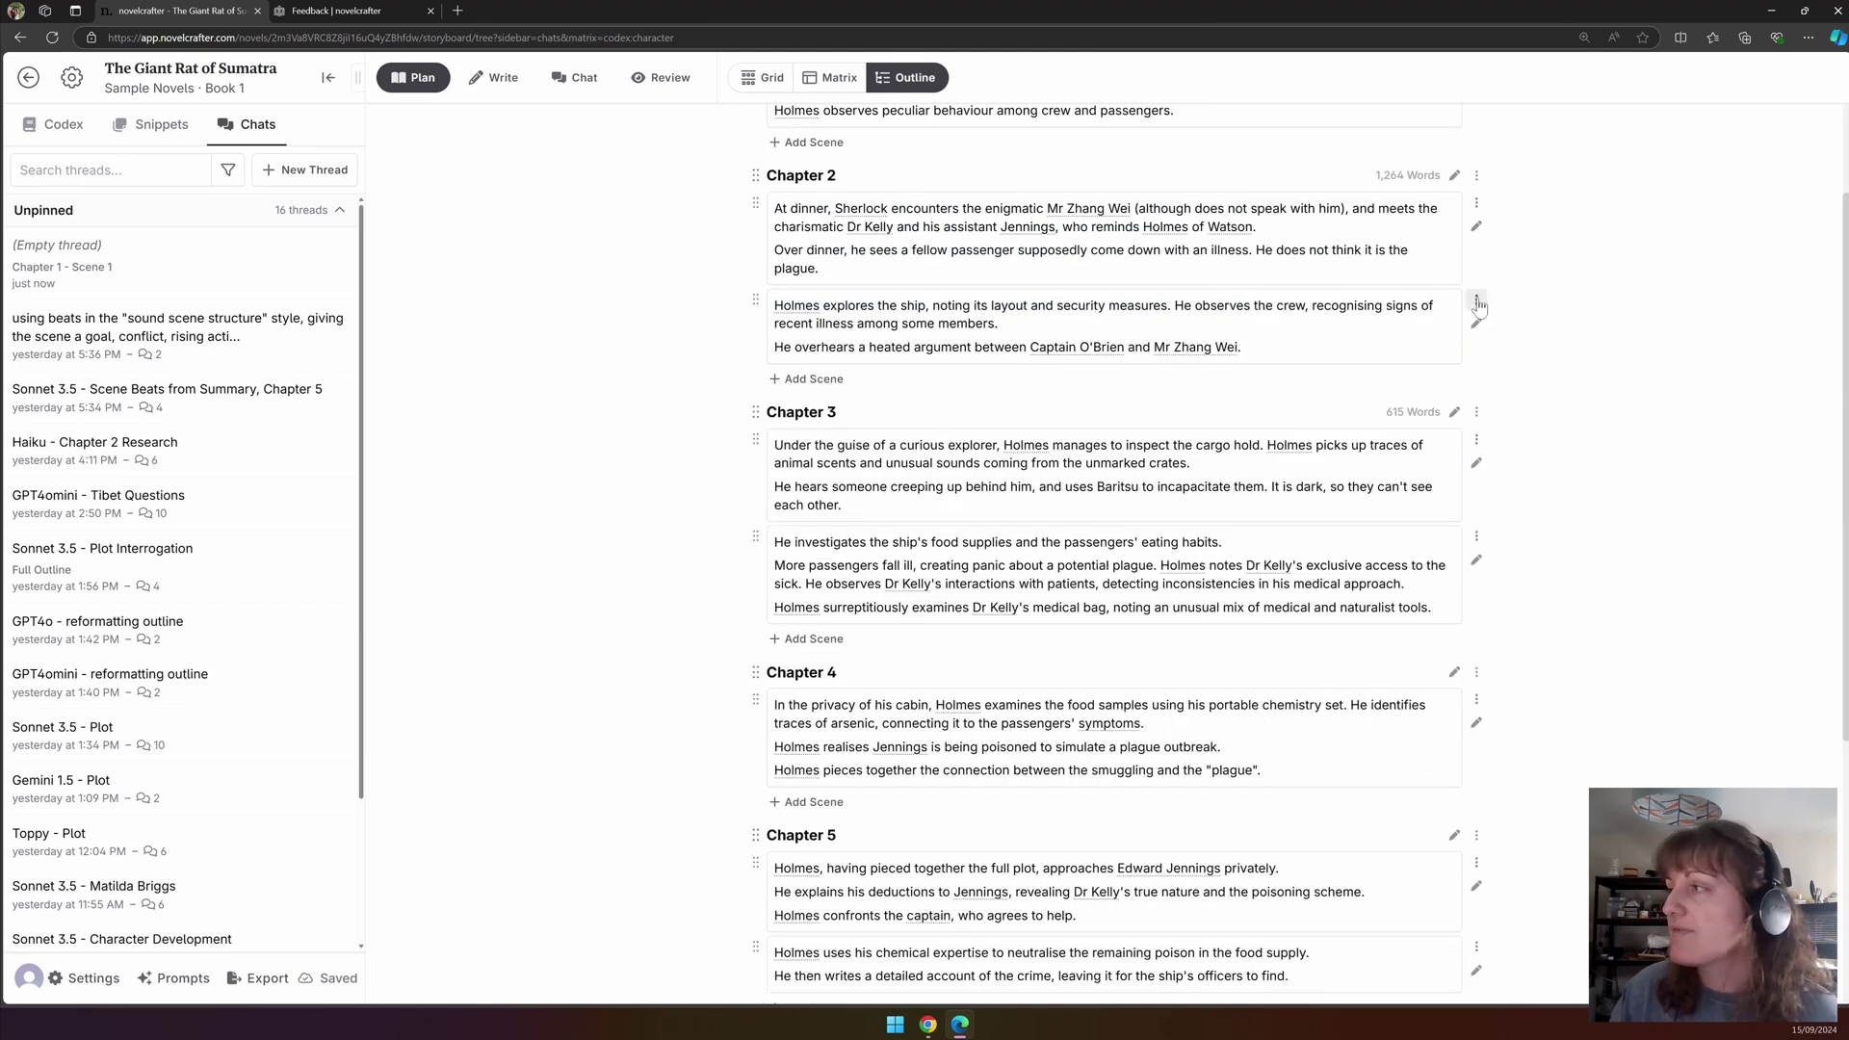
left_click(1476, 301)
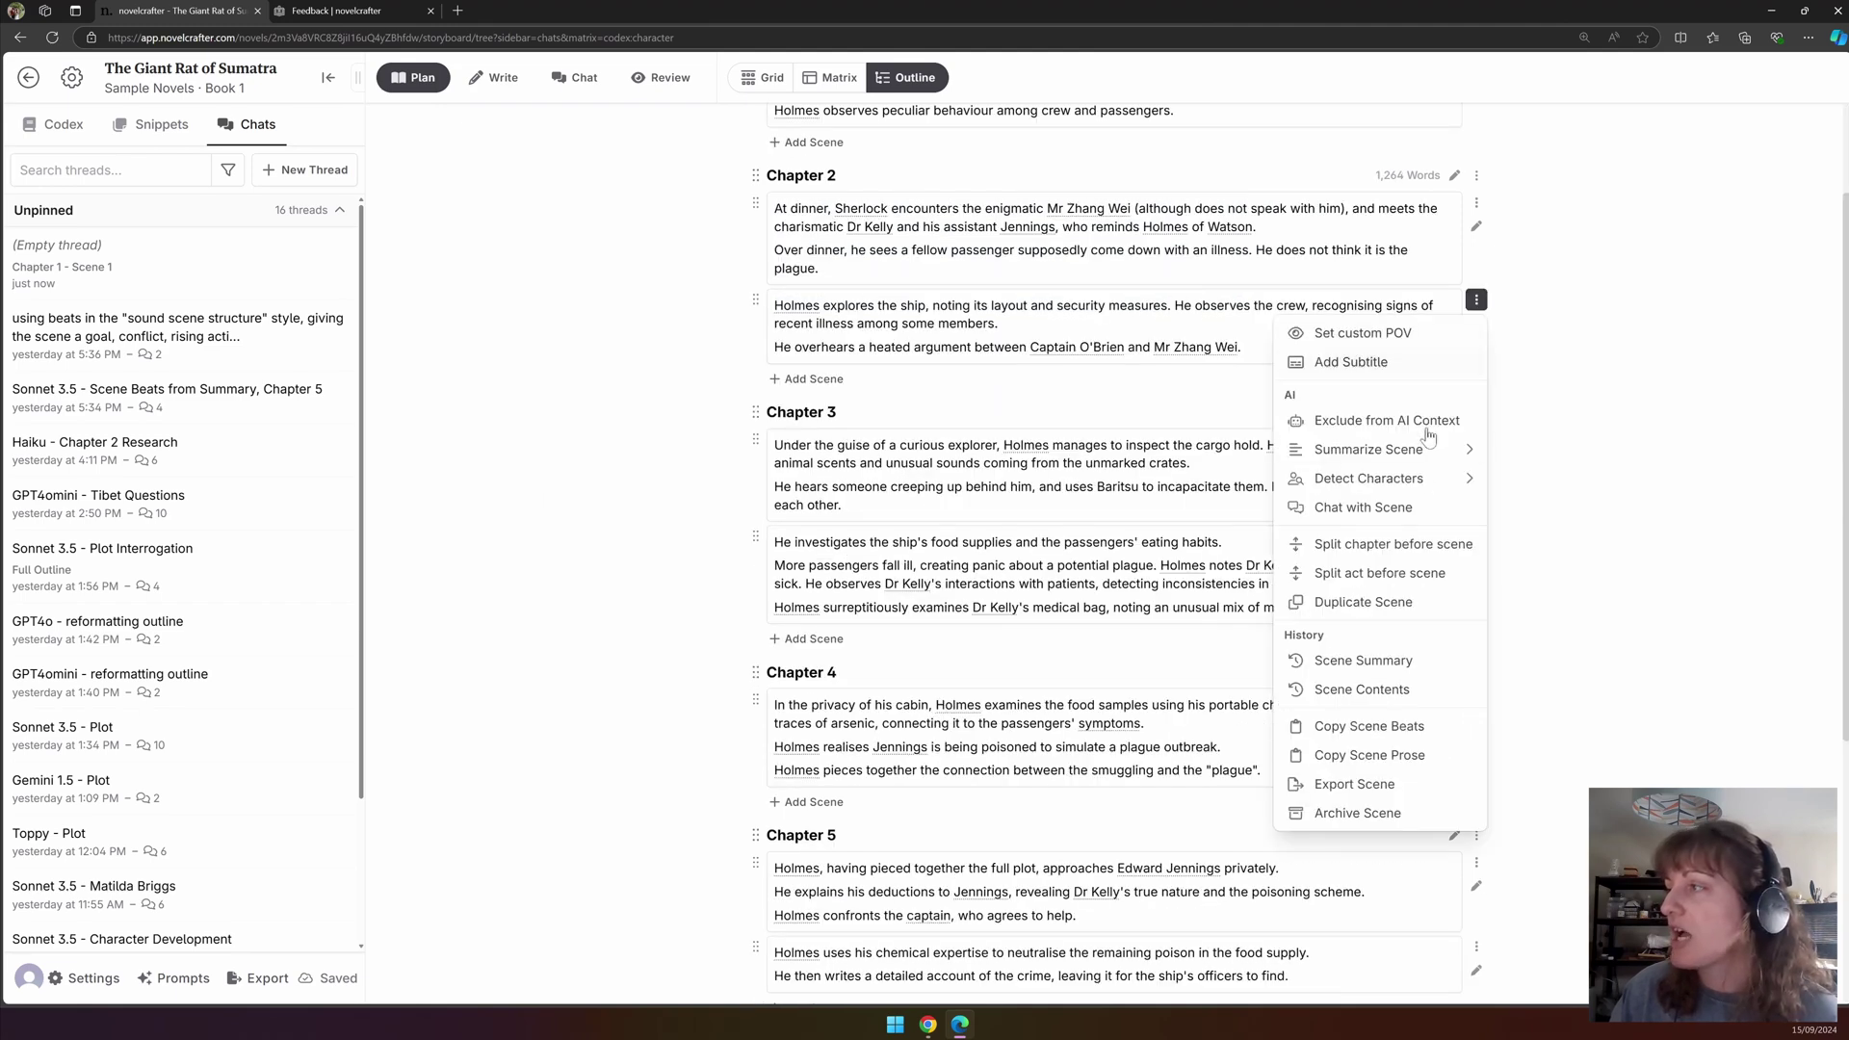
left_click(1390, 819)
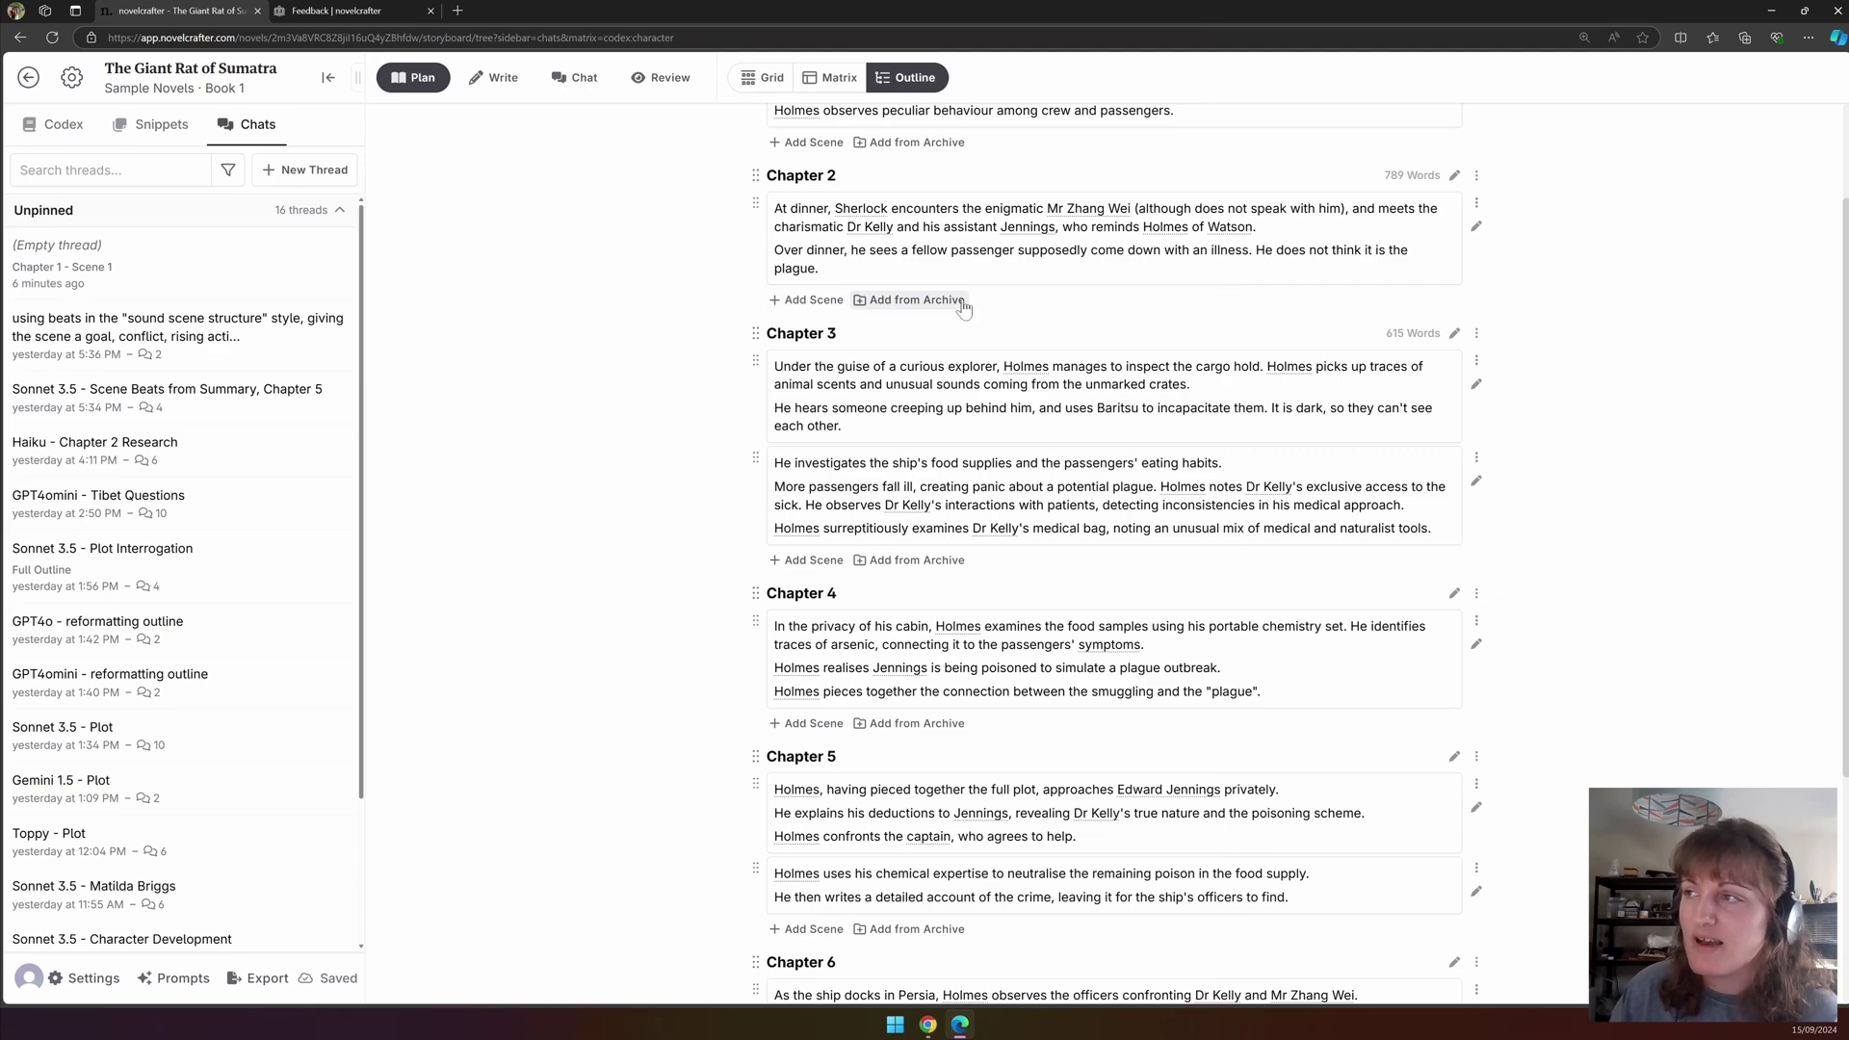
left_click(916, 301)
left_click(1147, 257)
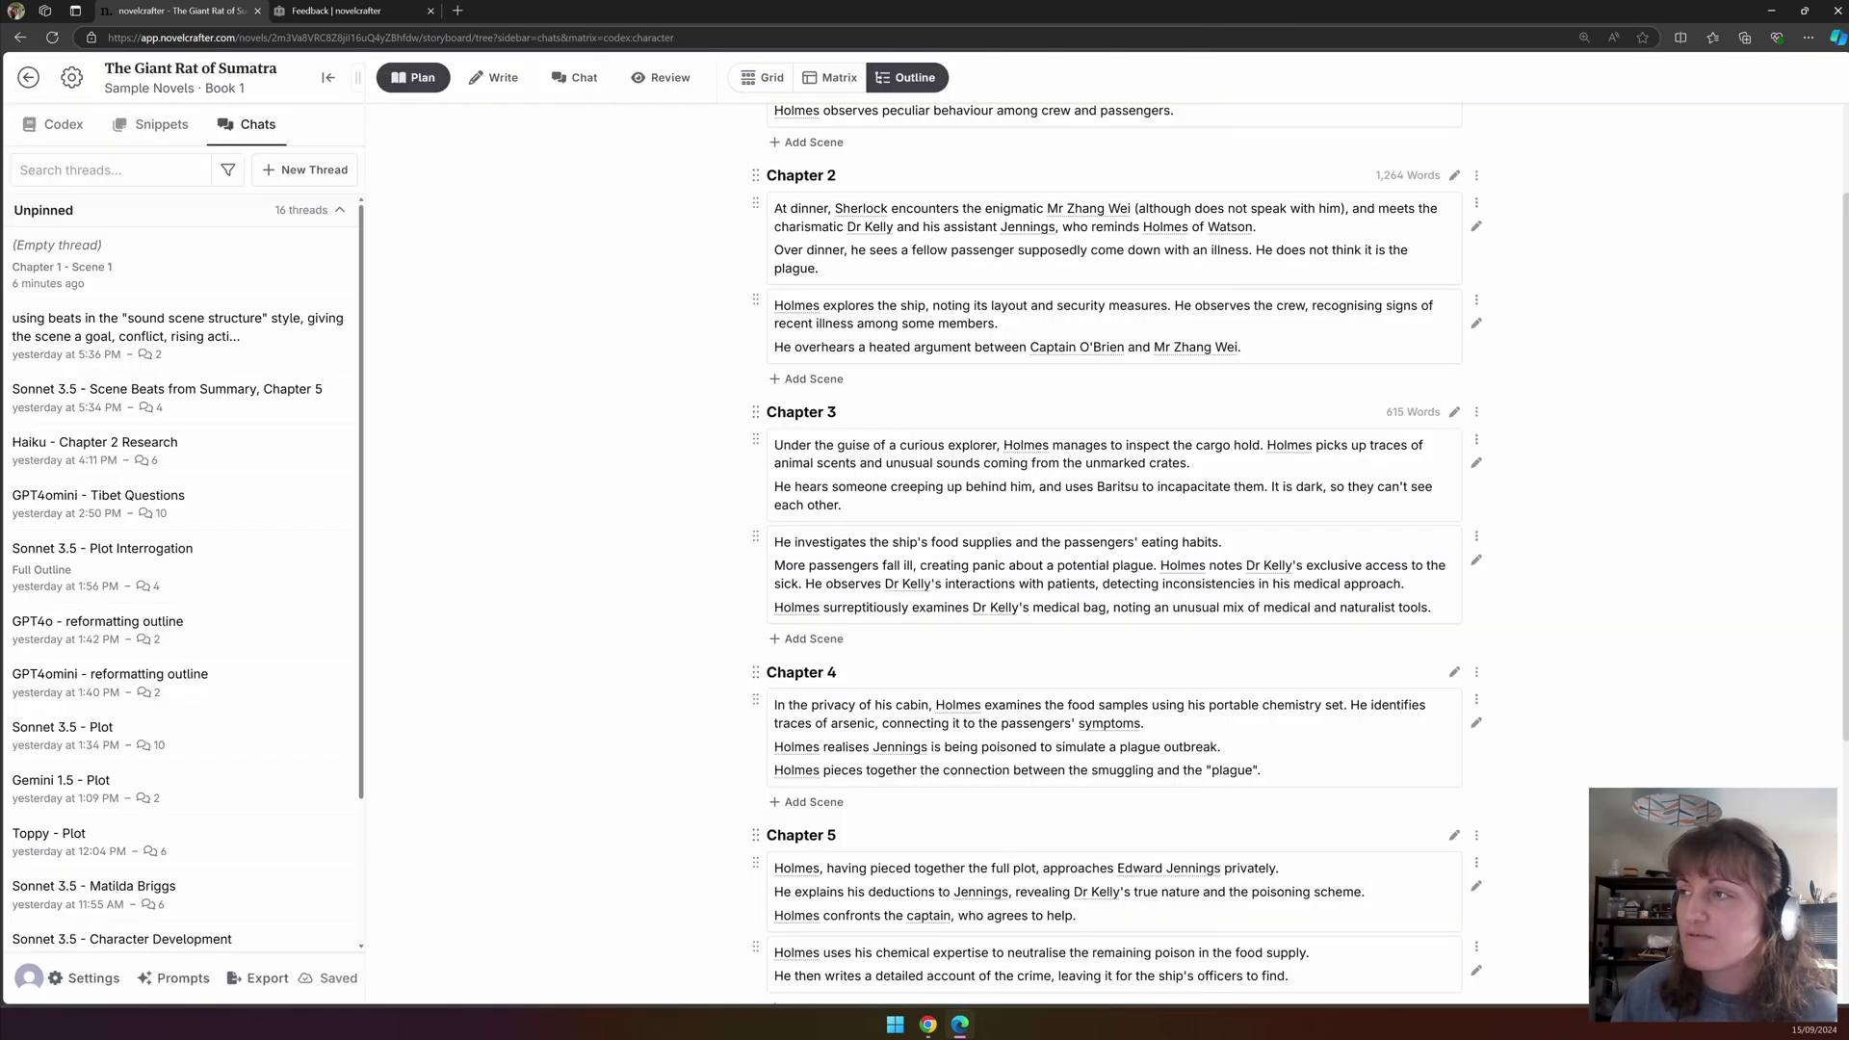
In Grid view, archive Chapter 2's Scene 2 again and re-insert it from the archive.
left_click(772, 78)
scroll(605, 397, "up", 2)
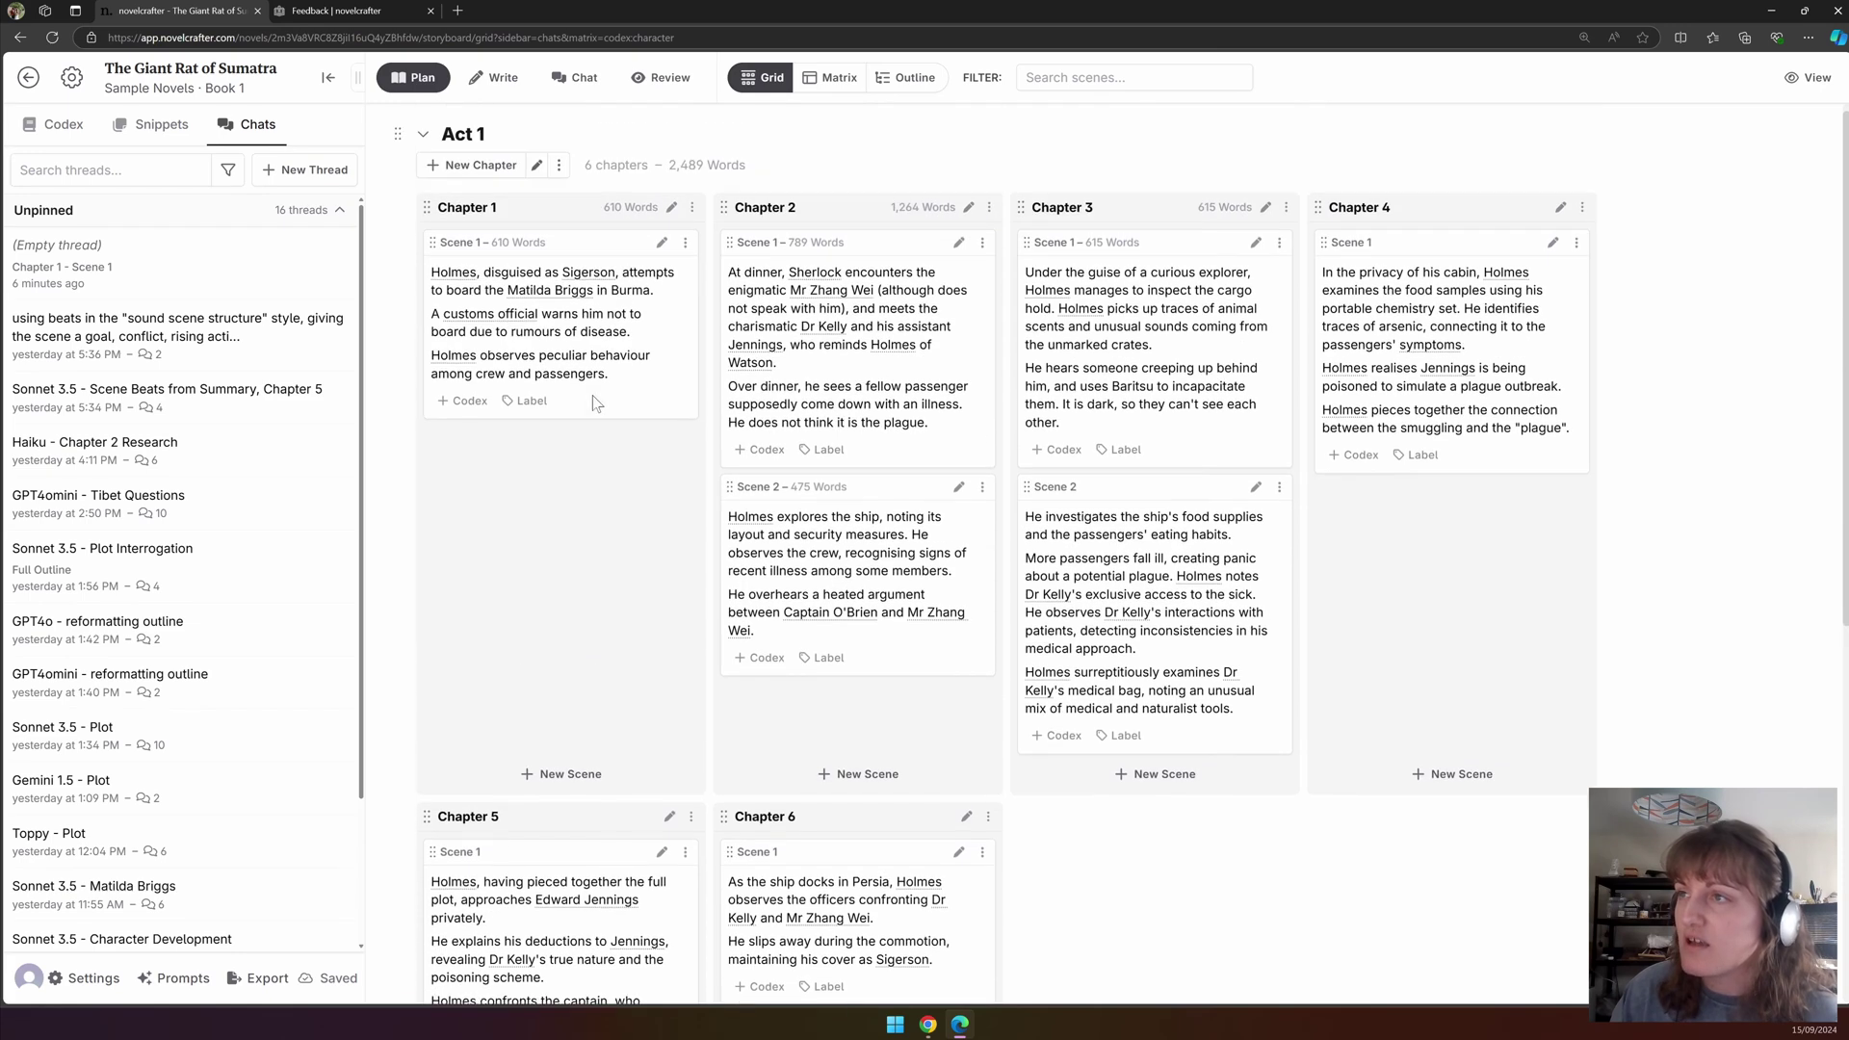
left_click(982, 499)
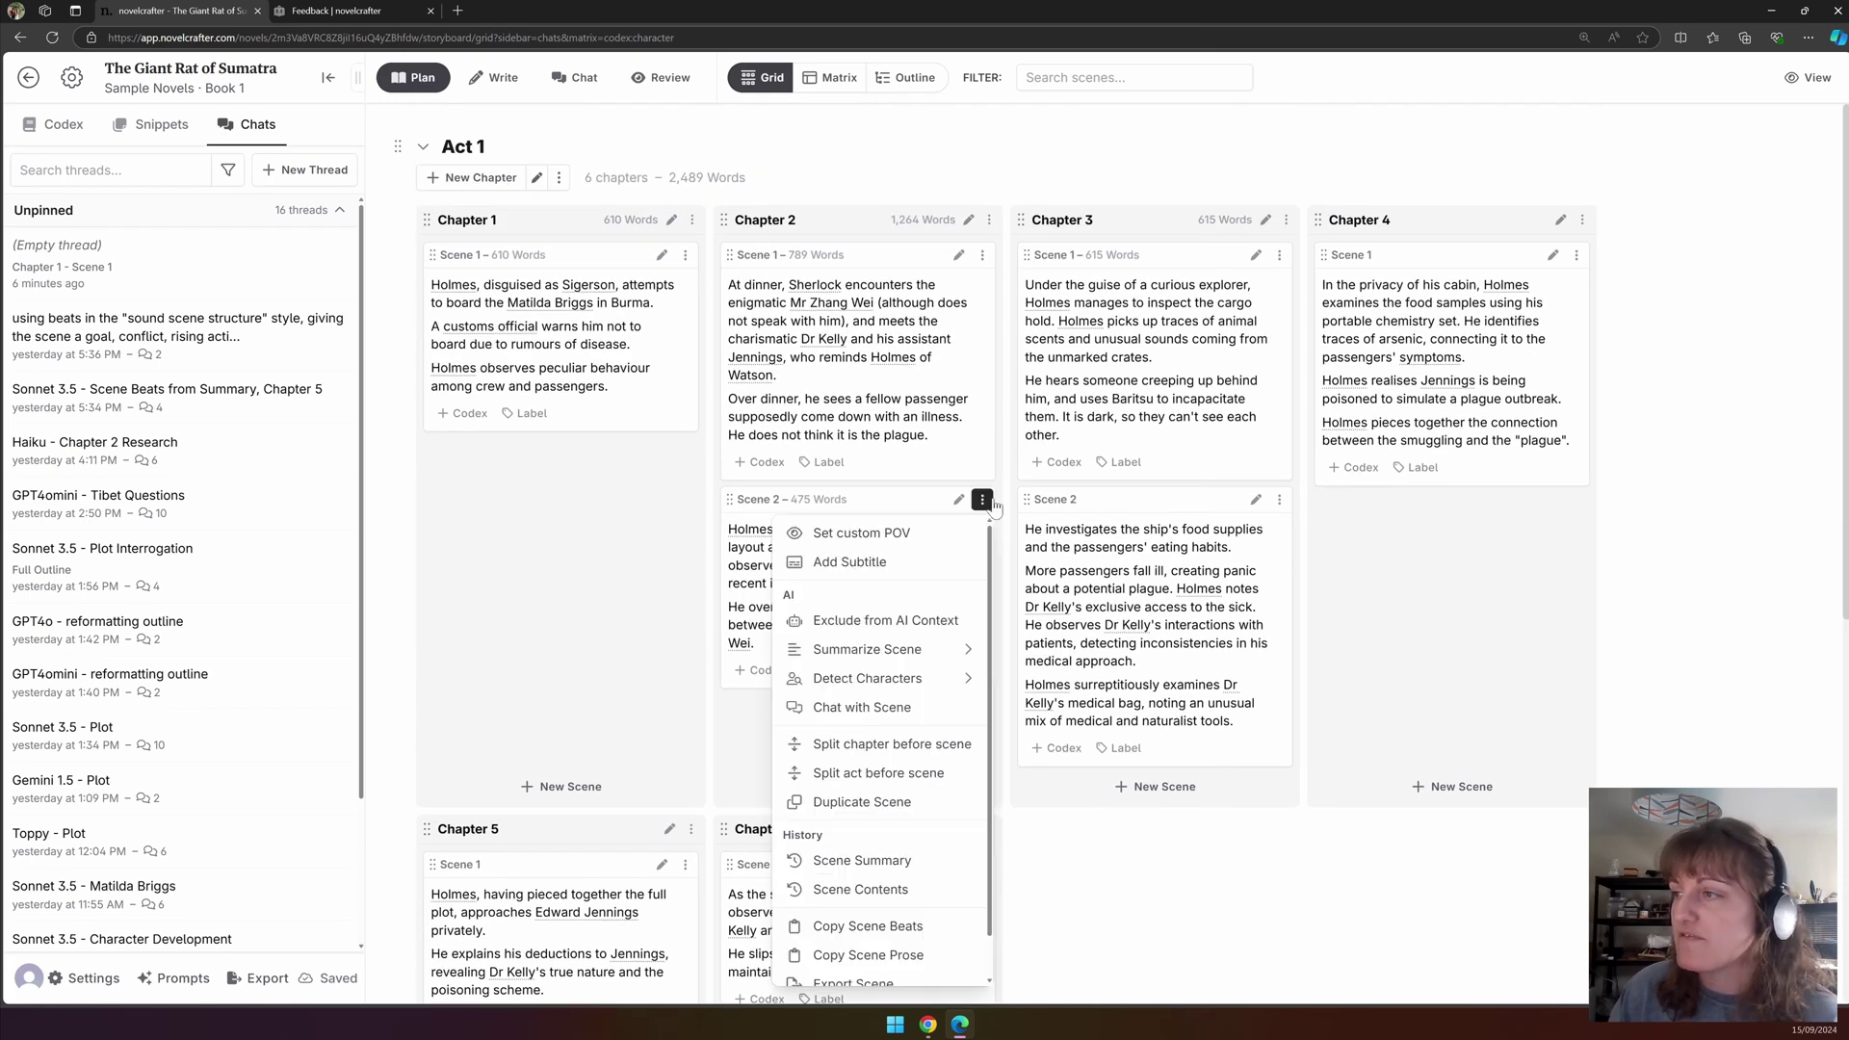
scroll(816, 940, "down", 1)
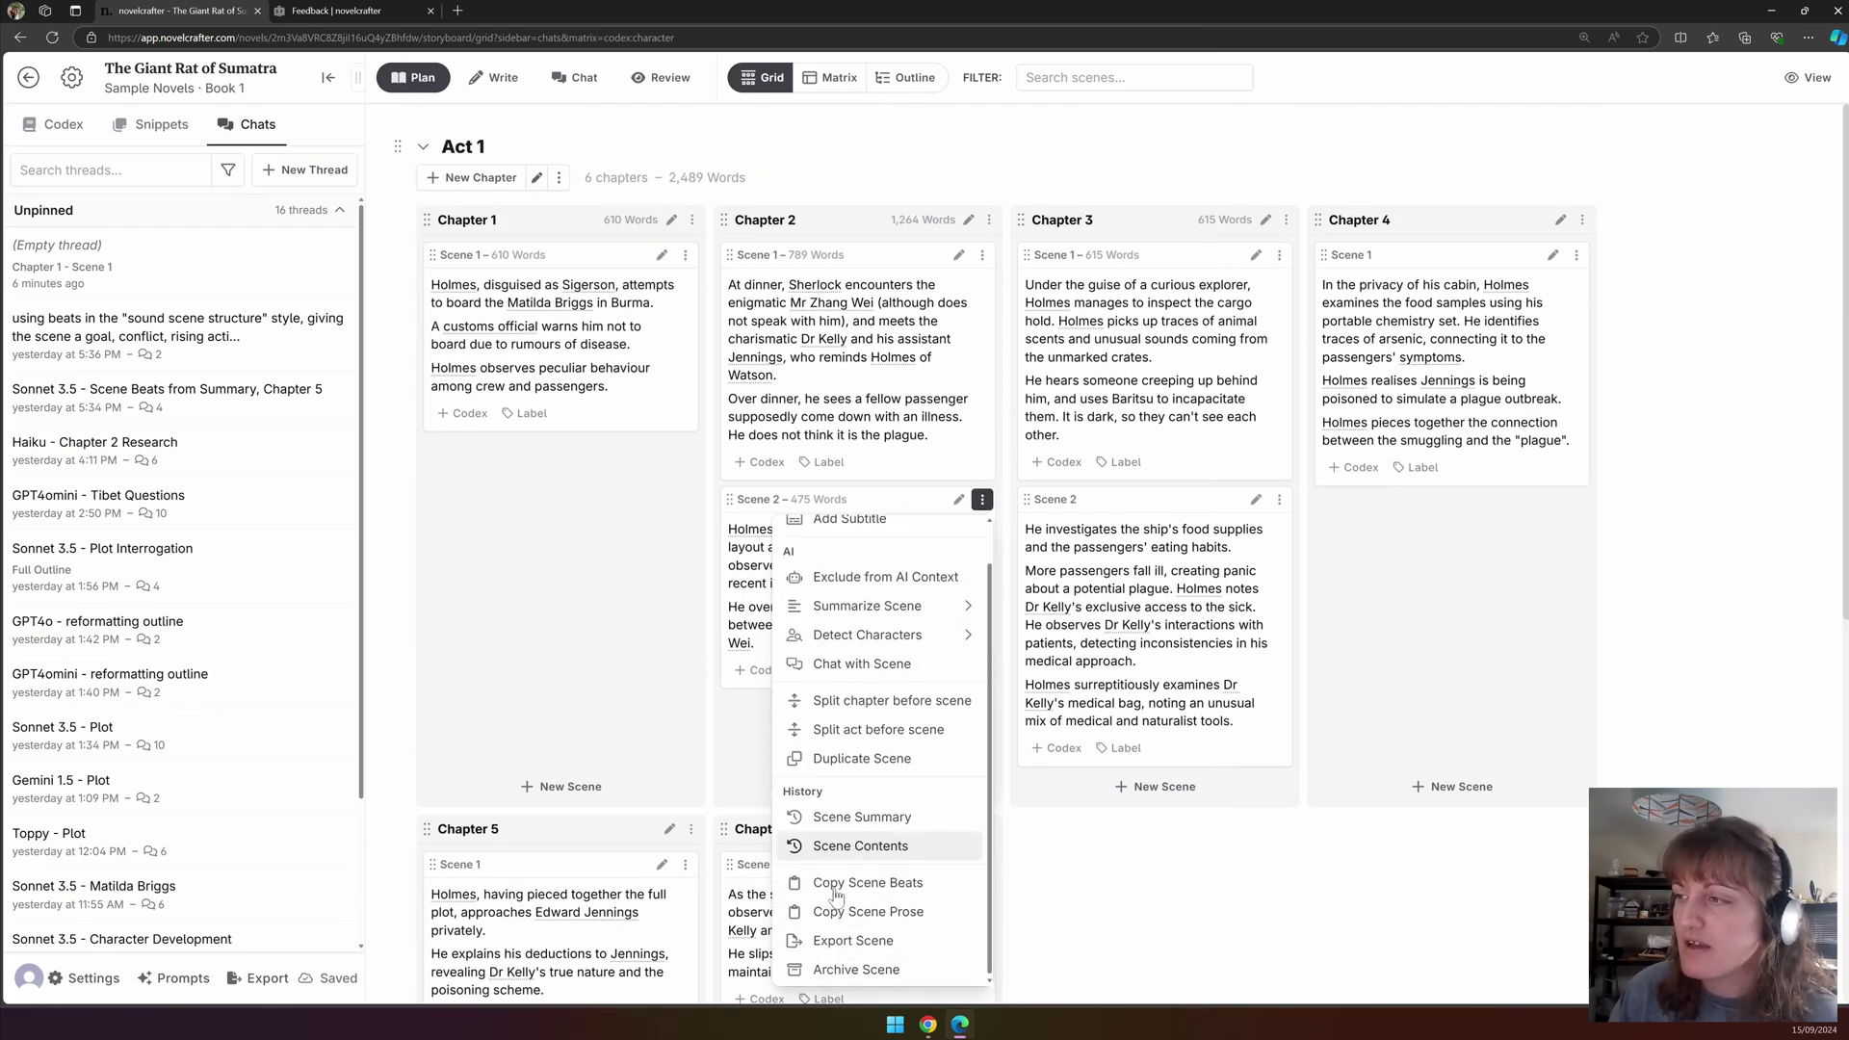
left_click(828, 963)
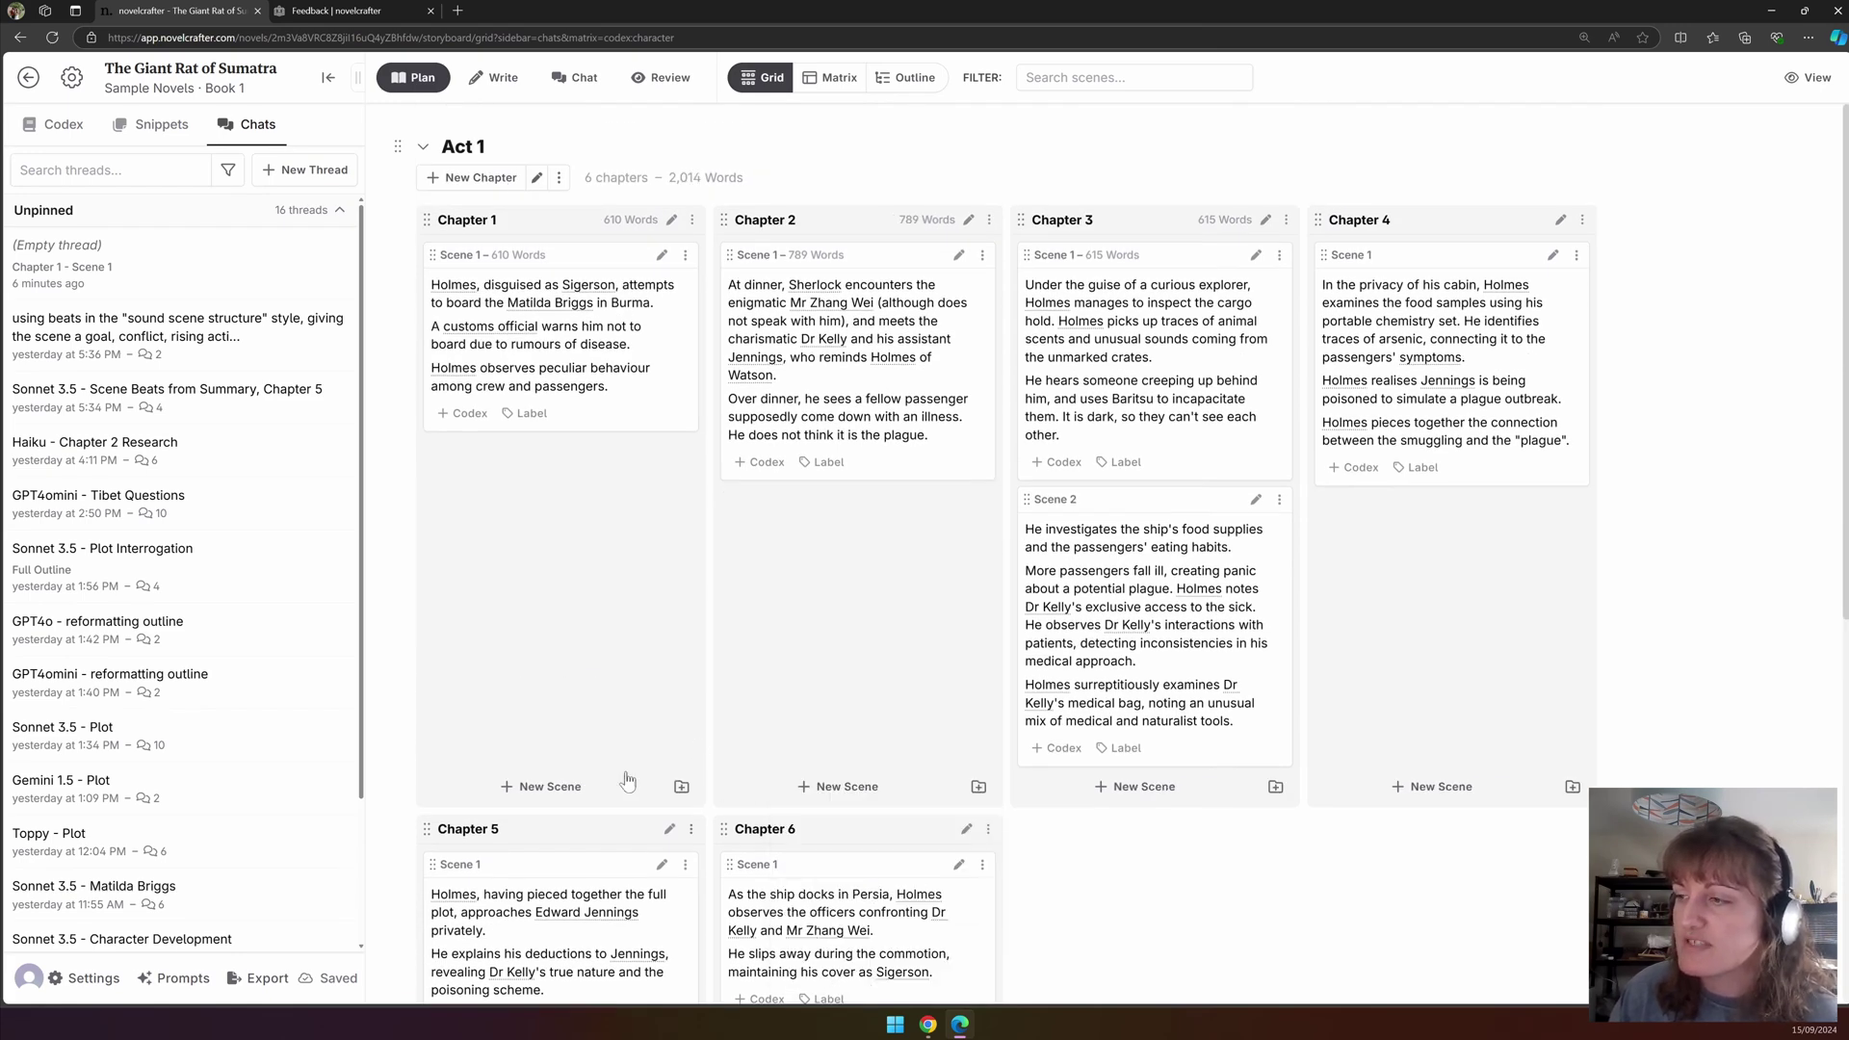
left_click(978, 788)
left_click(1142, 257)
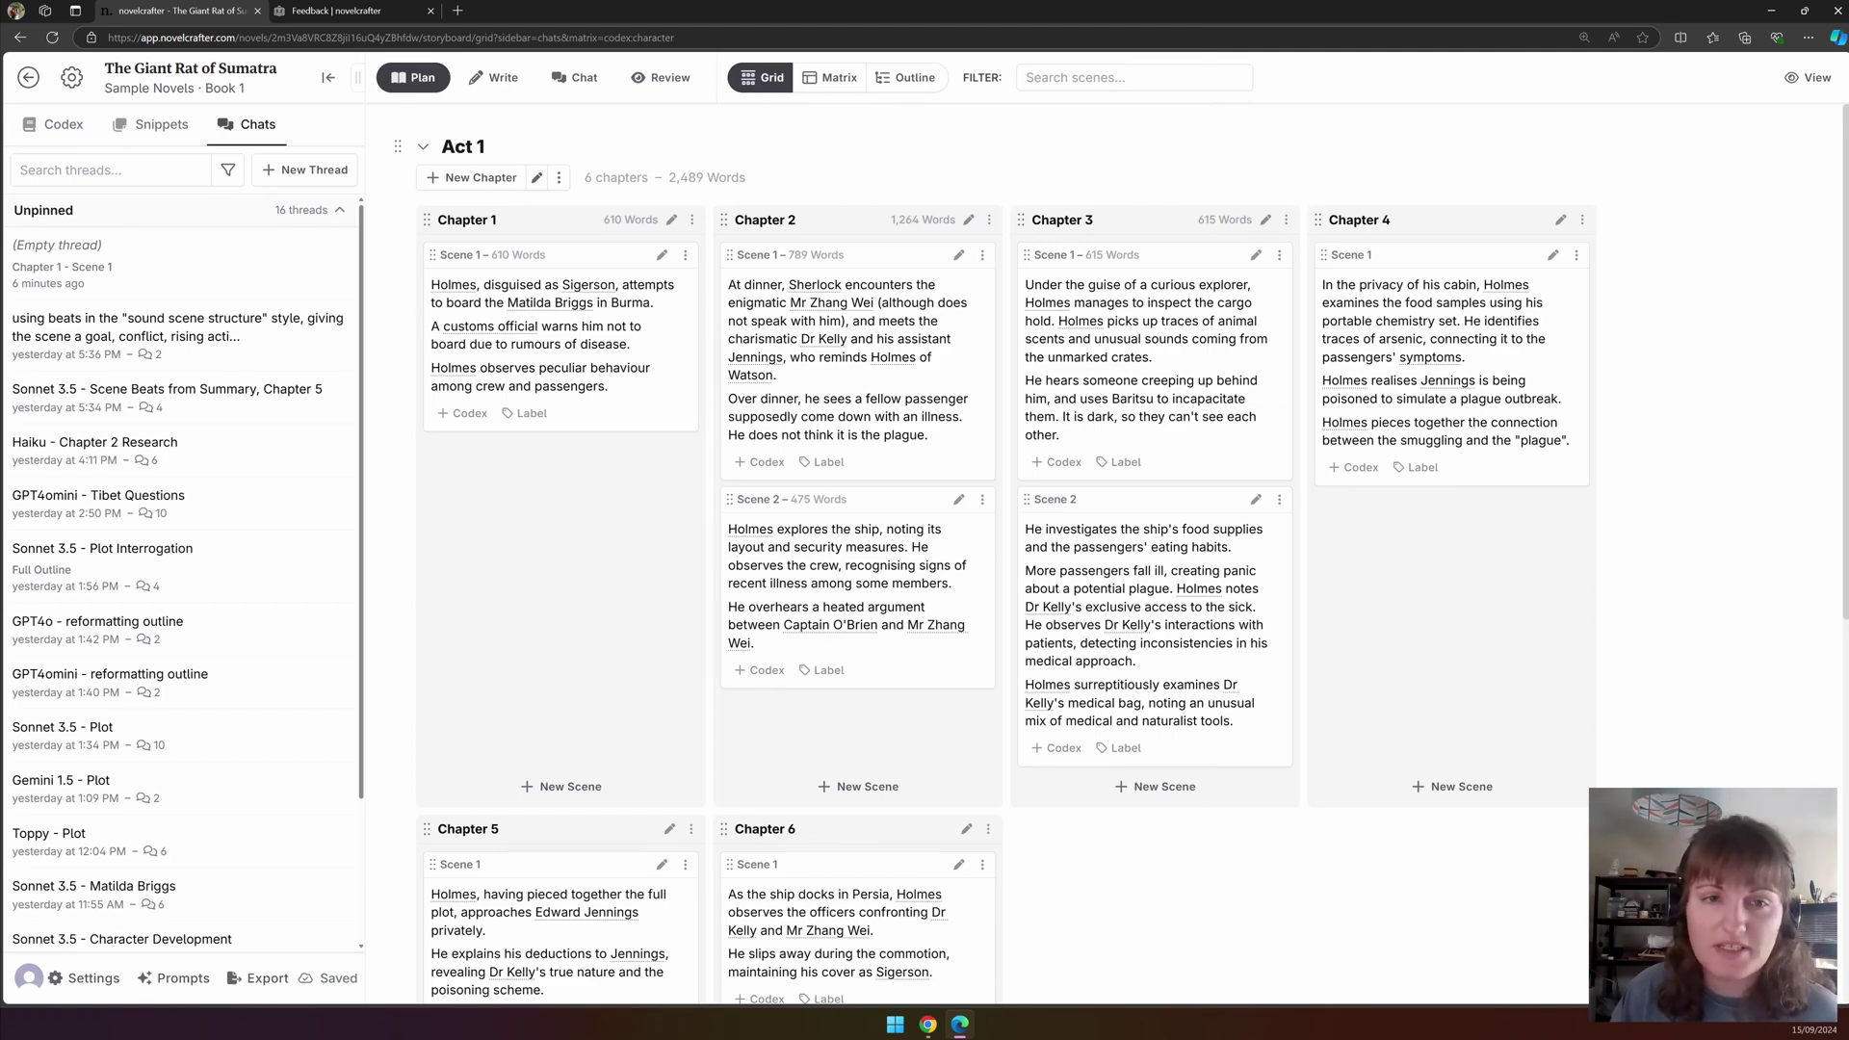
Switch to Outline view, scroll down to the empty Acts 2 and 3, and back to the top.
left_click(905, 77)
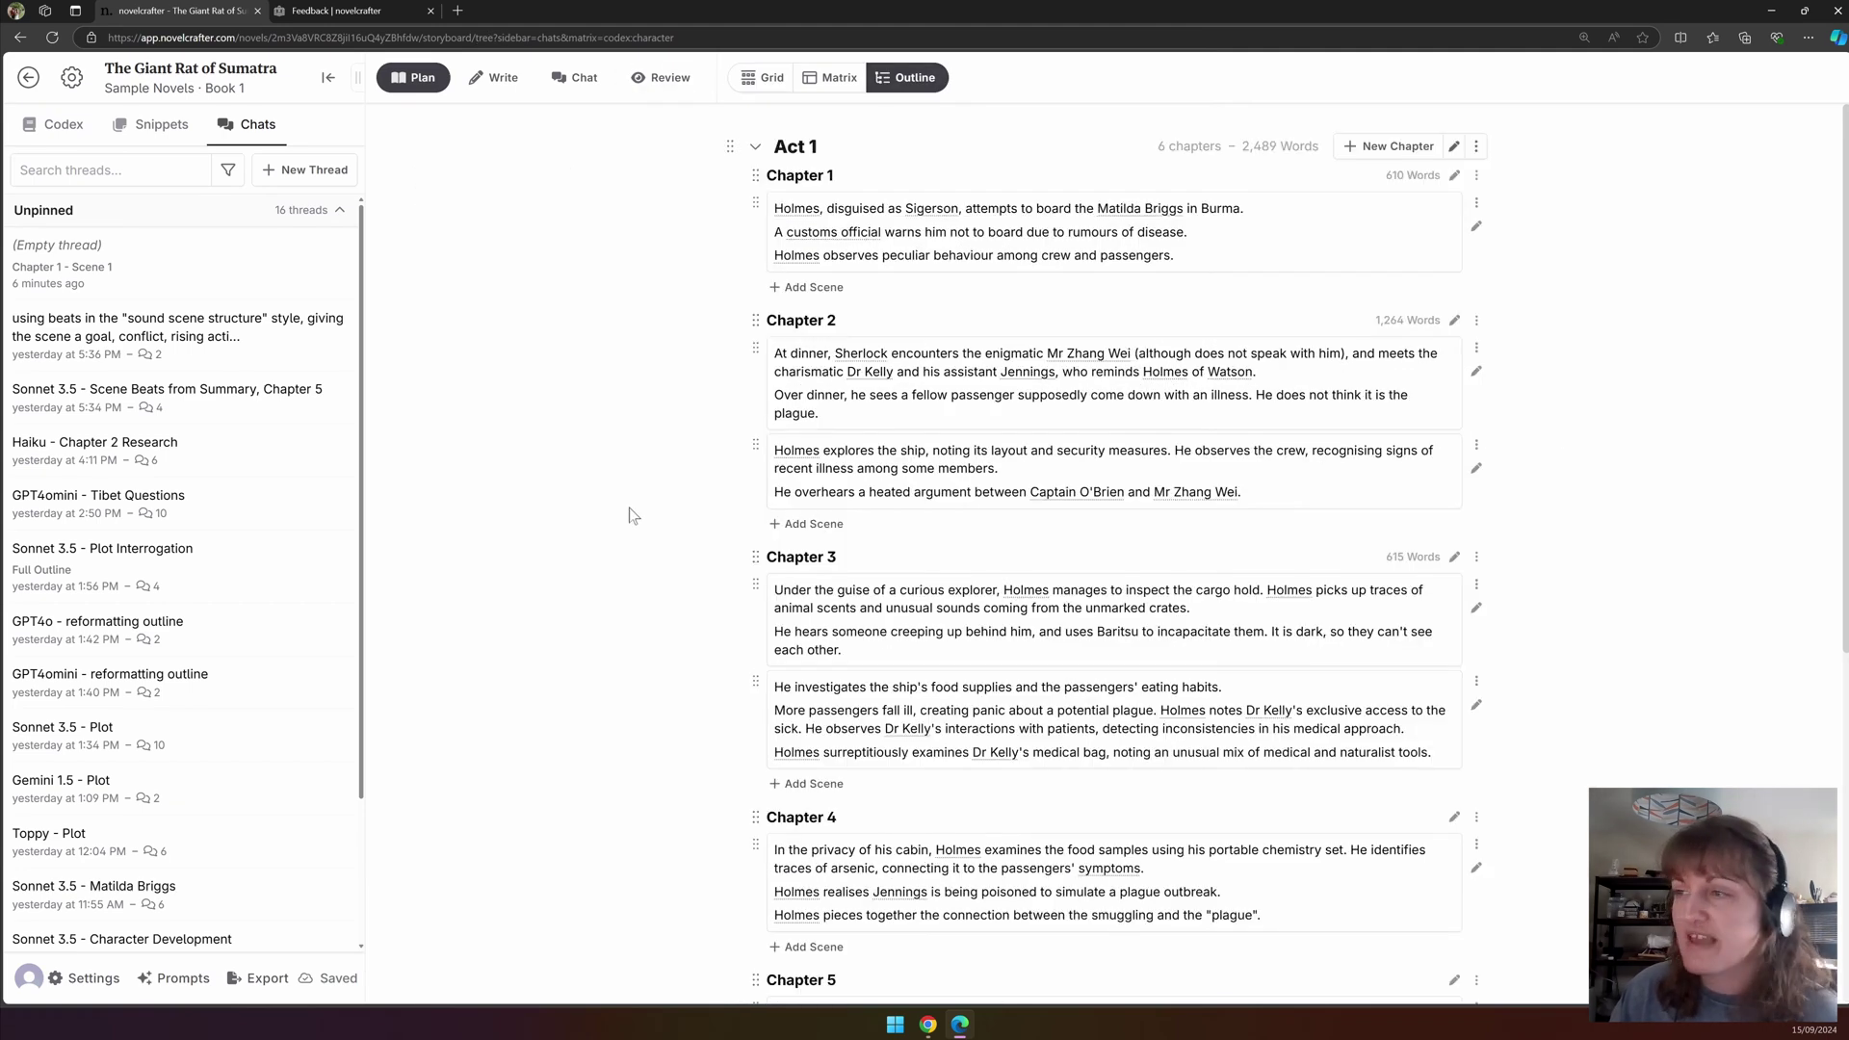
scroll(631, 513, "down", 5)
scroll(633, 517, "down", 1)
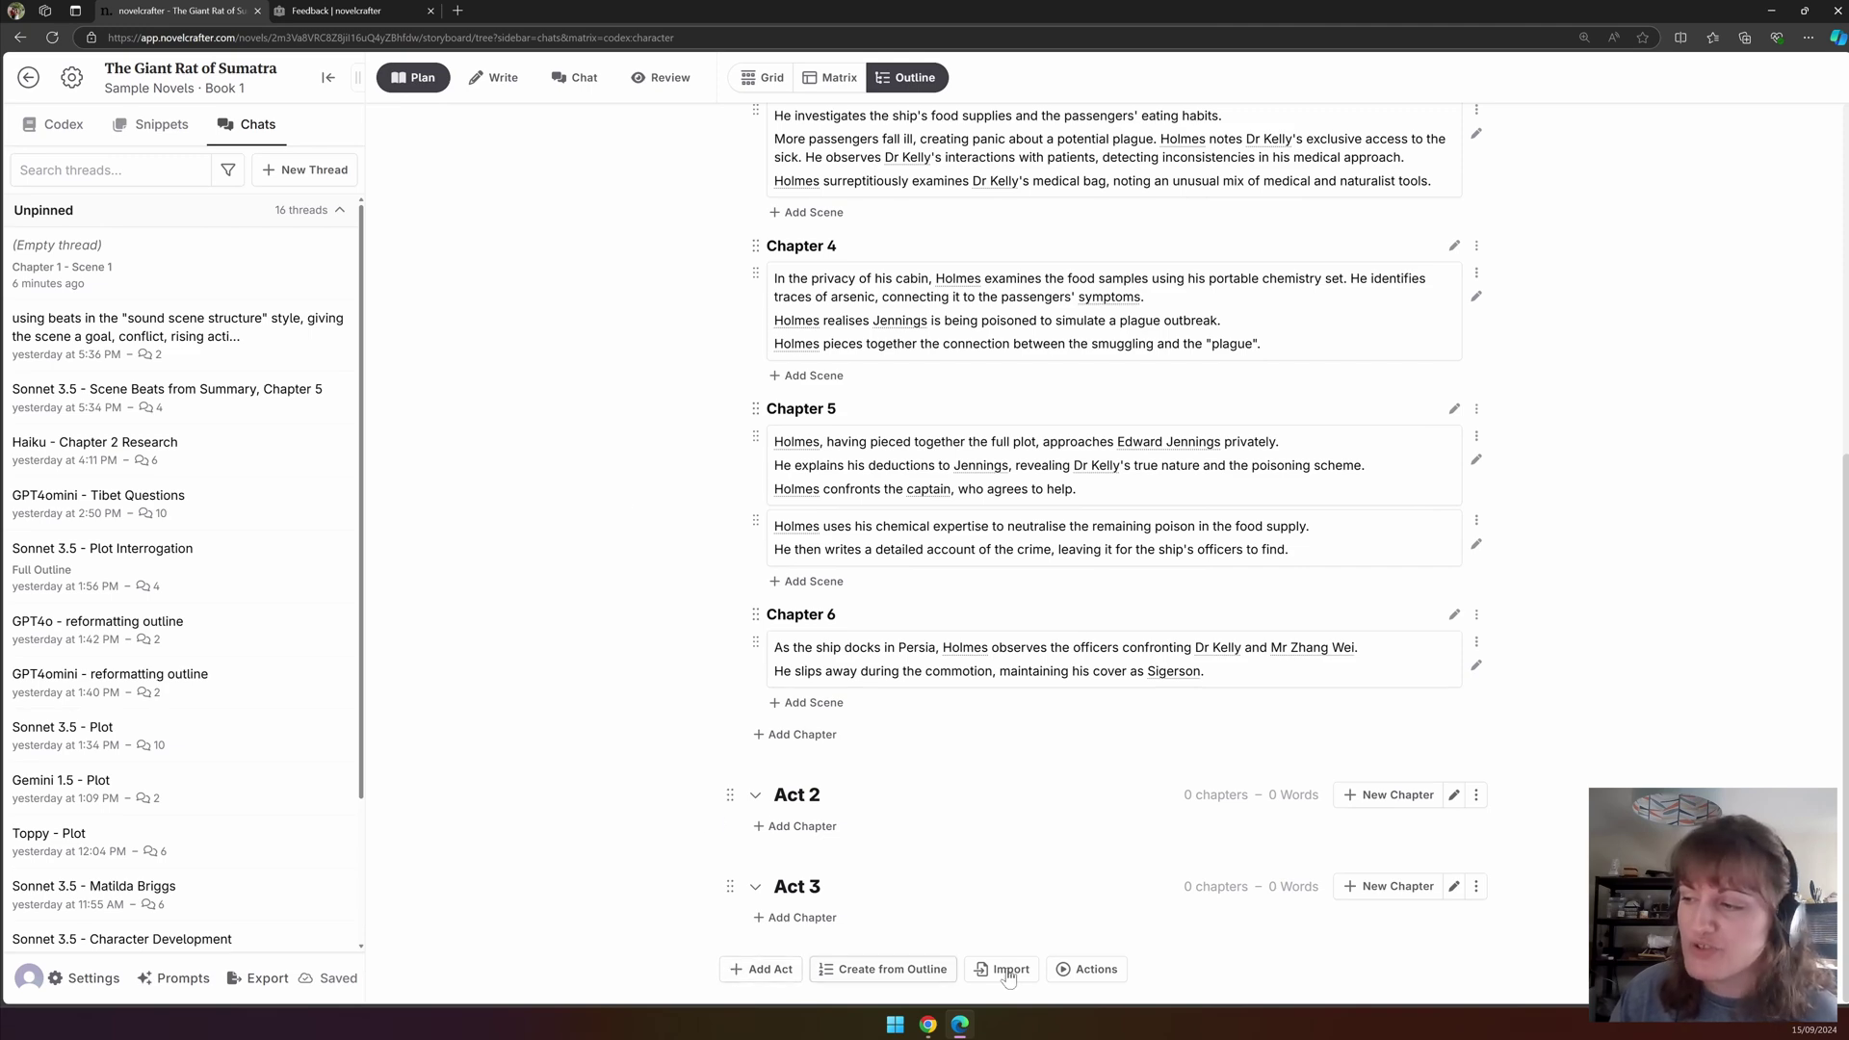
scroll(1675, 438, "up", 6)
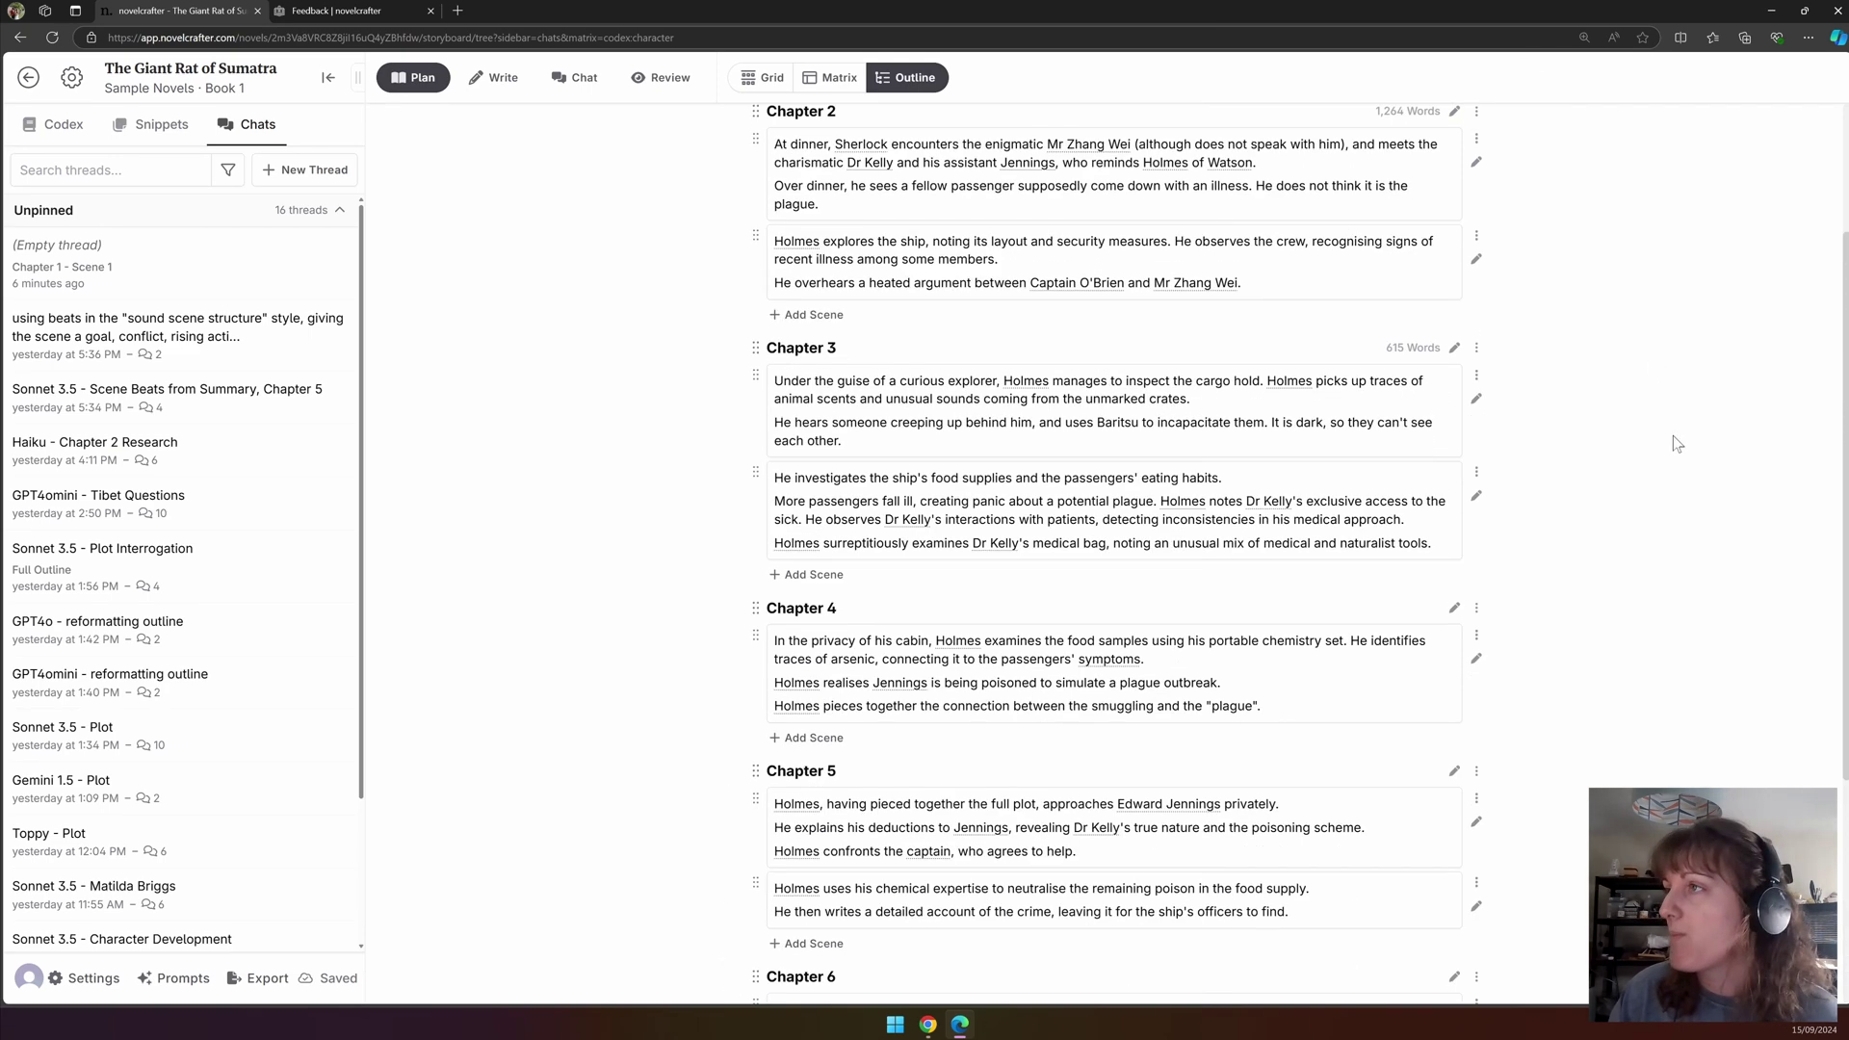